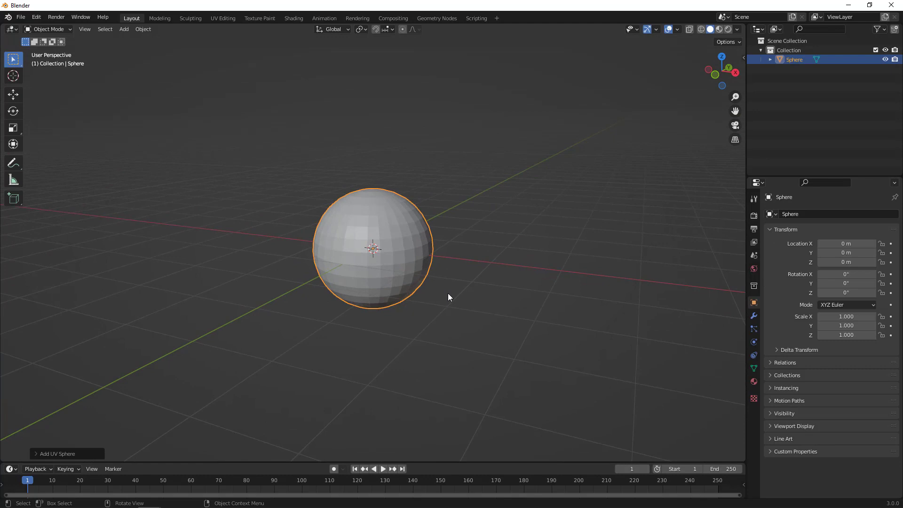
Flatten the UV sphere vertically by scaling it along Z to about 0.48.
key(s)
key(z)
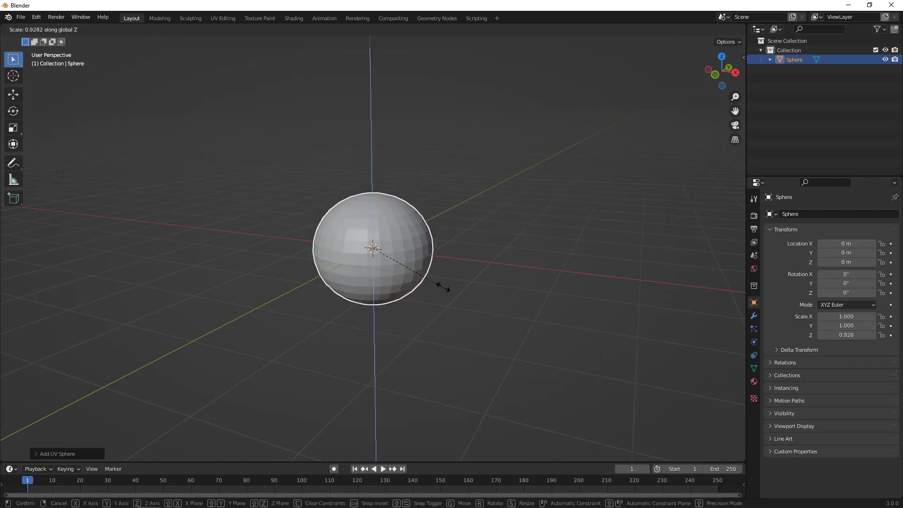
click(424, 285)
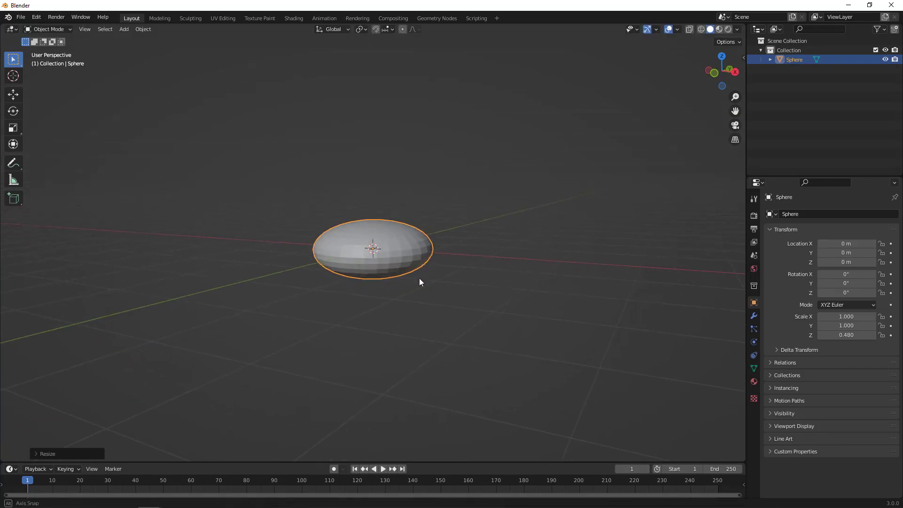
Add a Subdivision Surface modifier to the flattened sphere, raise its viewport level by two, and apply it.
click(753, 316)
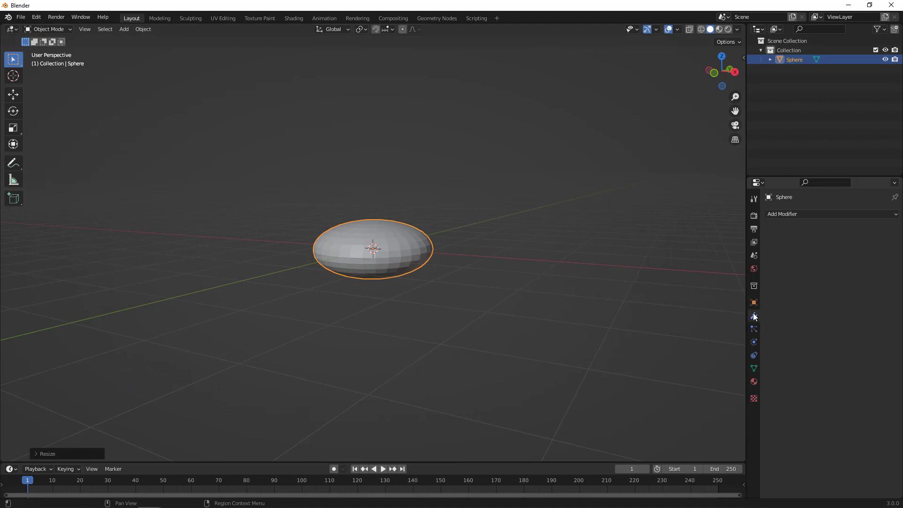
click(807, 214)
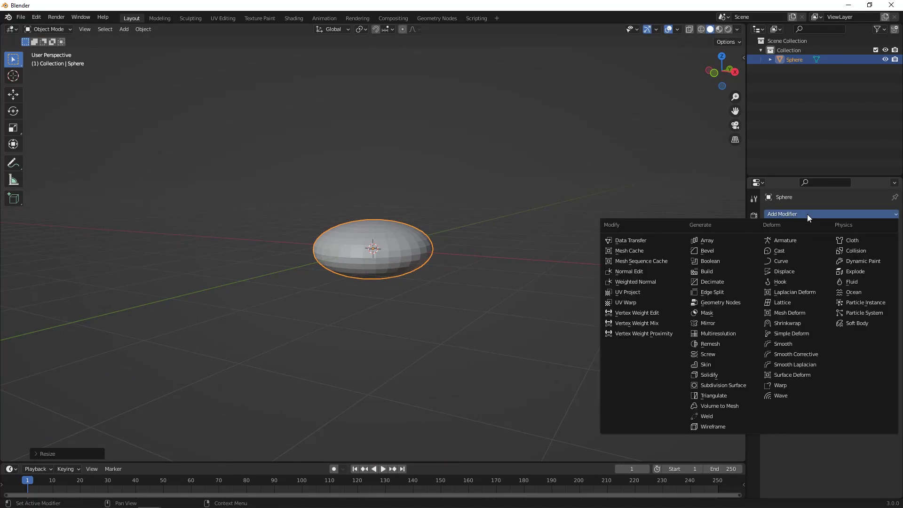
click(728, 383)
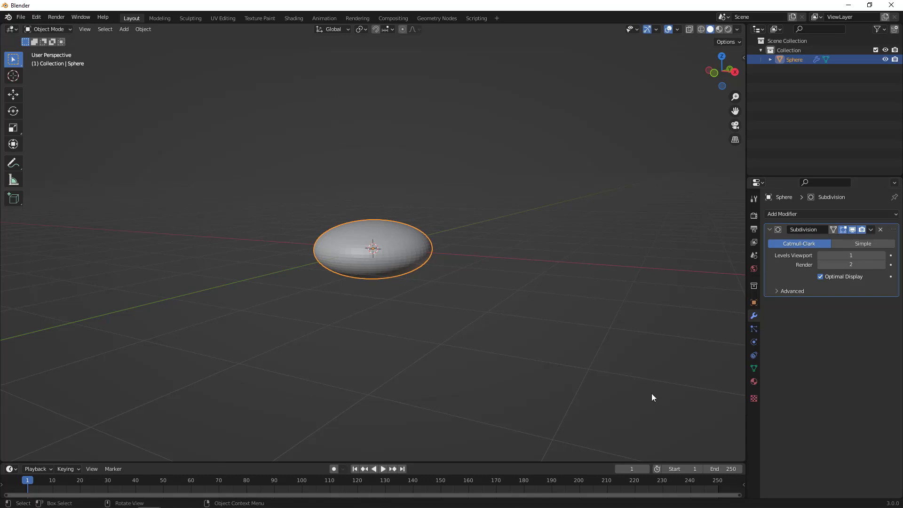
click(883, 255)
click(883, 256)
click(870, 231)
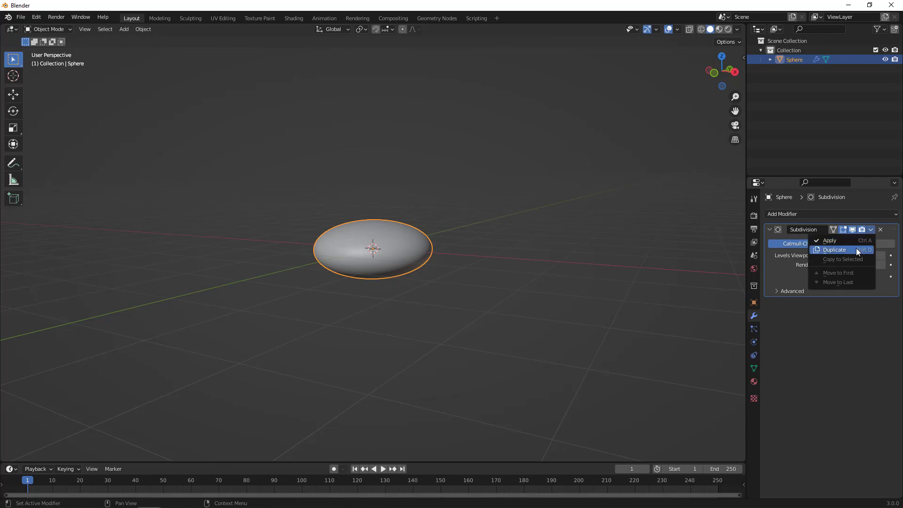
click(855, 238)
In the Sculpting workspace's front view, cut away the upper half of the flattened sphere with Box Trim in Difference mode.
middle_drag(500, 292, 191, 205)
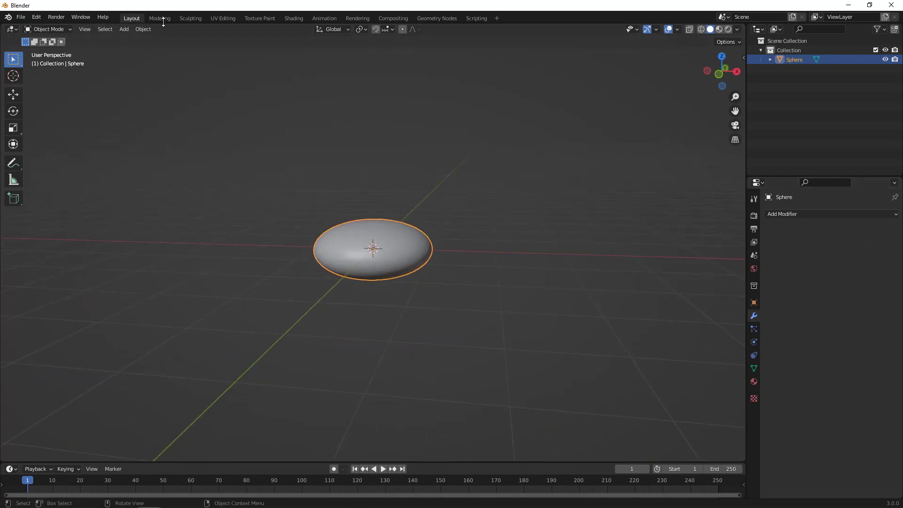
click(190, 18)
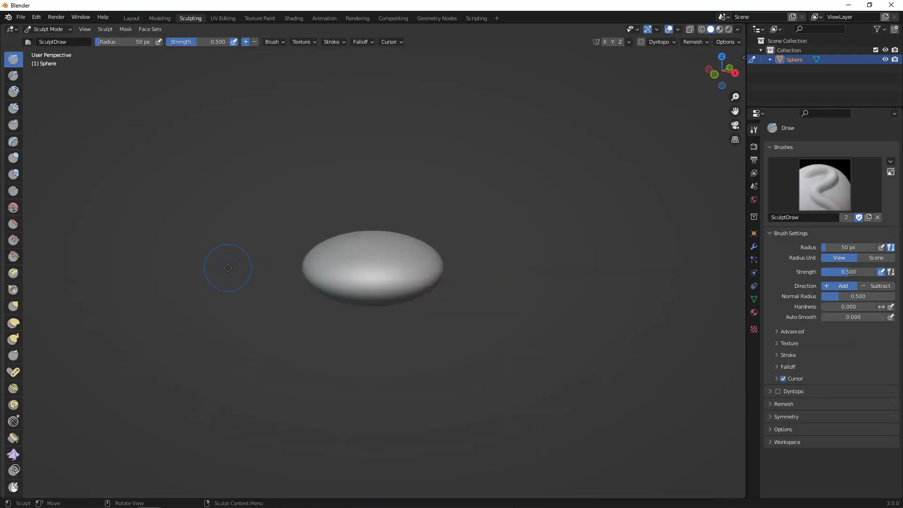
click(715, 73)
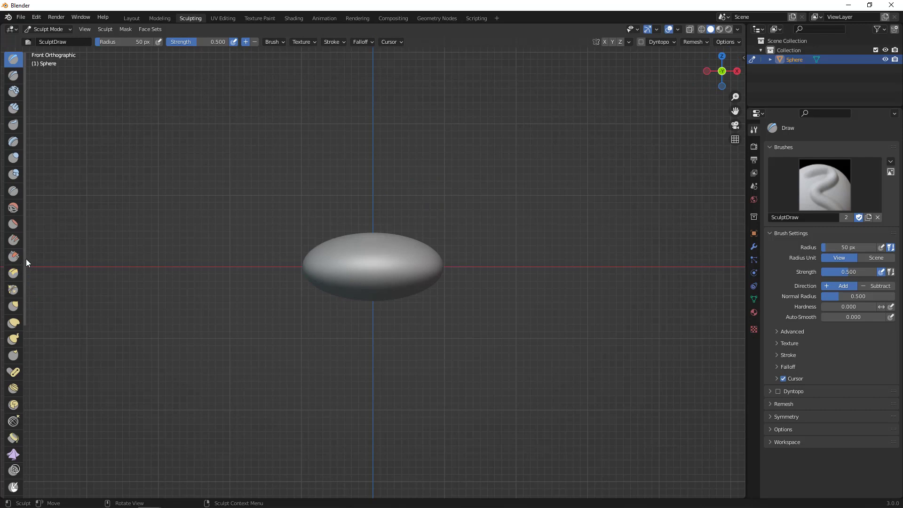
drag(26, 259, 30, 427)
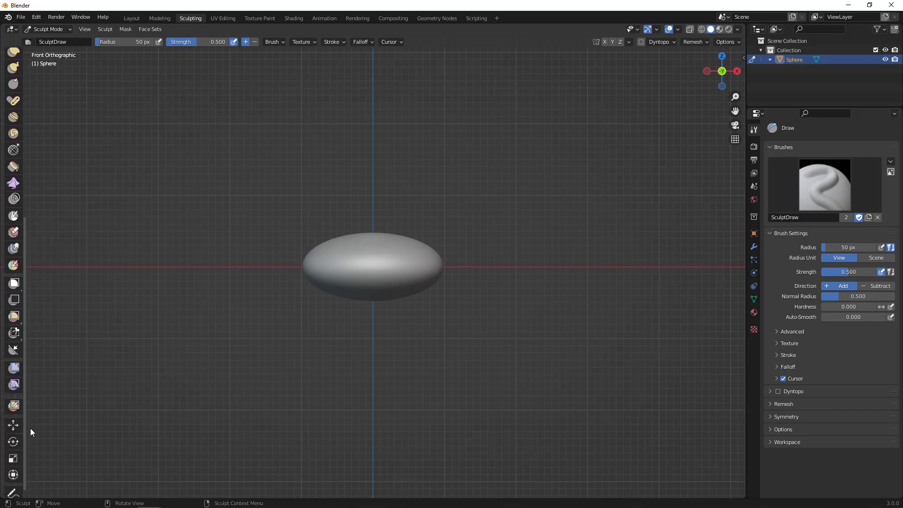
click(15, 334)
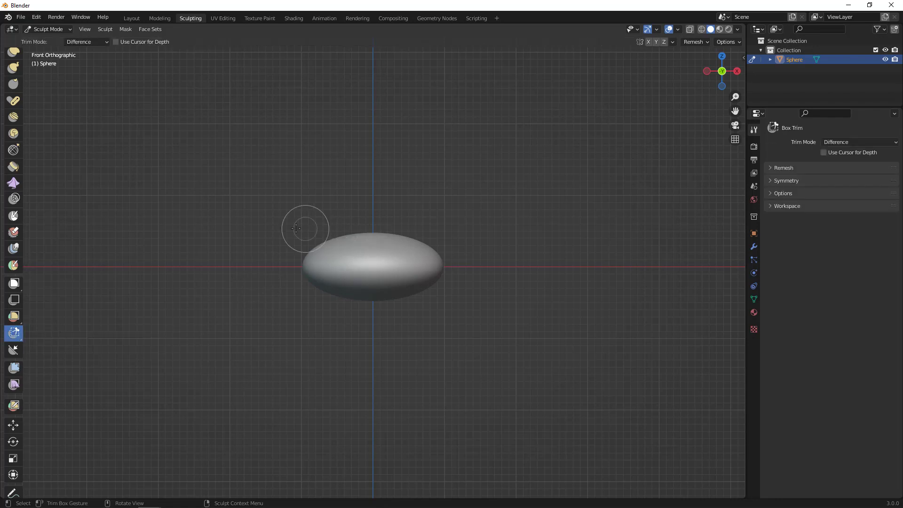
drag(312, 249, 486, 266)
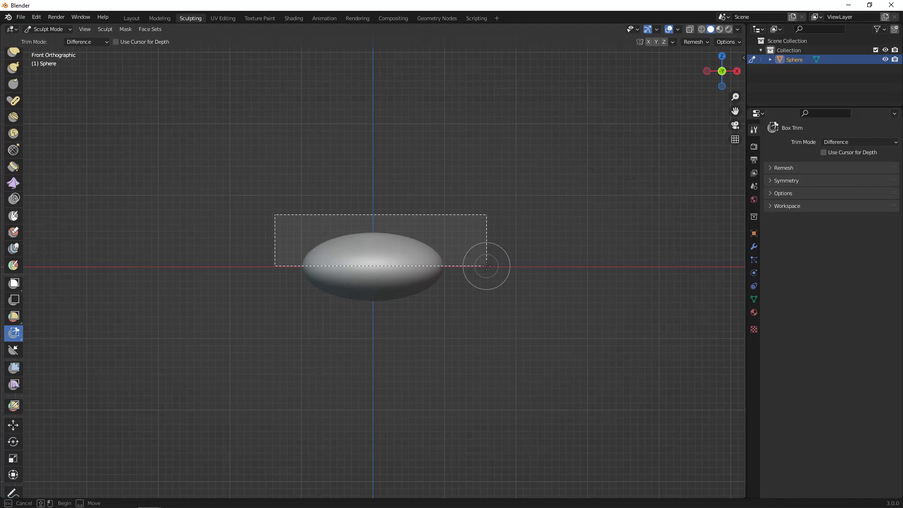
drag(486, 266, 484, 266)
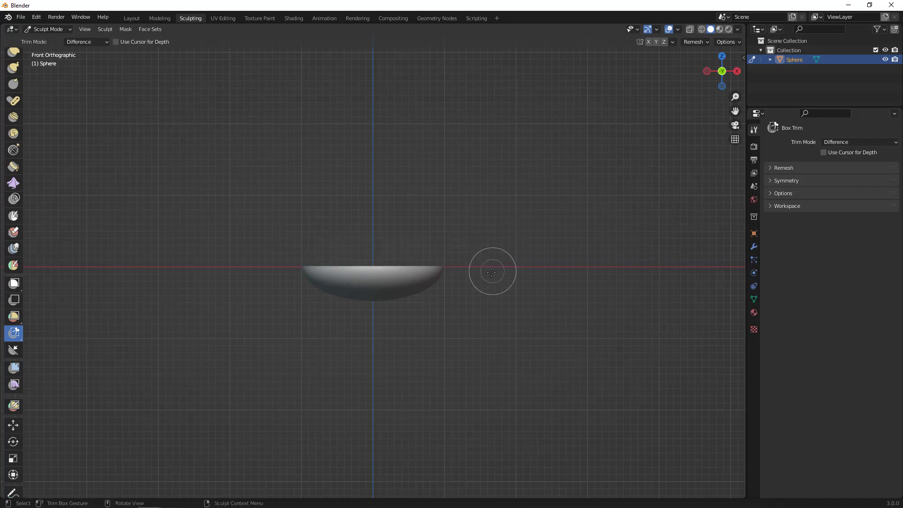
Remesh the trimmed half-sphere with a voxel size of 0.02 m.
middle_drag(491, 270, 477, 302)
scroll(477, 303, up, 3)
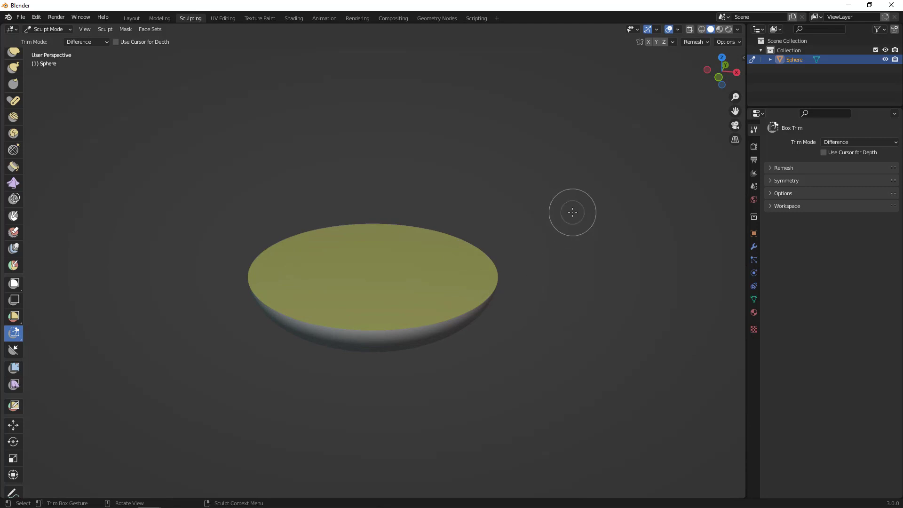
click(705, 41)
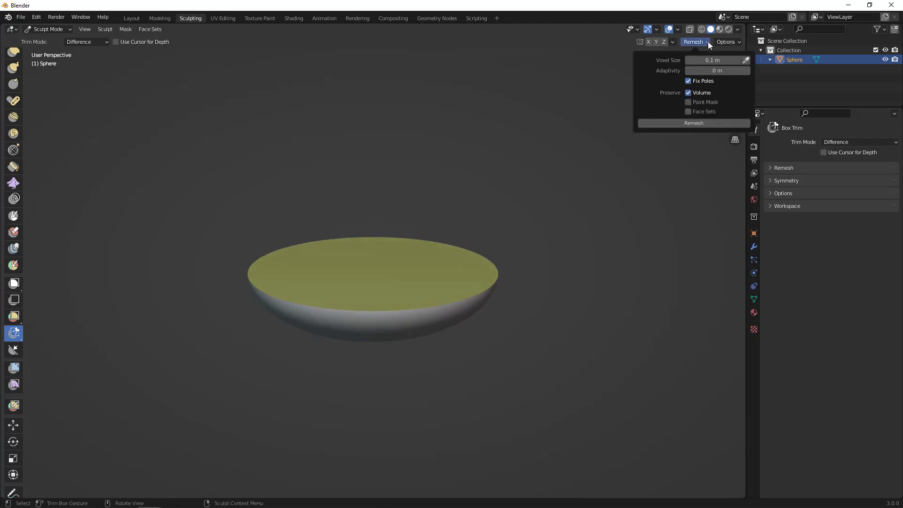
click(713, 61)
text(0.02)
key(Return)
click(702, 123)
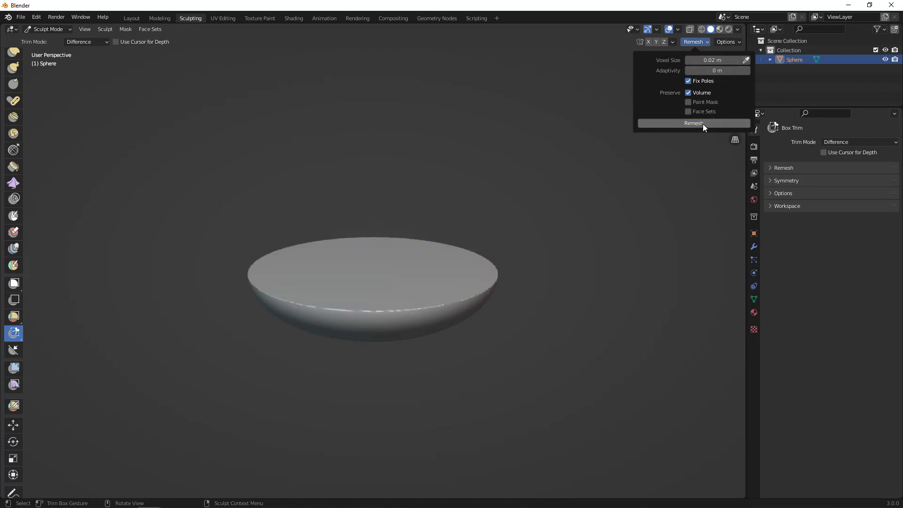
Sculpt the first rounded bumps on the curved underside using the Inflate brush, starting at a radius of about 67 px.
middle_drag(486, 356, 23, 112)
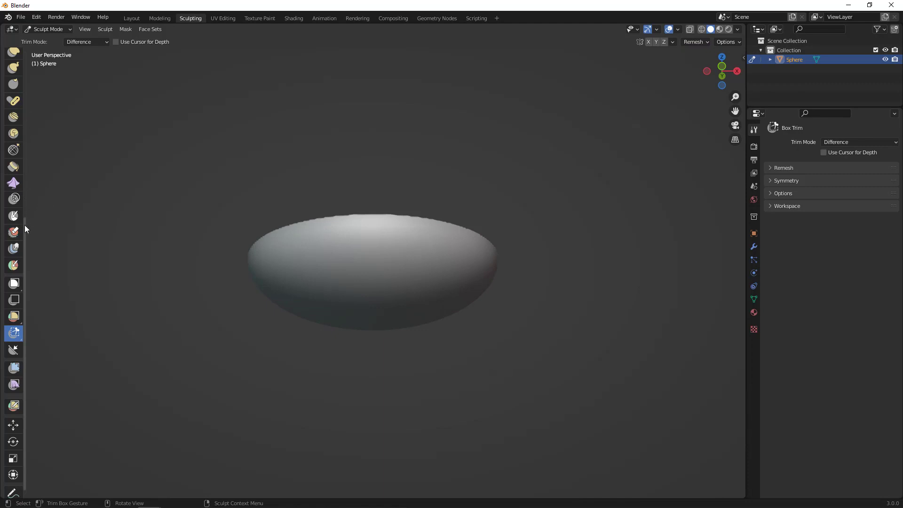
drag(25, 224, 21, 95)
scroll(21, 96, up, 2)
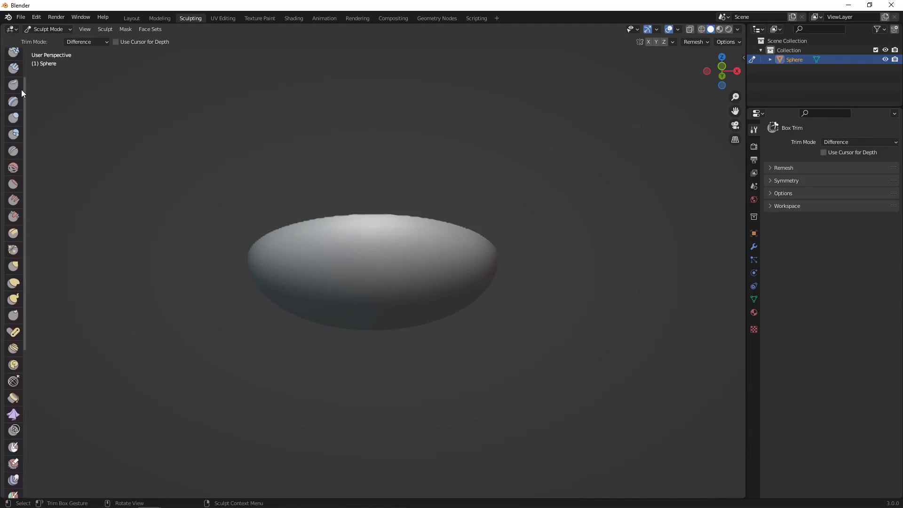
click(14, 118)
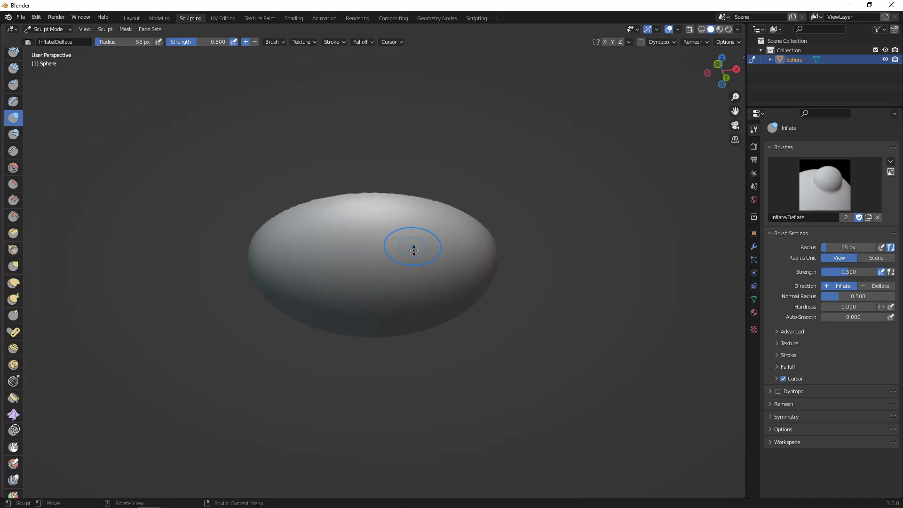
key(f)
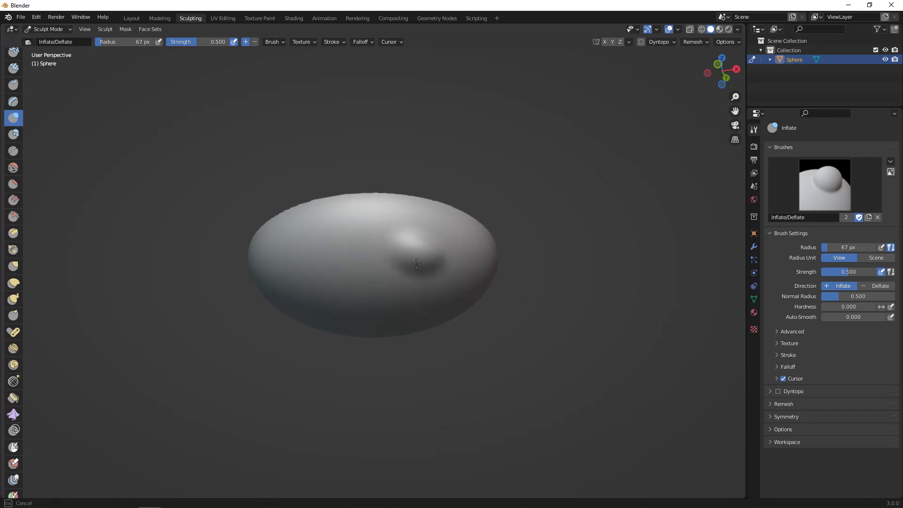
mouse_move(344, 273)
mouse_down()
mouse_move(342, 246)
mouse_move(332, 257)
mouse_move(353, 309)
mouse_move(418, 310)
mouse_move(409, 296)
mouse_move(420, 286)
mouse_up()
middle_drag(591, 285, 540, 267)
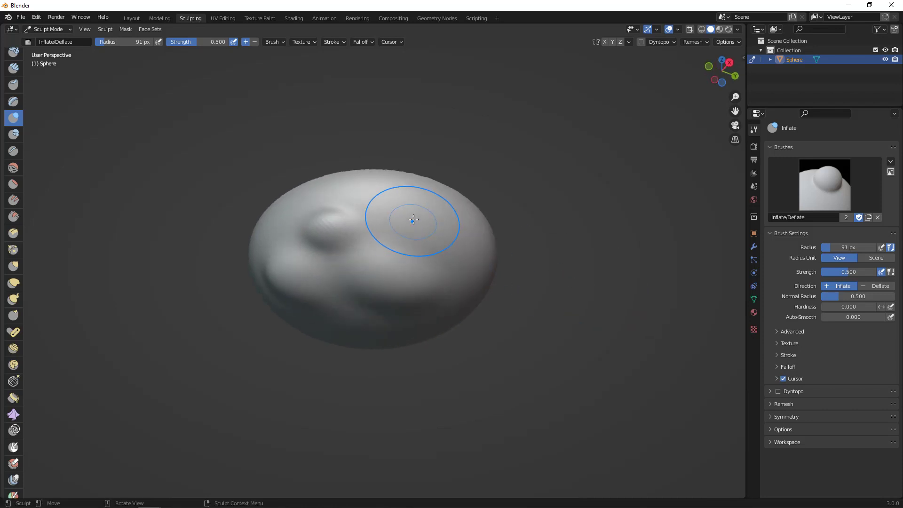
Inflate more bumps around the sides of the underside with a brush radius of about 80 to 86 px.
key(bracketleft)
key(bracketleft)
drag(403, 219, 429, 228)
middle_drag(429, 228, 385, 216)
key(bracketright)
key(bracketright)
key(bracketright)
key(bracketright)
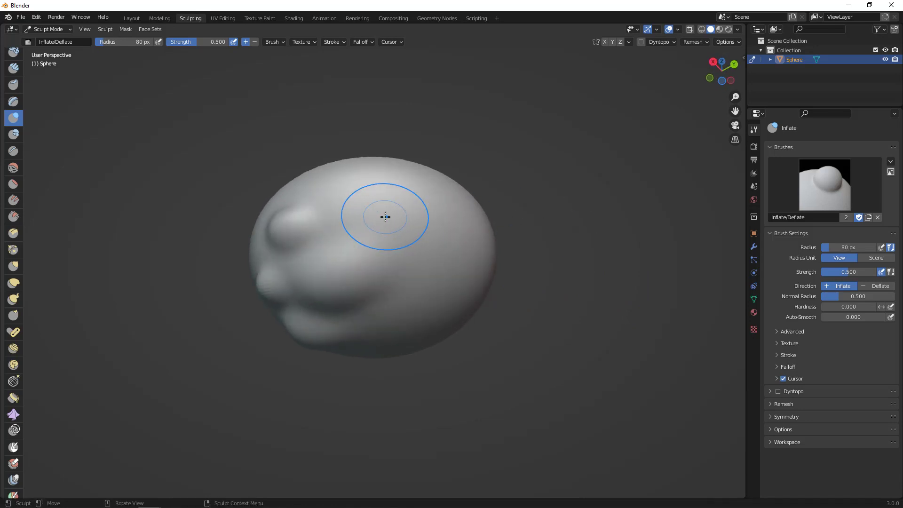
mouse_move(384, 216)
mouse_down()
mouse_move(400, 210)
mouse_move(368, 192)
mouse_move(374, 208)
mouse_up()
middle_drag(374, 208, 411, 222)
mouse_move(410, 221)
mouse_down()
mouse_move(402, 215)
mouse_move(413, 252)
mouse_up()
key(bracketleft)
key(bracketleft)
drag(413, 296, 430, 294)
middle_drag(430, 292, 423, 359)
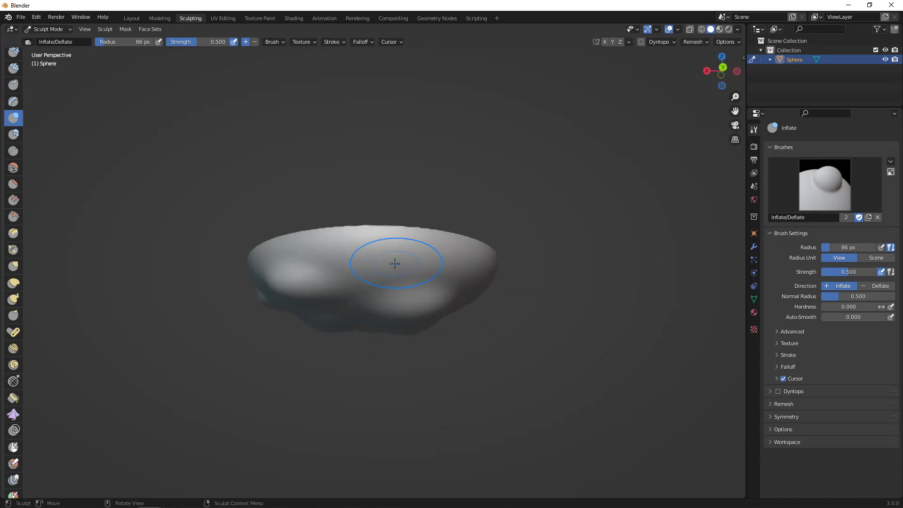
mouse_move(393, 259)
mouse_down()
mouse_move(381, 242)
mouse_move(372, 265)
mouse_move(387, 285)
mouse_up()
middle_drag(496, 268, 429, 244)
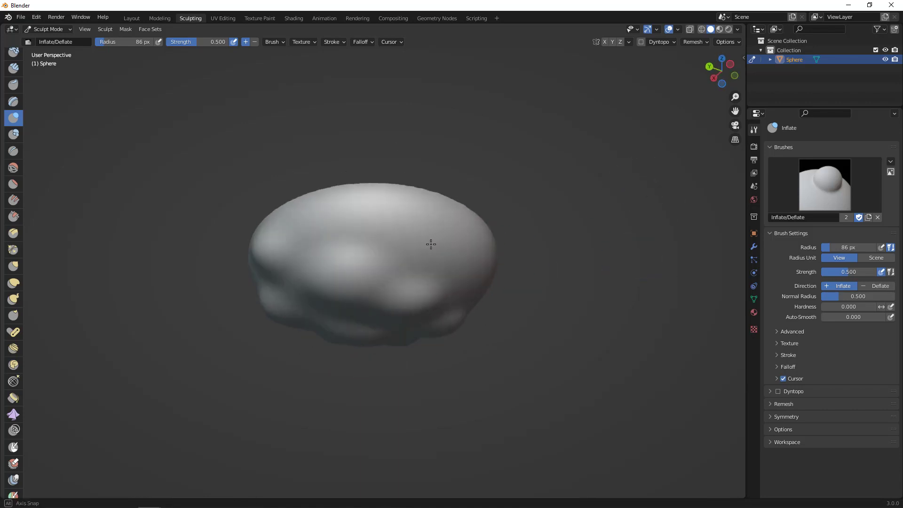
mouse_move(426, 225)
mouse_down()
mouse_move(440, 254)
mouse_move(432, 237)
mouse_up()
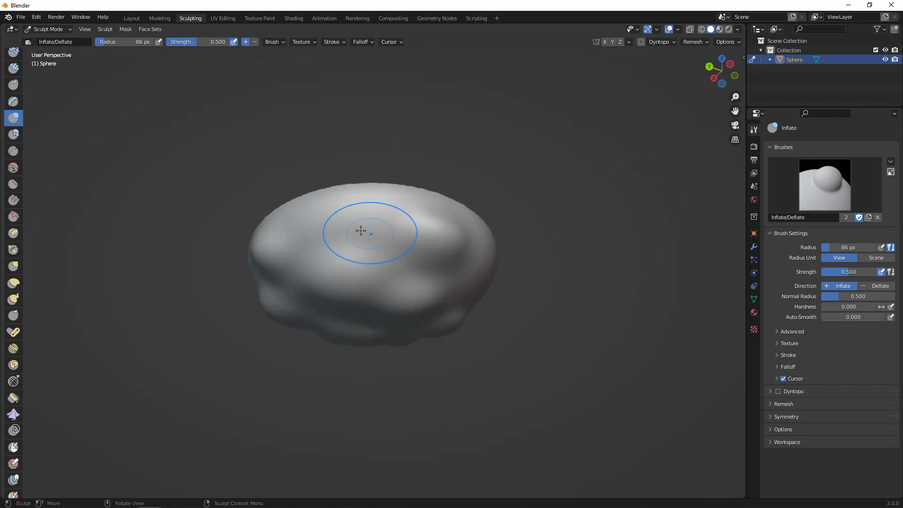
Enlarge the Inflate brush to about 116 px and raise broader bumps on the smooth parts of the underside.
key(bracketright)
key(bracketright)
key(bracketright)
mouse_move(360, 226)
mouse_down()
mouse_move(360, 236)
mouse_move(341, 210)
mouse_up()
middle_drag(340, 214, 425, 224)
drag(373, 230, 384, 251)
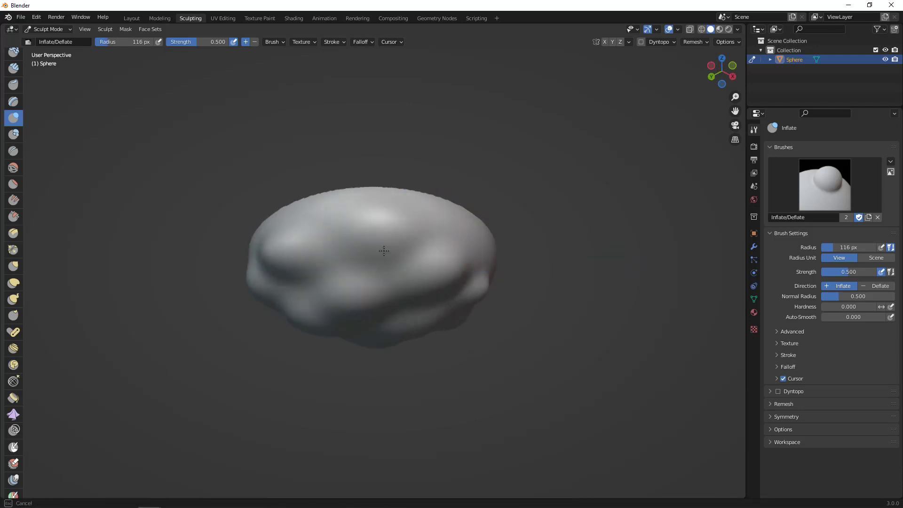
Reduce the Inflate brush to about 83 px and fill the remaining smooth areas of the underside with bumps.
key(bracketleft)
key(bracketleft)
key(bracketleft)
middle_drag(468, 242, 431, 212)
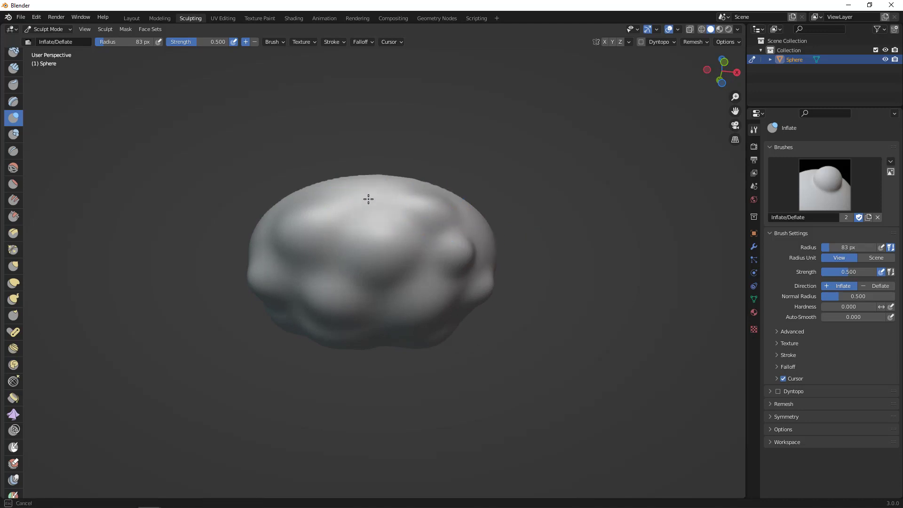
middle_drag(596, 235, 463, 215)
mouse_move(432, 216)
mouse_down()
mouse_move(393, 238)
mouse_move(401, 239)
mouse_move(381, 231)
mouse_move(397, 237)
mouse_up()
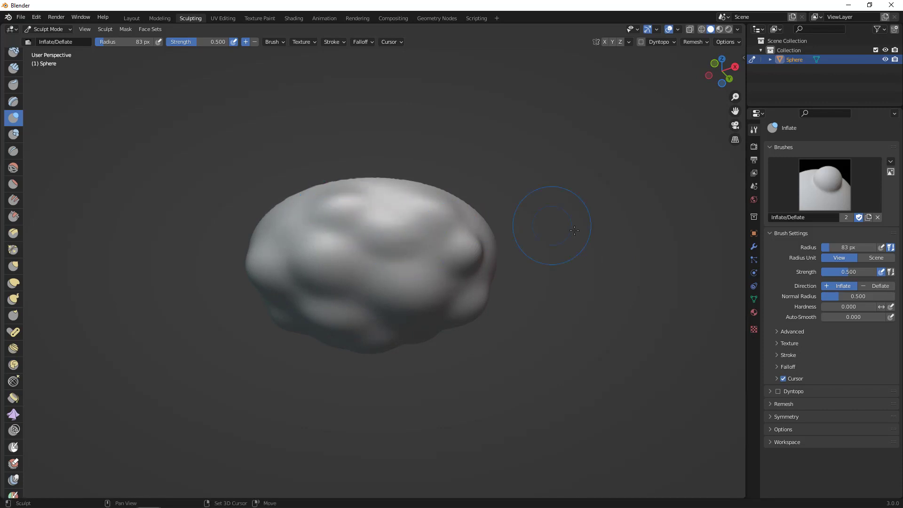
mouse_move(574, 230)
middle_down()
mouse_move(389, 248)
mouse_move(442, 265)
middle_up()
drag(436, 256, 419, 252)
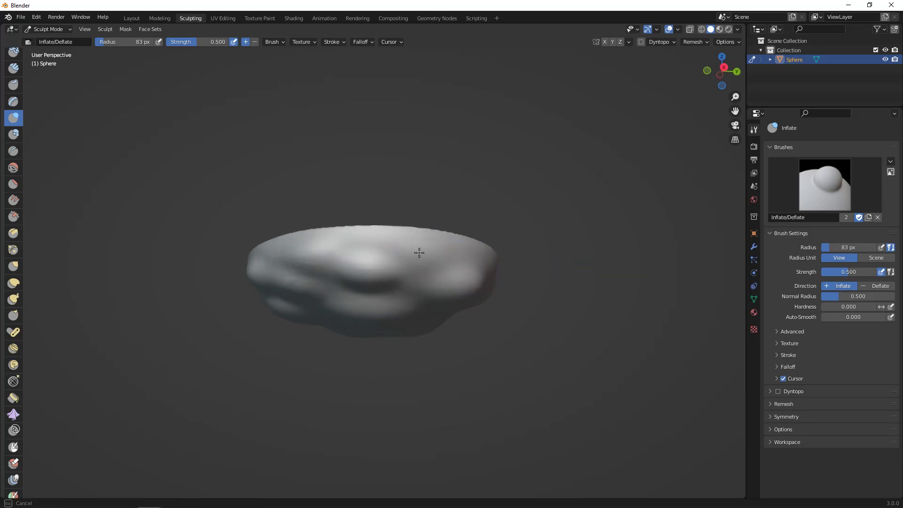
Smooth the sharp edge between the flat top and the bumpy sides all the way around the rim.
middle_drag(508, 257, 533, 305)
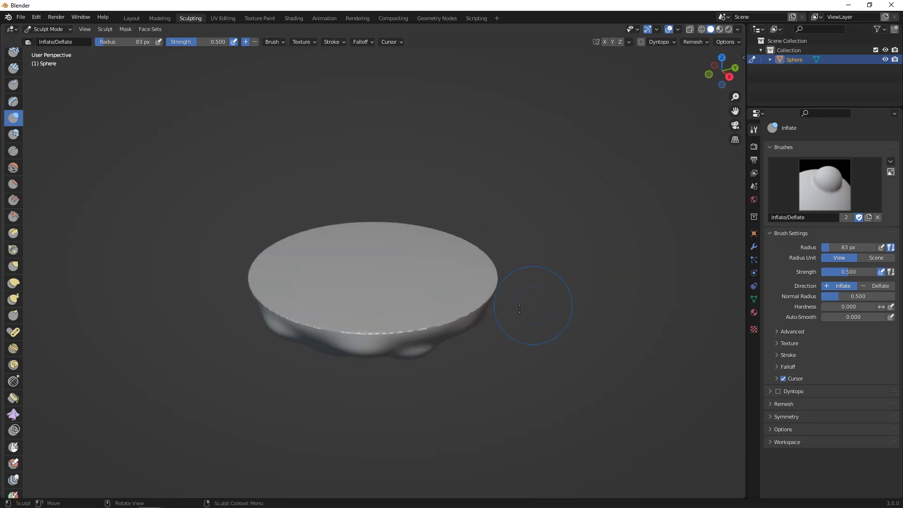
mouse_move(350, 334)
shift+mouse_down()
mouse_move(343, 329)
mouse_move(396, 334)
mouse_move(468, 322)
shift+mouse_up()
mouse_move(416, 330)
shift+mouse_down()
mouse_move(320, 329)
mouse_move(274, 316)
shift+mouse_up()
middle_drag(283, 368, 319, 348)
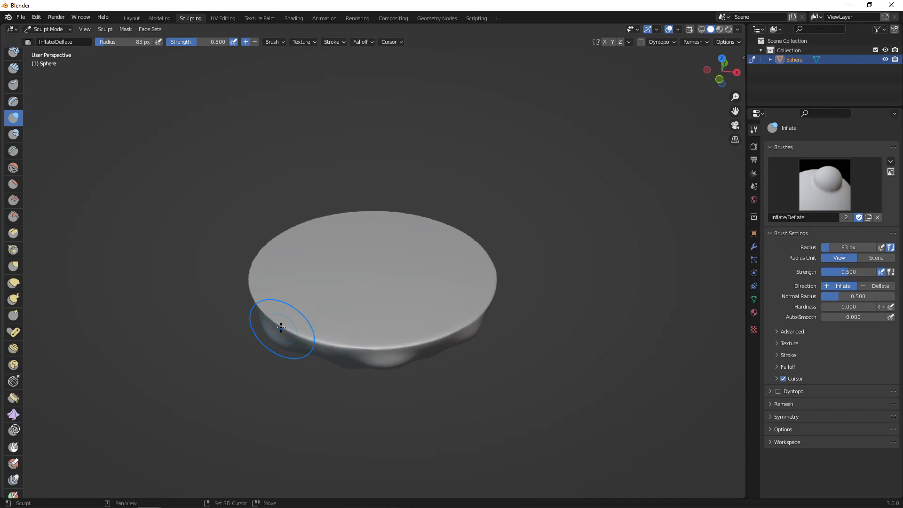
middle_drag(263, 372, 412, 346)
mouse_move(411, 345)
shift+mouse_down()
mouse_move(362, 348)
mouse_move(287, 330)
shift+mouse_up()
middle_drag(294, 390, 357, 393)
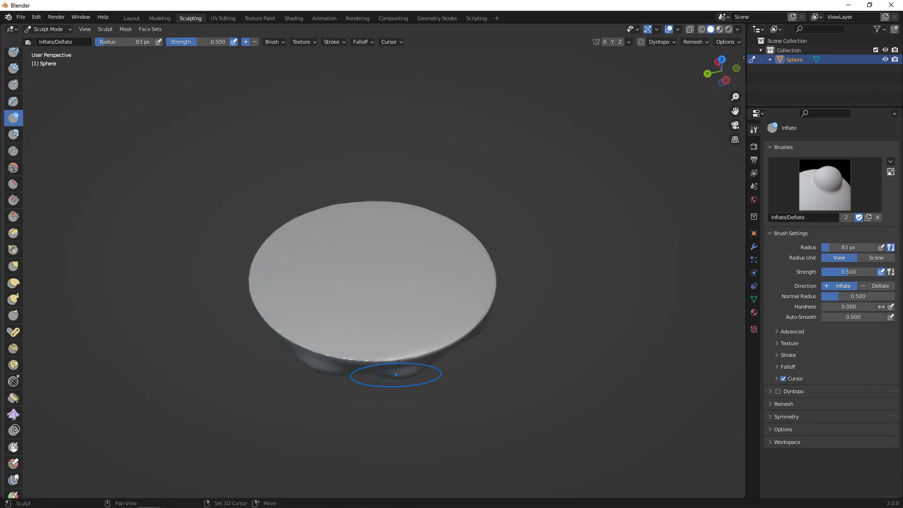
shift+drag(397, 369, 302, 349)
middle_drag(293, 406, 353, 399)
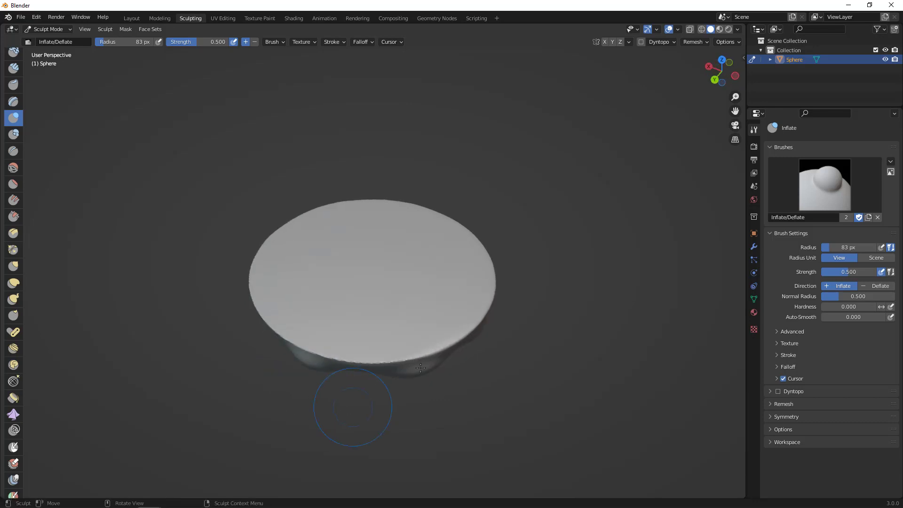
shift+drag(366, 361, 340, 356)
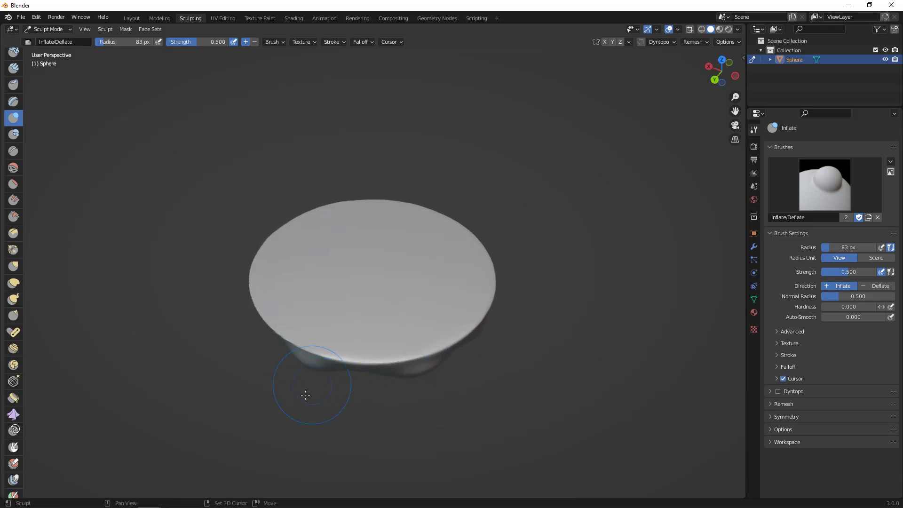
middle_drag(306, 394, 362, 393)
mouse_move(434, 345)
shift+mouse_down()
mouse_move(327, 347)
mouse_move(273, 323)
shift+mouse_up()
middle_drag(327, 409, 380, 413)
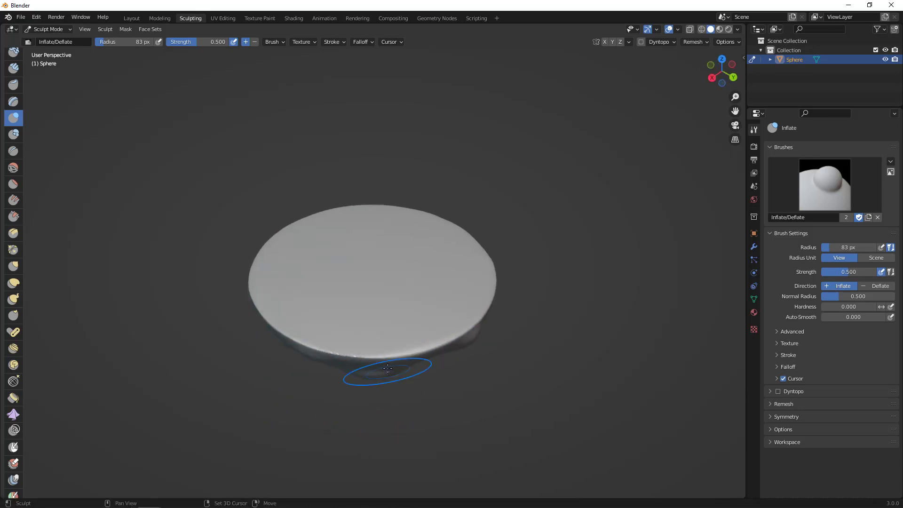
shift+drag(376, 358, 326, 352)
middle_drag(330, 401, 366, 387)
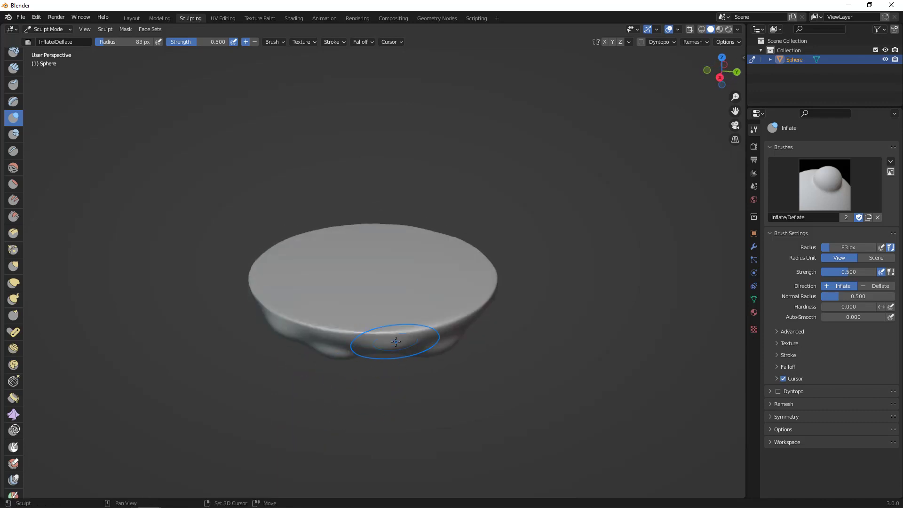
shift+drag(389, 333, 369, 334)
middle_drag(409, 412, 382, 337)
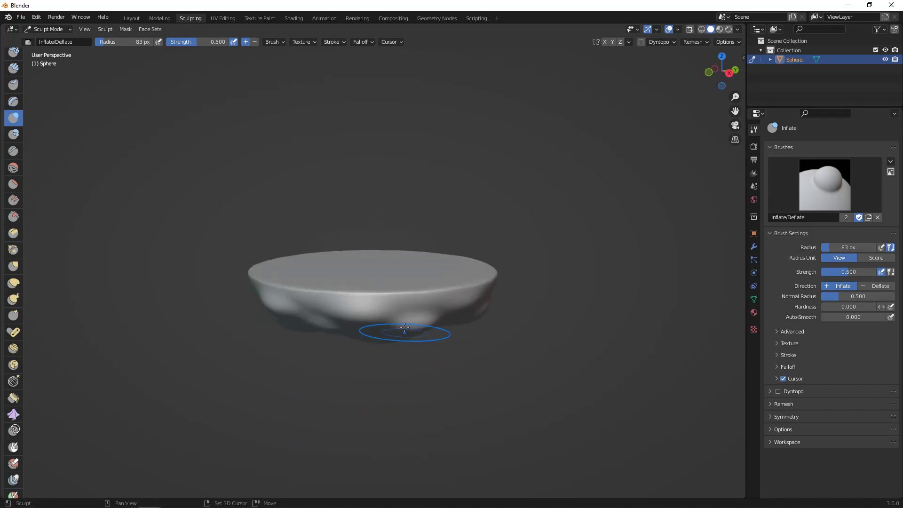
mouse_move(364, 304)
middle_down()
mouse_move(423, 357)
mouse_move(523, 321)
mouse_move(451, 316)
middle_up()
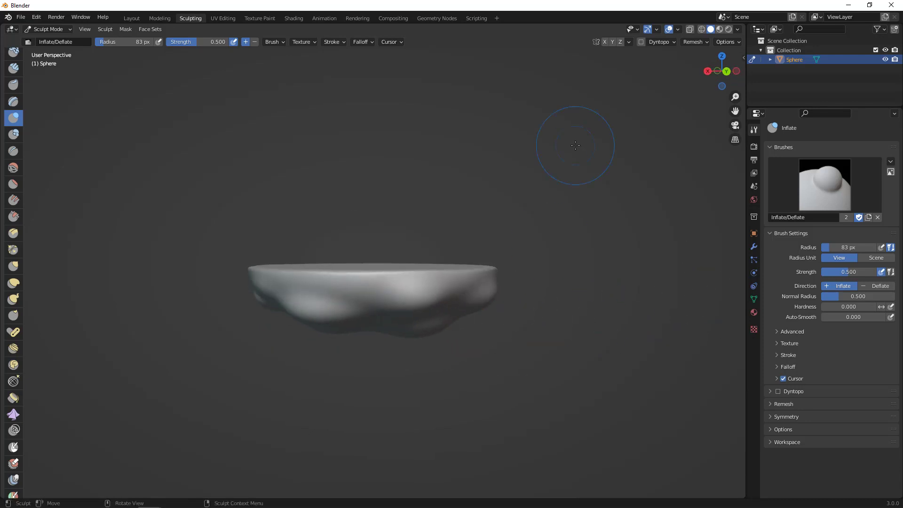
Switch from sculpting to the Layout workspace and add a cylinder mesh to the scene.
click(132, 18)
mouse_move(417, 342)
middle_down()
mouse_move(430, 331)
mouse_move(415, 341)
middle_up()
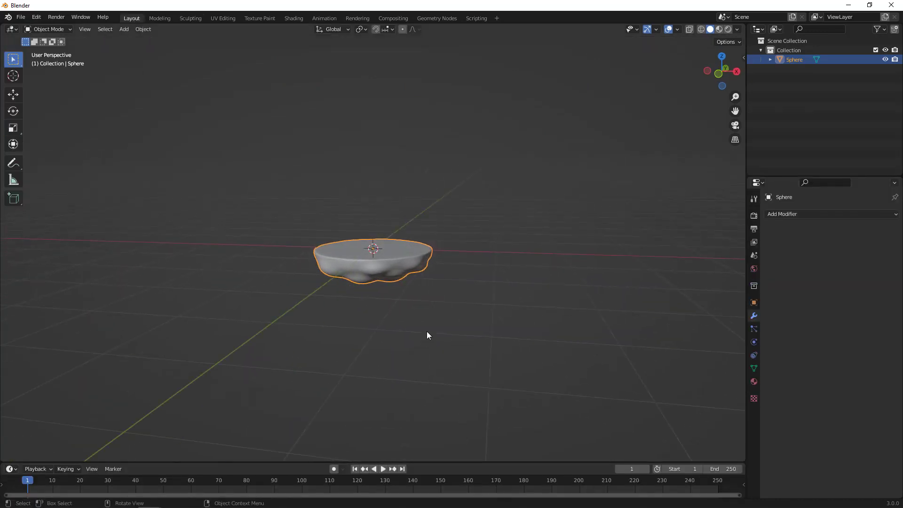
key(shift+a)
mouse_move(428, 322)
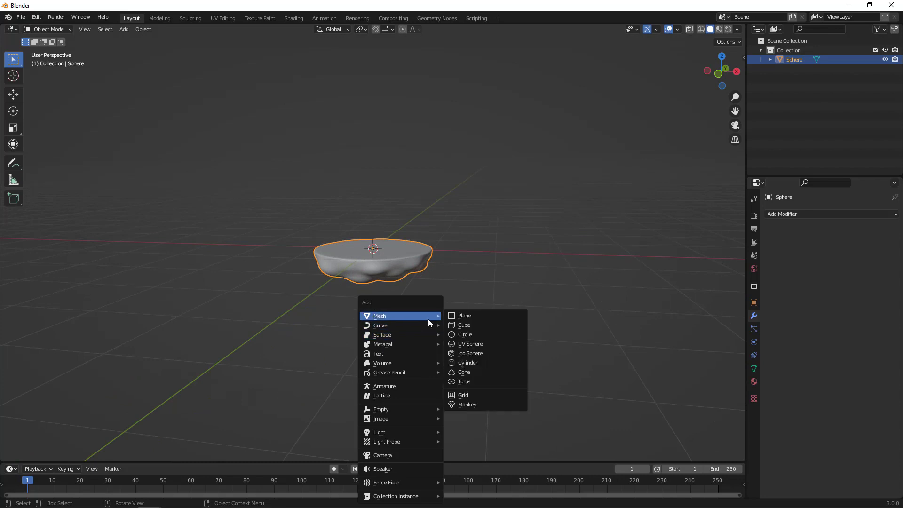
click(483, 362)
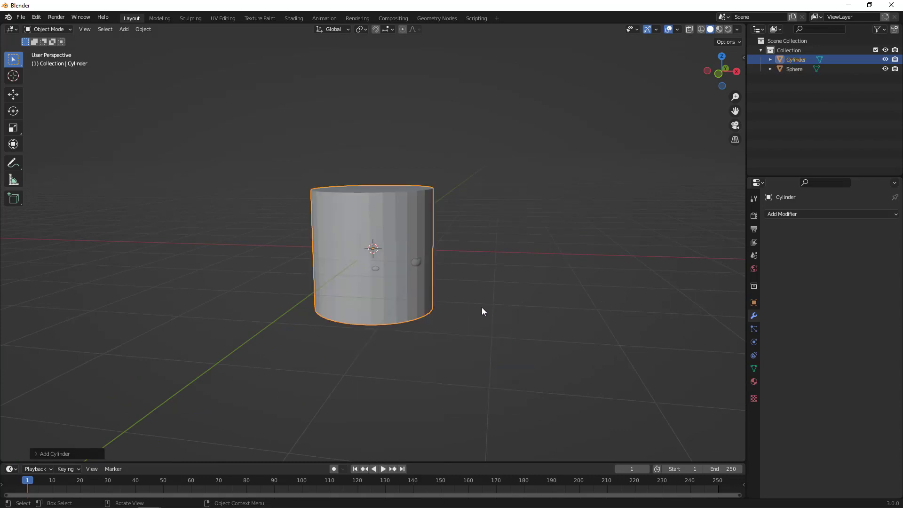
Move the cylinder up along the Z axis until it sits clear above the island's flat top.
middle_drag(438, 306, 393, 308)
scroll(424, 303, up, 3)
scroll(348, 323, down, 3)
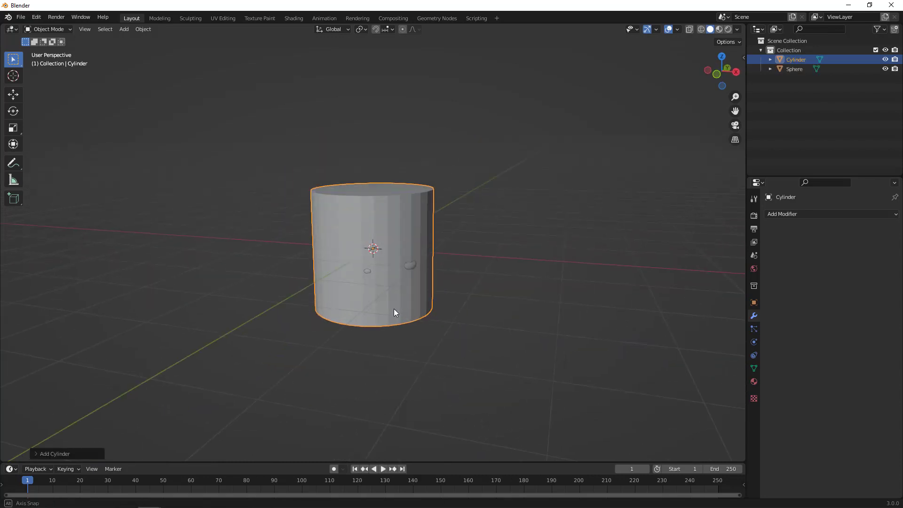
scroll(464, 294, up, 2)
key(g)
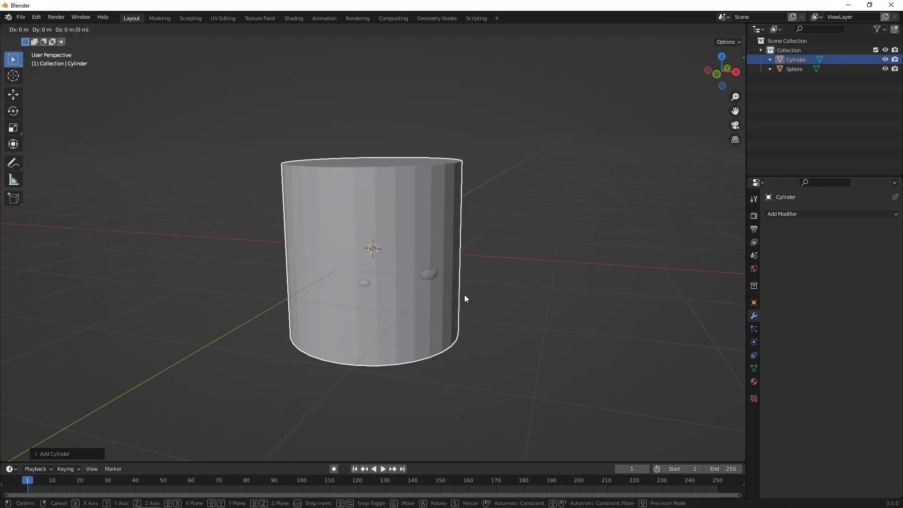
key(z)
click(457, 170)
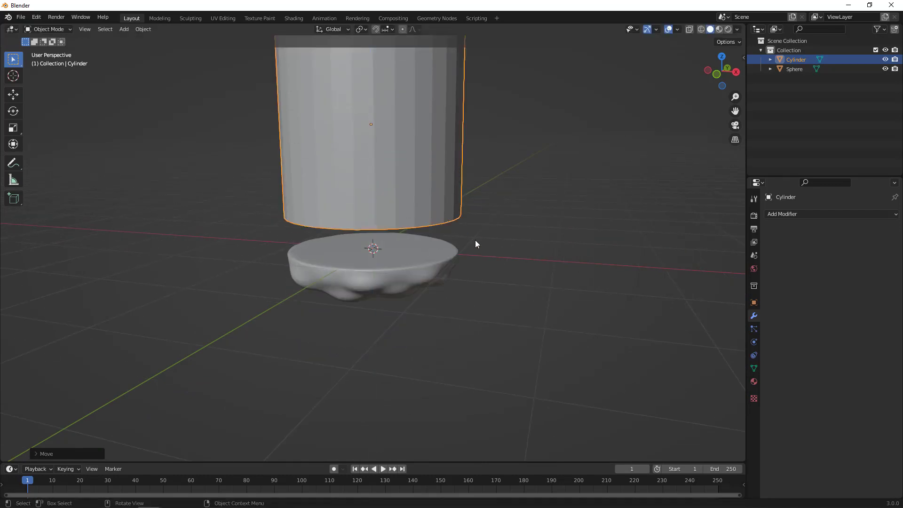
Scale the cylinder down uniformly so it is narrower than the island's top.
middle_drag(475, 243, 478, 330)
scroll(490, 242, down, 3)
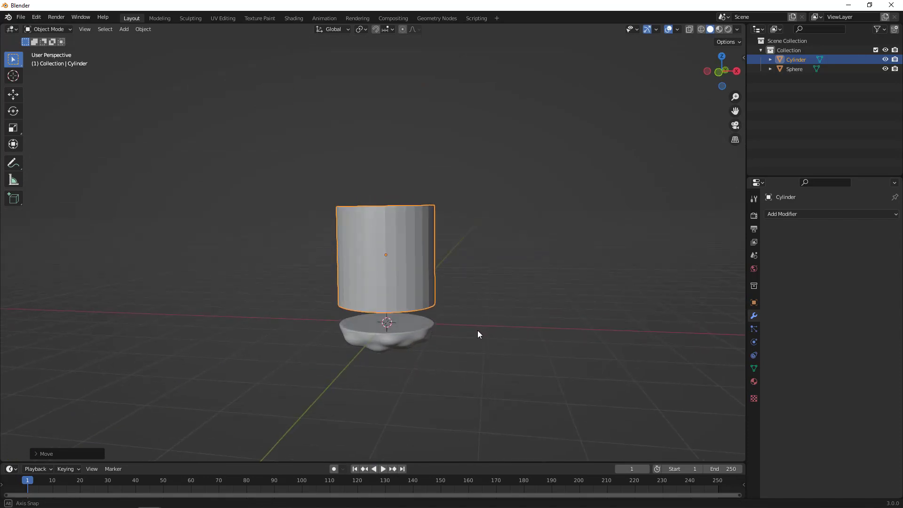
scroll(478, 329, up, 3)
key(s)
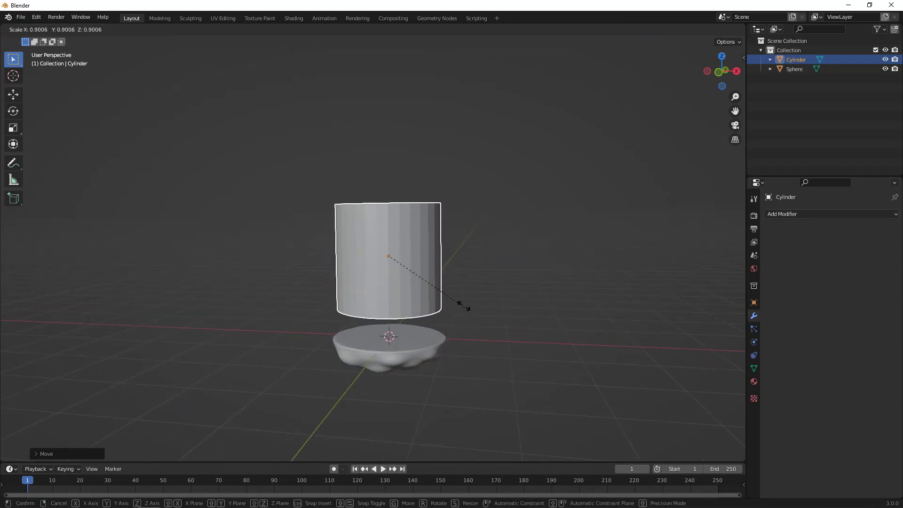
click(451, 300)
Lower the cylinder along the Z axis to just above the island's flat top.
middle_drag(451, 300, 469, 286)
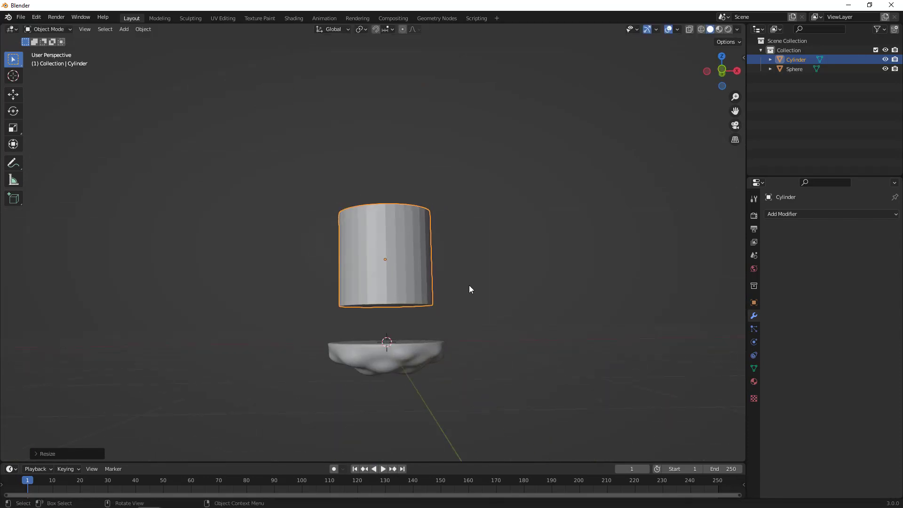
key(g)
key(z)
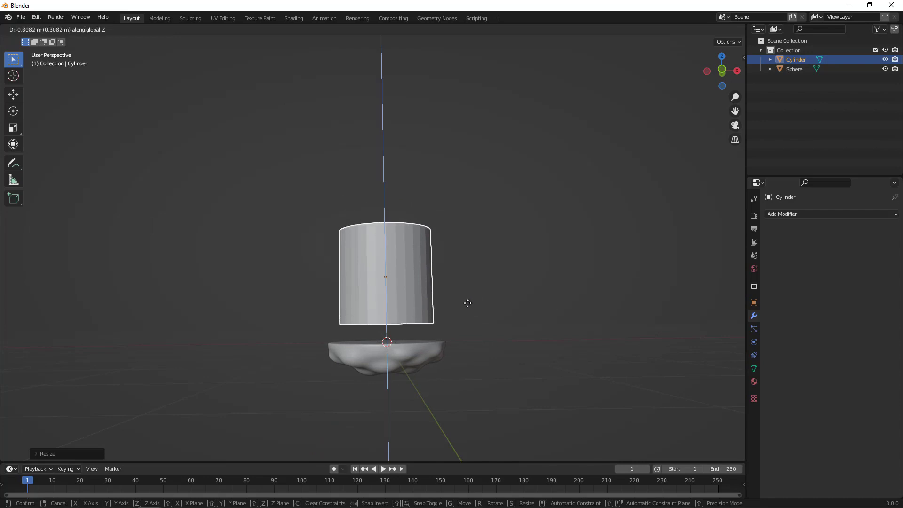
click(457, 320)
Shorten the cylinder slightly by scaling it along the Z axis only.
scroll(457, 320, up, 3)
mouse_move(456, 320)
middle_down()
mouse_move(470, 309)
mouse_move(459, 312)
middle_up()
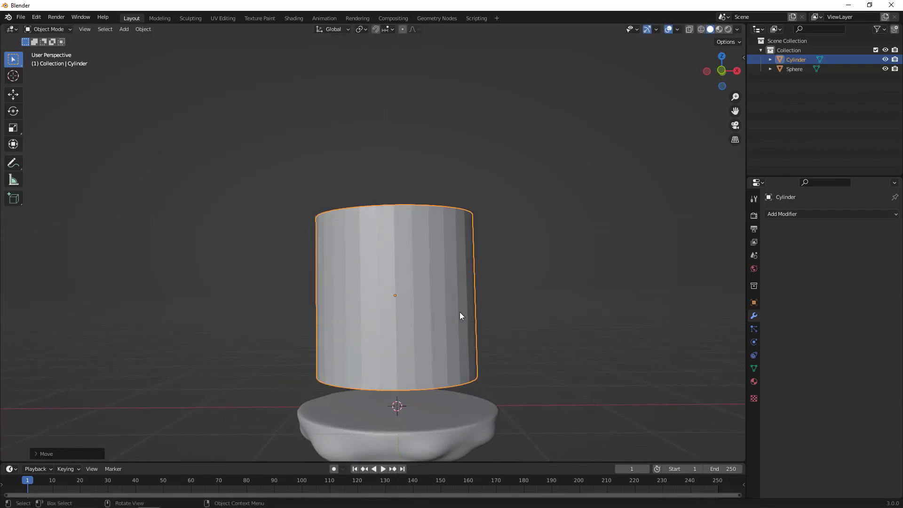
key(s)
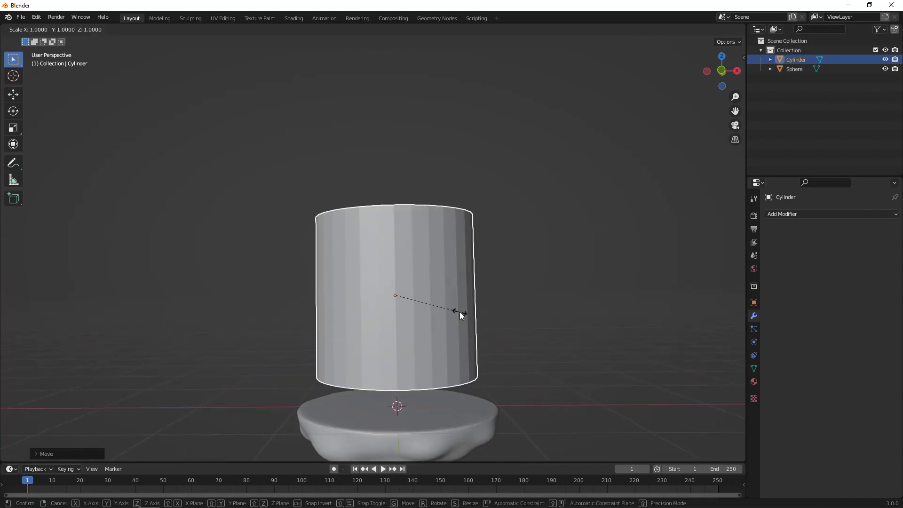
key(z)
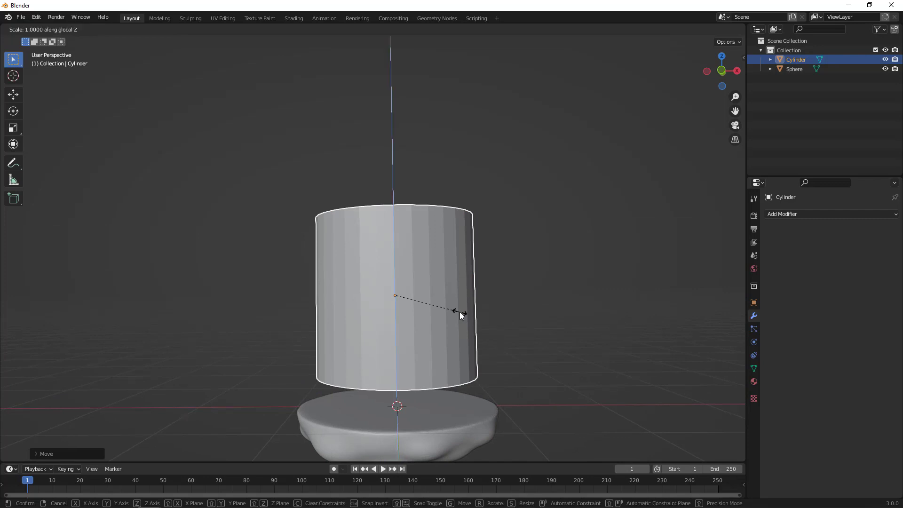
click(455, 311)
In Edit Mode, select the cylinder's top face and scale it down to a small cap, tapering the body into a cone.
middle_drag(505, 309, 457, 352)
scroll(469, 315, down, 4)
scroll(500, 311, down, 4)
scroll(494, 311, up, 6)
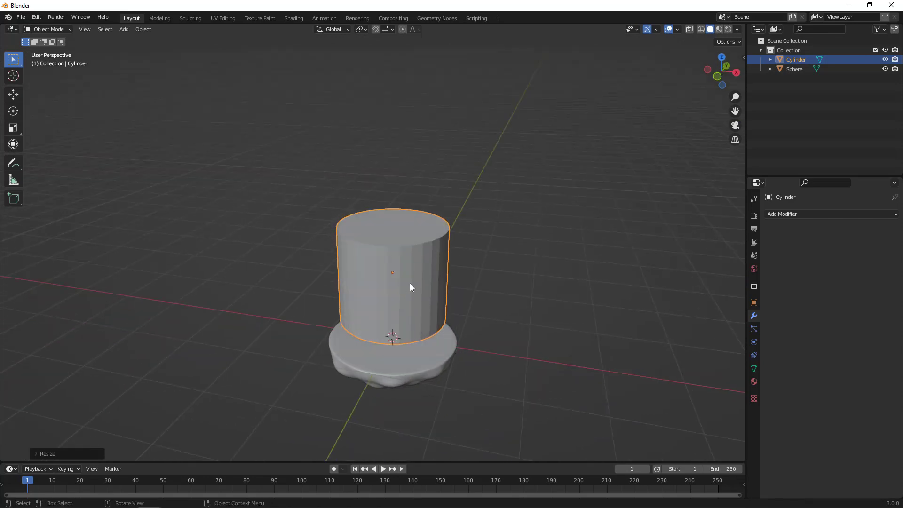
key(Tab)
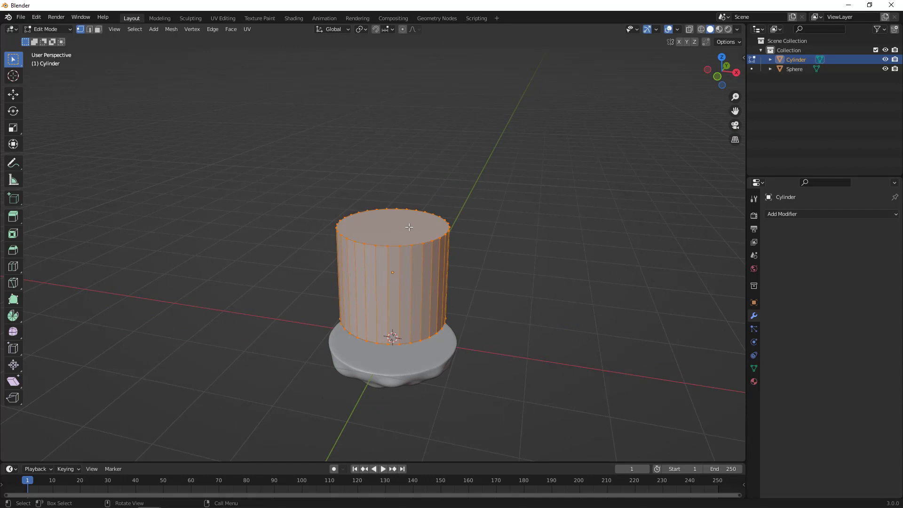
key(3)
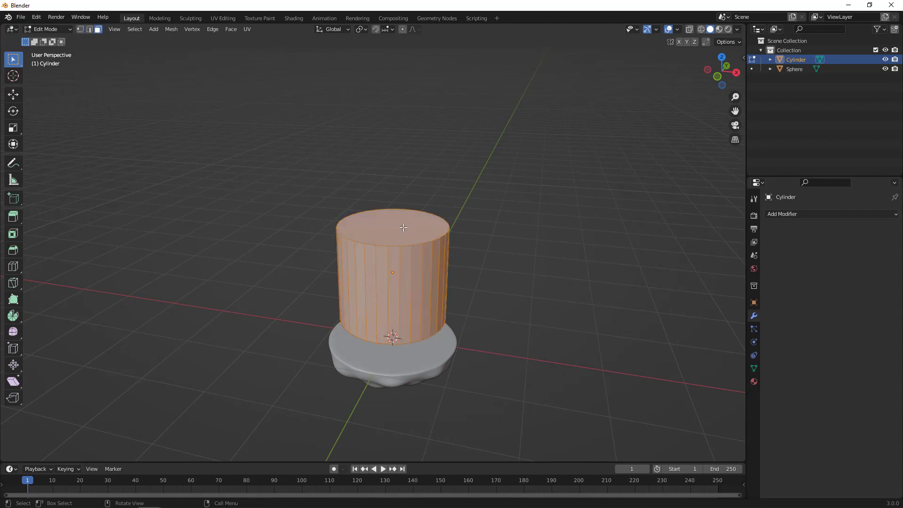
click(396, 235)
click(443, 182)
click(404, 227)
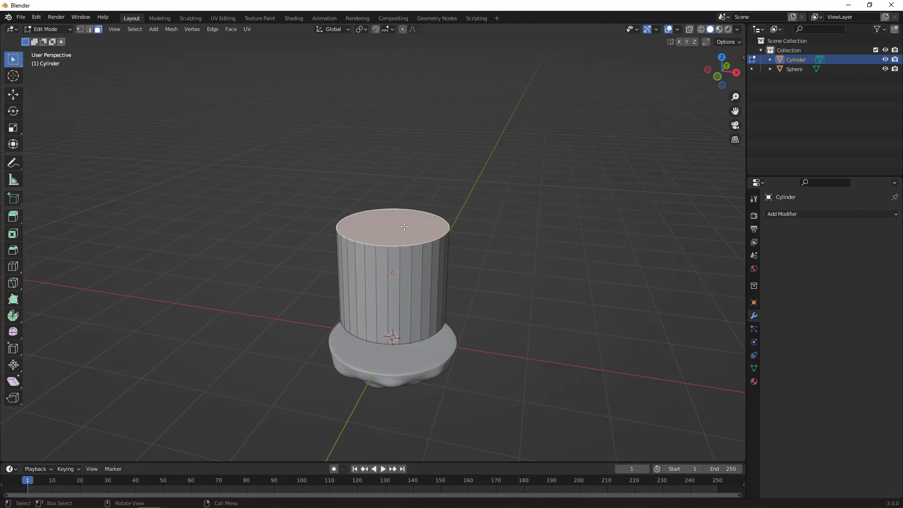
key(s)
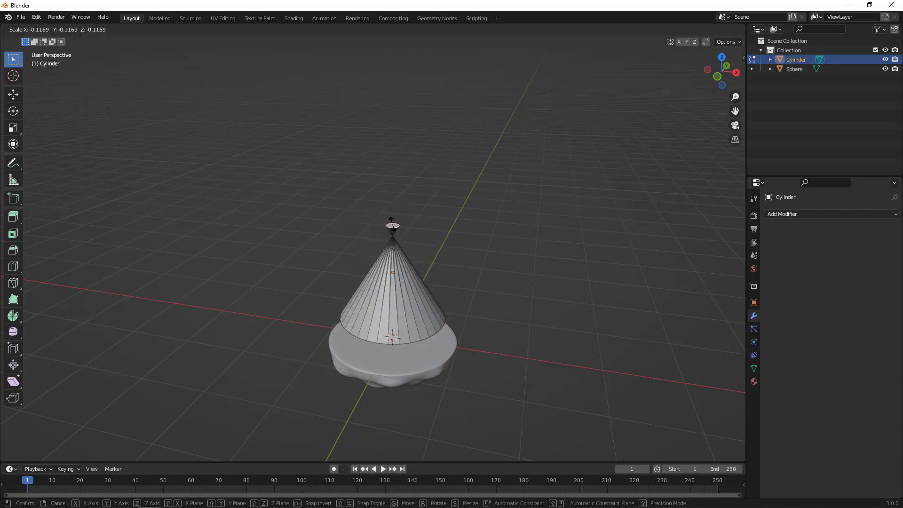
click(399, 230)
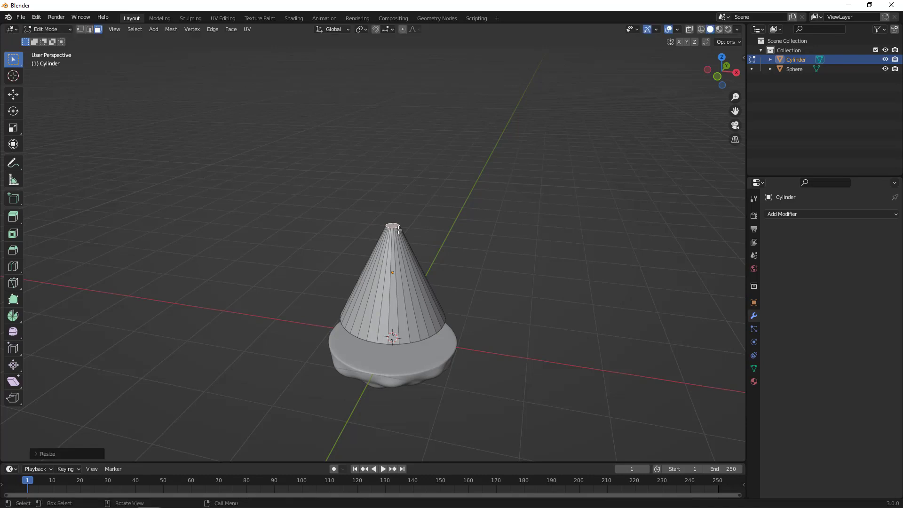
In front orthographic view, knife a slanted line across the lower part of the cone with cut through enabled.
middle_drag(437, 263, 458, 257)
click(724, 78)
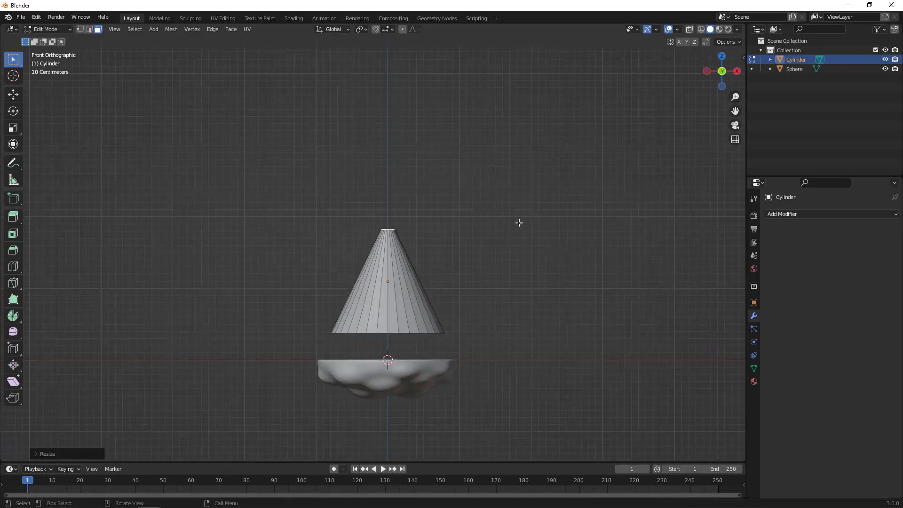
scroll(446, 274, up, 3)
shift+middle_drag(521, 324, 525, 238)
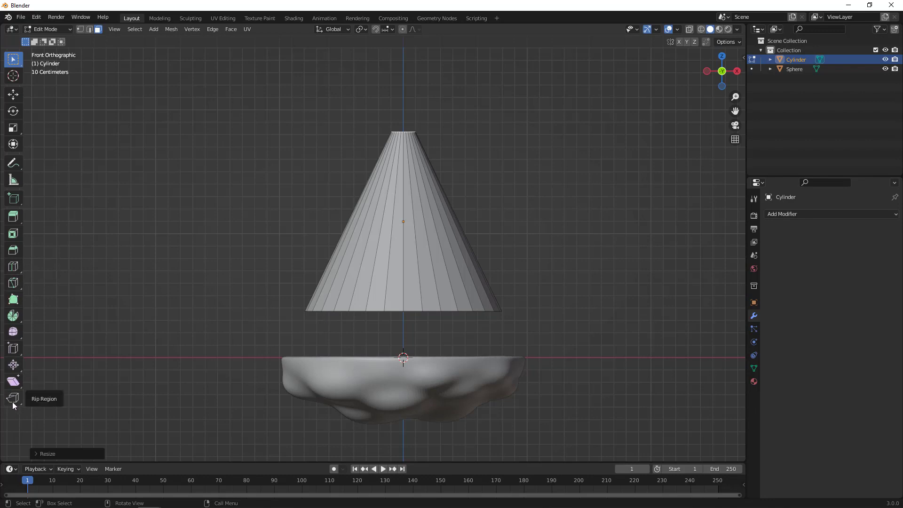
click(13, 283)
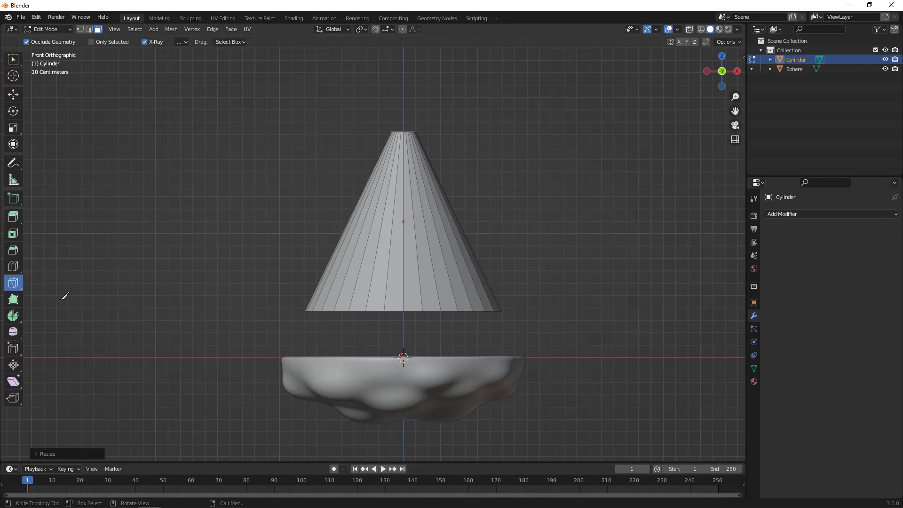
click(315, 290)
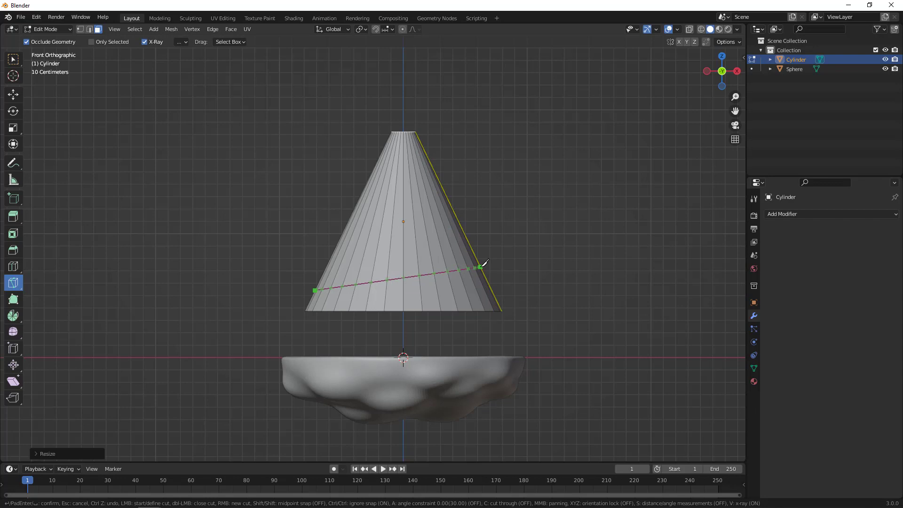
key(c)
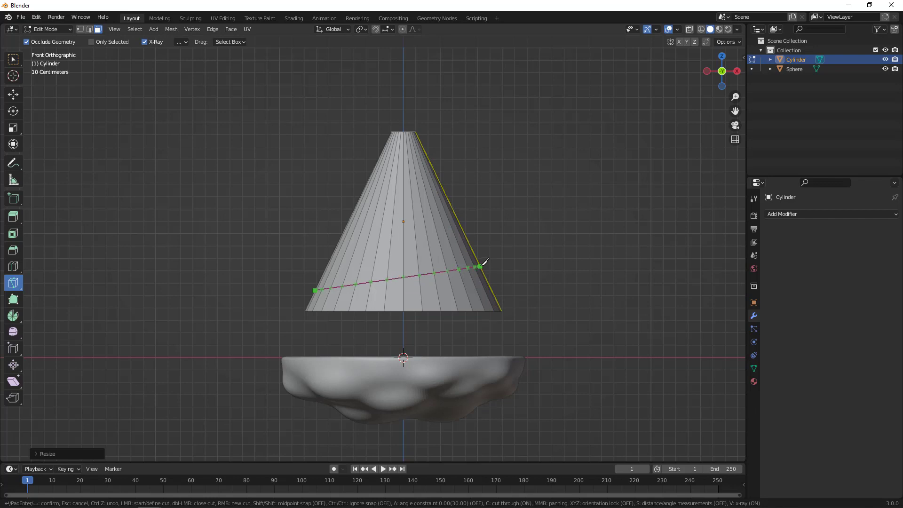
click(480, 266)
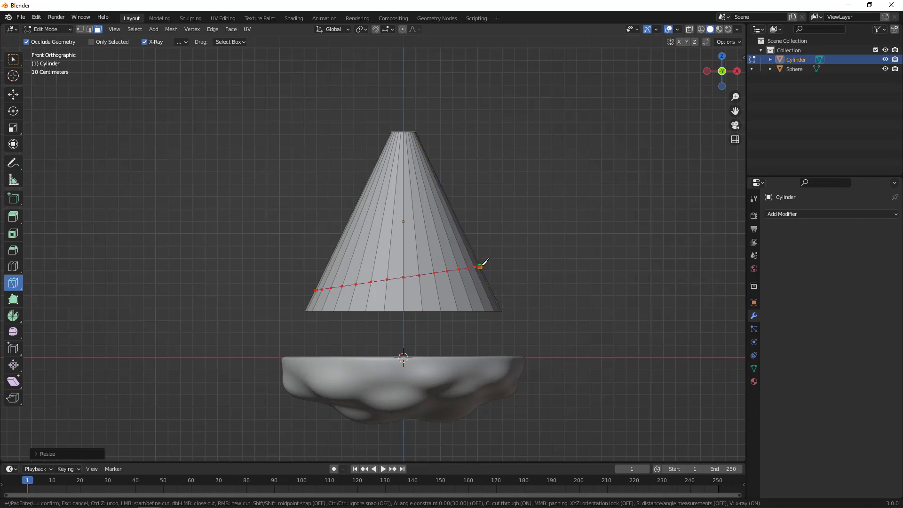
key(Return)
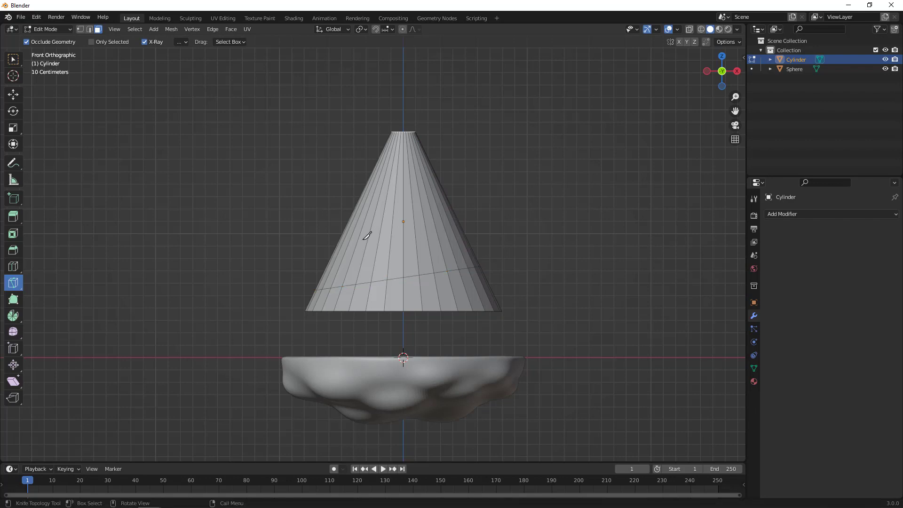
Knife a slanted line across the middle of the cone with cut through enabled.
click(338, 243)
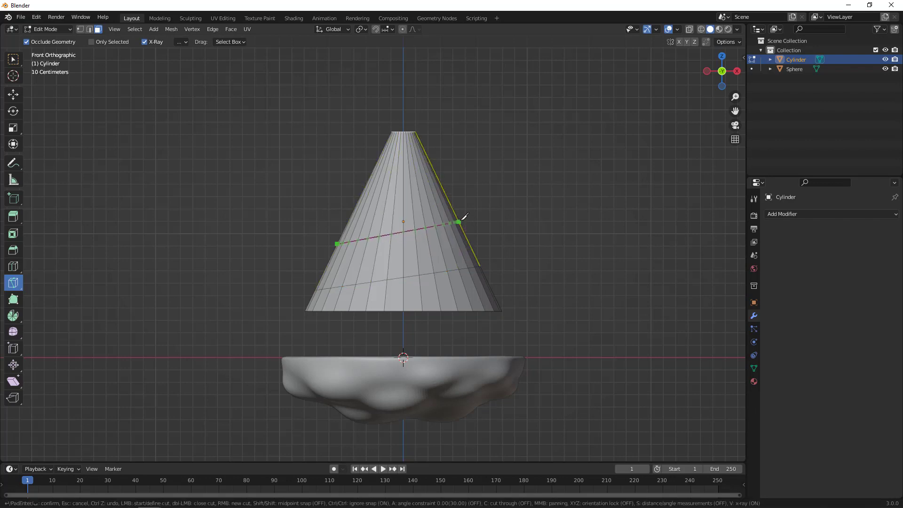
key(c)
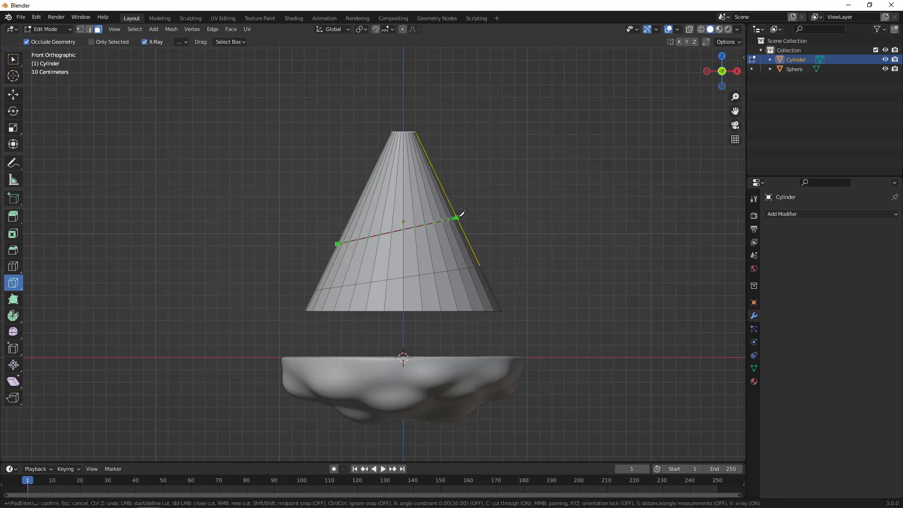
click(458, 217)
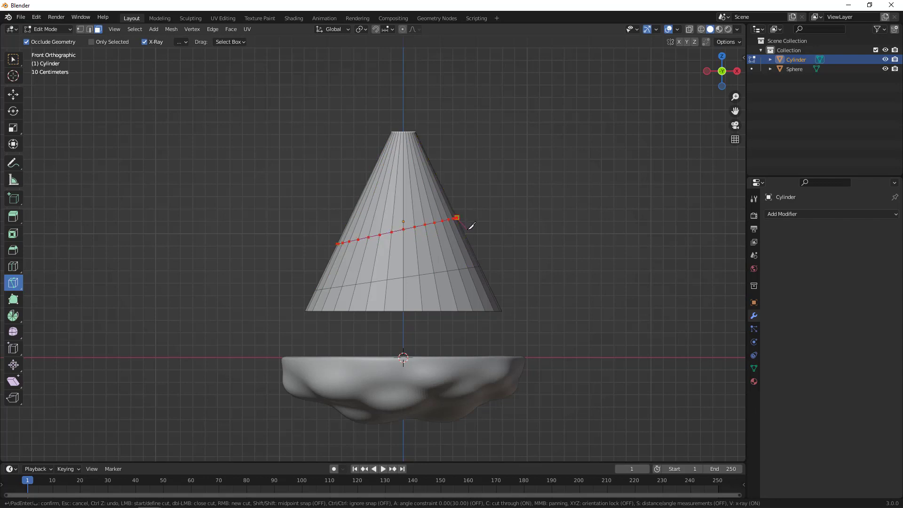
key(Return)
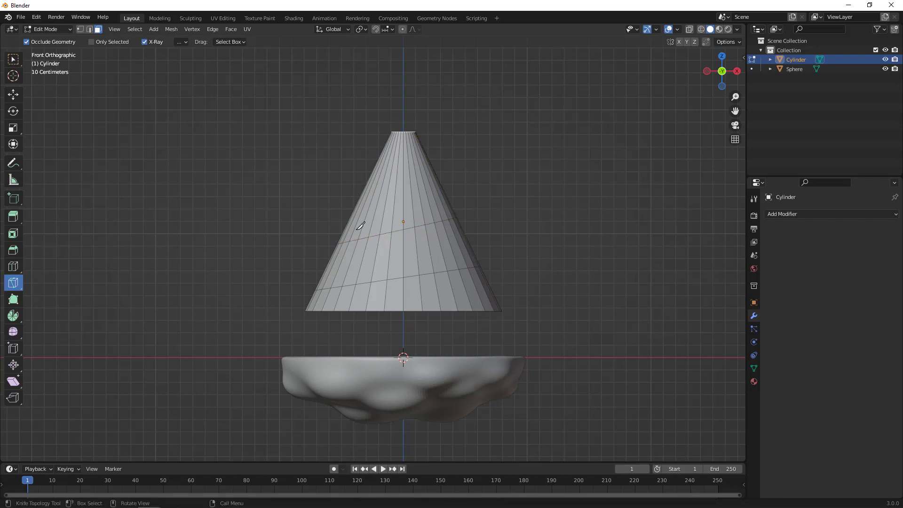
Knife a steeper slanted line across the upper part of the cone, cutting through to the back.
click(363, 189)
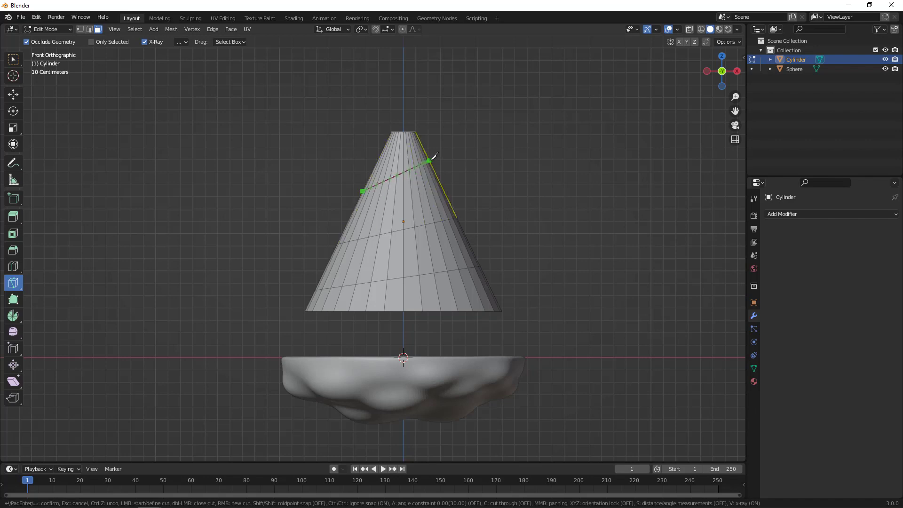
key(c)
click(429, 161)
key(Return)
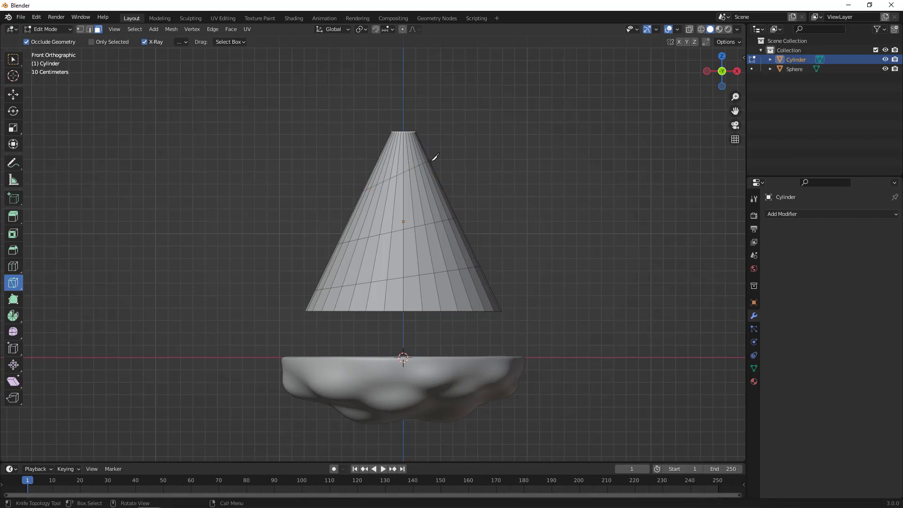
Bevel the three slanted edge loops into narrow bands and delete the bands' faces, leaving gaps between four cone tiers.
click(13, 96)
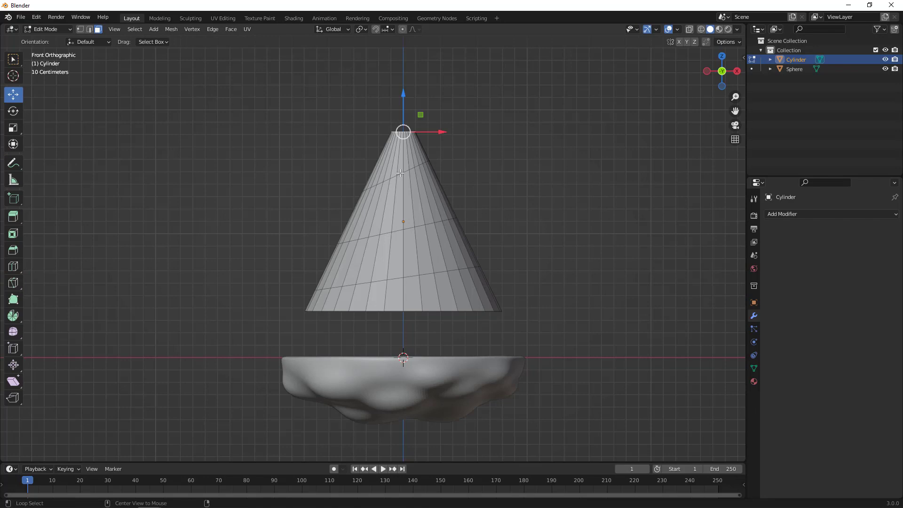
alt+click(400, 174)
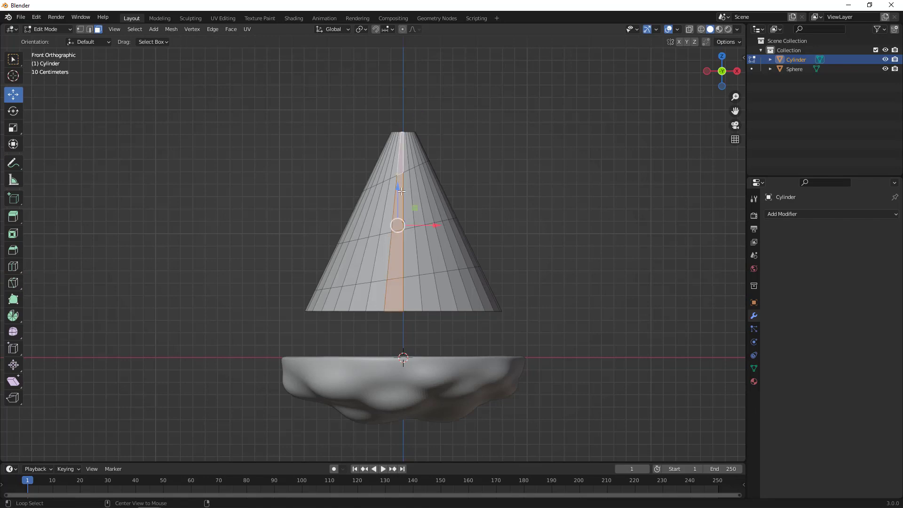
key(2)
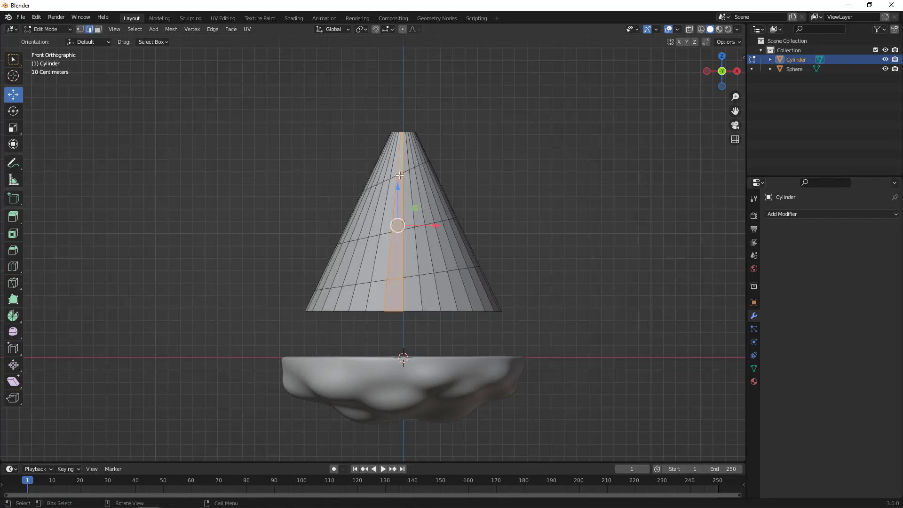
alt+click(400, 174)
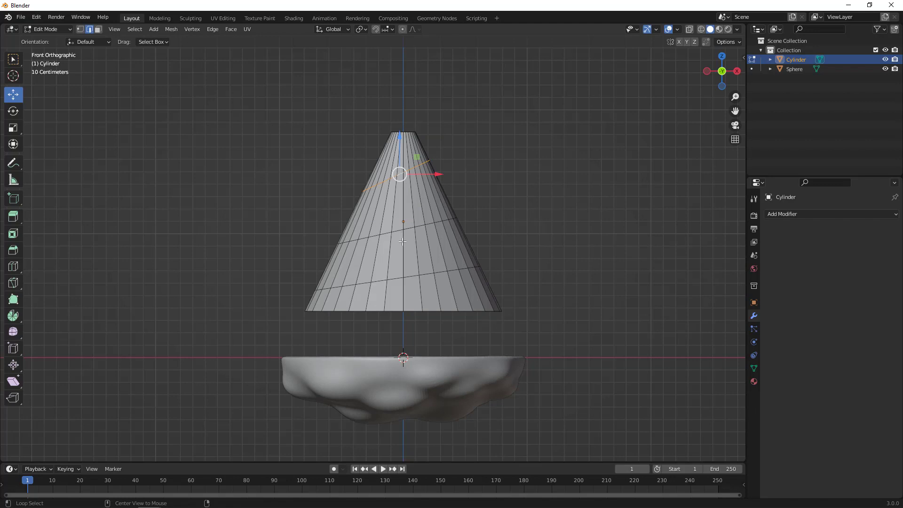
alt+shift+click(400, 229)
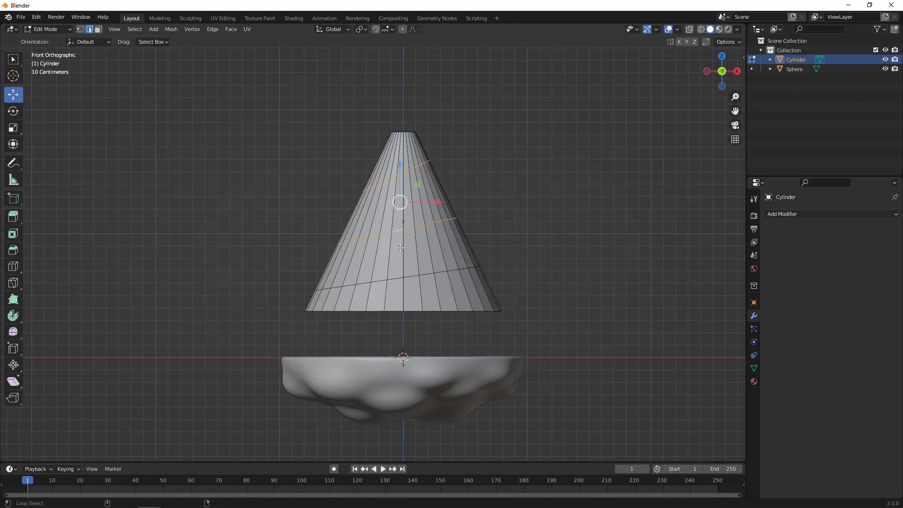
alt+shift+click(398, 277)
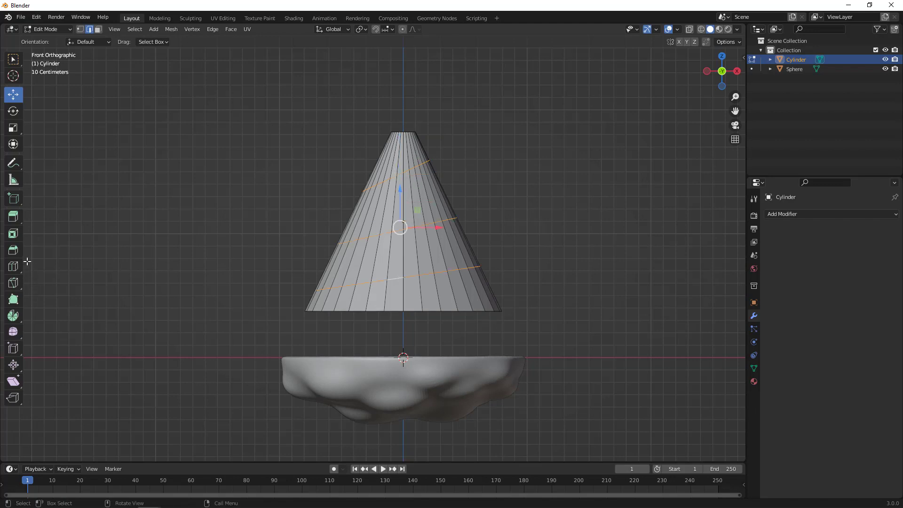
click(13, 250)
drag(399, 182, 400, 176)
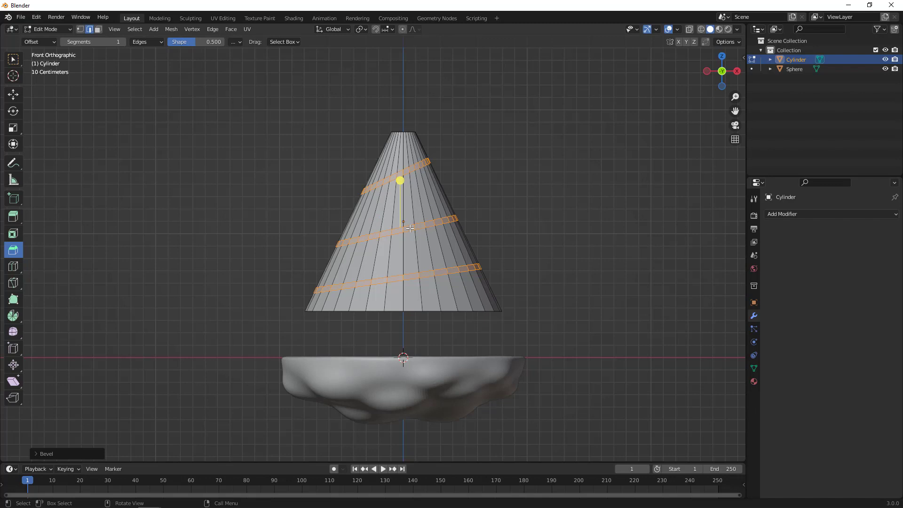
key(x)
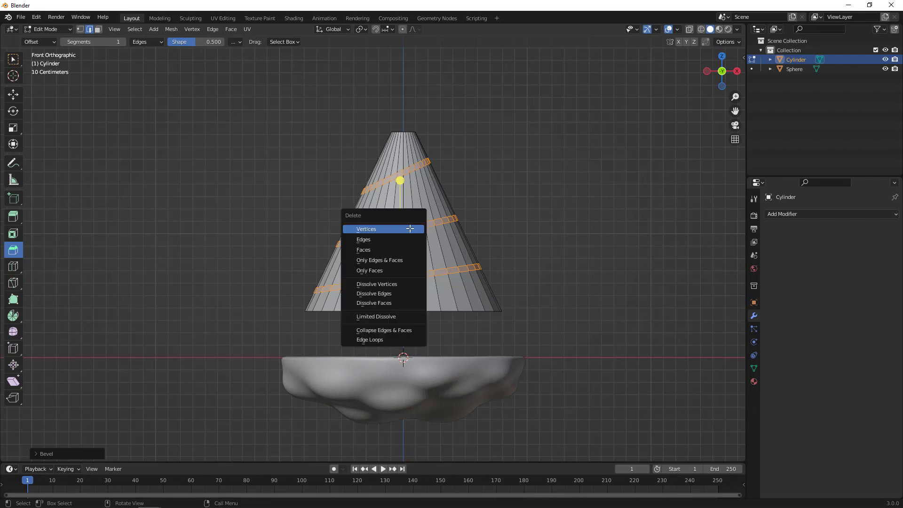
click(403, 249)
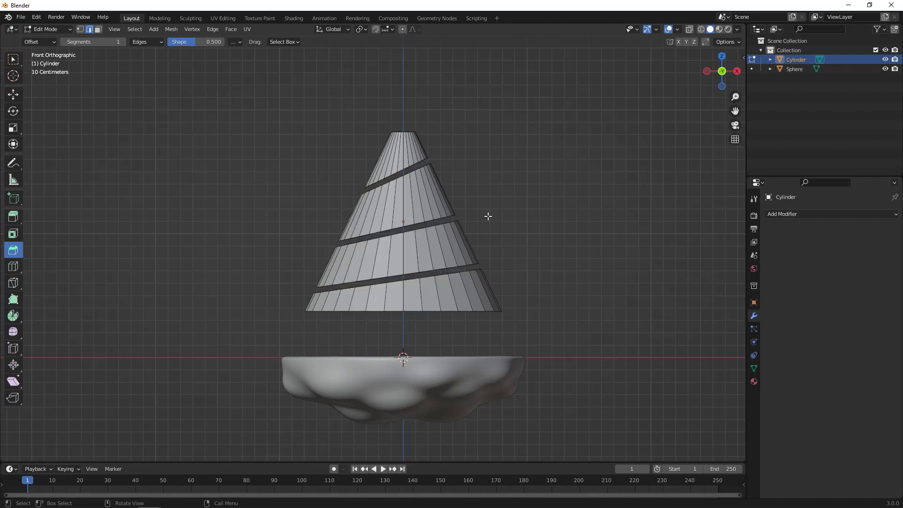
Select the open edge loops above and below all three gaps and fill them with faces to cap the tiers.
middle_drag(450, 213, 465, 249)
scroll(465, 249, up, 3)
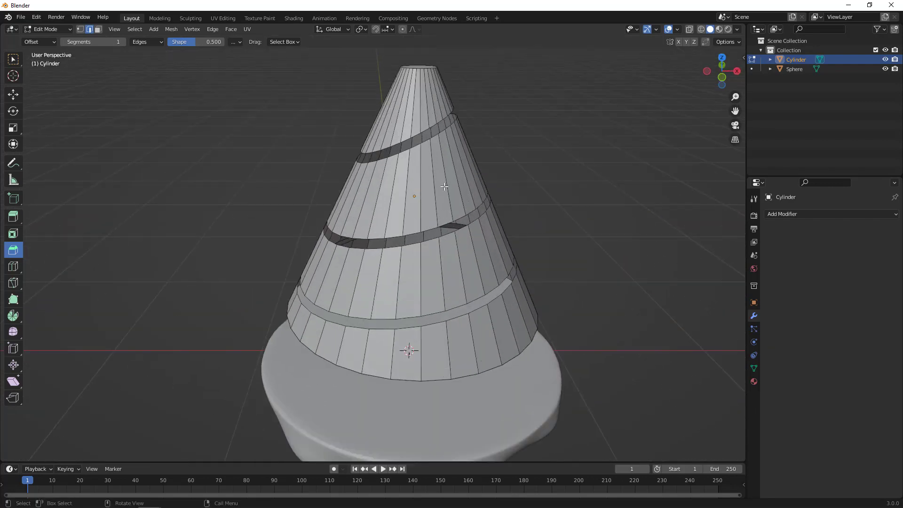
alt+click(419, 137)
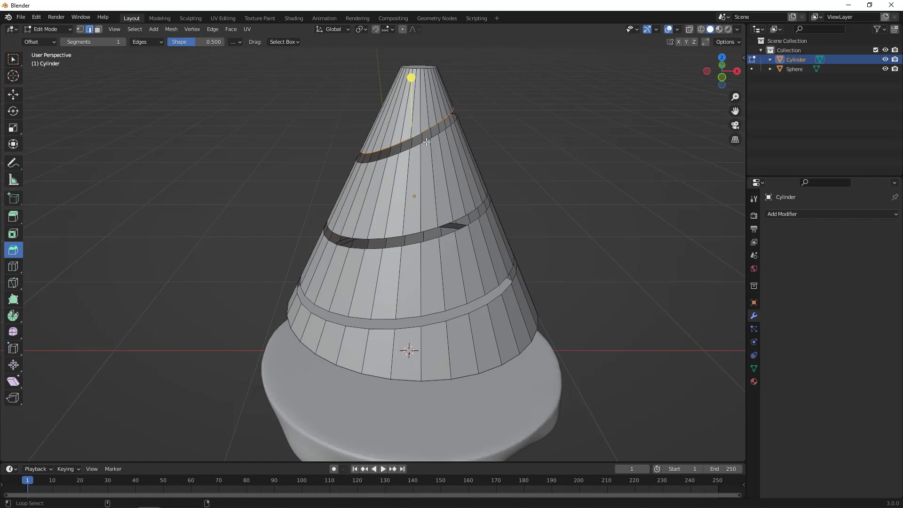
alt+shift+click(426, 141)
alt+shift+click(449, 235)
alt+shift+click(450, 238)
alt+shift+click(462, 305)
alt+shift+click(463, 317)
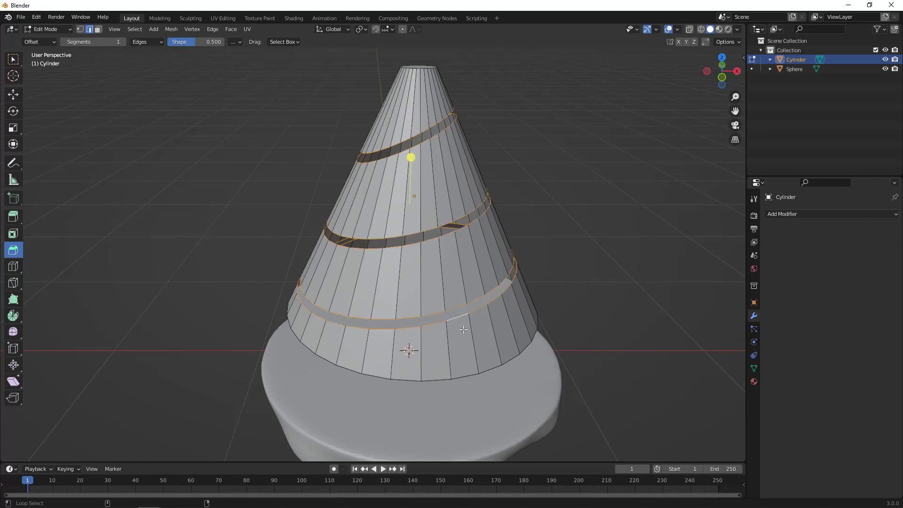
middle_drag(563, 333, 578, 299)
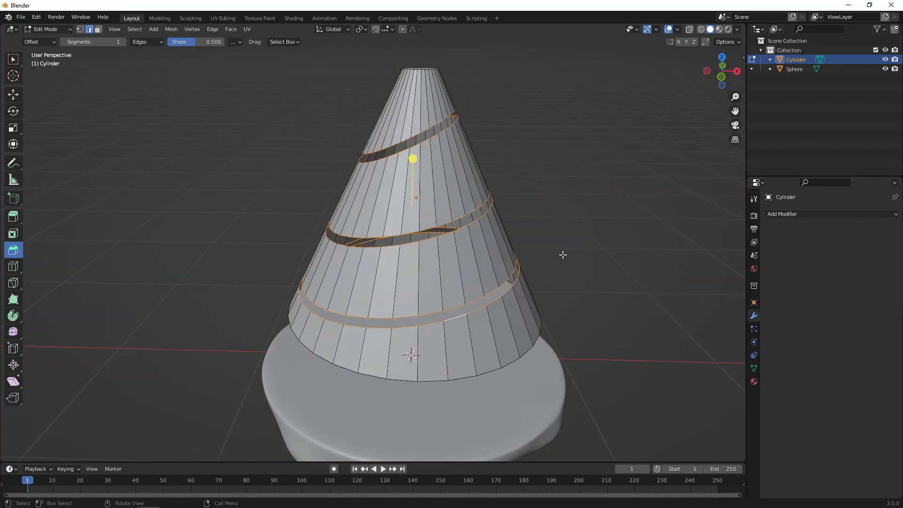
key(f)
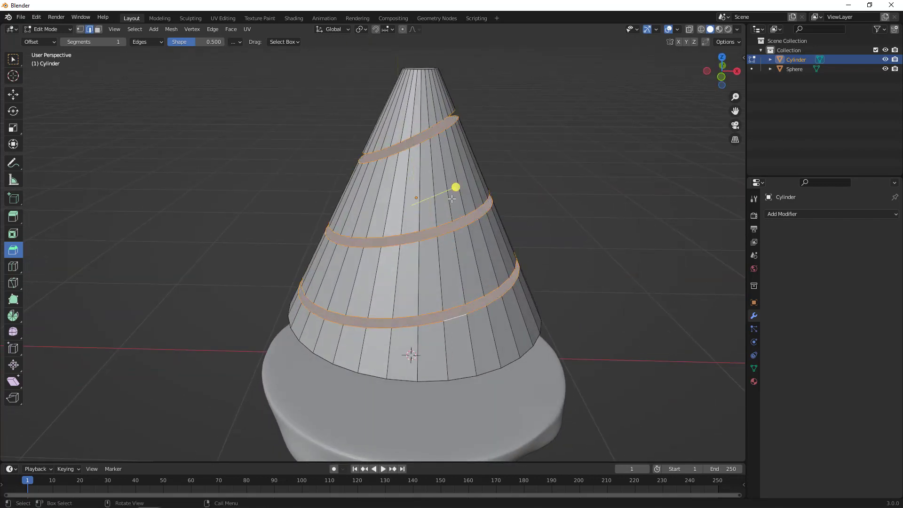
Add the cone's top and bottom rims to the selection and bevel all tier edges about 0.033 m with 2 segments.
middle_drag(452, 198, 464, 217)
middle_drag(463, 91, 459, 106)
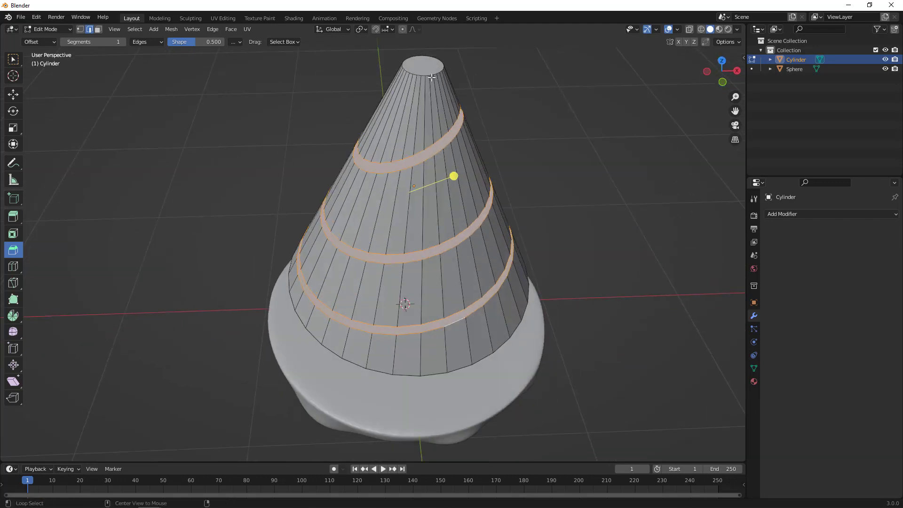
middle_drag(629, 306, 493, 342)
middle_drag(578, 318, 590, 329)
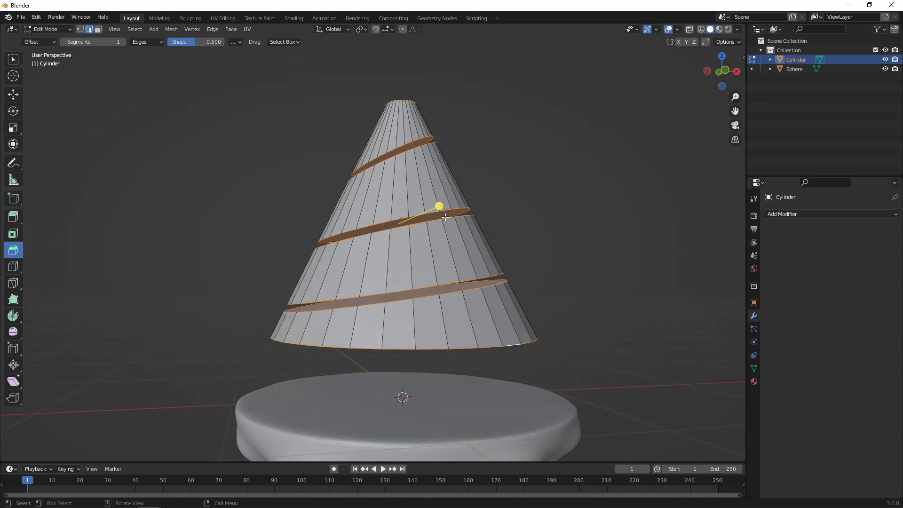
drag(438, 206, 448, 203)
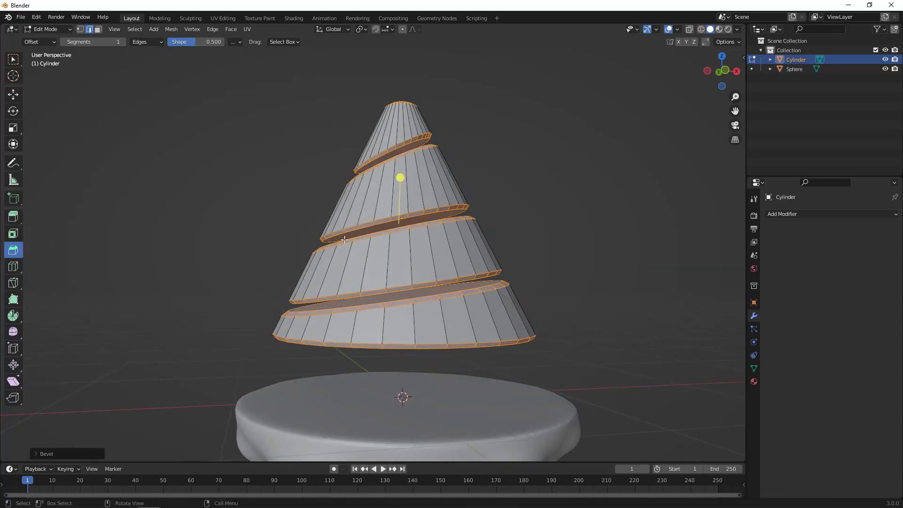
click(36, 452)
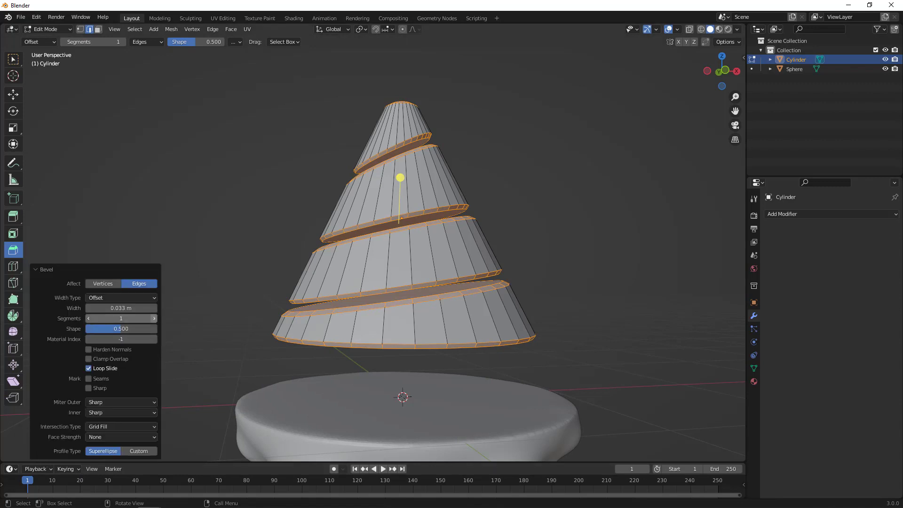
click(154, 318)
click(546, 247)
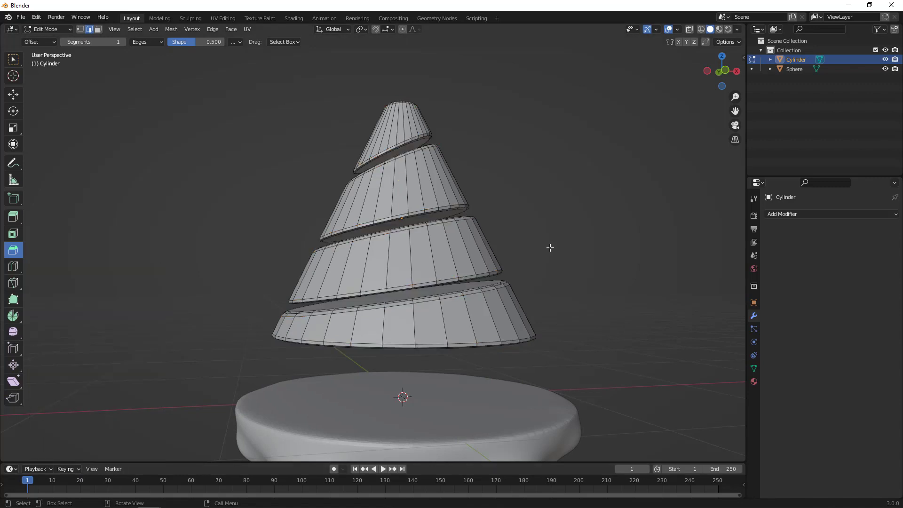
Add one centred loop cut around each of the two uppermost cone tiers.
middle_drag(550, 247, 502, 183)
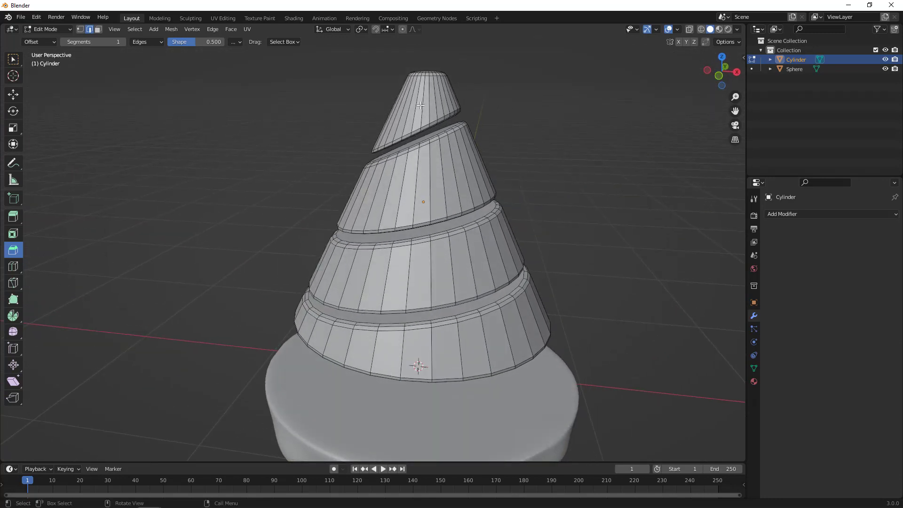
key(ctrl+r)
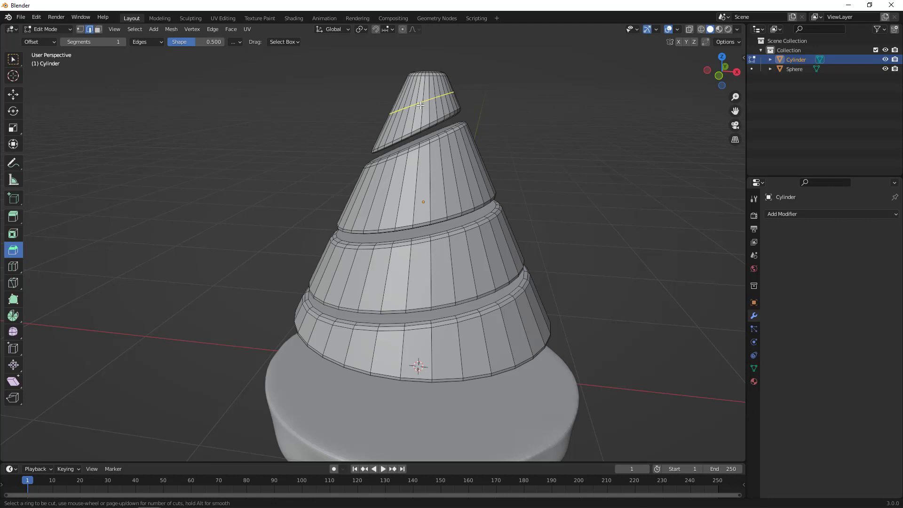
click(420, 105)
click(420, 105)
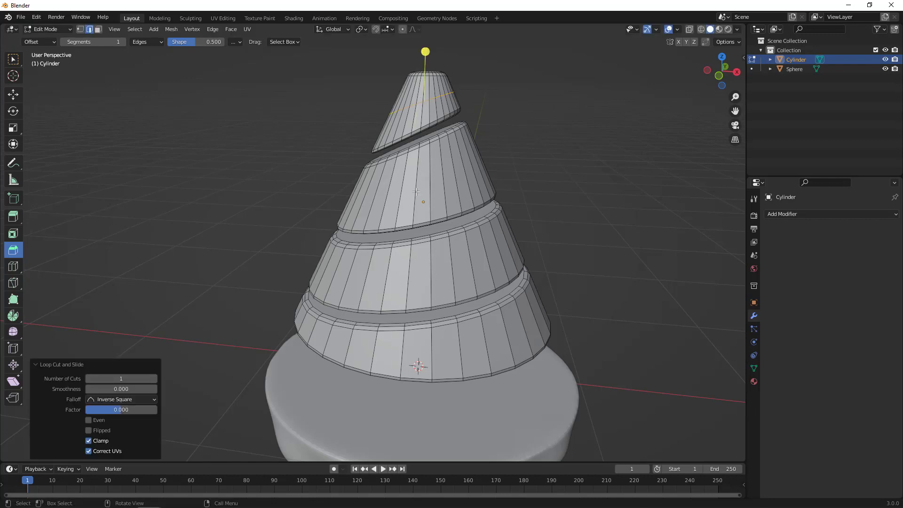
key(ctrl+r)
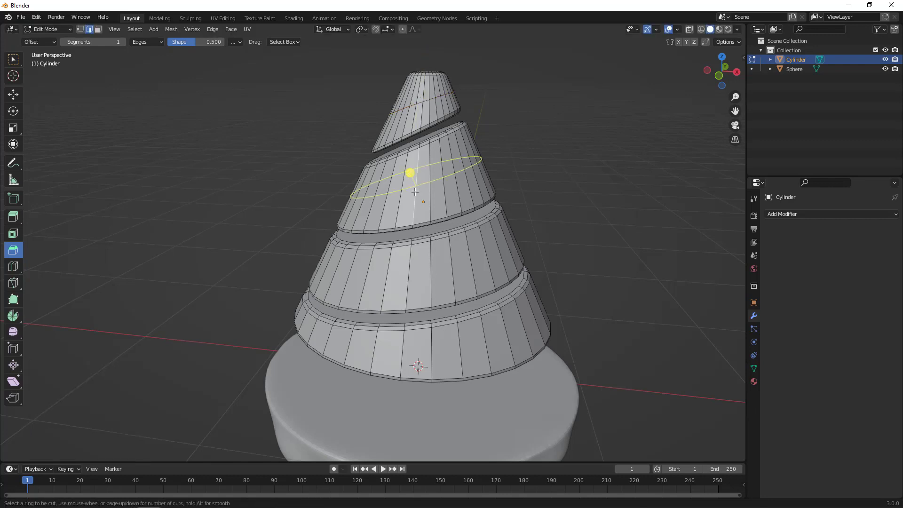
click(415, 192)
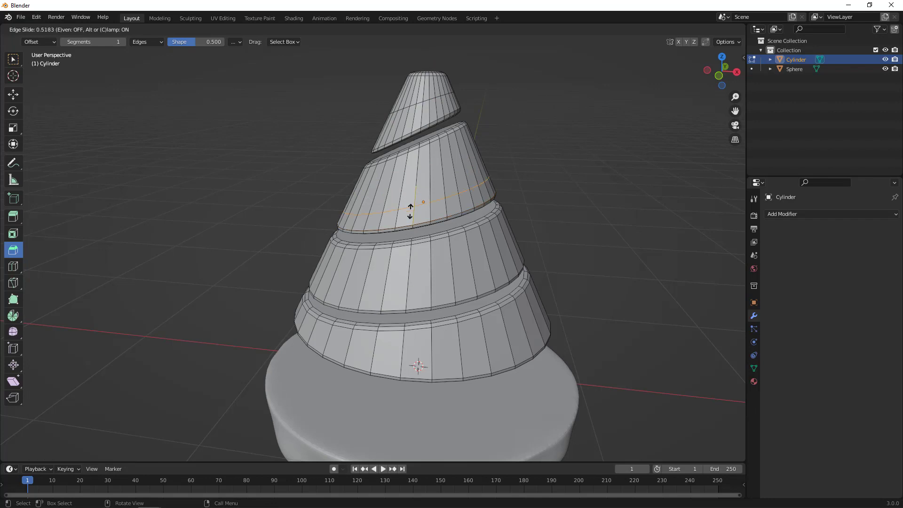
click(410, 212)
Add one centred loop cut around the third cone tier from the top.
key(ctrl+r)
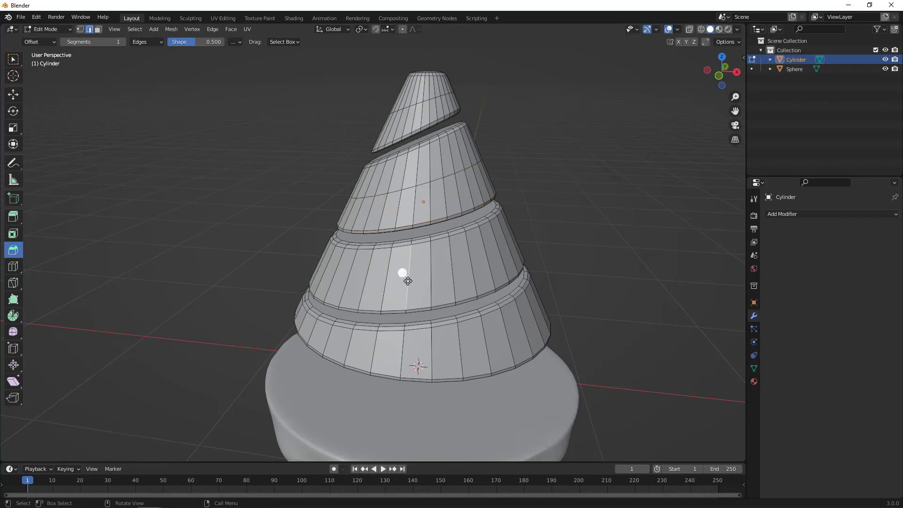
key(ctrl+r)
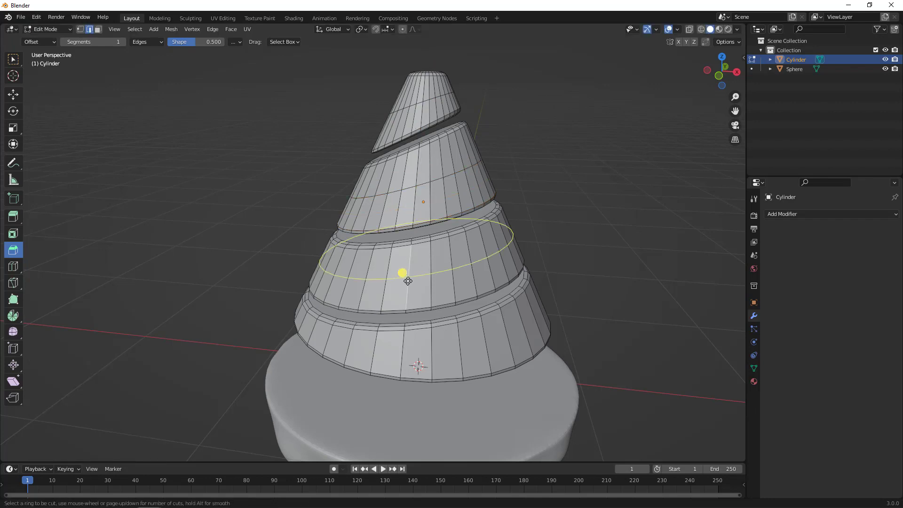
key(Escape)
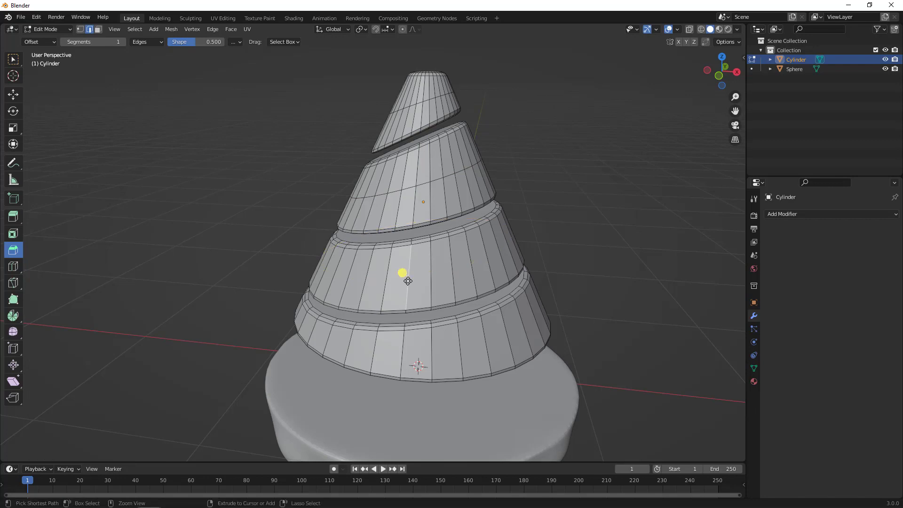
drag(403, 276, 419, 197)
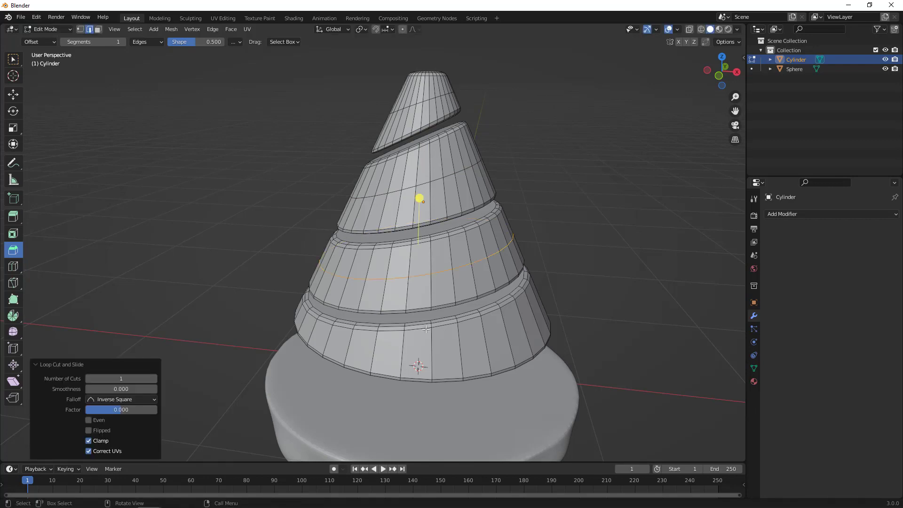
Add one centred loop cut around the bottom cone tier.
middle_drag(426, 329, 424, 336)
key(ctrl+z)
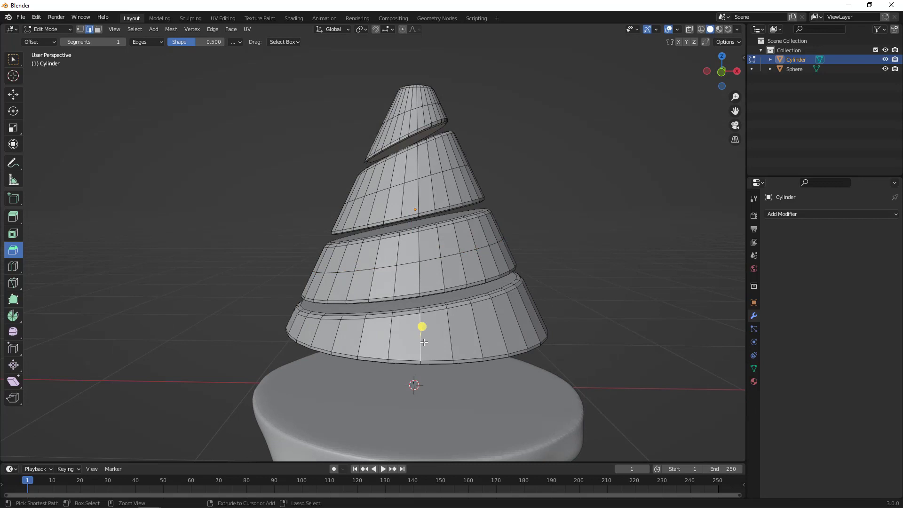
click(424, 342)
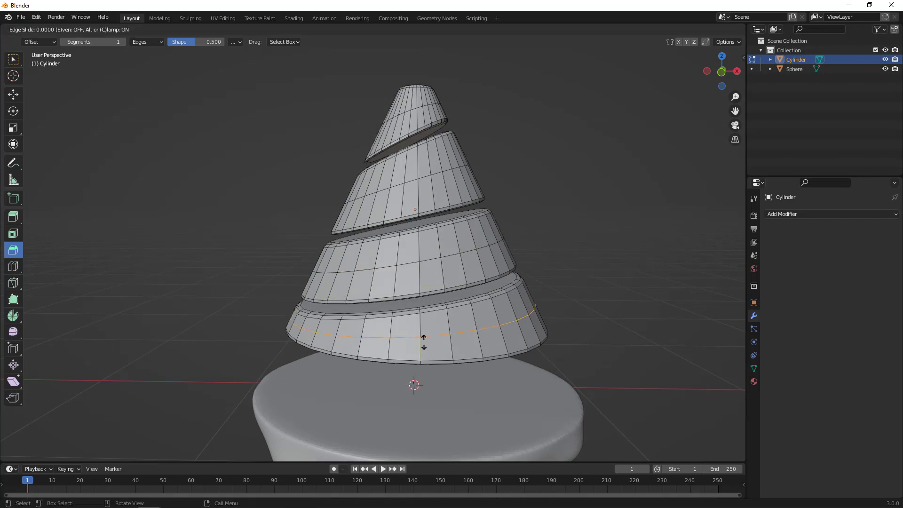
key(ctrl+z)
Select the centre edge loops of all four tiers and try to bevel them together.
middle_drag(633, 246, 621, 245)
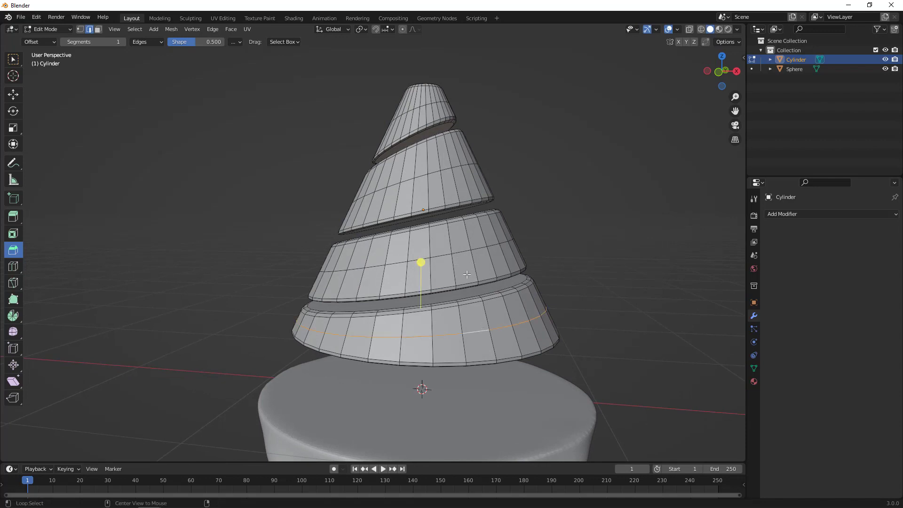
click(465, 249)
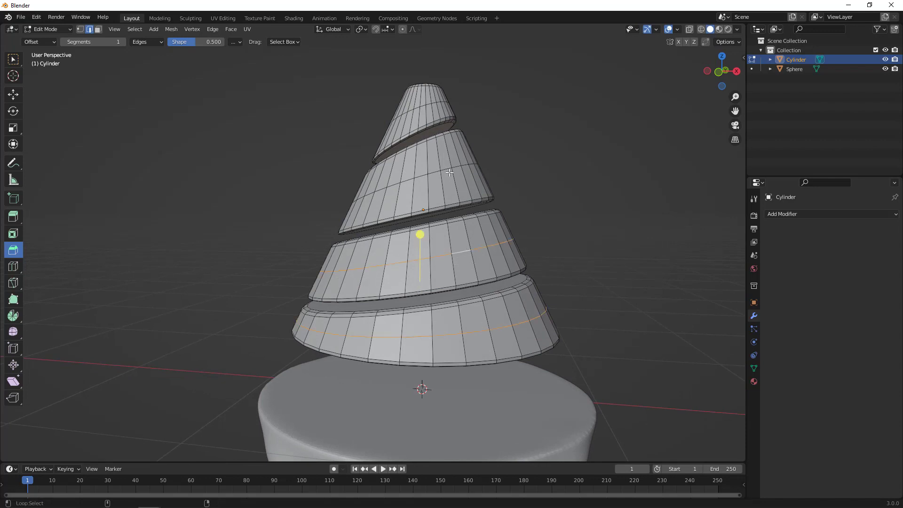
click(447, 168)
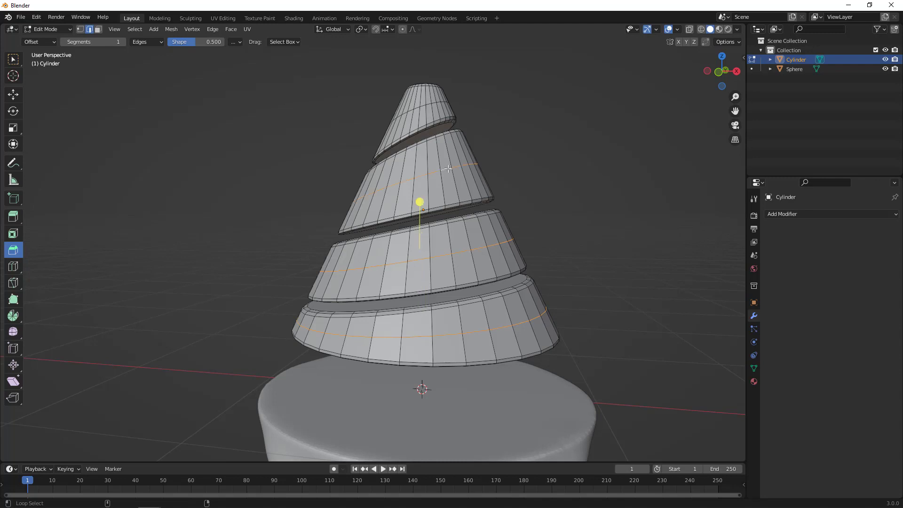
alt+shift+click(430, 103)
middle_drag(507, 148, 514, 168)
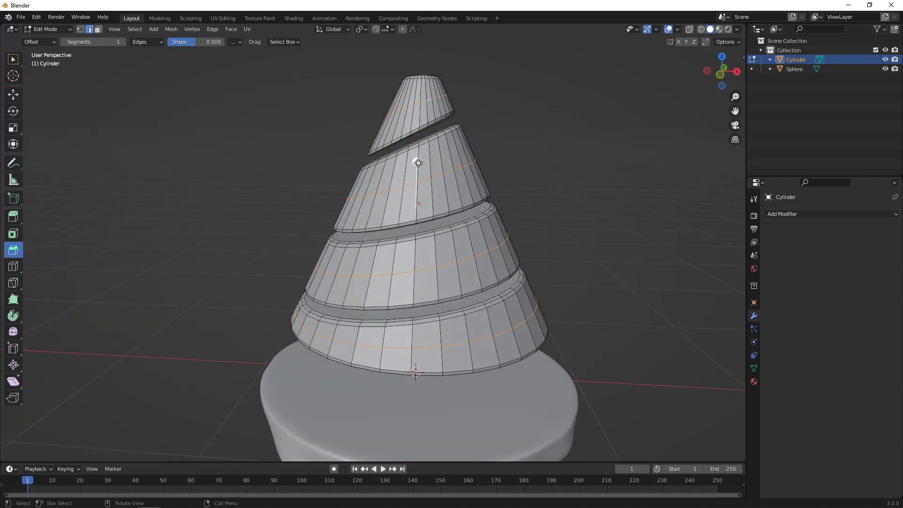
mouse_move(418, 162)
mouse_down()
mouse_move(422, 150)
mouse_move(416, 160)
mouse_up()
key(ctrl+z)
Bevel the centre edge loop of the bottom tier, and likewise that of the third tier from the top, into face bands.
click(563, 265)
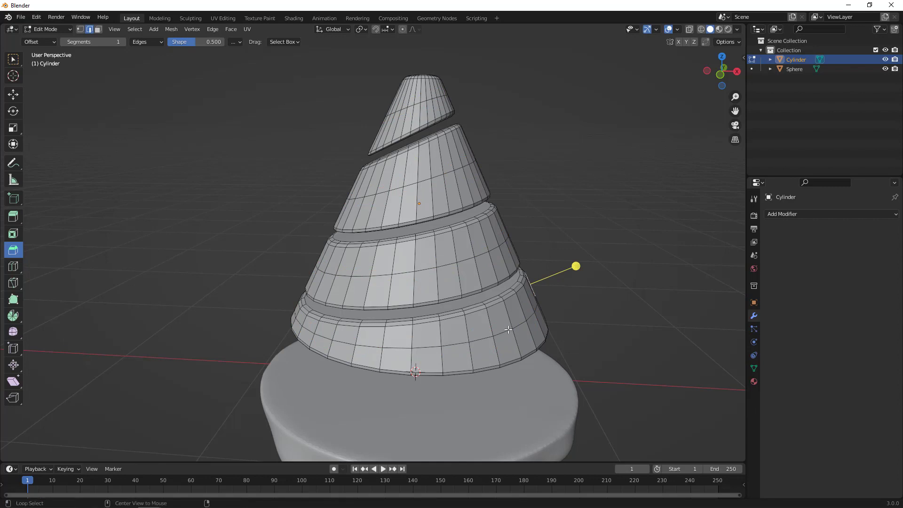
alt+click(505, 326)
drag(415, 253, 393, 276)
key(ctrl+z)
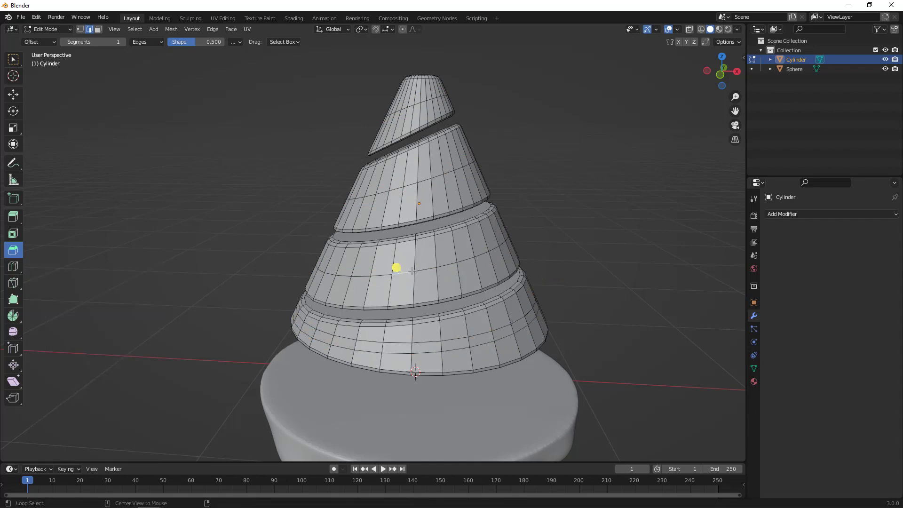
alt+click(397, 271)
drag(414, 197, 416, 180)
Bevel the centre edge loops of the second tier and the top tier into face bands, using about 0.038 m on the top one.
click(385, 191)
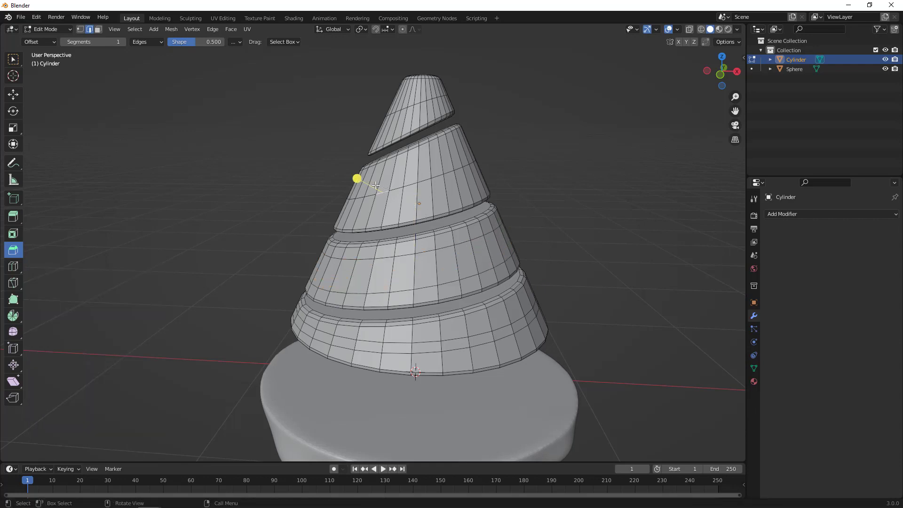
alt+click(384, 191)
drag(416, 129, 418, 113)
click(410, 106)
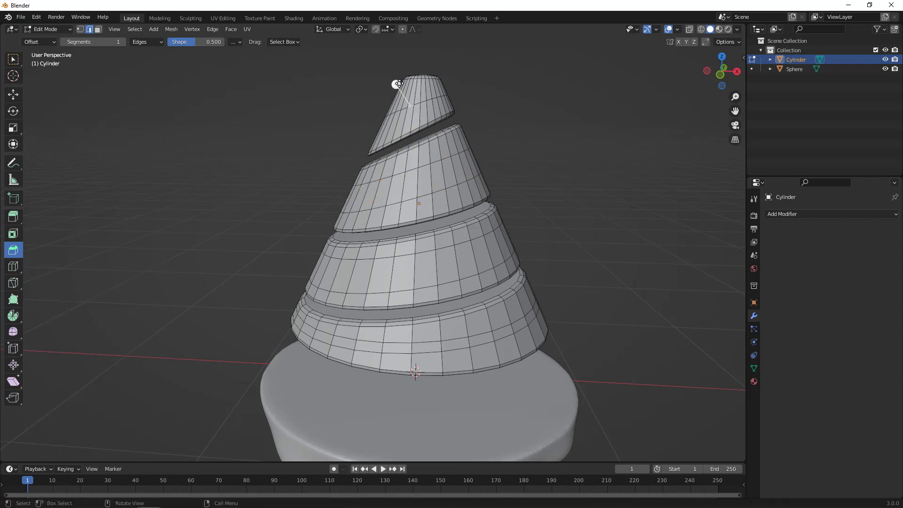
alt+click(418, 103)
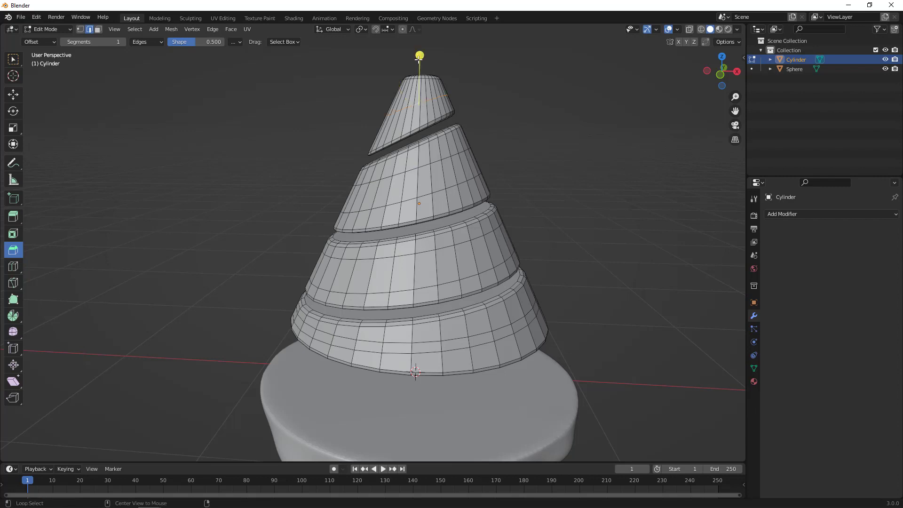
drag(419, 56, 420, 48)
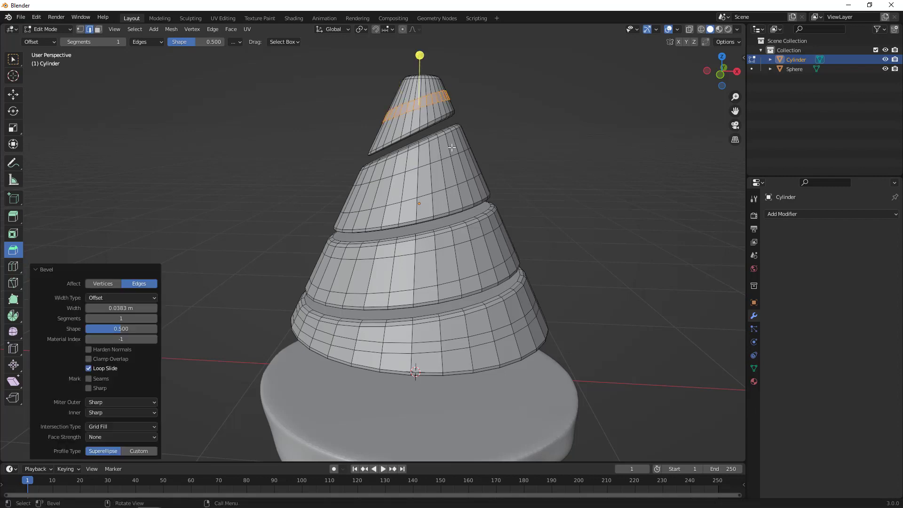
key(ctrl+z)
Duplicate the whole tiered cone in place in Object Mode and hide the original cone.
middle_drag(509, 201, 480, 187)
shift+middle_drag(479, 186, 529, 218)
scroll(513, 198, down, 3)
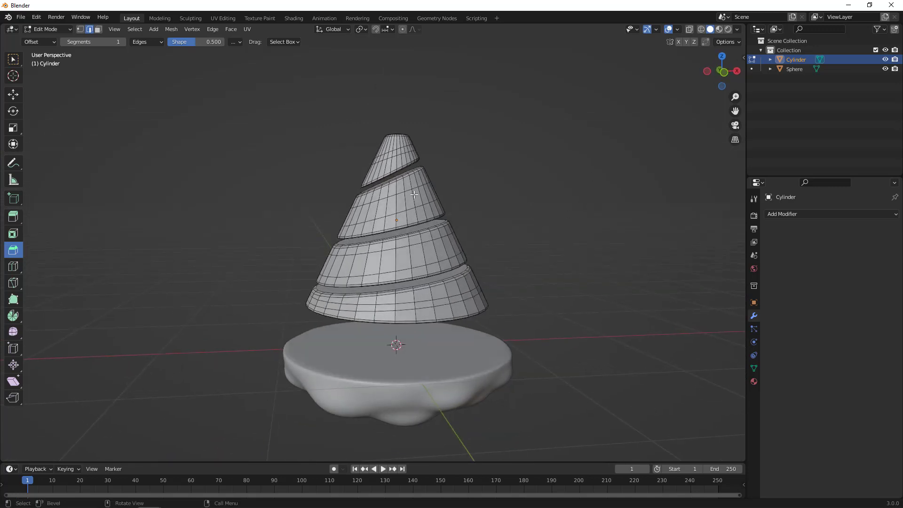
key(Tab)
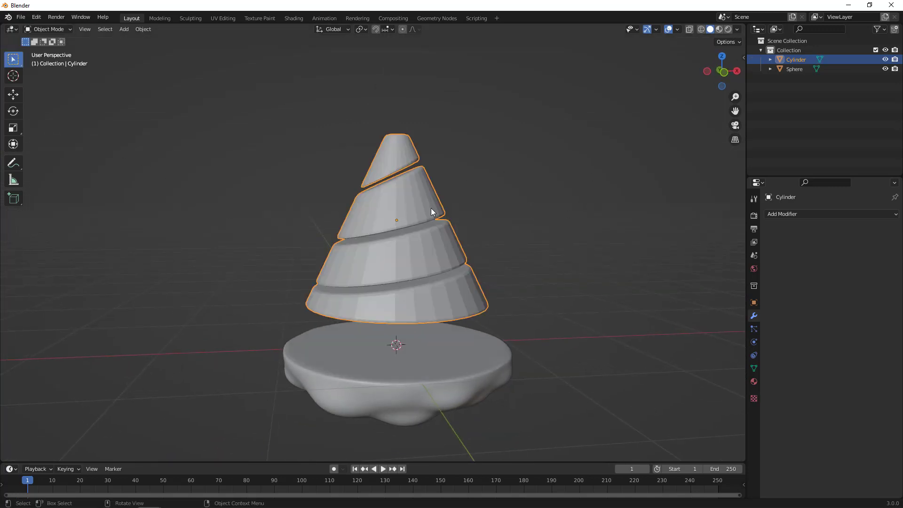
mouse_move(447, 248)
middle_down()
mouse_move(407, 258)
mouse_move(447, 266)
middle_up()
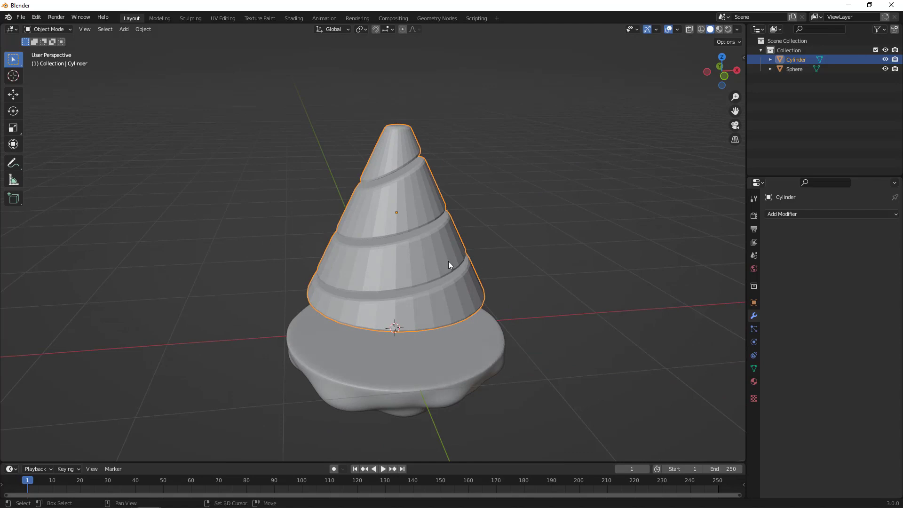
key(shift+d)
right_click(448, 260)
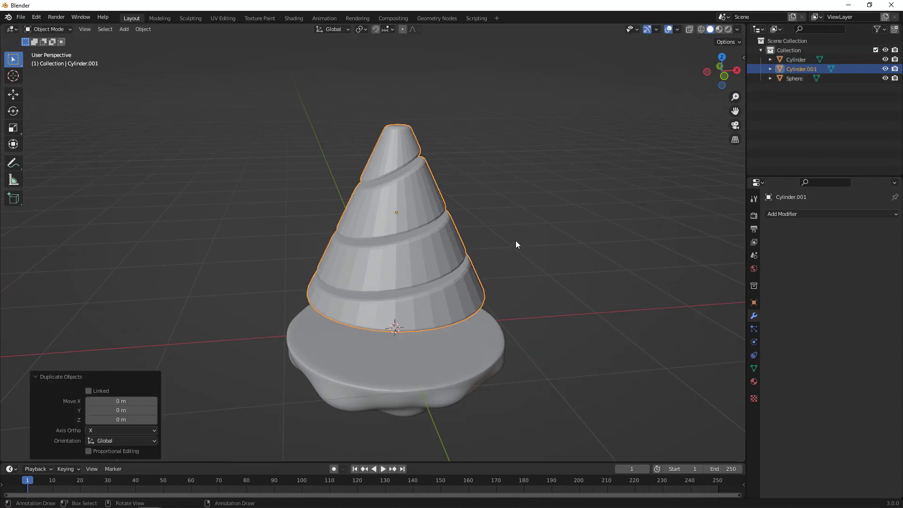
middle_drag(522, 240, 502, 199)
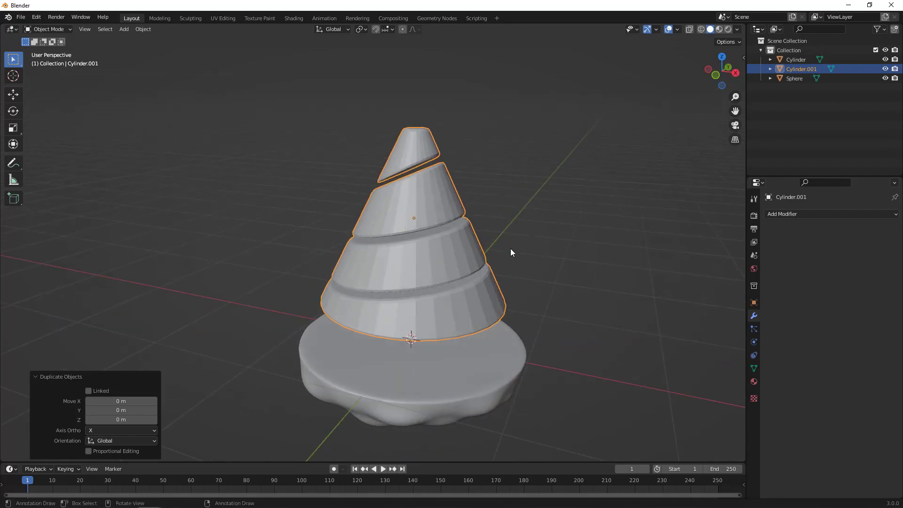
middle_drag(509, 252, 417, 228)
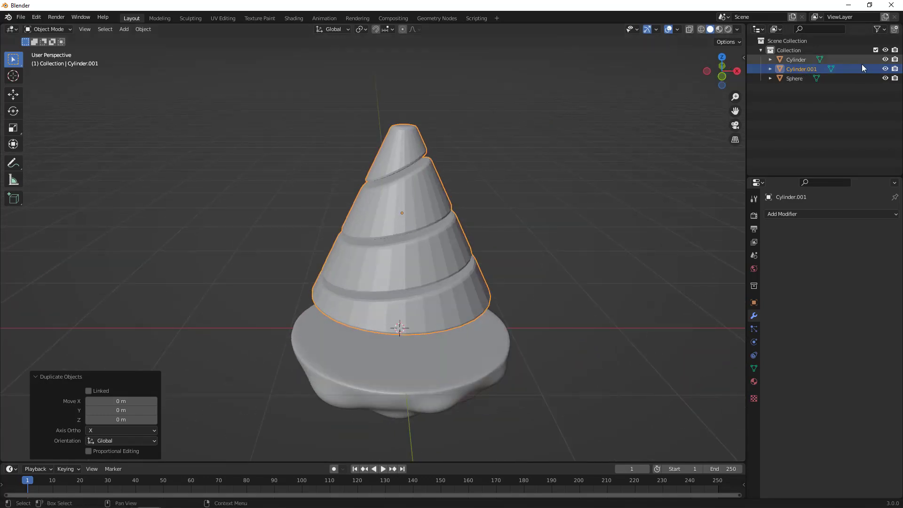
click(884, 60)
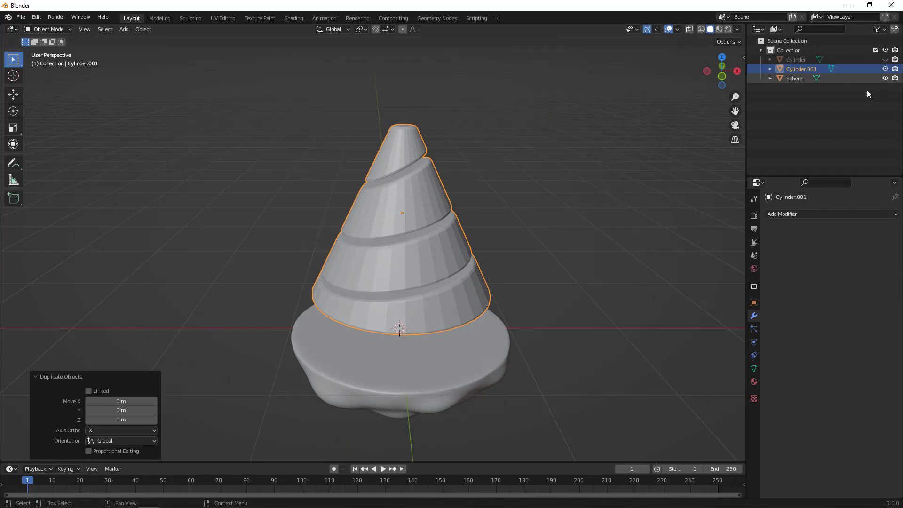
In the duplicate's Edit Mode, select the middle band of faces around each of the four tiers.
middle_drag(566, 216, 524, 230)
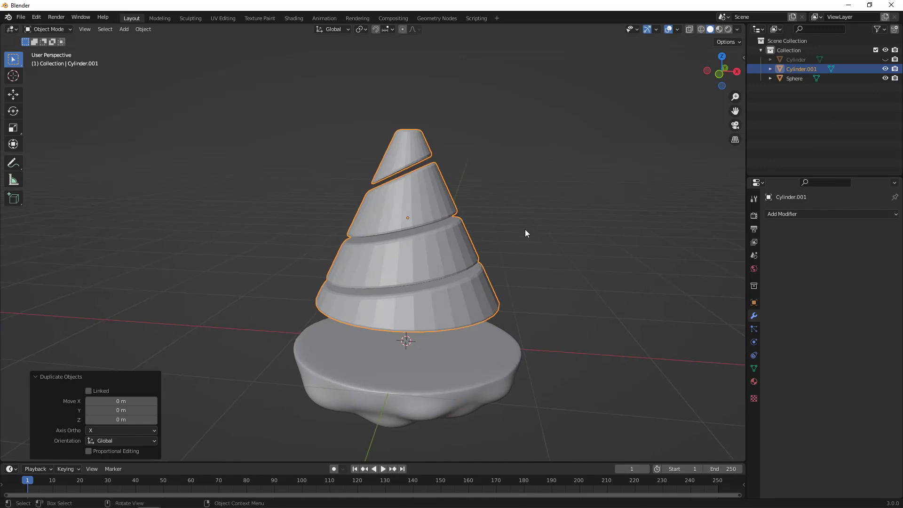
scroll(475, 265, up, 2)
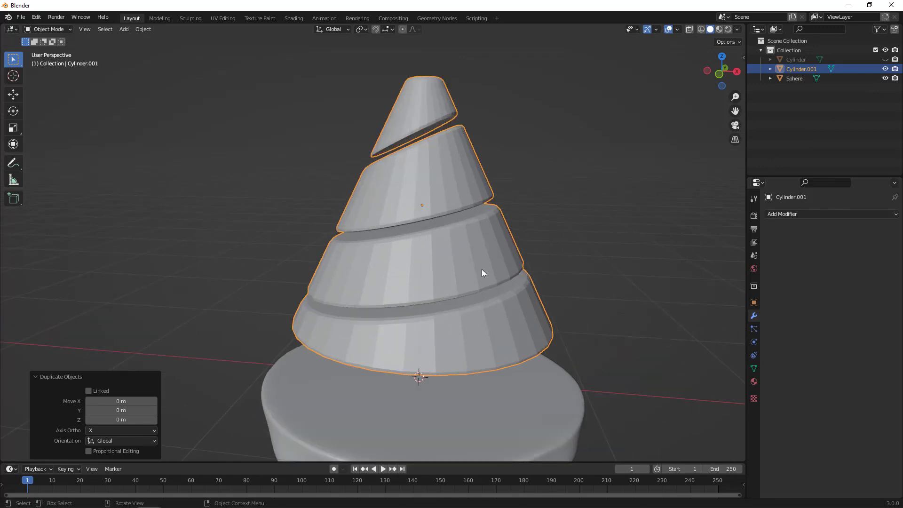
key(Tab)
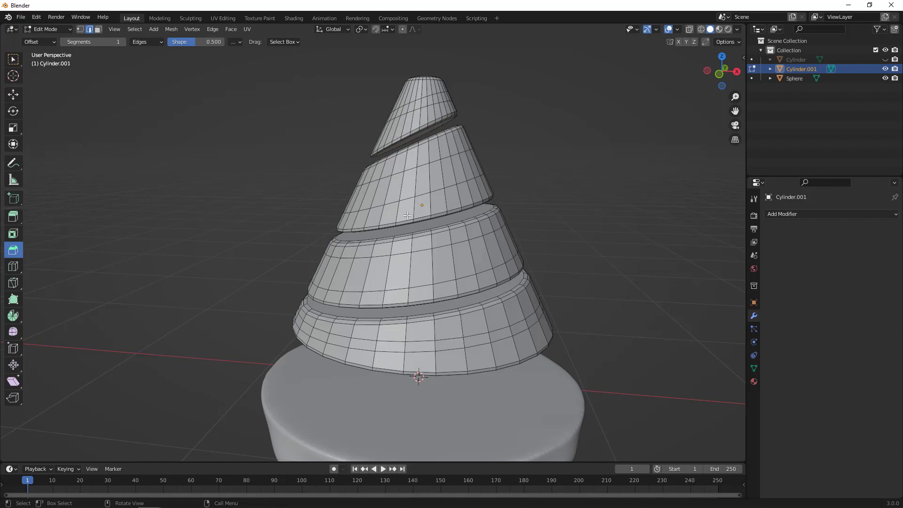
middle_drag(407, 216, 413, 222)
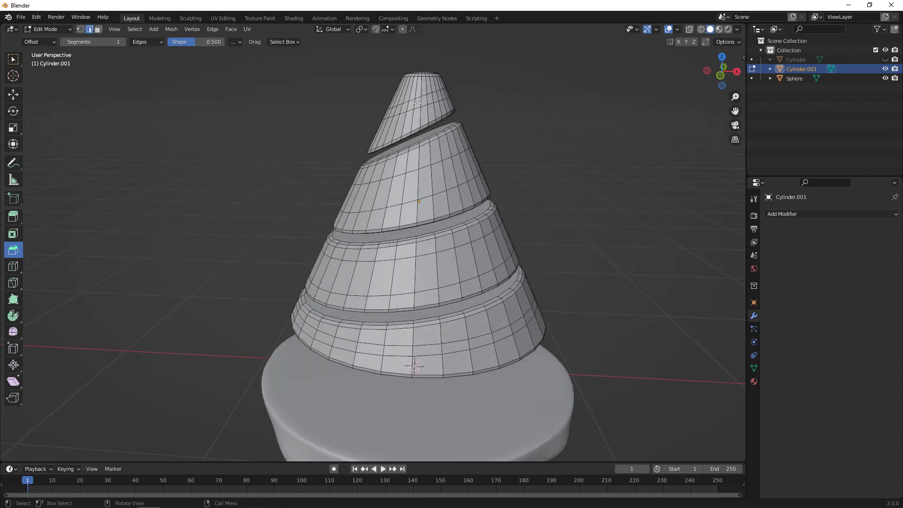
key(3)
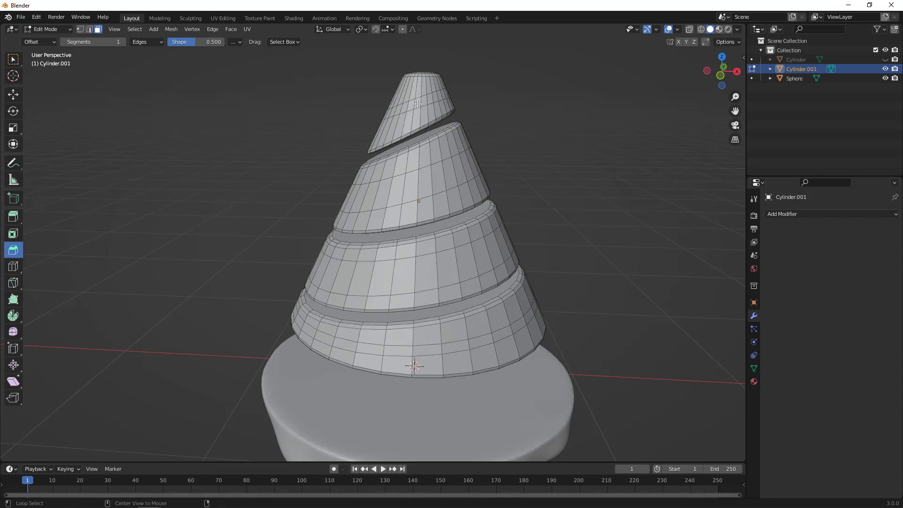
alt+click(418, 102)
alt+click(427, 181)
alt+shift+click(424, 102)
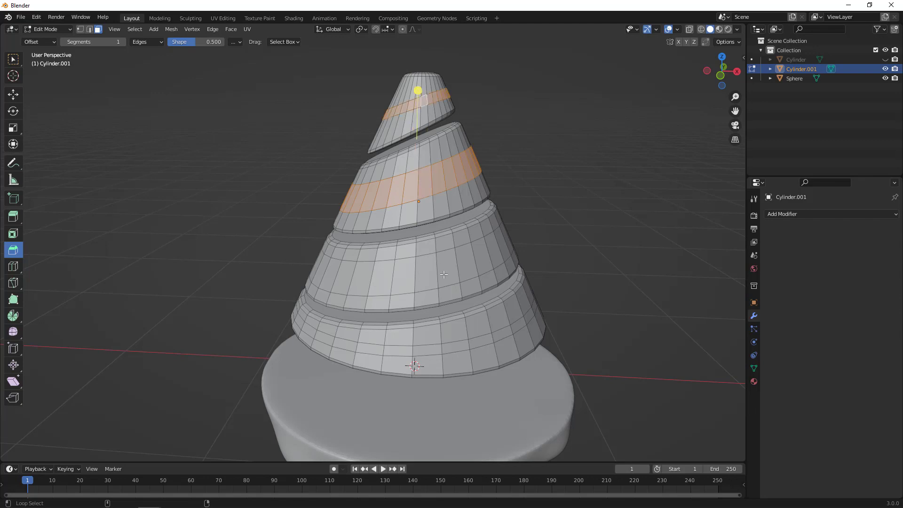
alt+shift+click(449, 267)
alt+shift+click(463, 346)
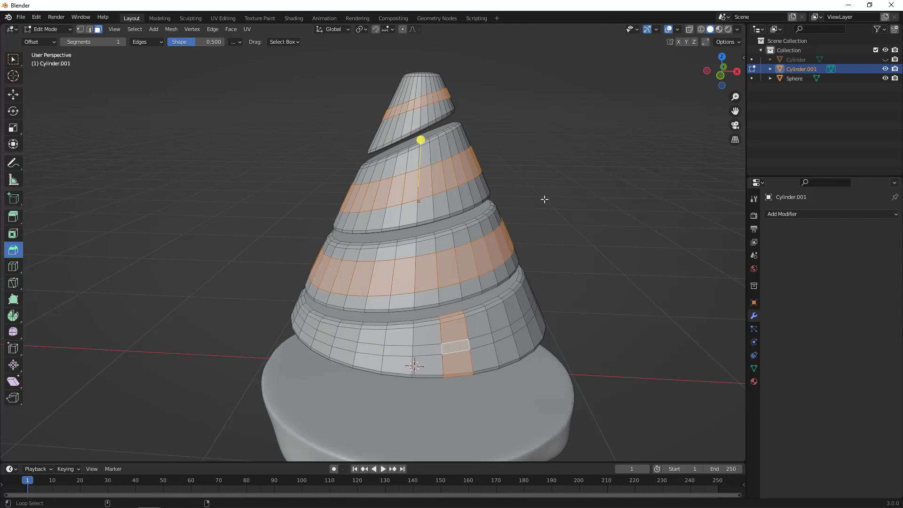
key(ctrl+z)
alt+shift+click(467, 346)
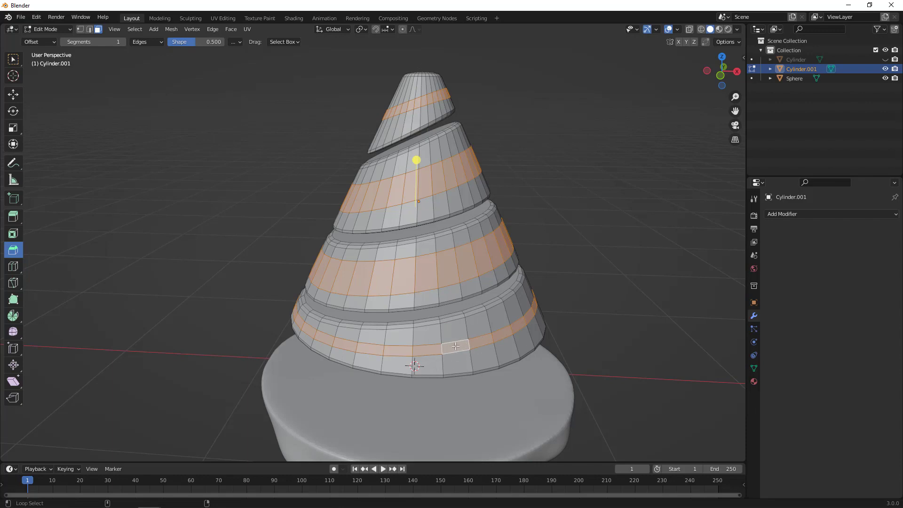
Invert the face selection and delete the selected faces so only the four middle bands remain.
middle_drag(606, 294, 604, 288)
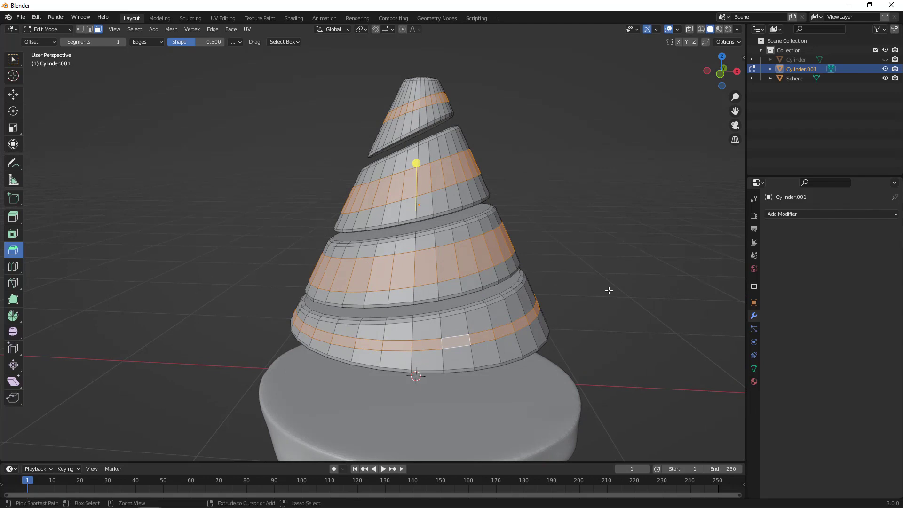
key(ctrl+i)
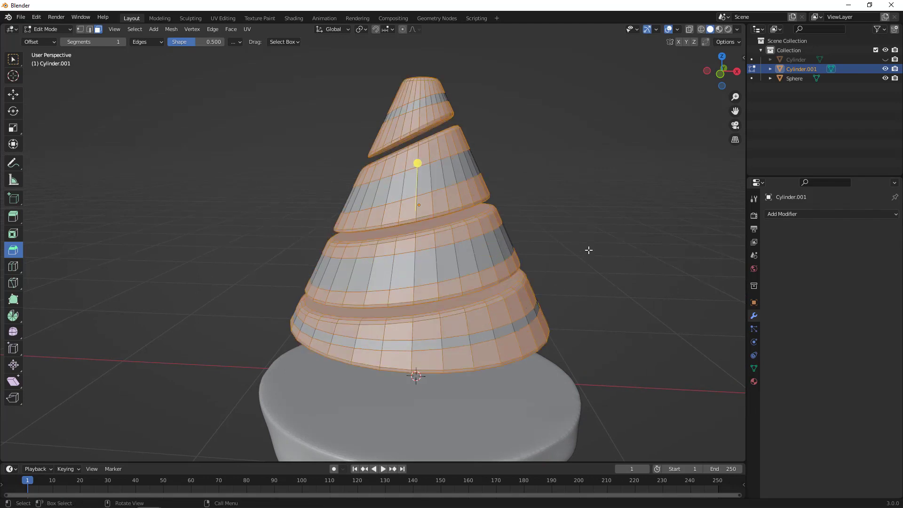
key(x)
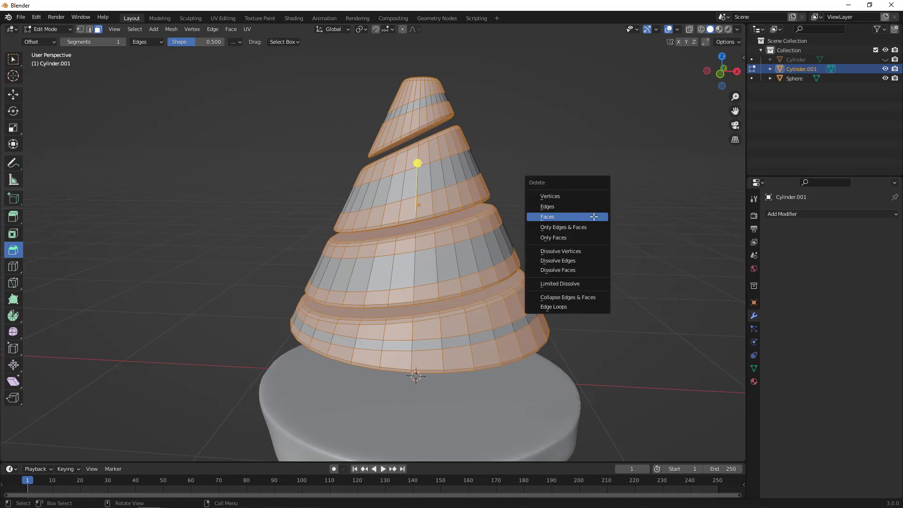
click(593, 216)
middle_drag(505, 229, 594, 273)
middle_drag(461, 240, 472, 247)
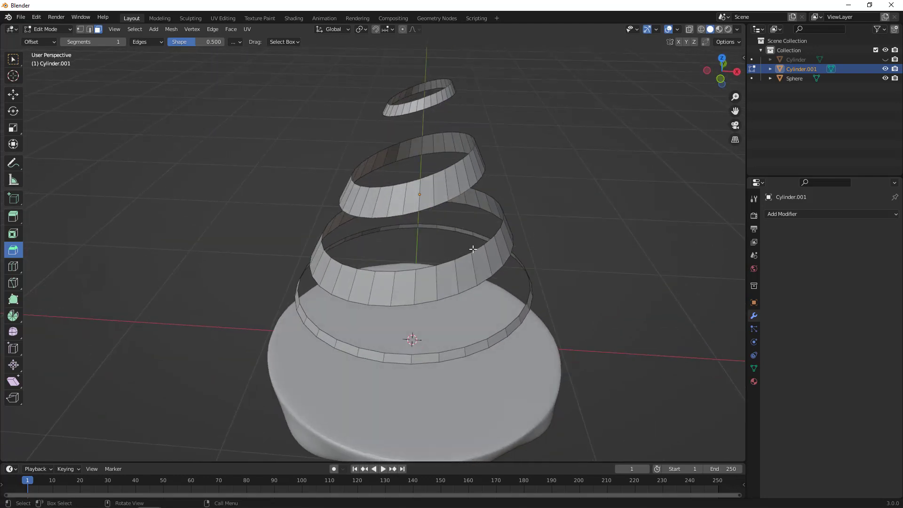
Add a Solidify modifier to the bands with a thickness of -0.03 m.
click(845, 215)
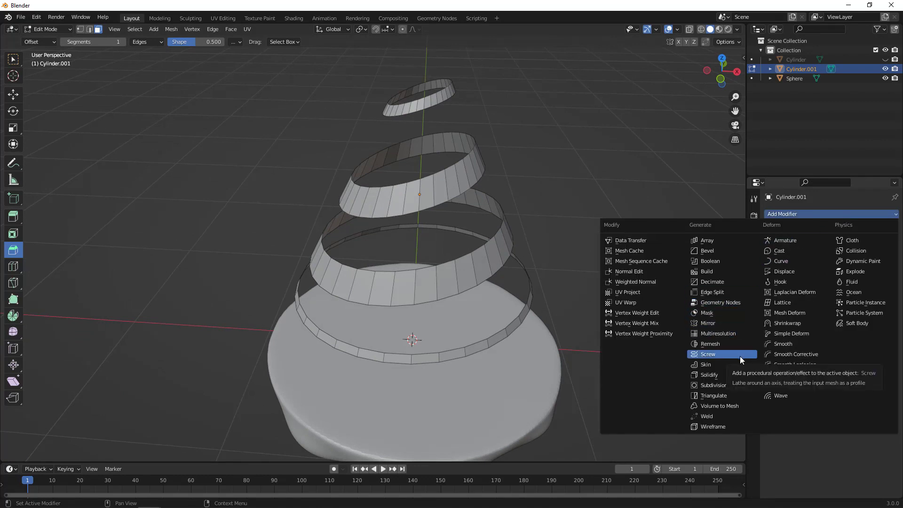
click(721, 375)
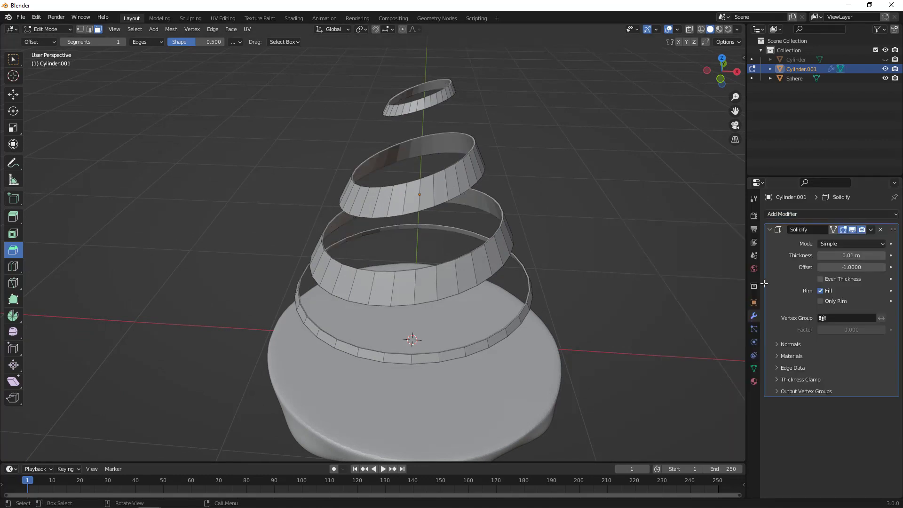
click(851, 258)
key(BackSpace)
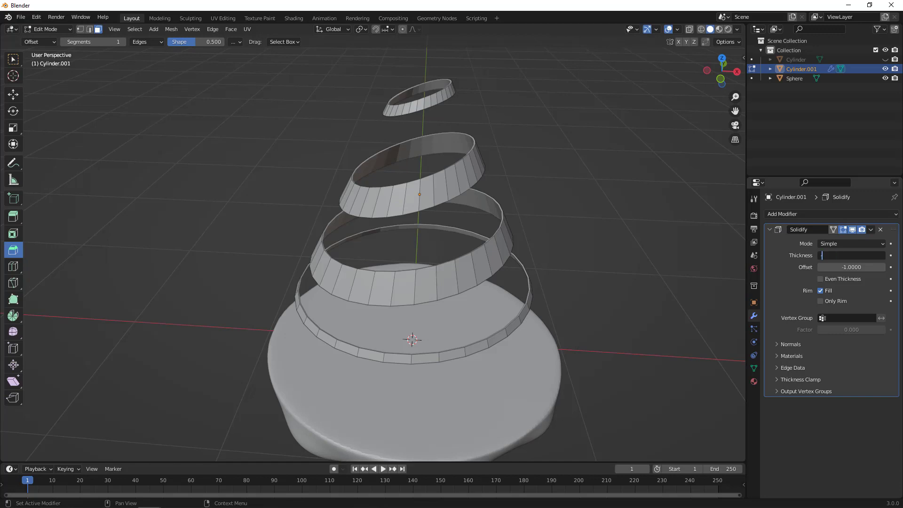
text(-.03)
key(Return)
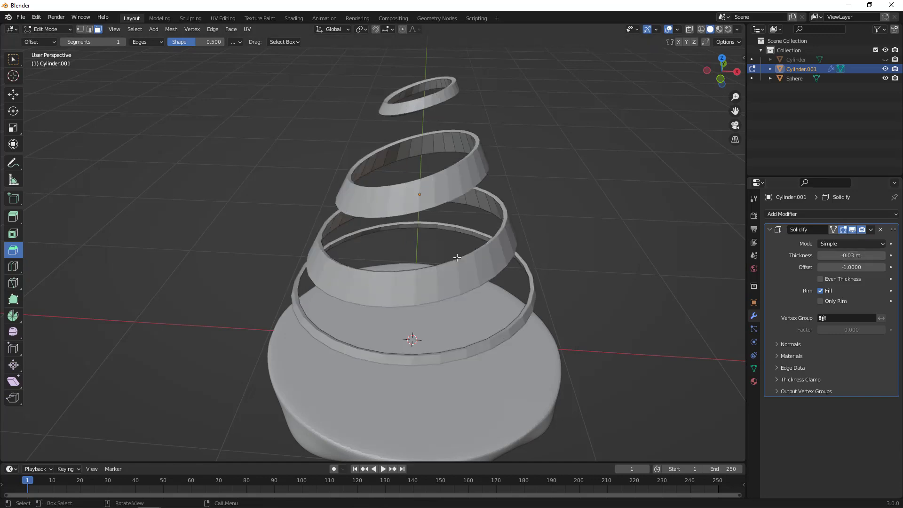
Switch the bands to Object Mode and apply their Solidify modifier.
click(871, 229)
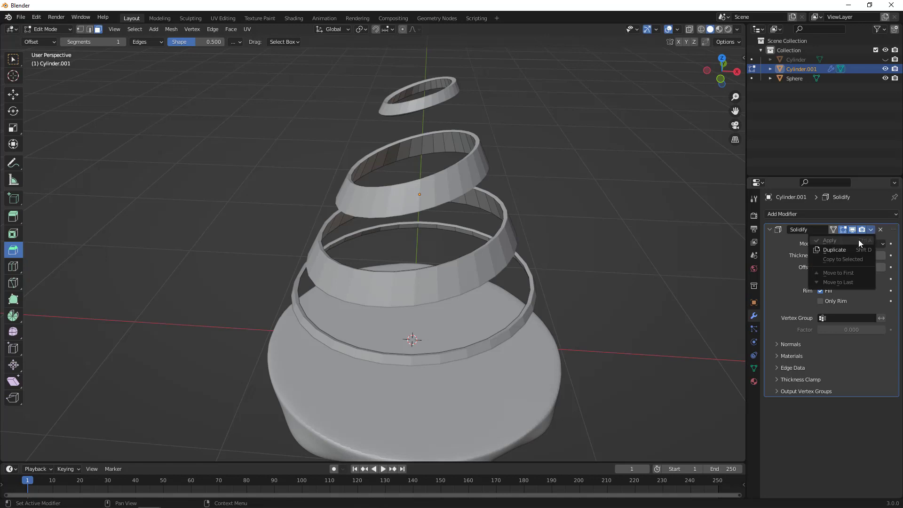
key(Tab)
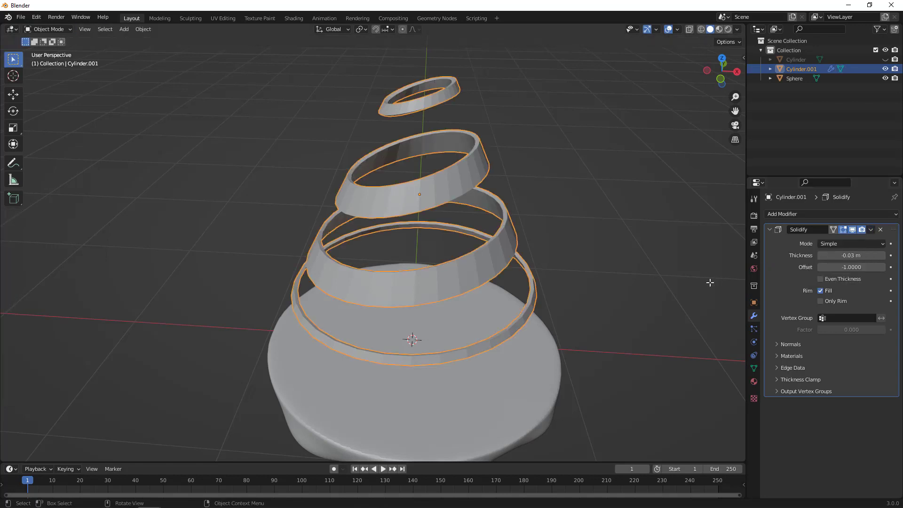
click(871, 229)
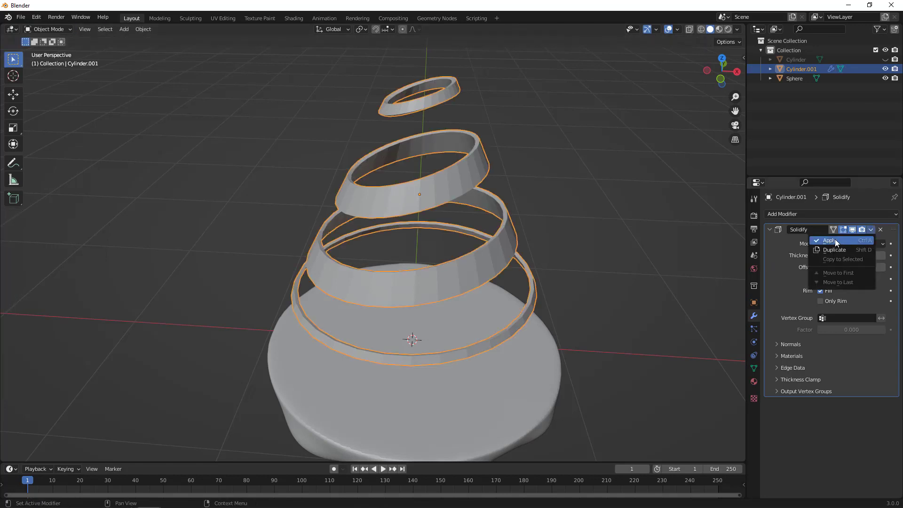
click(834, 239)
middle_drag(564, 226, 595, 253)
scroll(595, 253, up, 2)
In the bands' Edit Mode, switch to edge selection and select the rim edge loops of the topmost band.
key(Tab)
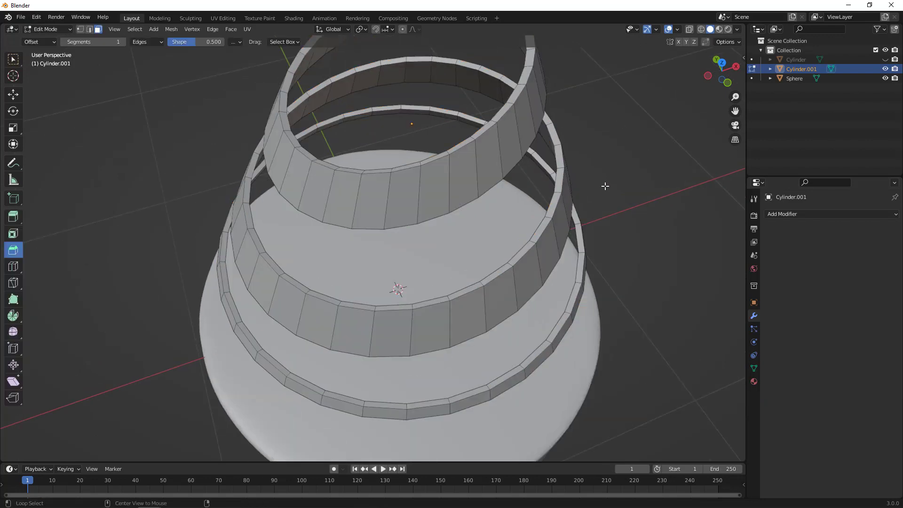
middle_drag(655, 318, 593, 186)
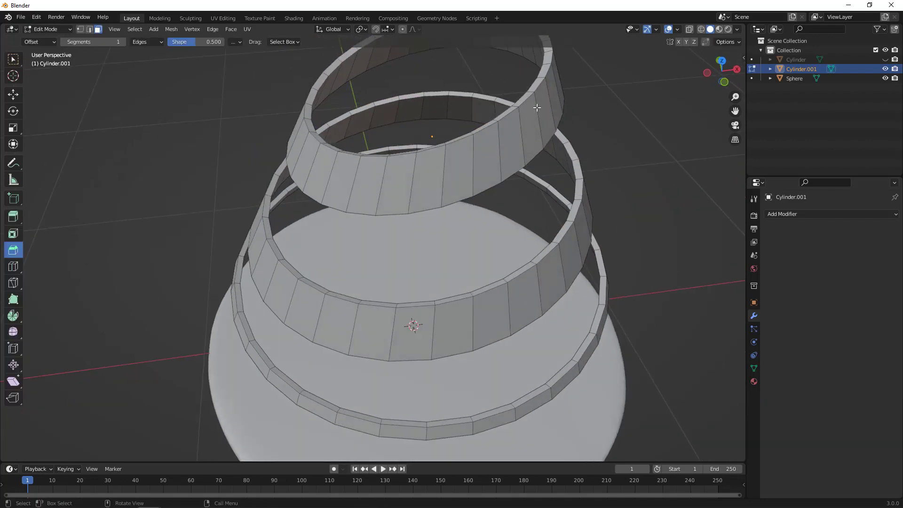
click(507, 112)
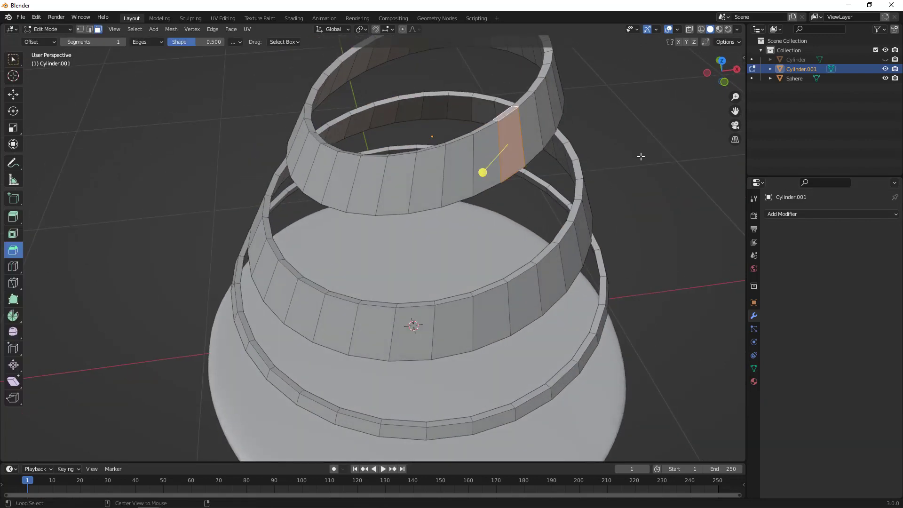
alt+middle_drag(641, 155, 545, 318)
scroll(611, 220, down, 5)
scroll(611, 220, down, 7)
scroll(437, 245, up, 9)
middle_drag(475, 190, 426, 190)
shift+middle_drag(472, 165, 560, 258)
key(2)
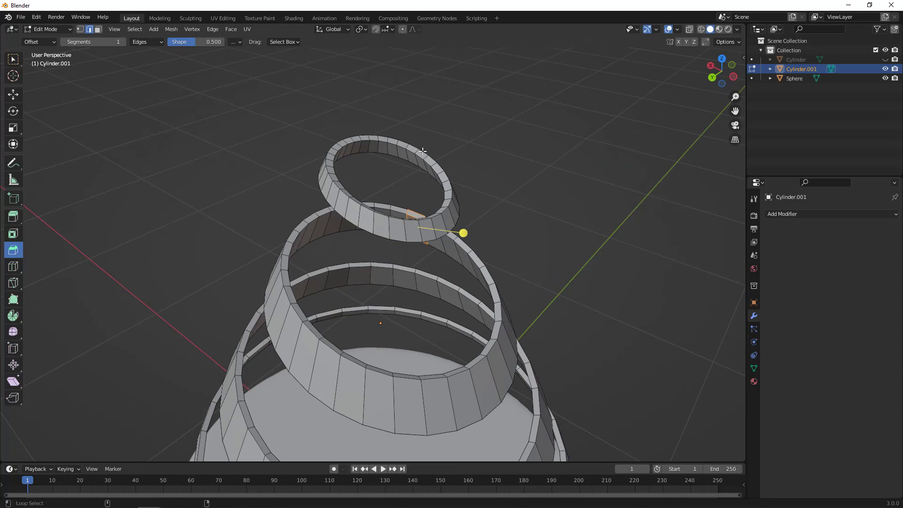
alt+click(420, 162)
alt+shift+click(421, 167)
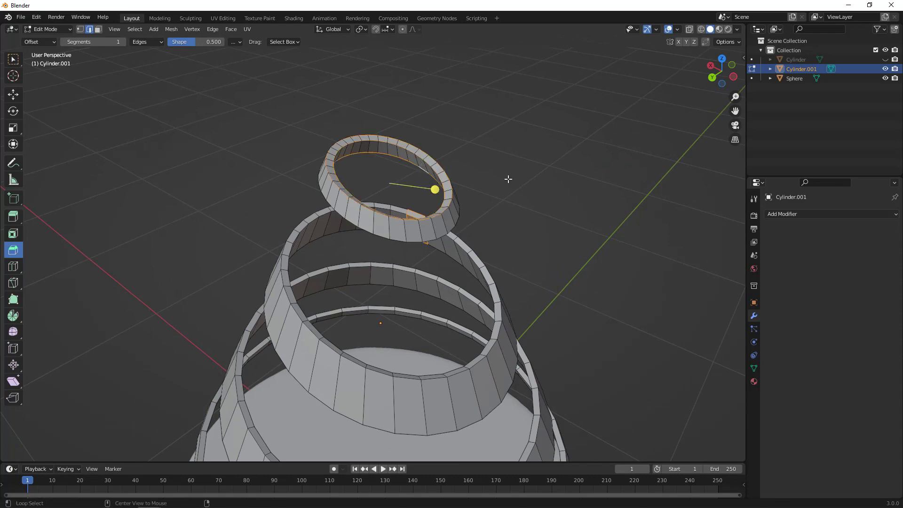
middle_drag(508, 177, 432, 196)
click(443, 182)
middle_drag(417, 160, 449, 164)
scroll(413, 162, up, 2)
alt+click(351, 121)
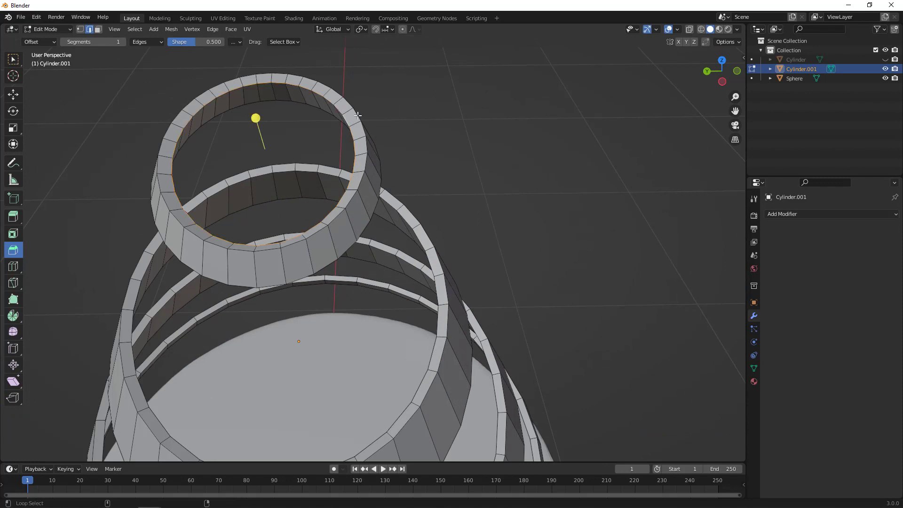
alt+shift+click(357, 115)
Add the rim edge loops of the second band from the top to the selection.
mouse_move(313, 106)
middle_down()
mouse_move(416, 139)
mouse_move(316, 115)
middle_up()
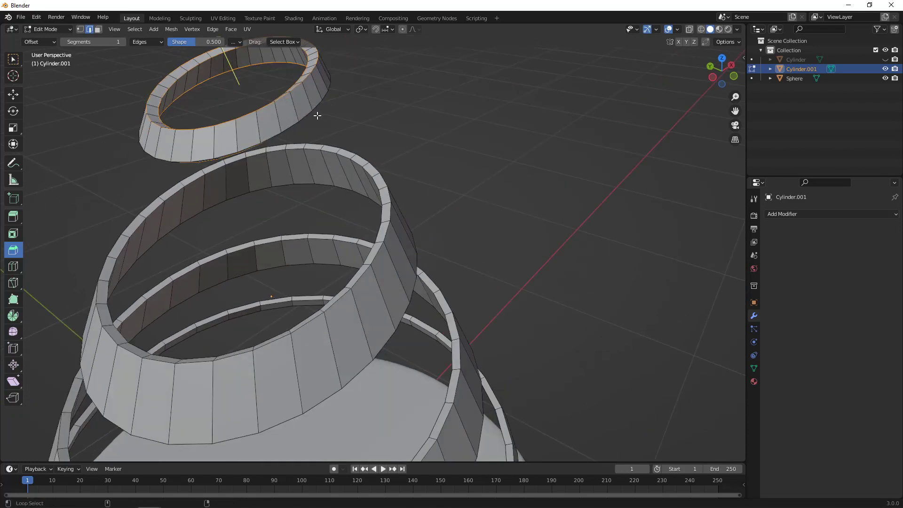
alt+shift+click(344, 157)
alt+shift+click(350, 151)
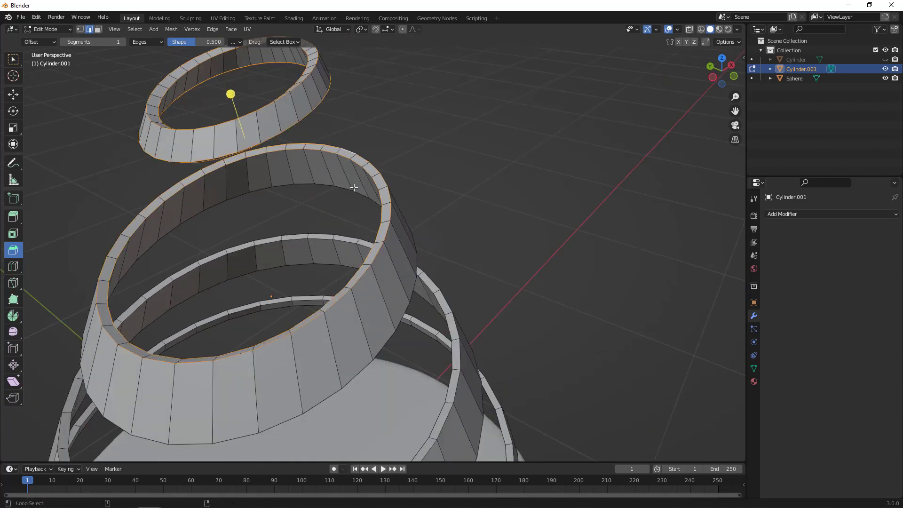
alt+shift+click(359, 193)
Add the upper and lower rim edge loops of the two lowest bands to the selection.
middle_drag(428, 182, 526, 341)
middle_drag(421, 335, 498, 397)
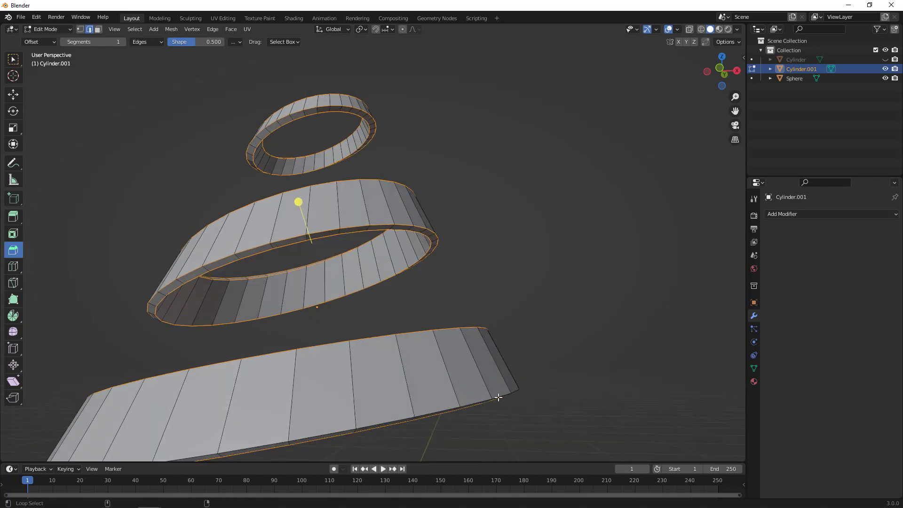
middle_drag(554, 401, 574, 409)
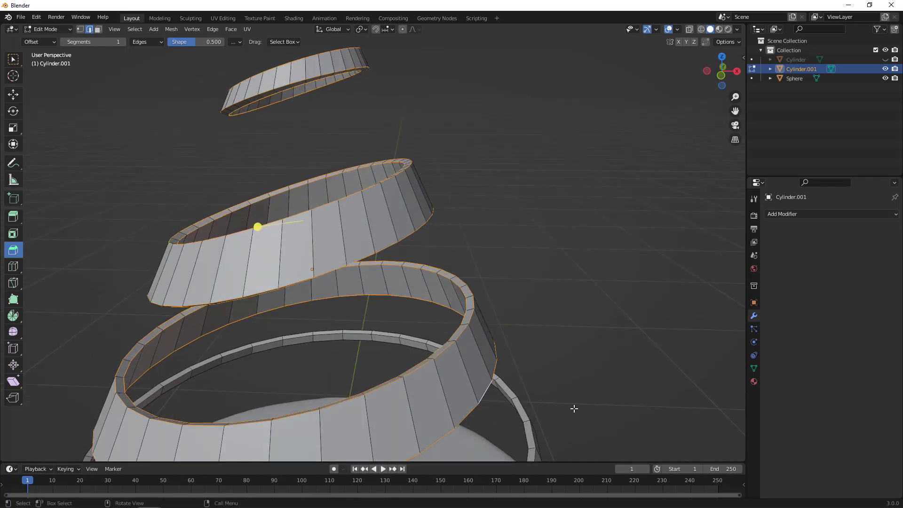
alt+shift+click(520, 413)
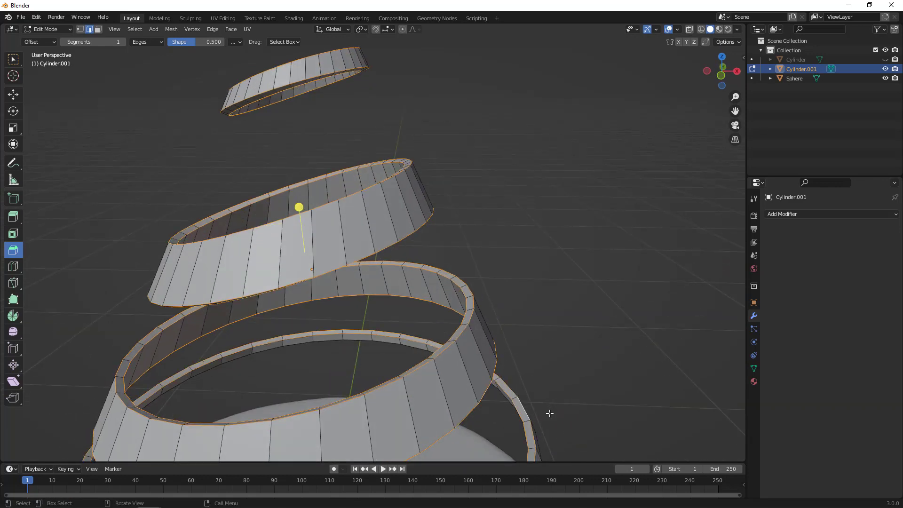
middle_drag(571, 422, 540, 246)
shift+click(535, 252)
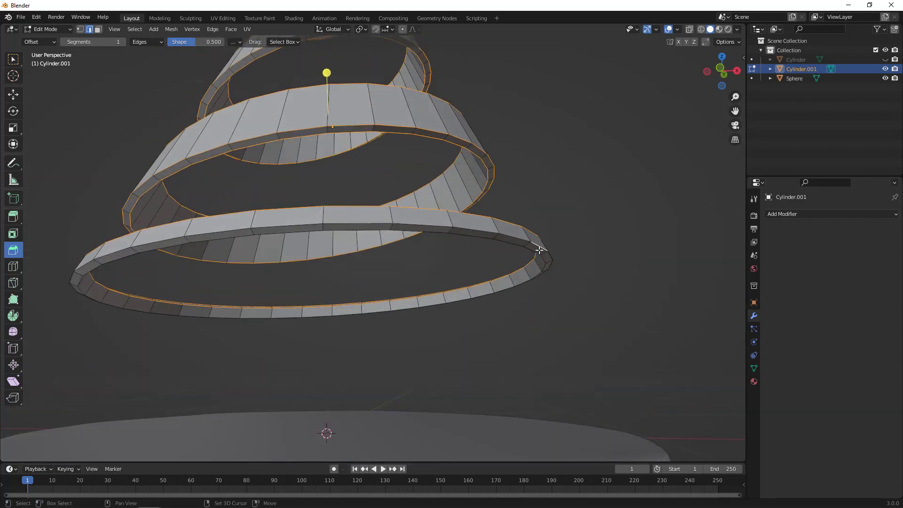
alt+shift+click(539, 249)
alt+shift+click(540, 249)
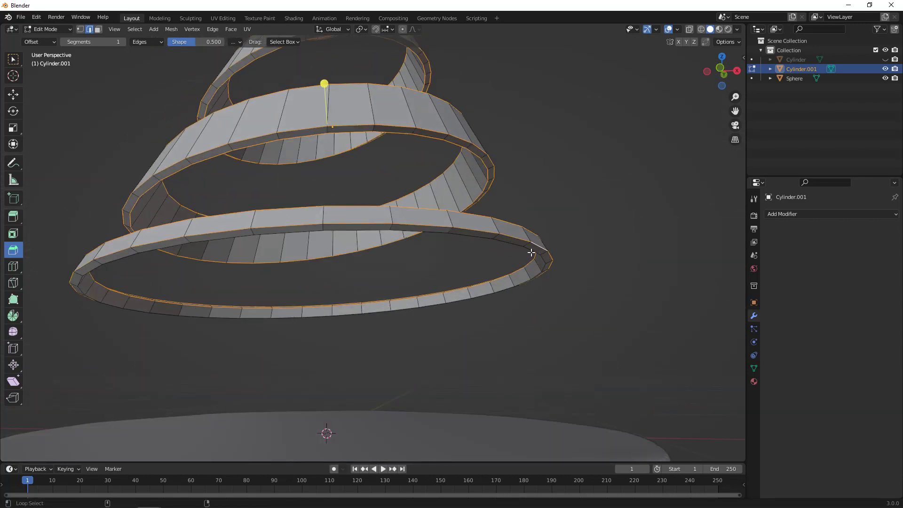
alt+shift+click(524, 259)
Bevel the selected band edge loops by about 0.0087 m, add one more bevel segment and clear the selection.
middle_drag(591, 244, 598, 276)
scroll(598, 277, down, 5)
middle_drag(525, 252, 526, 281)
drag(273, 168, 273, 171)
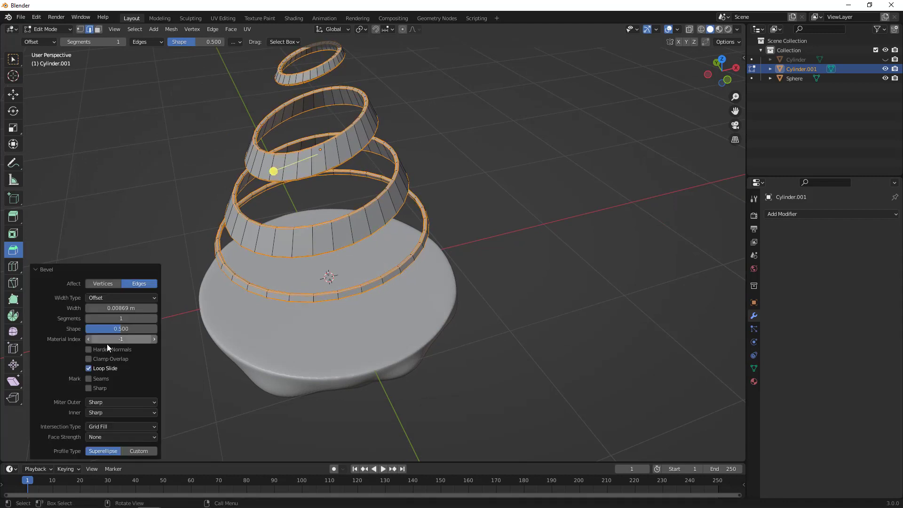
click(154, 318)
click(476, 216)
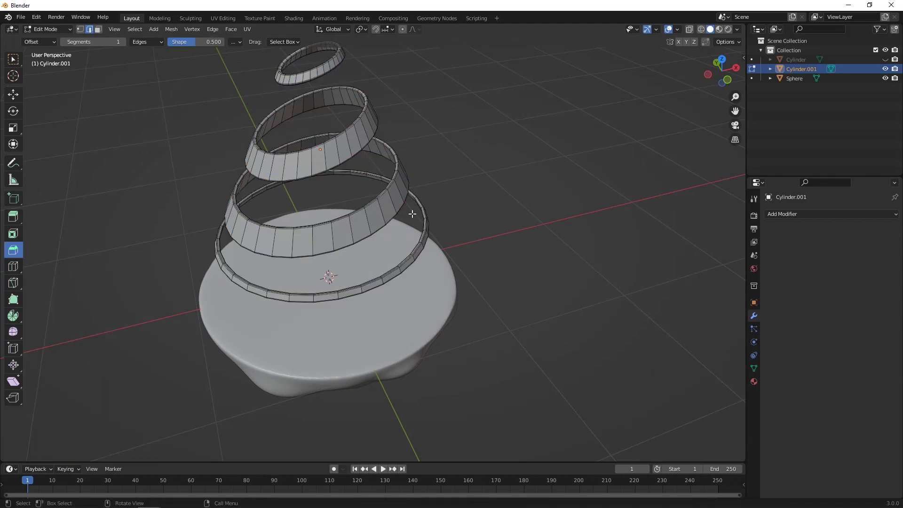
Unhide the original tiered cone and return the bands to Object Mode.
middle_drag(411, 214, 439, 202)
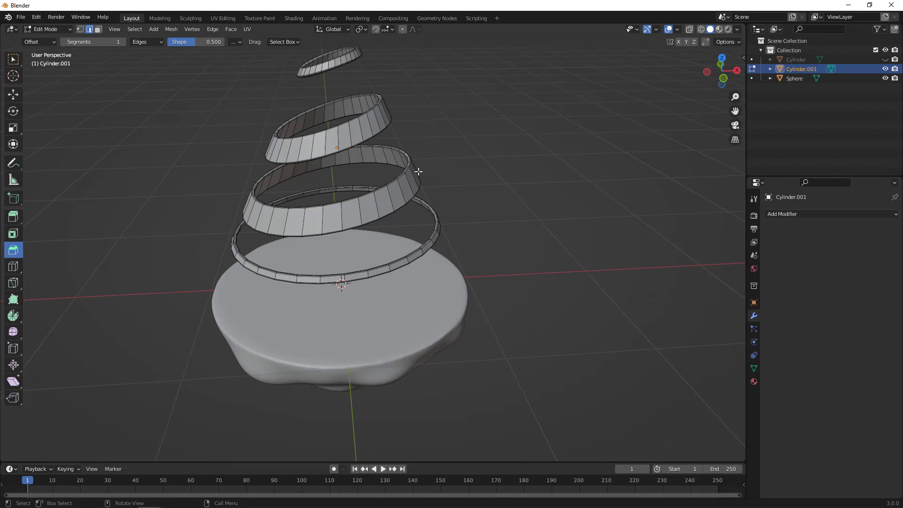
click(884, 59)
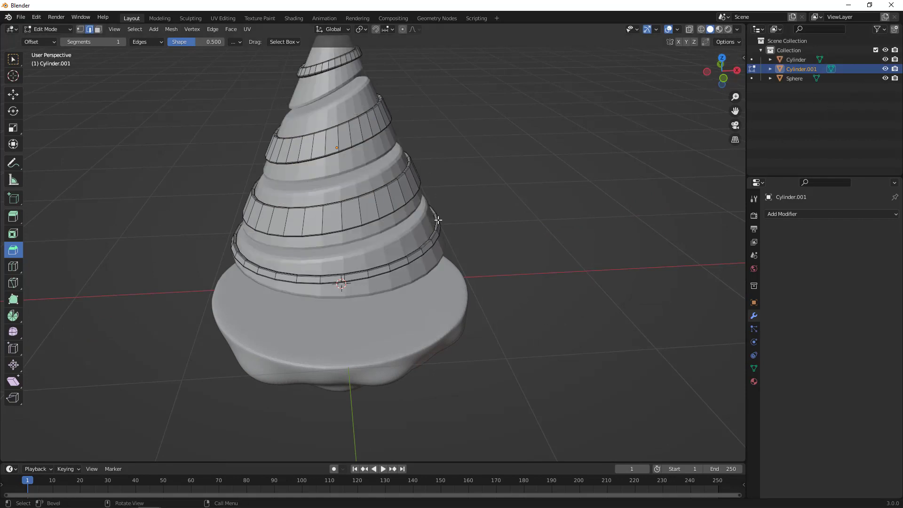
mouse_move(438, 219)
middle_down()
mouse_move(457, 201)
mouse_move(421, 214)
middle_up()
key(Tab)
scroll(461, 201, up, 1)
scroll(468, 202, down, 2)
shift+middle_drag(476, 188, 480, 142)
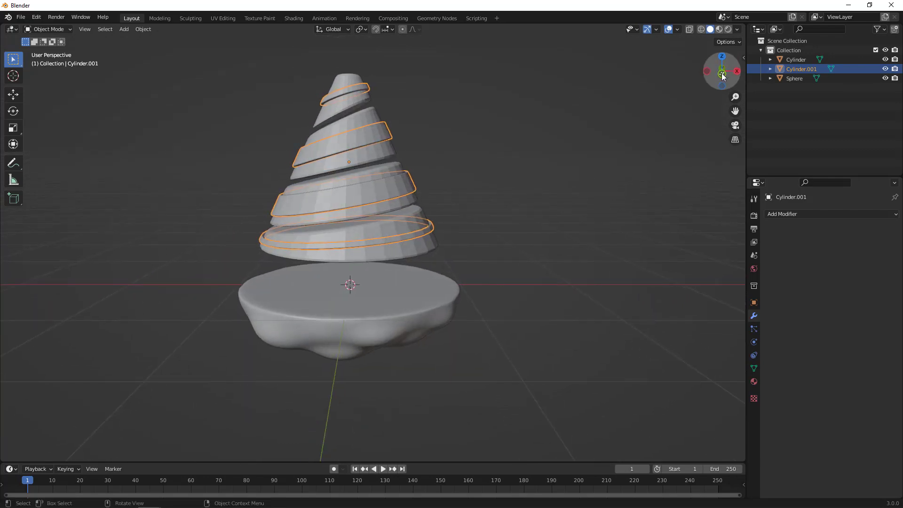
In front view, scale the cone and bands together to about 0.912 and lower them about 0.148 m along Z.
click(722, 74)
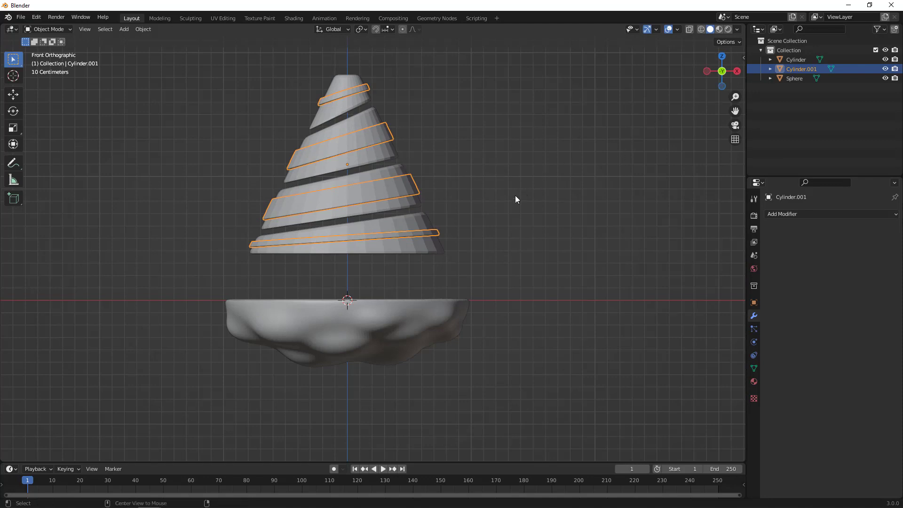
shift+middle_drag(516, 198, 541, 240)
drag(299, 128, 459, 289)
key(s)
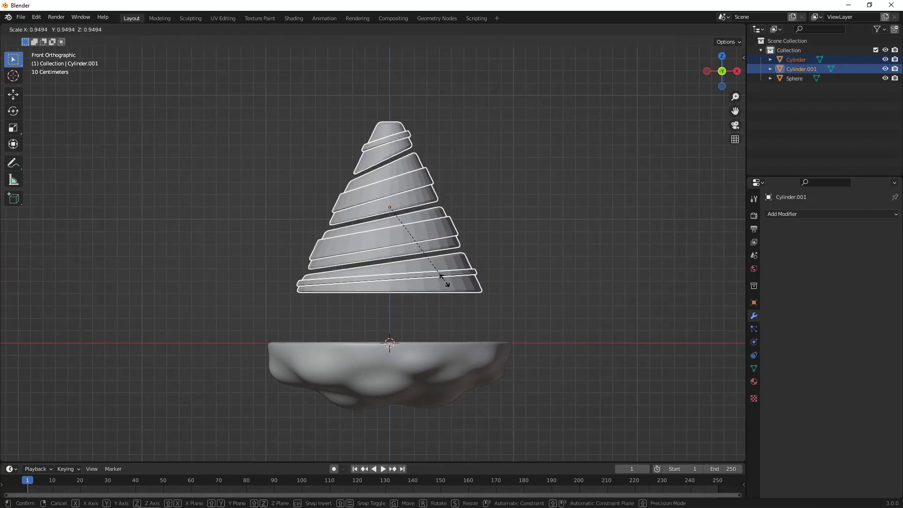
click(441, 281)
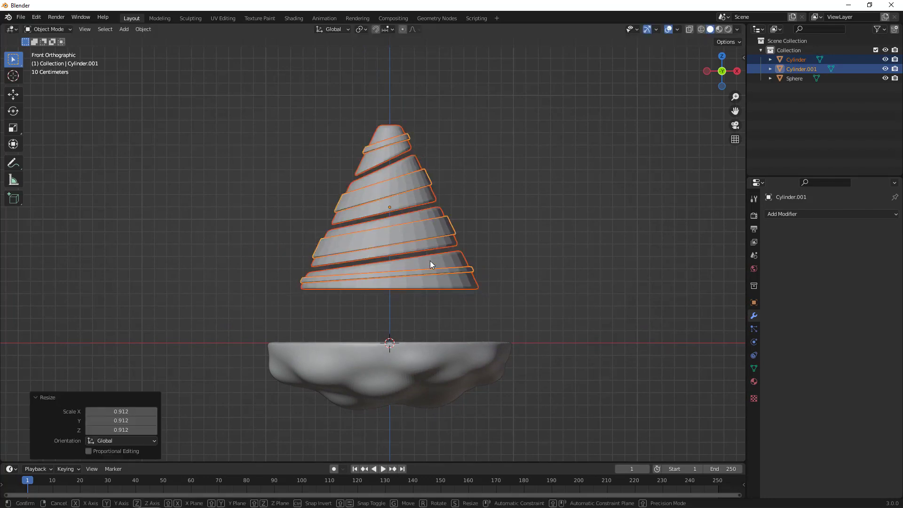
key(g)
key(z)
click(430, 279)
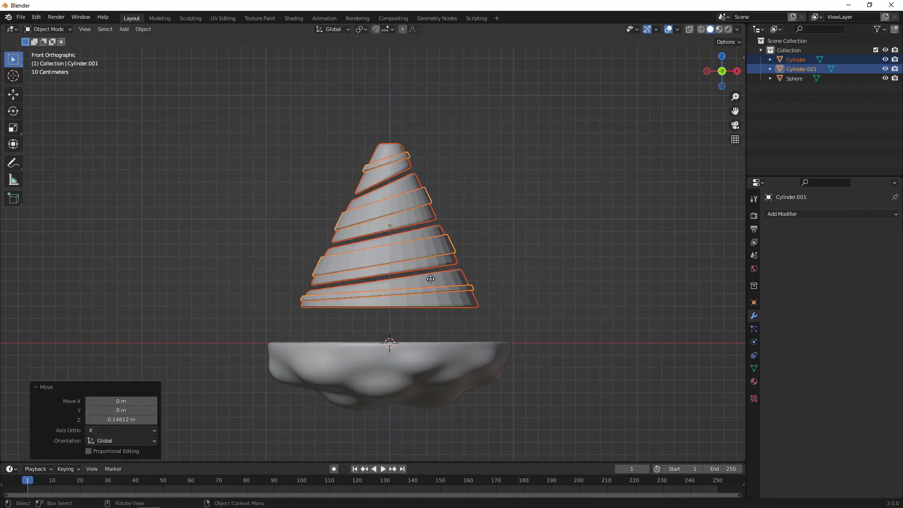
click(469, 235)
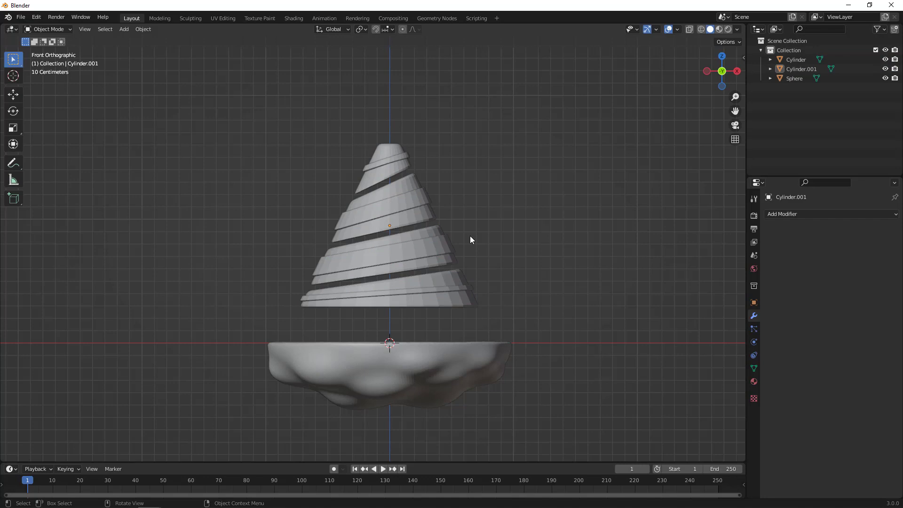
click(379, 181)
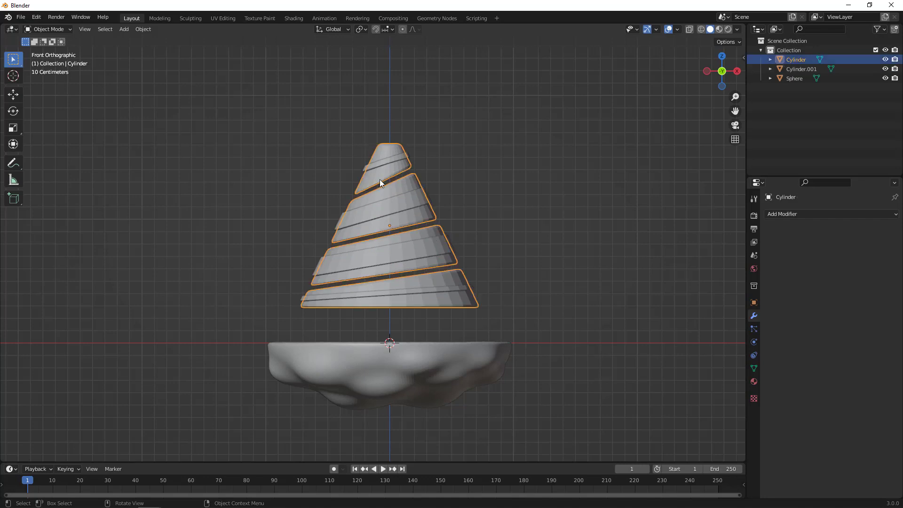
key(ctrl+p)
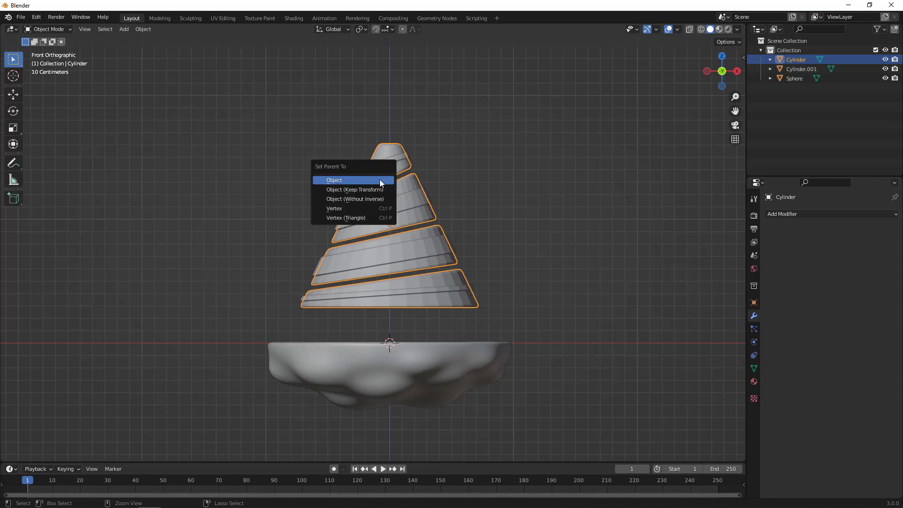
click(575, 205)
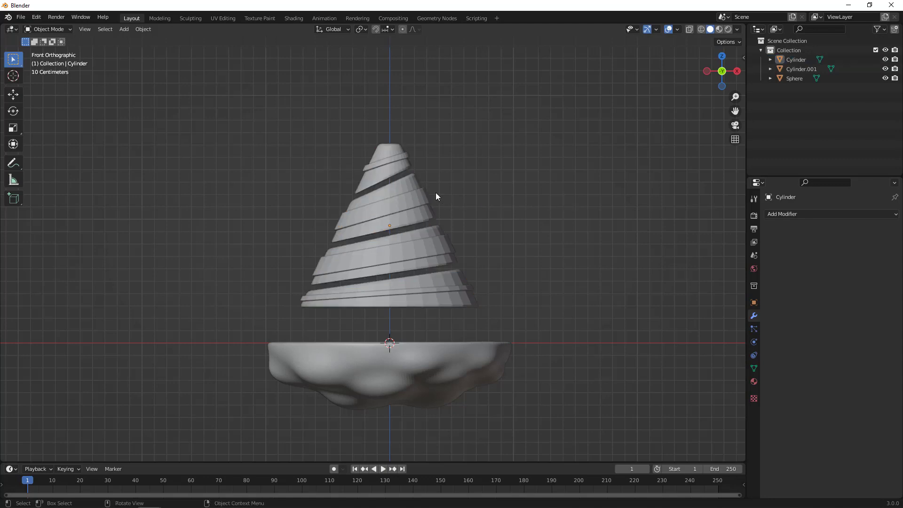
Separate the tiered cone into individual objects by loose parts and return to Object Mode.
click(402, 178)
right_click(403, 179)
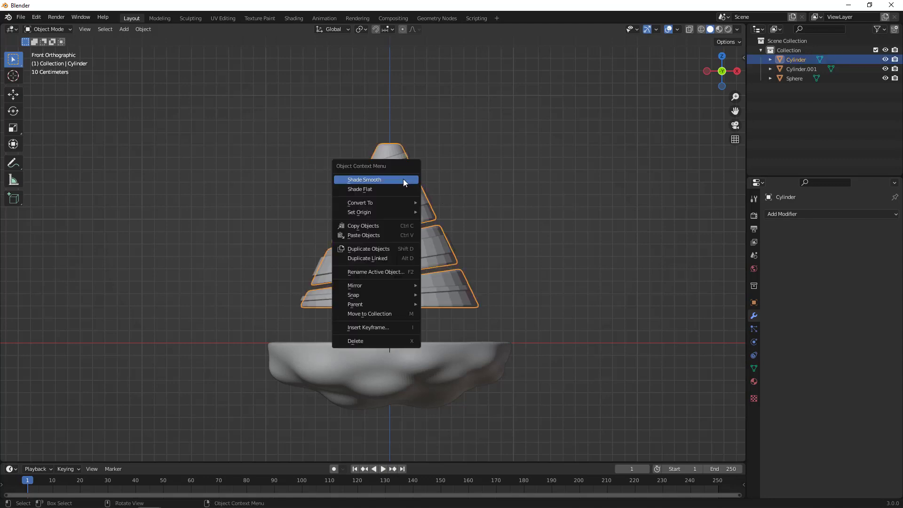
click(403, 181)
key(Tab)
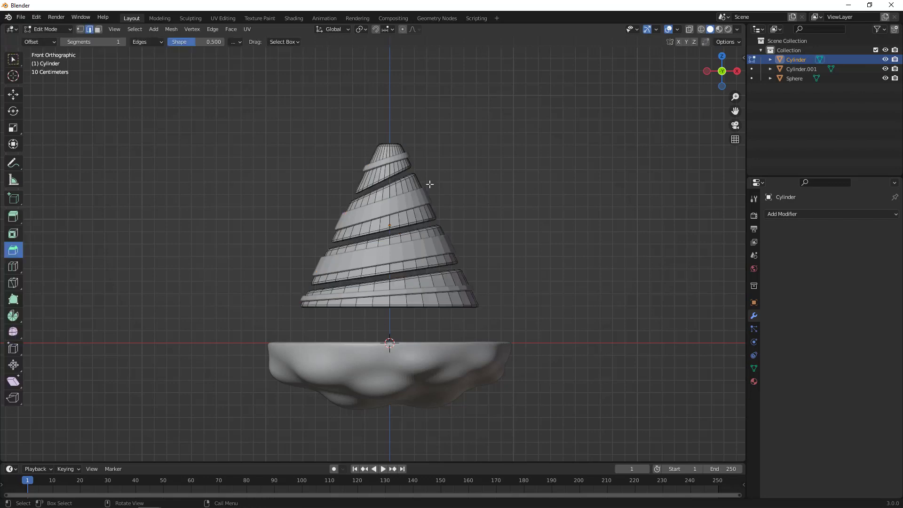
right_click(402, 181)
mouse_move(394, 409)
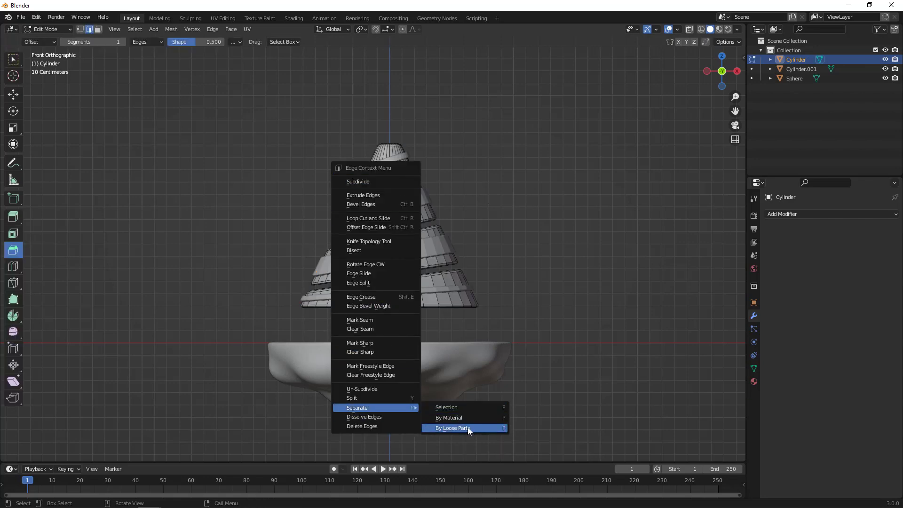
click(467, 427)
key(Tab)
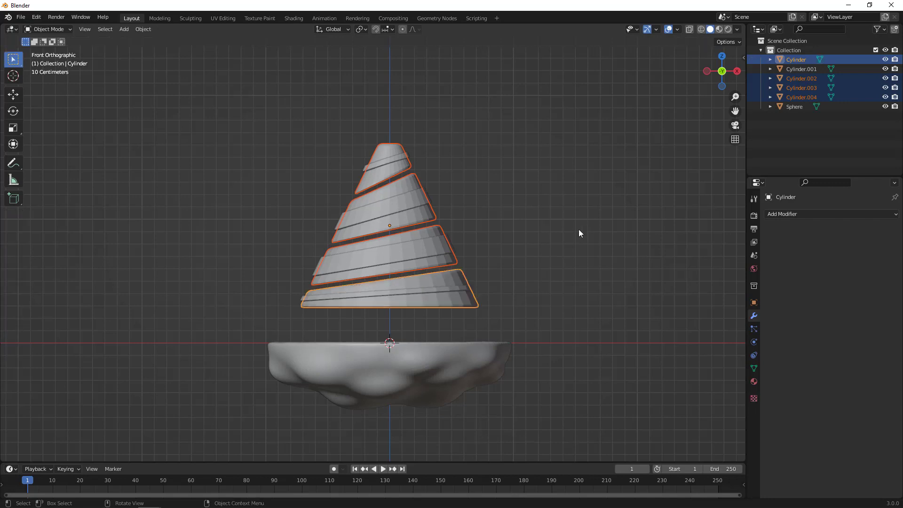
Separate the bands object into individual objects by loose parts and return to Object Mode.
click(473, 234)
click(443, 245)
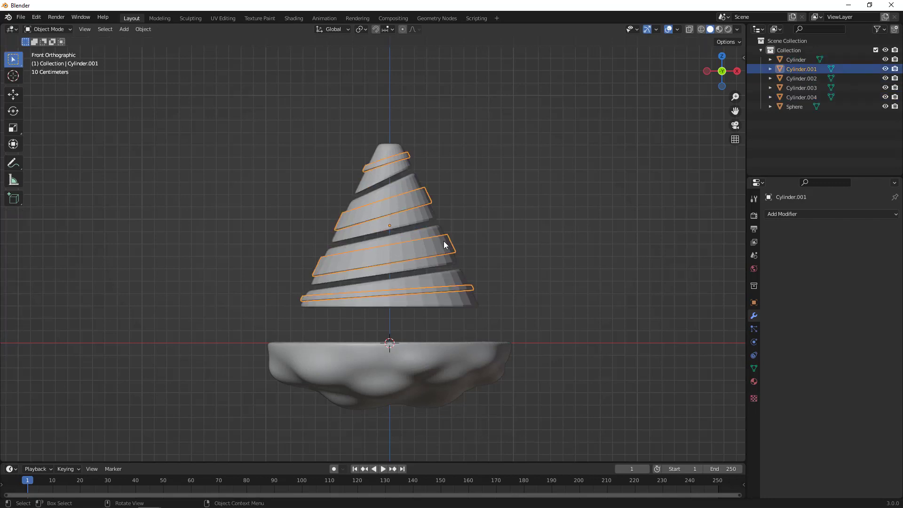
key(Tab)
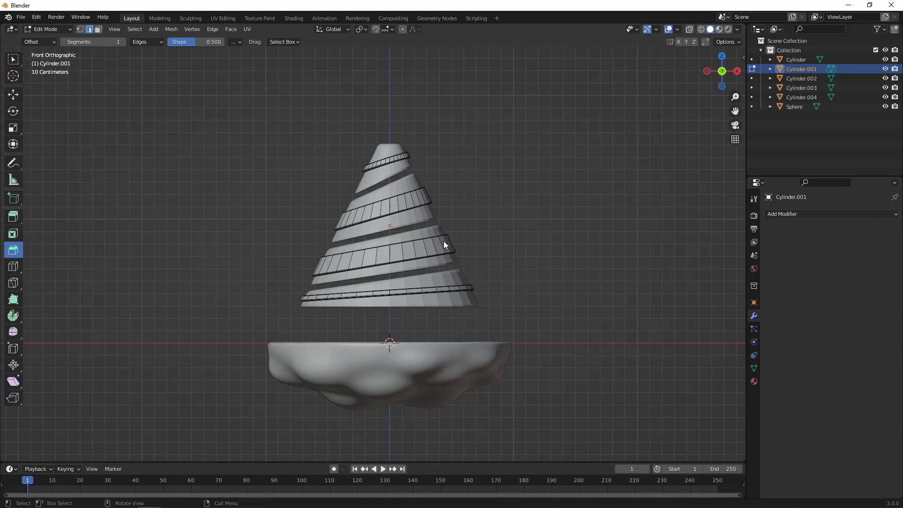
right_click(444, 241)
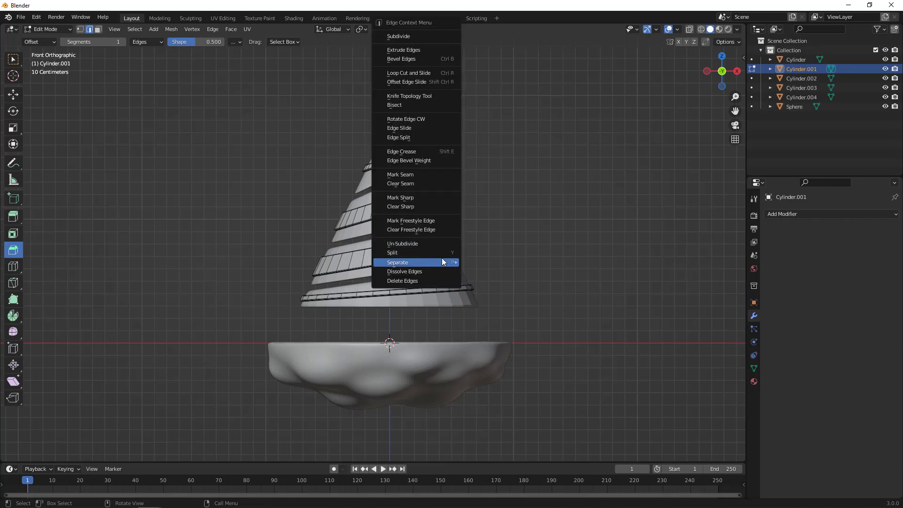
mouse_move(442, 260)
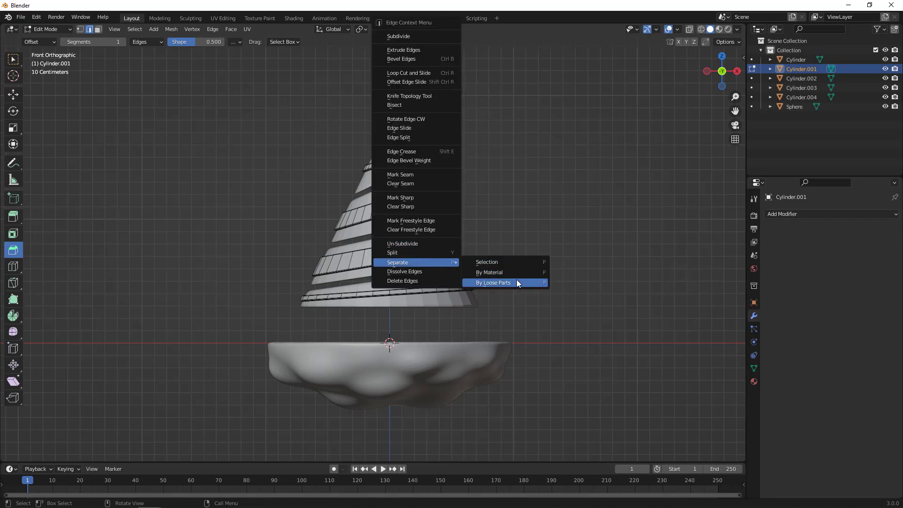
click(516, 281)
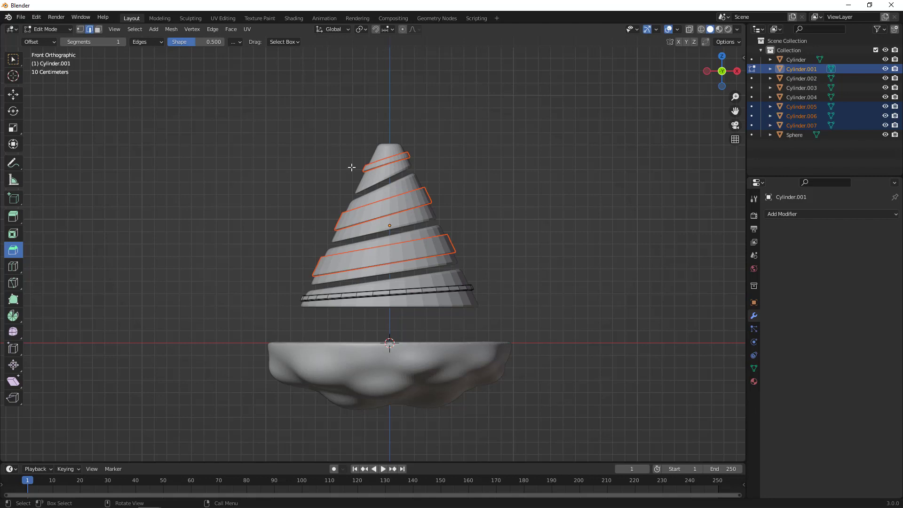
click(13, 95)
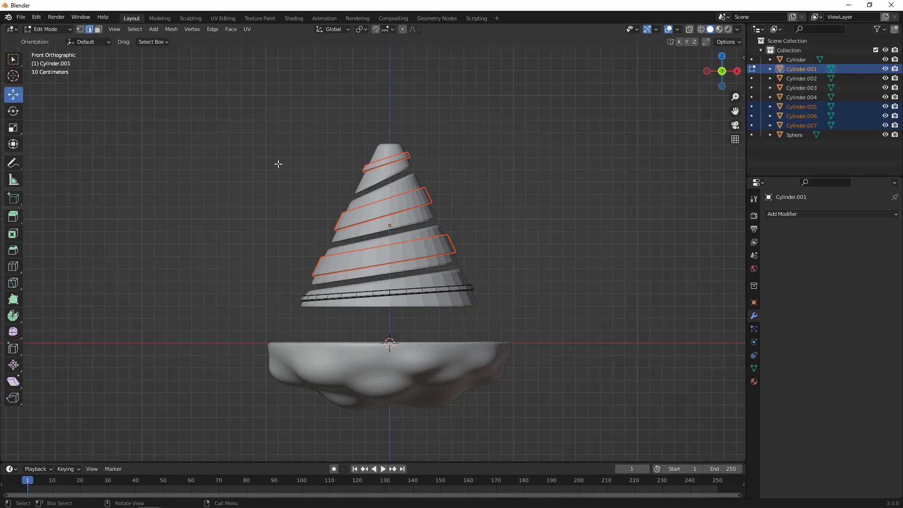
drag(347, 142, 402, 170)
key(Tab)
Raise the top tier together with its band about 0.186 m along Z.
drag(354, 148, 394, 169)
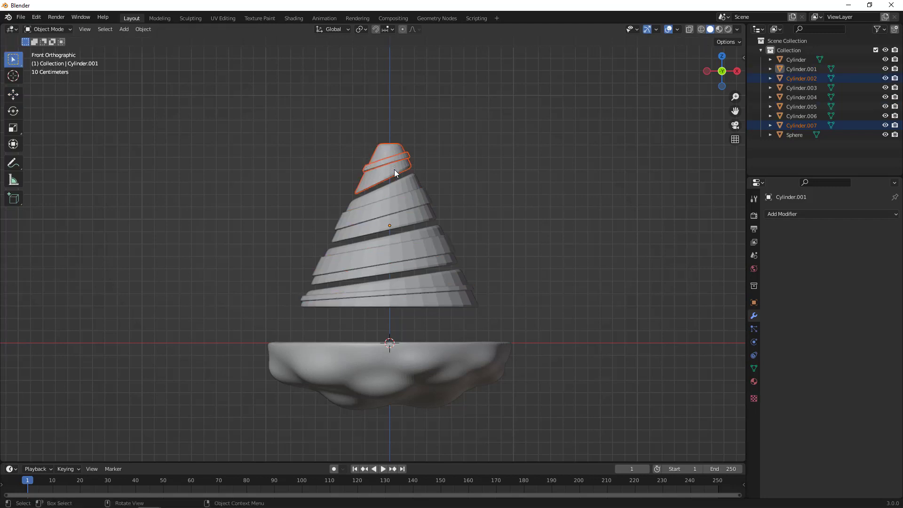
key(g)
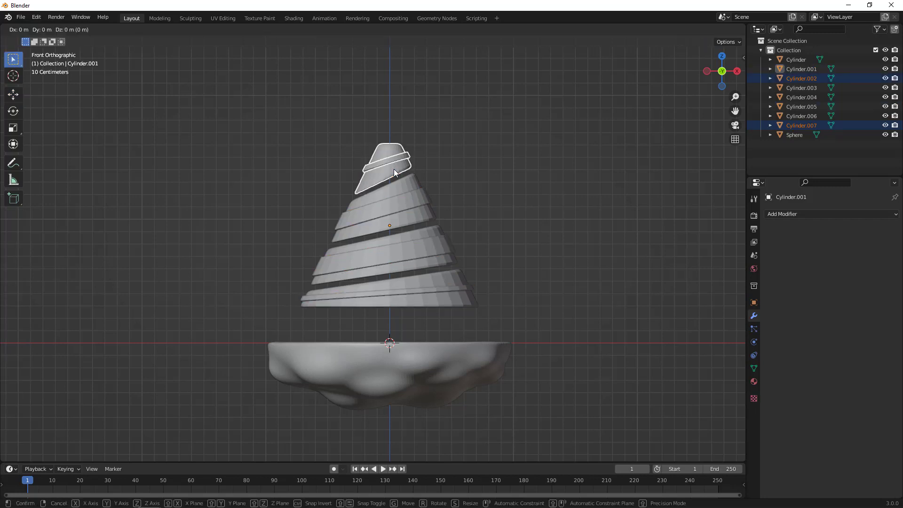
key(z)
click(392, 146)
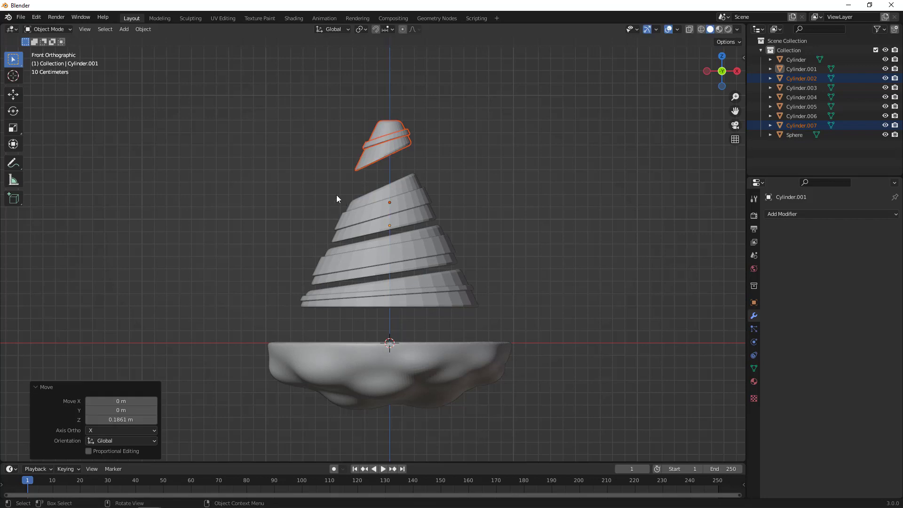
Raise the second tier from the top together with its band about 0.114 m along Z.
drag(336, 194, 378, 218)
key(g)
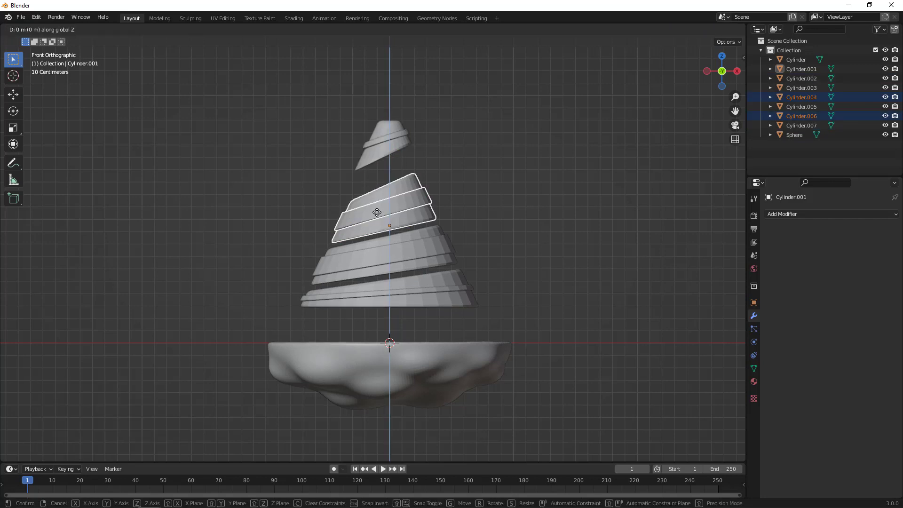
key(z)
click(350, 270)
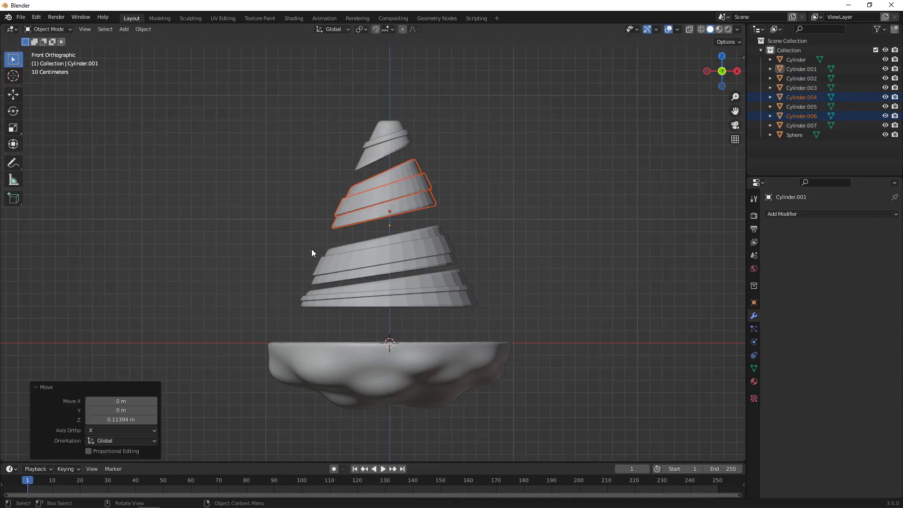
Raise the third tier from the top together with its band about 0.091 m along Z.
drag(311, 253, 339, 268)
key(g)
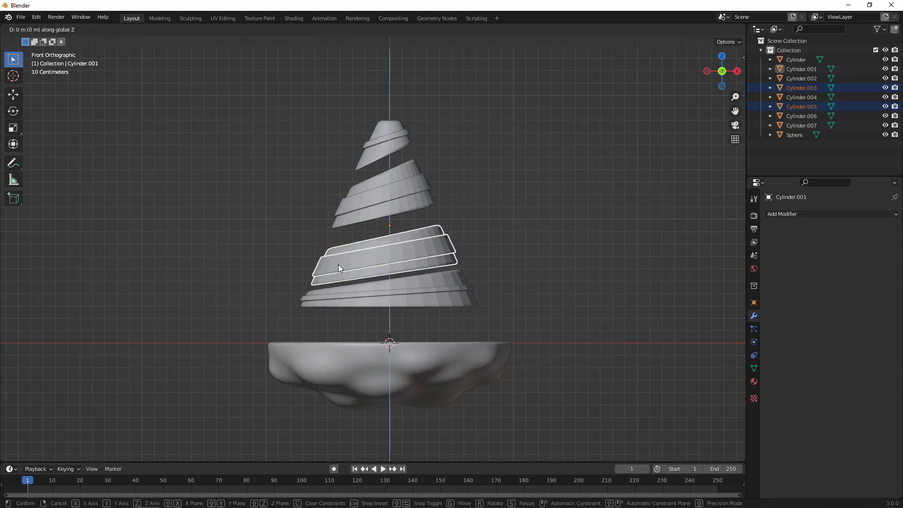
key(z)
click(339, 252)
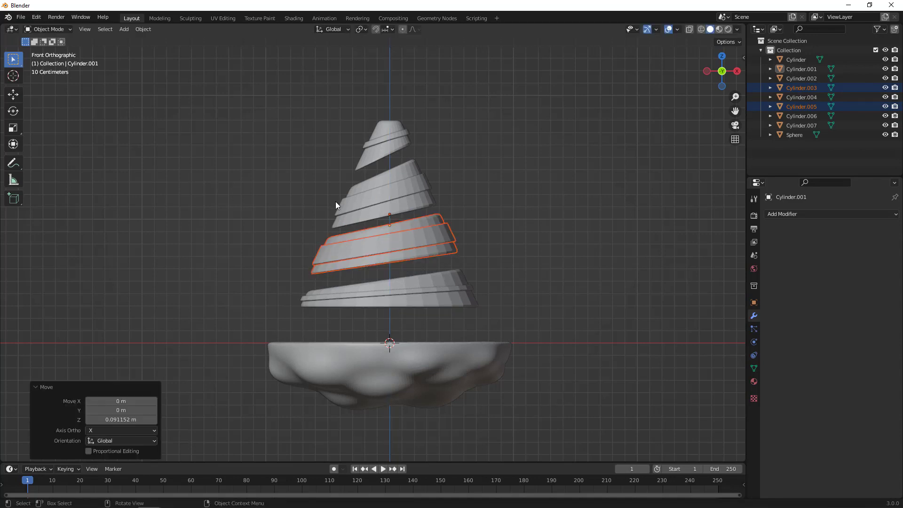
Raise the second tier from the top and its band slightly further along Z.
drag(334, 202, 371, 219)
key(g)
key(z)
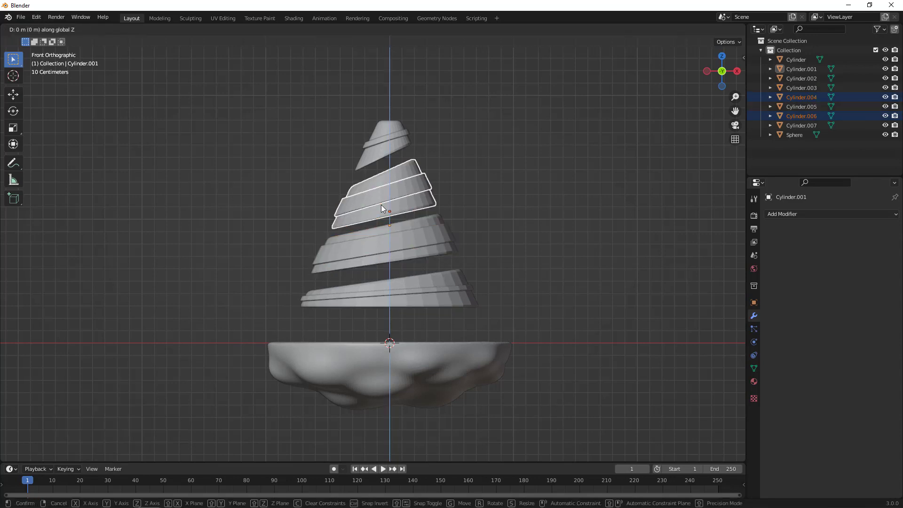
click(374, 169)
Raise the top tier and its band slightly further along Z and clear the selection.
drag(360, 128, 389, 152)
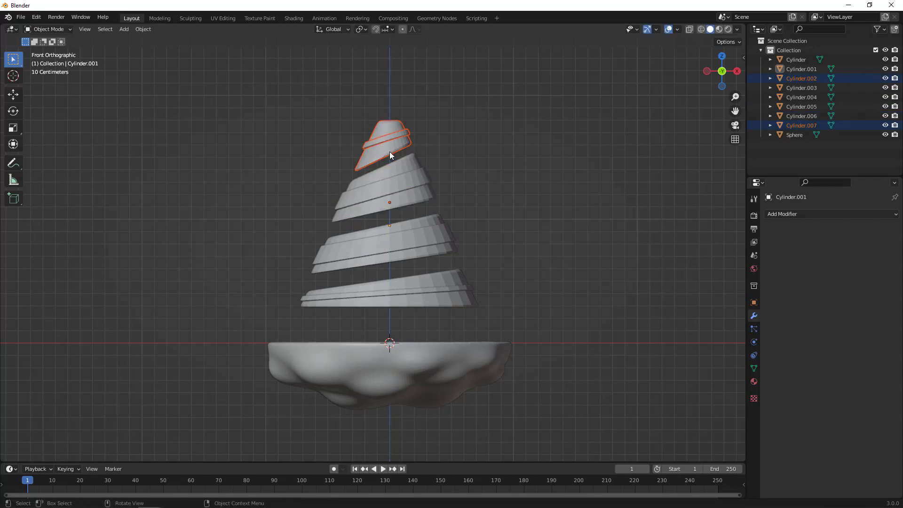
key(g)
key(z)
click(389, 151)
click(458, 160)
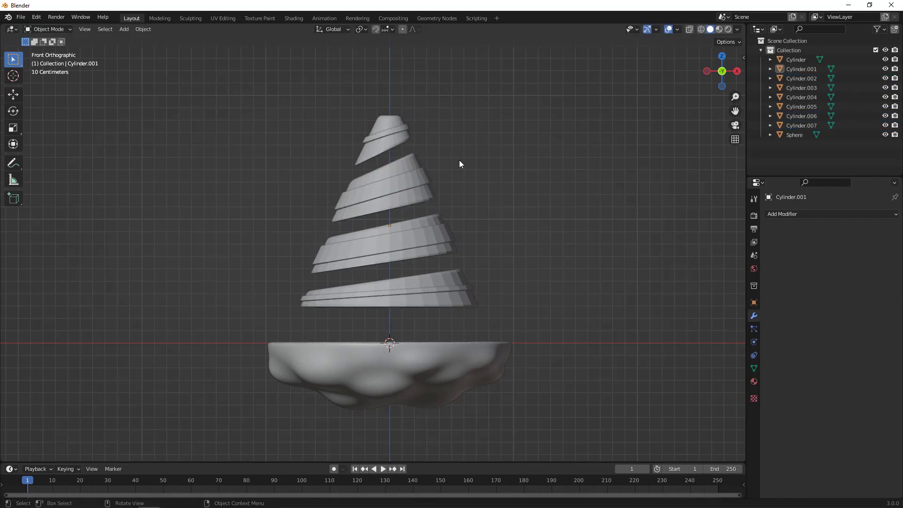
Join the four tier bodies into one object, leaving the bands out.
click(377, 145)
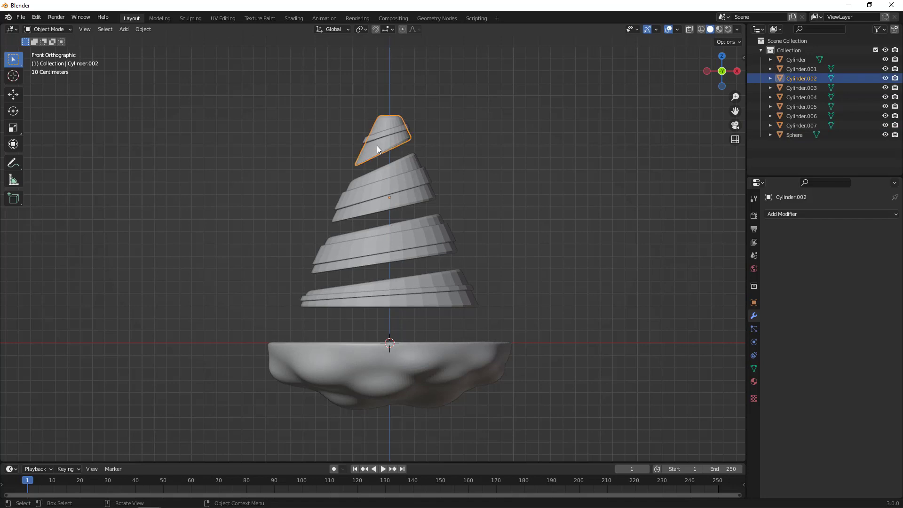
shift+click(406, 162)
shift+click(422, 217)
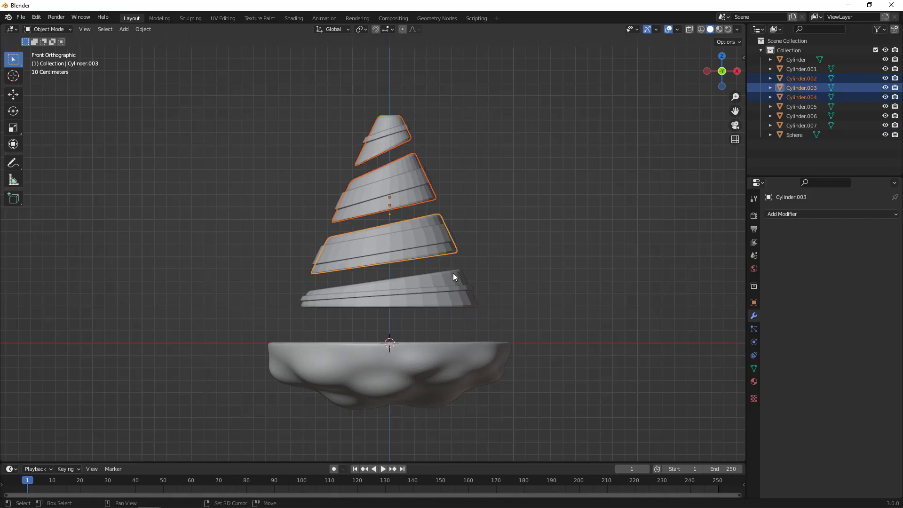
shift+click(453, 273)
key(ctrl+j)
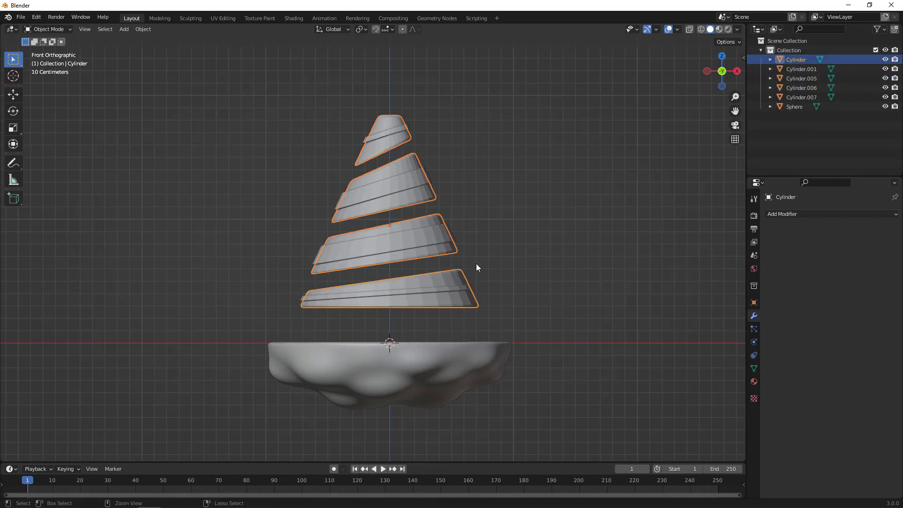
Add a Subdivision Surface modifier to the joined tiers with viewport and render levels of 3.
click(844, 214)
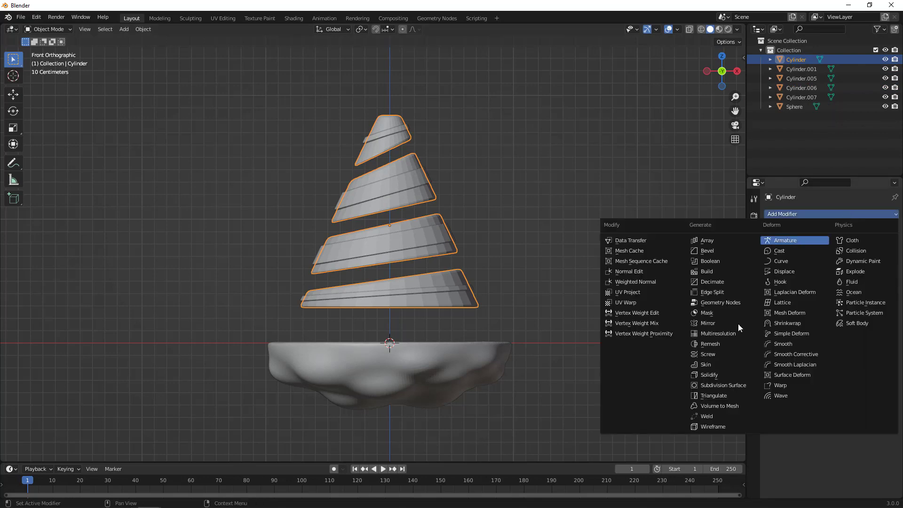
click(723, 385)
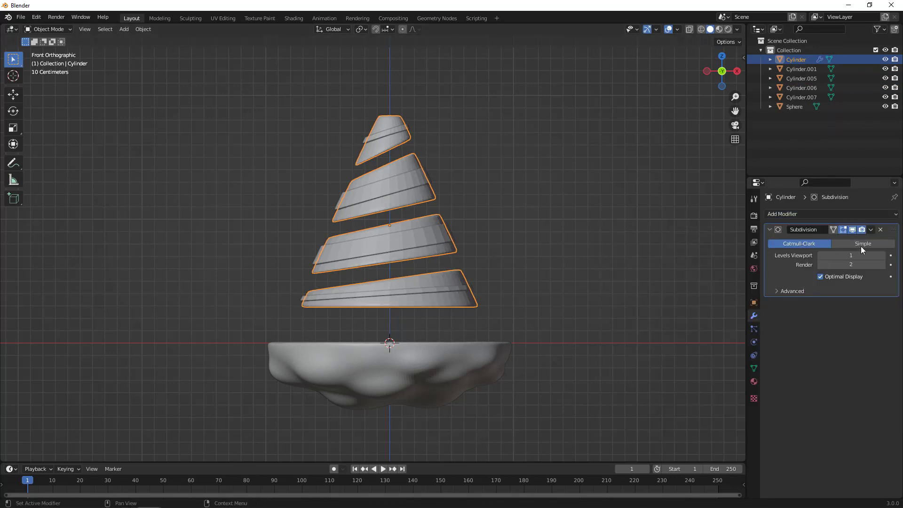
click(881, 255)
click(882, 255)
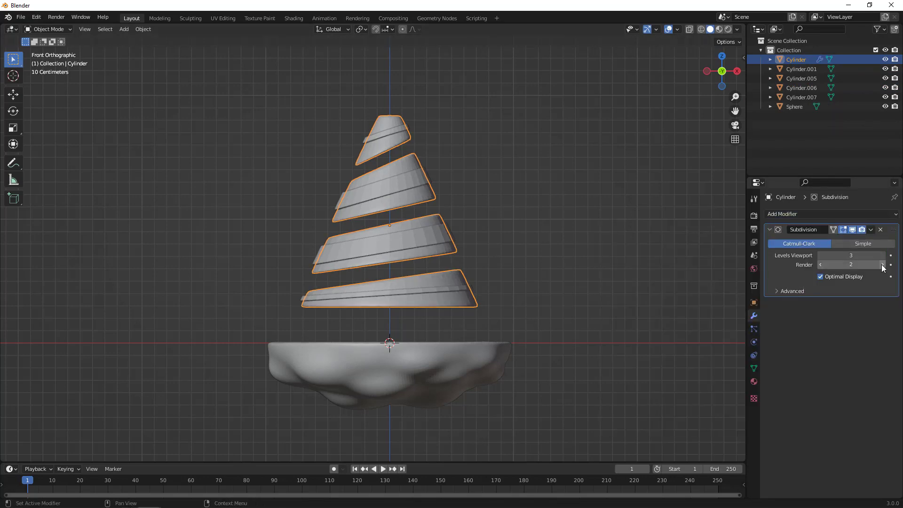
click(882, 264)
Join the band of the second tier from the top with the lowest tier's band into one object.
click(393, 187)
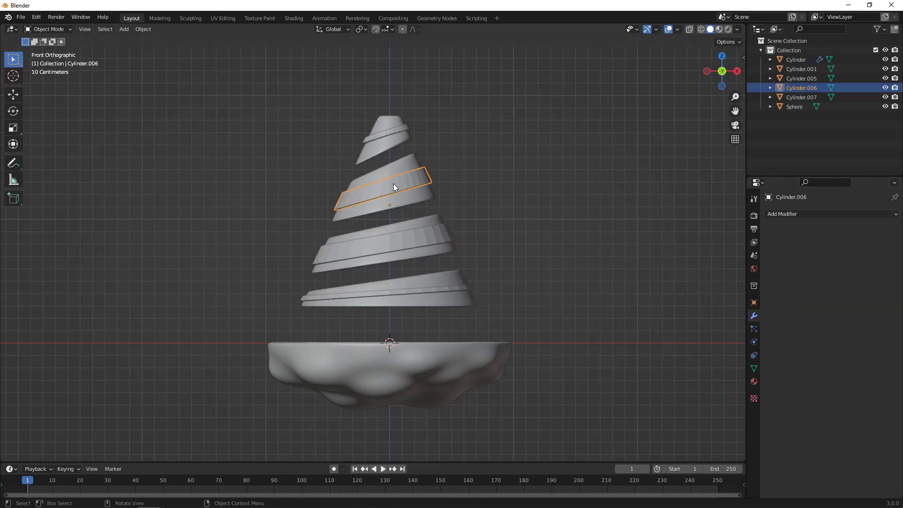
click(386, 134)
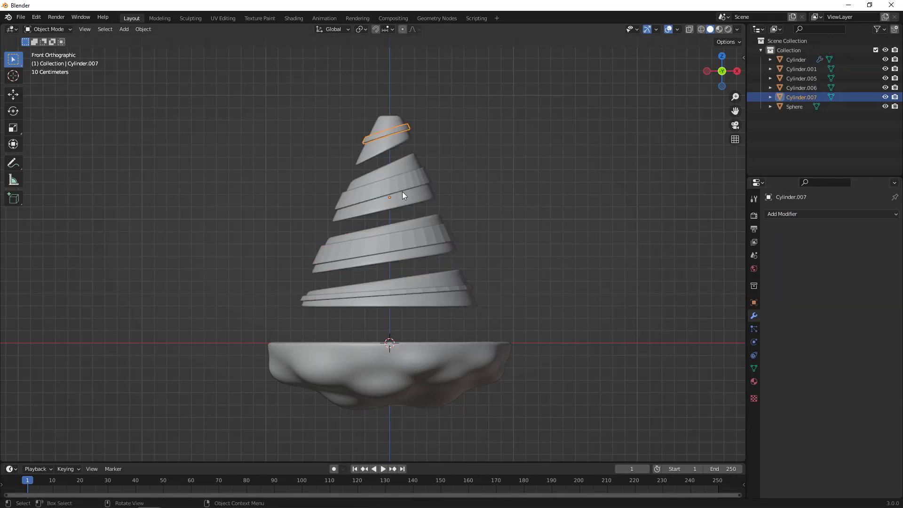
click(403, 182)
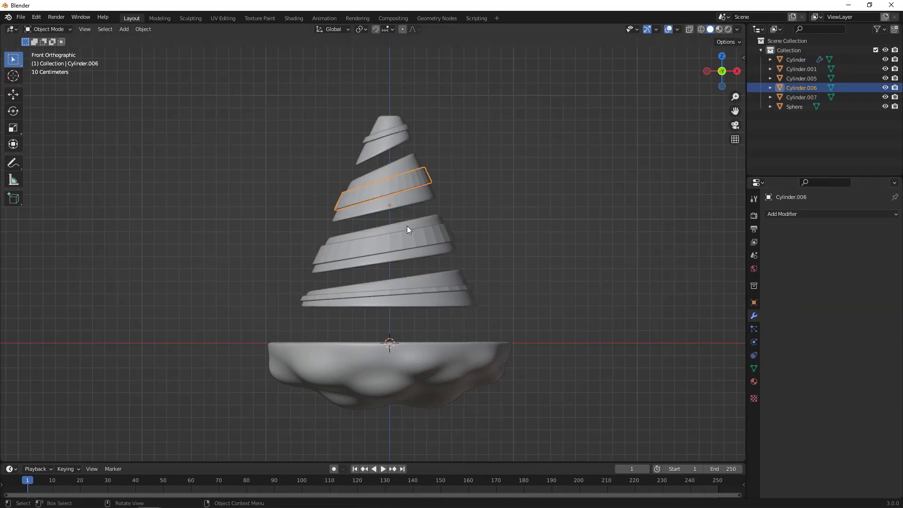
shift+click(414, 291)
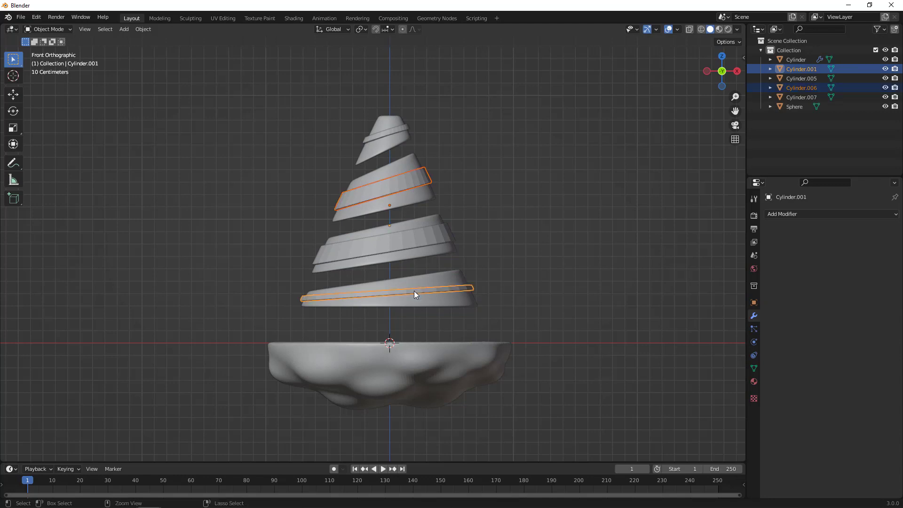
key(ctrl+j)
Join the band of the third tier from the top with the top tier's band into one object.
click(419, 250)
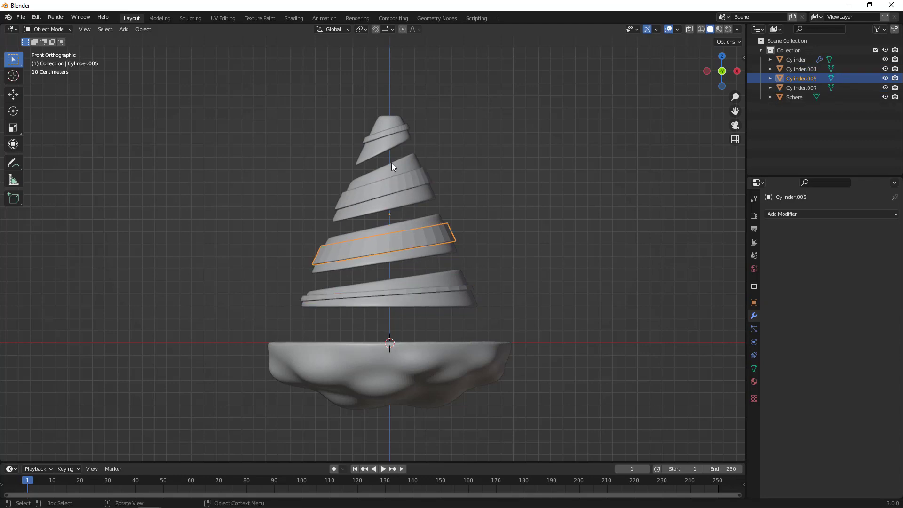
shift+click(385, 134)
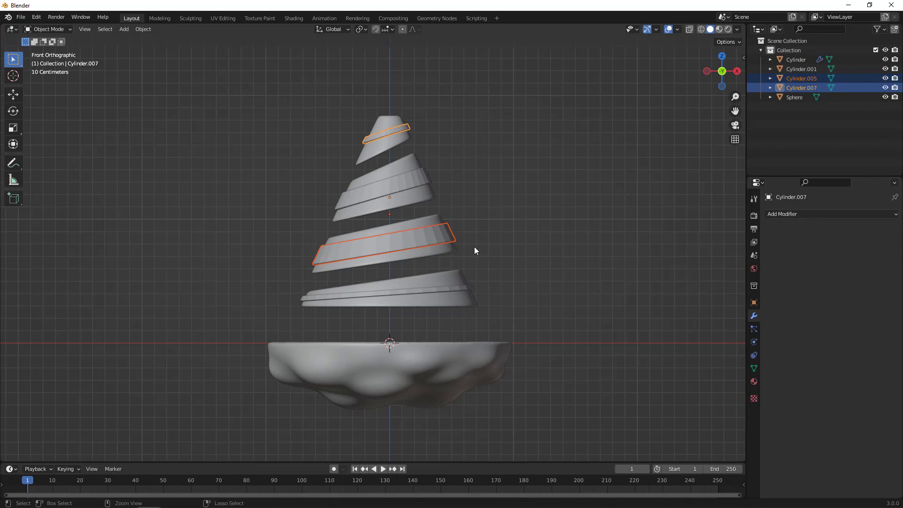
key(ctrl+j)
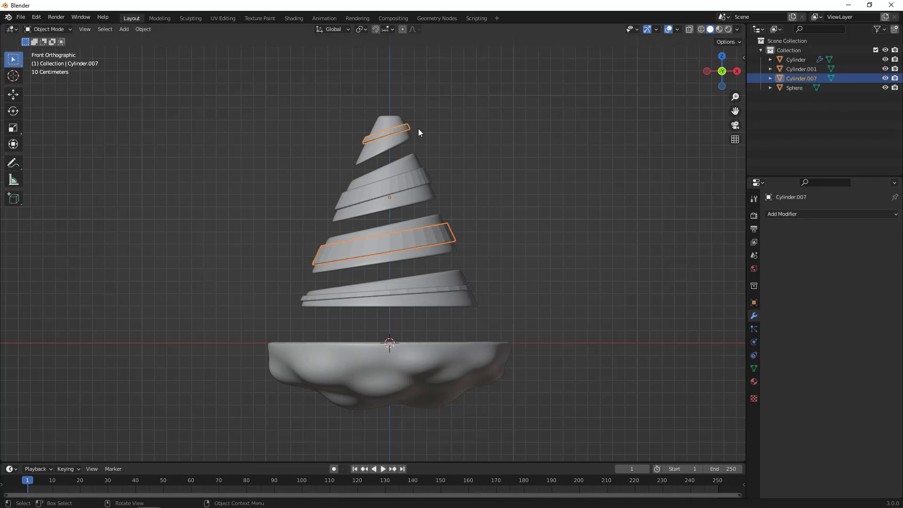
click(847, 214)
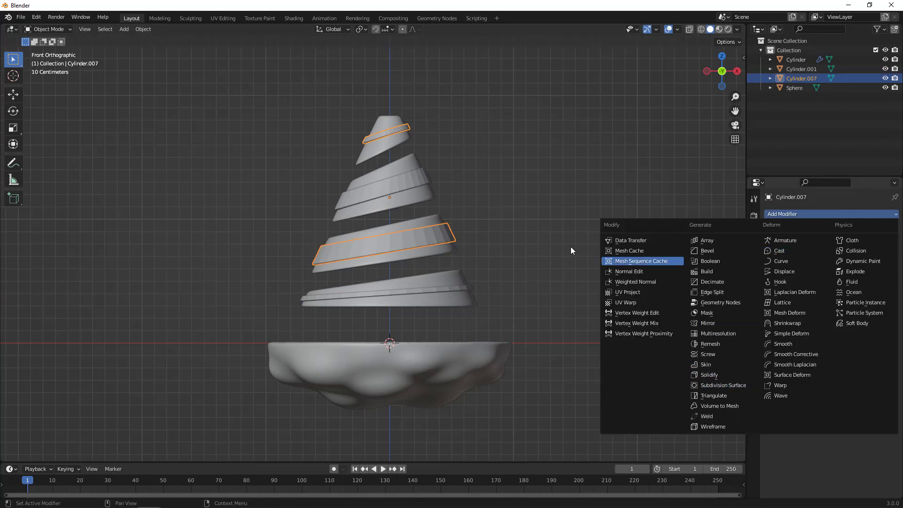
click(438, 172)
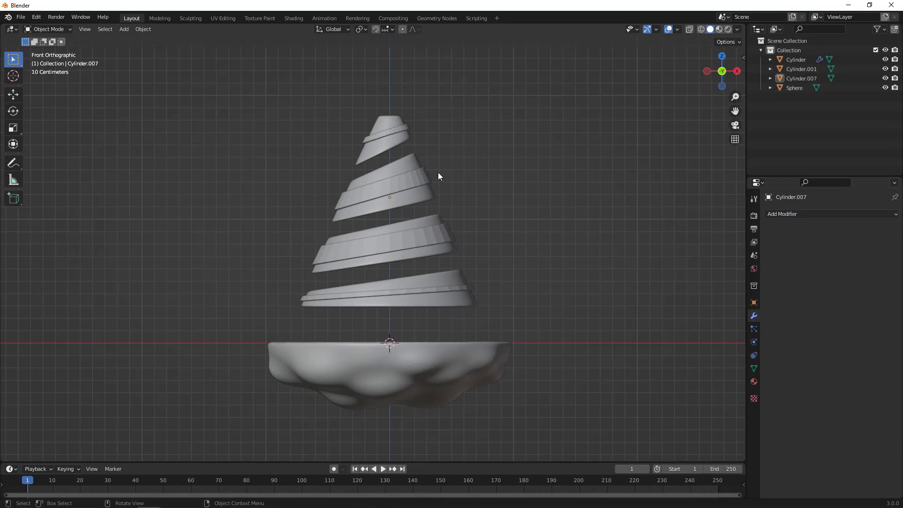
Copy the tiers' Subdivision modifier to both band objects and clear the selection.
click(392, 135)
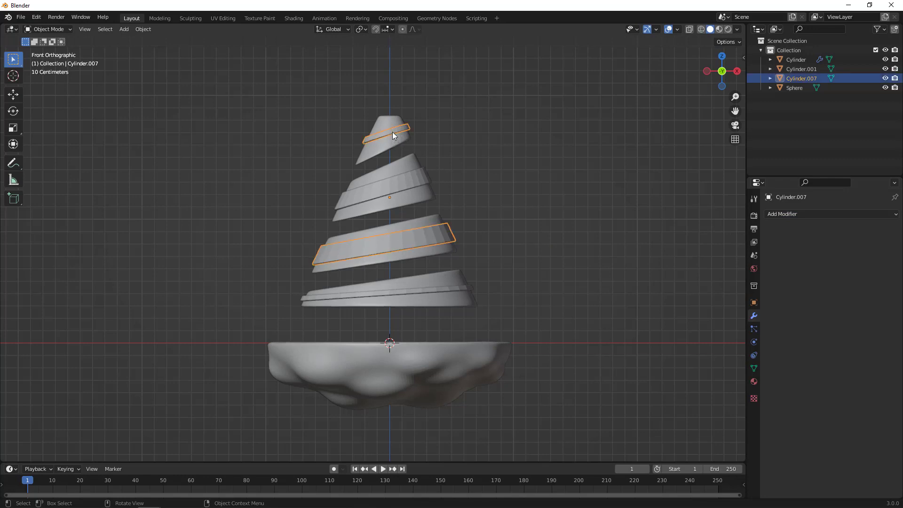
shift+click(401, 183)
shift+click(418, 198)
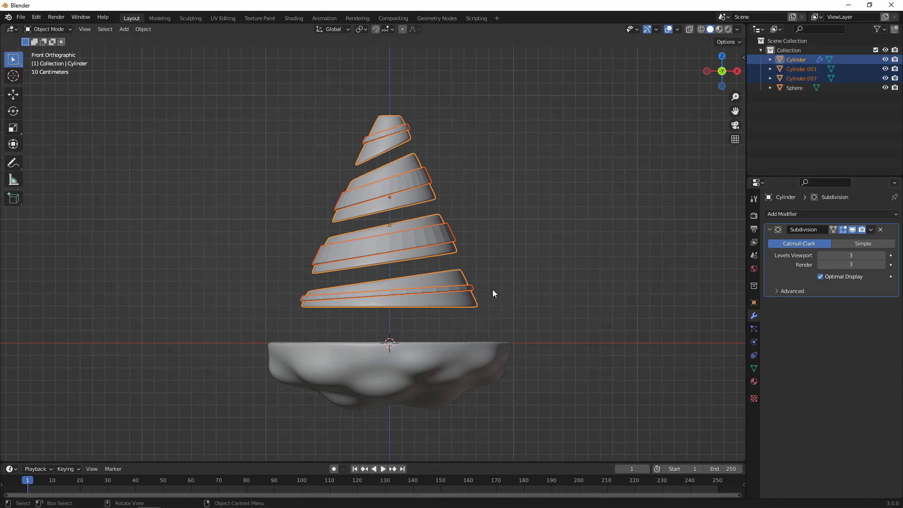
key(ctrl+l)
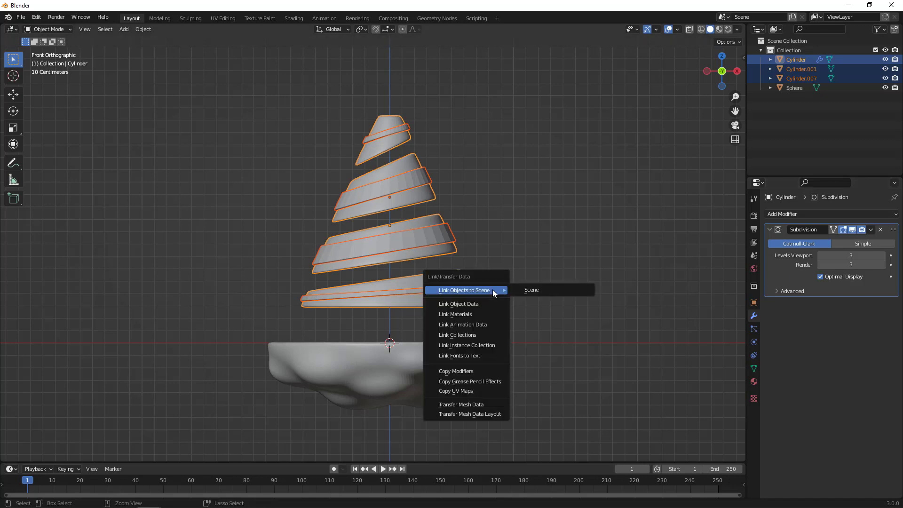
click(476, 371)
click(516, 241)
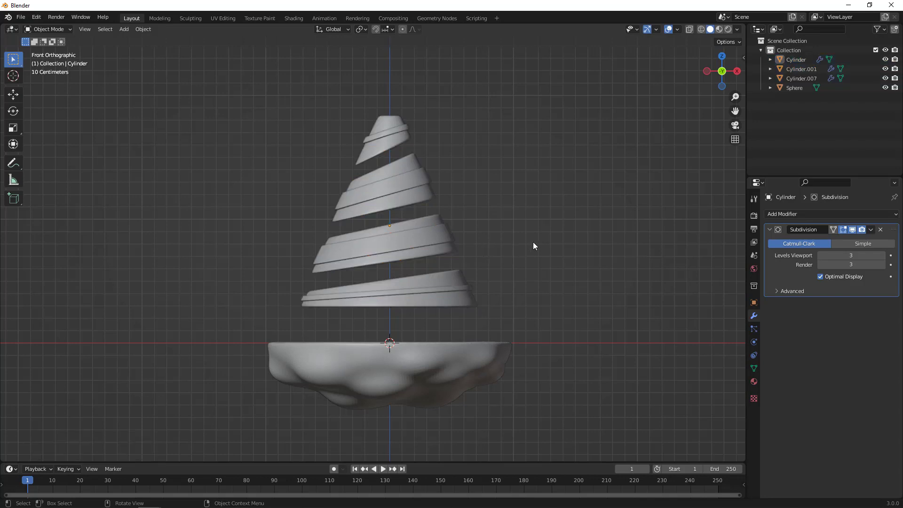
Add a UV sphere at the world origin and scale it down uniformly to about 0.154.
middle_drag(533, 246, 500, 286)
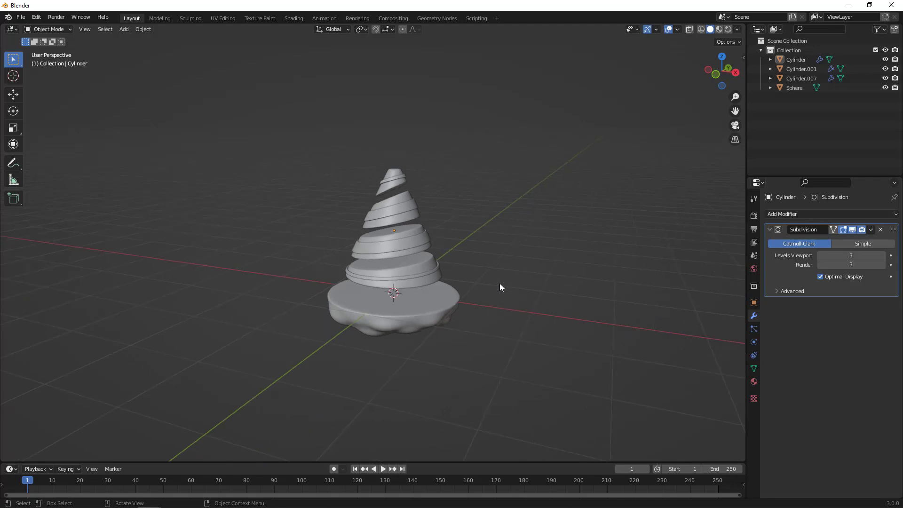
middle_drag(490, 250, 504, 264)
key(shift+a)
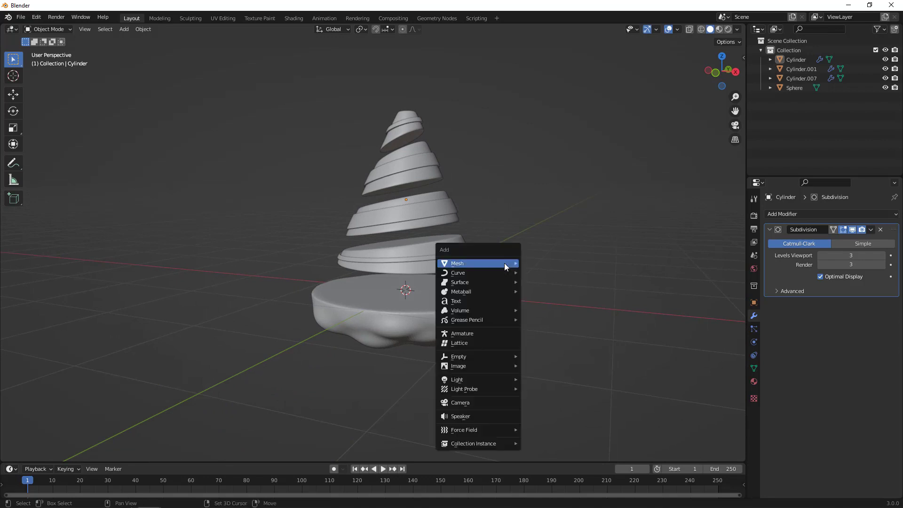
mouse_move(504, 264)
click(562, 292)
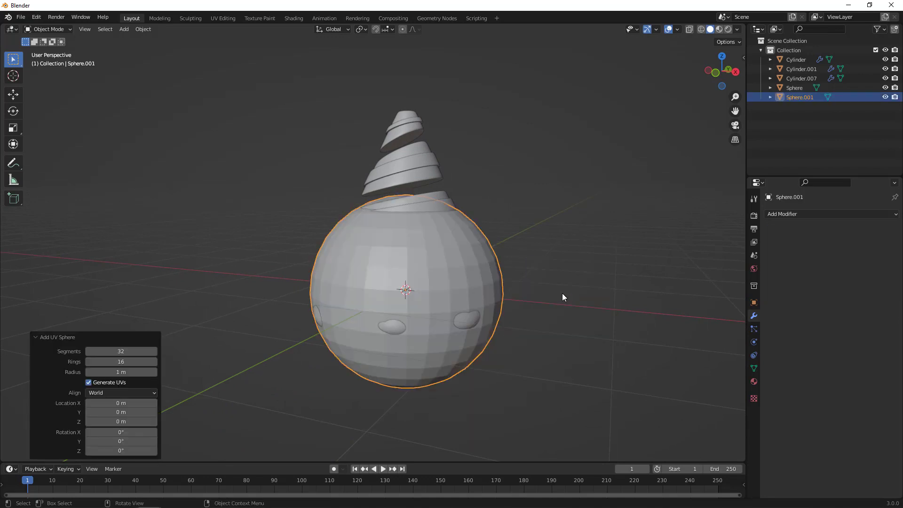
middle_drag(565, 300, 589, 304)
scroll(505, 305, up, 1)
scroll(504, 305, up, 1)
scroll(503, 306, down, 1)
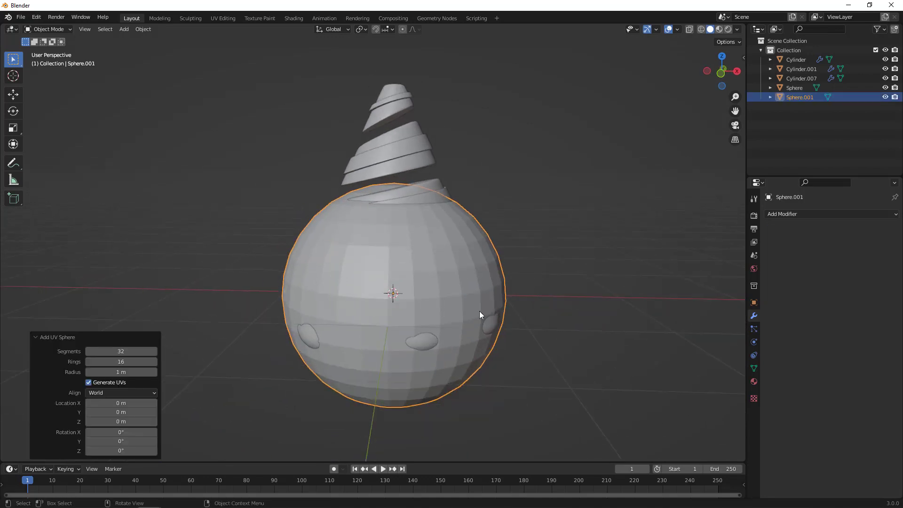
key(s)
click(404, 301)
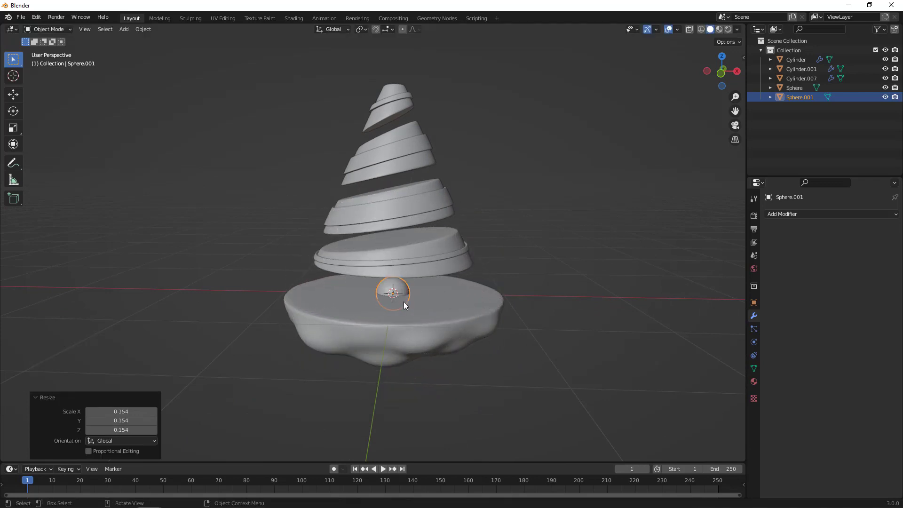
Move the small sphere about -1.29 m along the Y axis, clear of the island's edge.
middle_drag(403, 301, 318, 304)
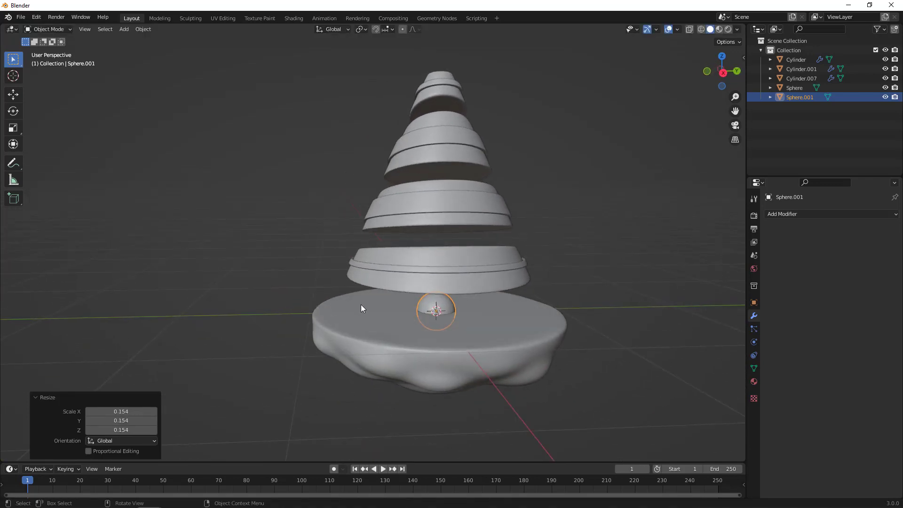
key(g)
key(y)
click(197, 319)
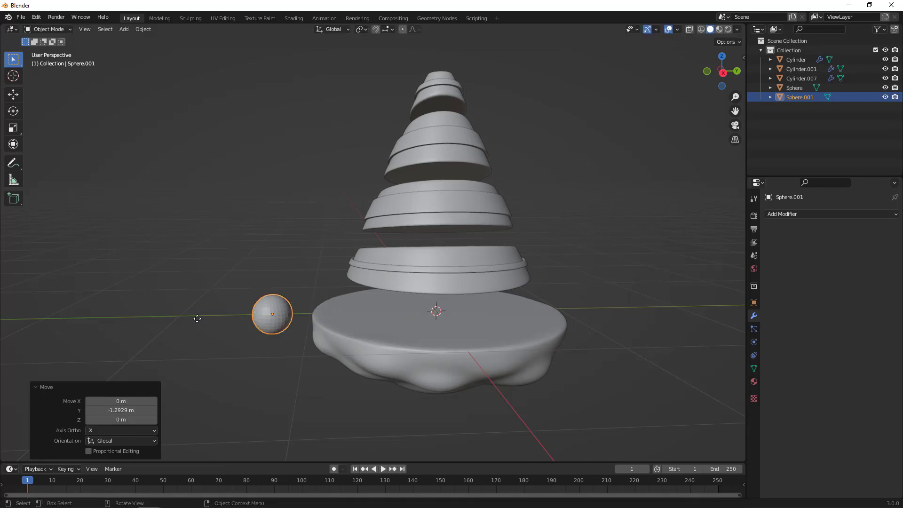
Add a Subdivision Surface modifier to the small sphere with viewport level 3 and render level 4, and clear the selection.
middle_drag(197, 318, 564, 282)
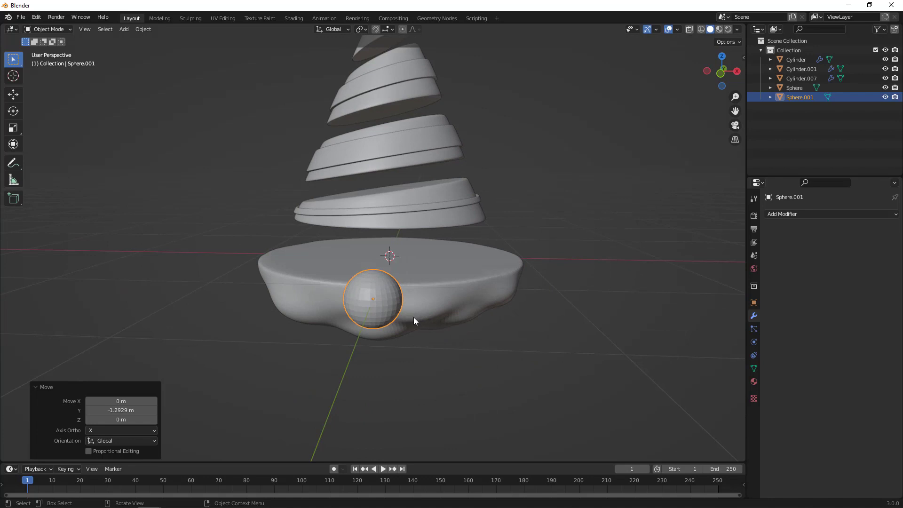
click(825, 215)
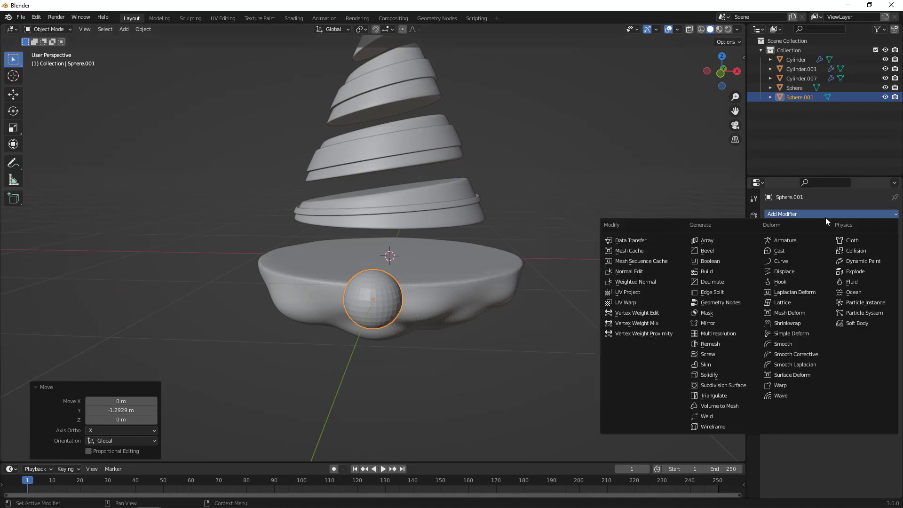
click(735, 385)
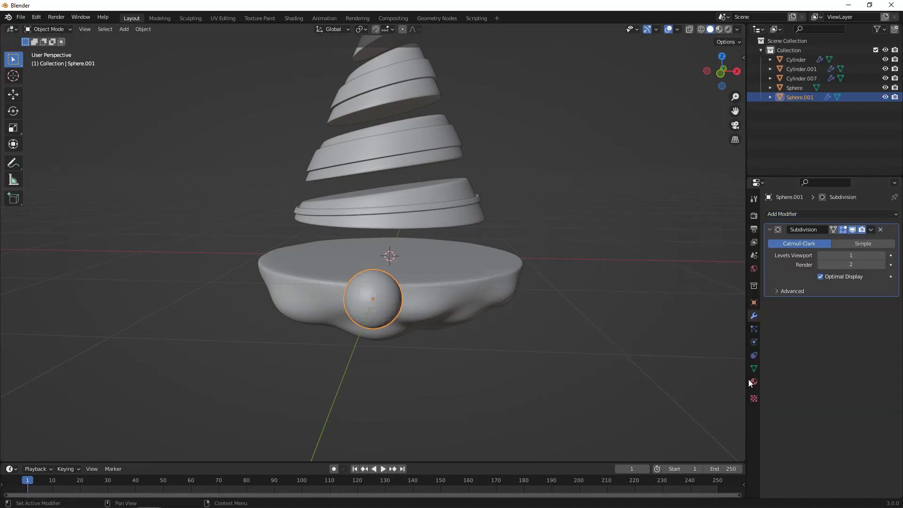
click(883, 256)
click(883, 255)
click(883, 265)
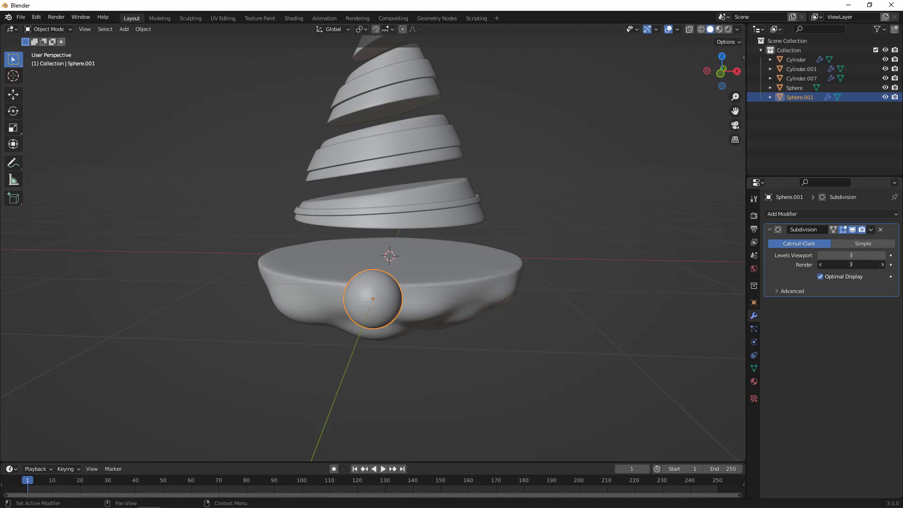
click(883, 264)
click(506, 329)
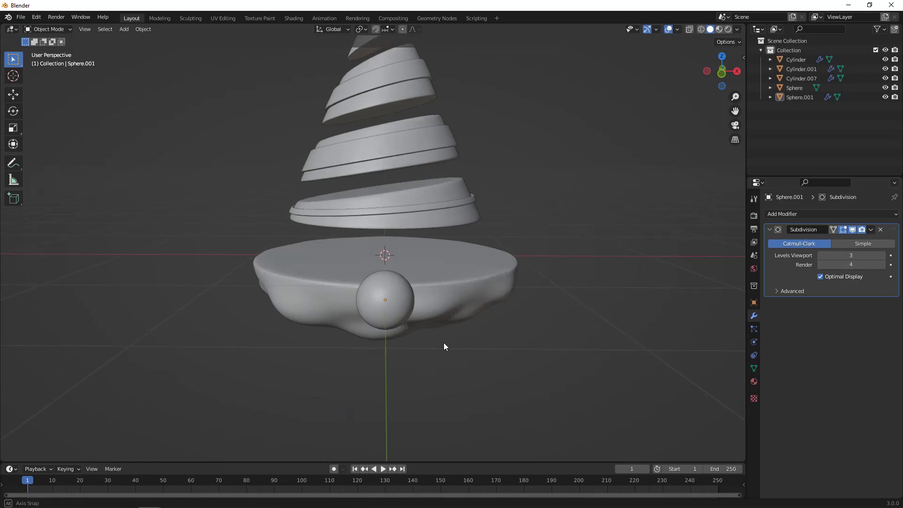
middle_drag(444, 345, 442, 342)
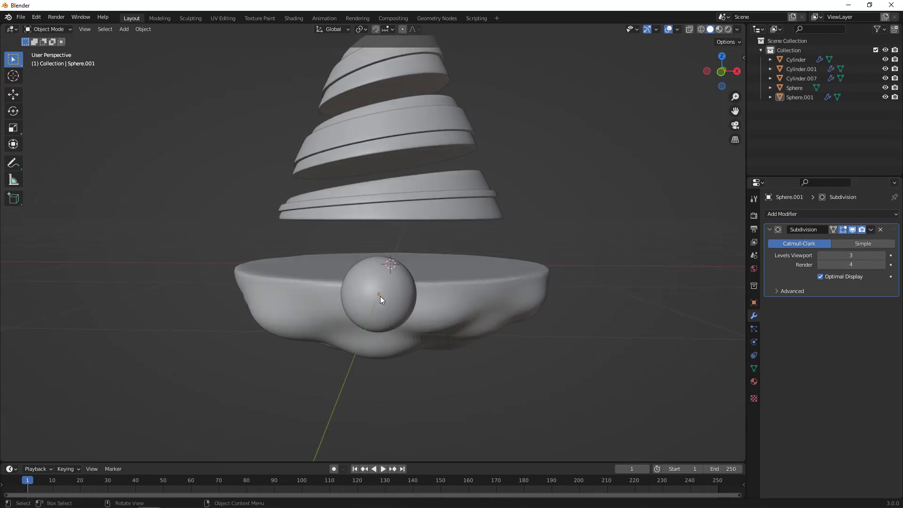
scroll(395, 323, down, 3)
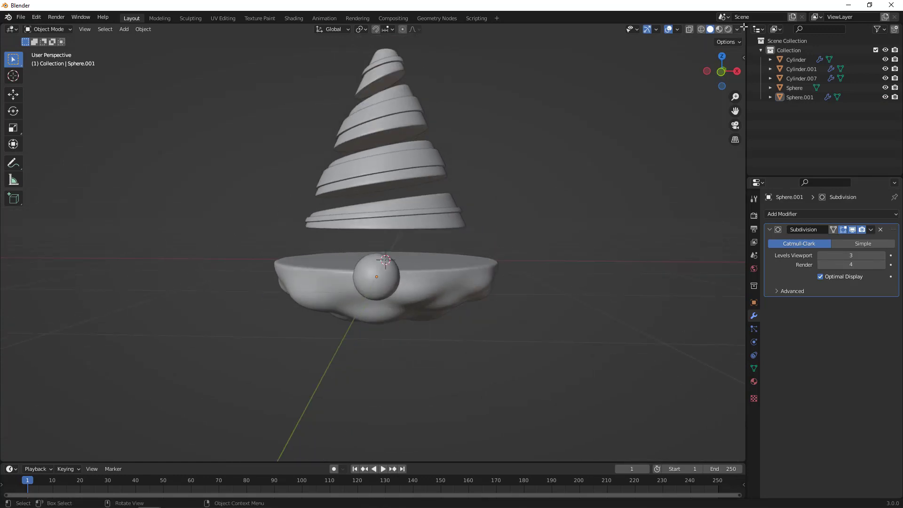
drag(744, 26, 654, 237)
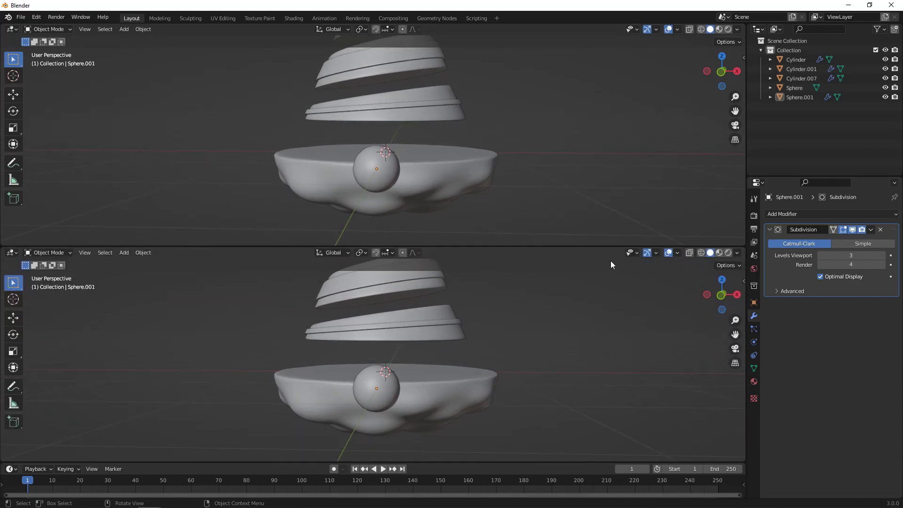
right_click(572, 247)
click(566, 268)
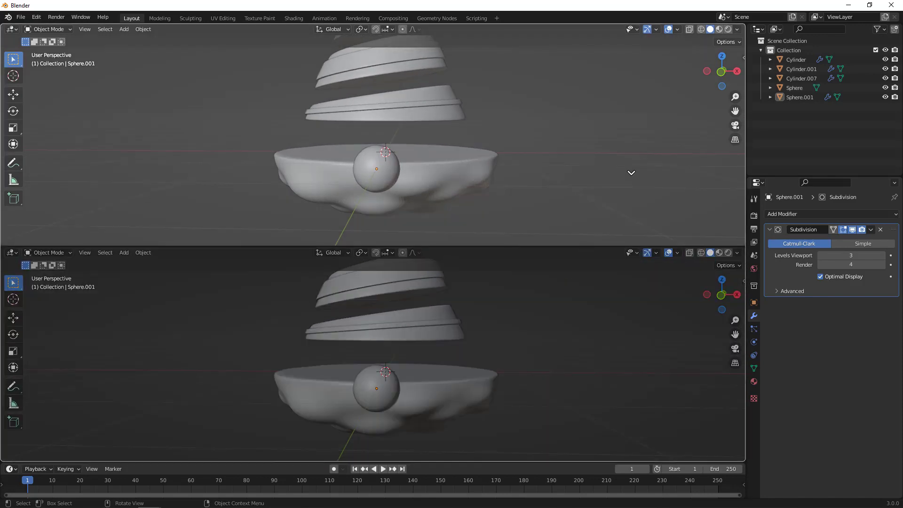
click(637, 154)
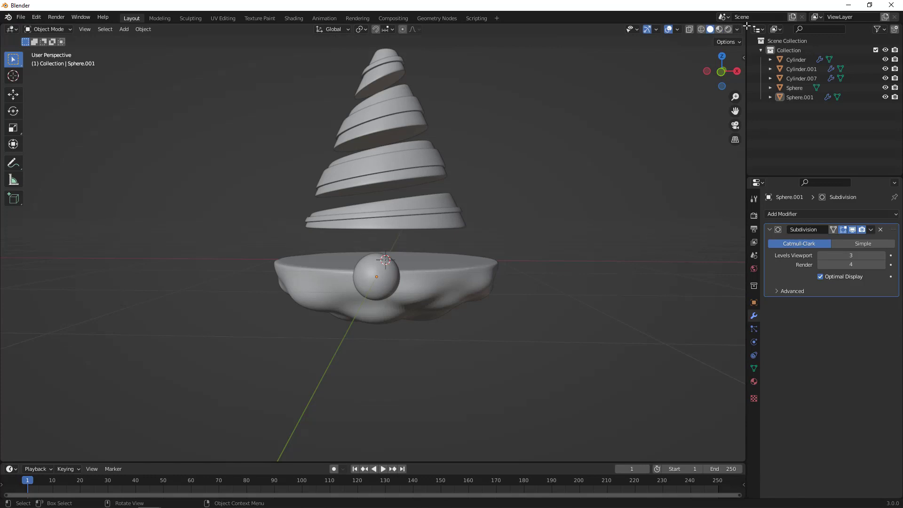
Split the 3D viewport into two side-by-side areas of roughly equal width.
drag(747, 26, 579, 52)
drag(746, 30, 361, 55)
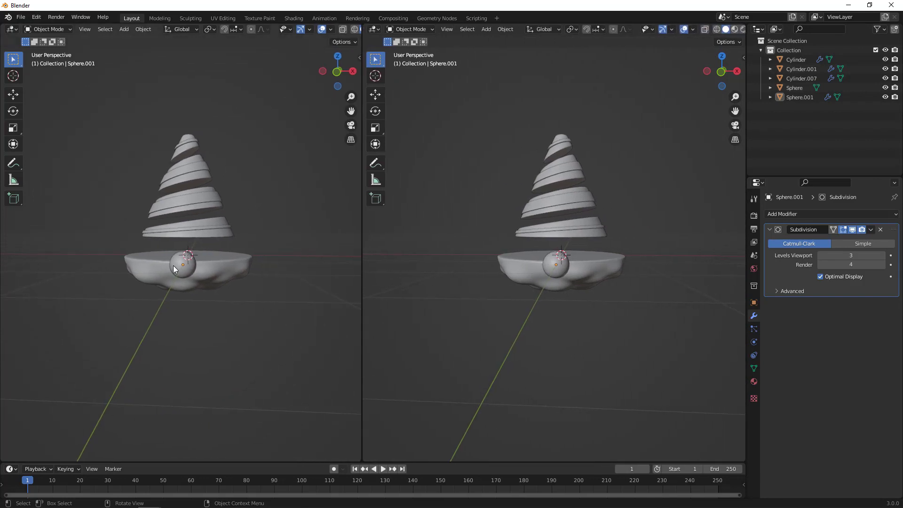
scroll(192, 221, up, 3)
middle_drag(287, 174, 279, 225)
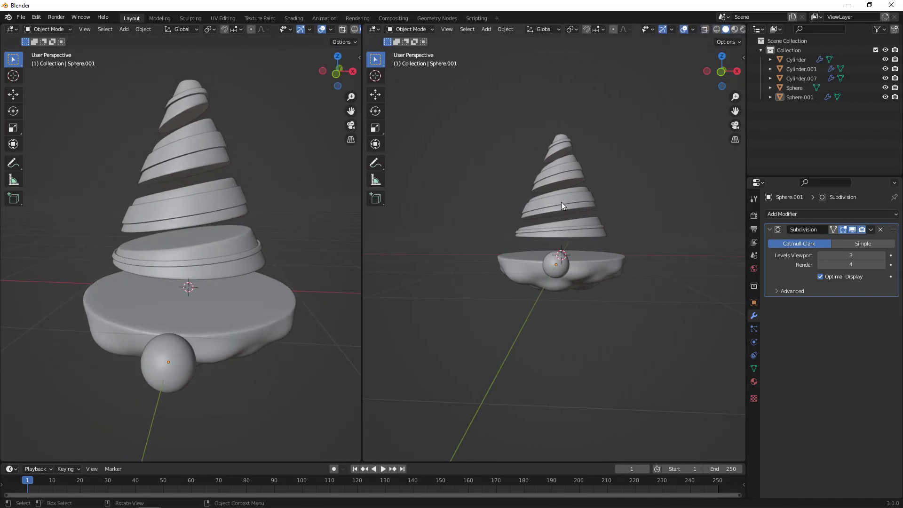
Split the second viewport into upper and lower areas and turn the lower one into a Shader Editor.
middle_drag(561, 202, 573, 202)
drag(745, 24, 712, 269)
click(416, 278)
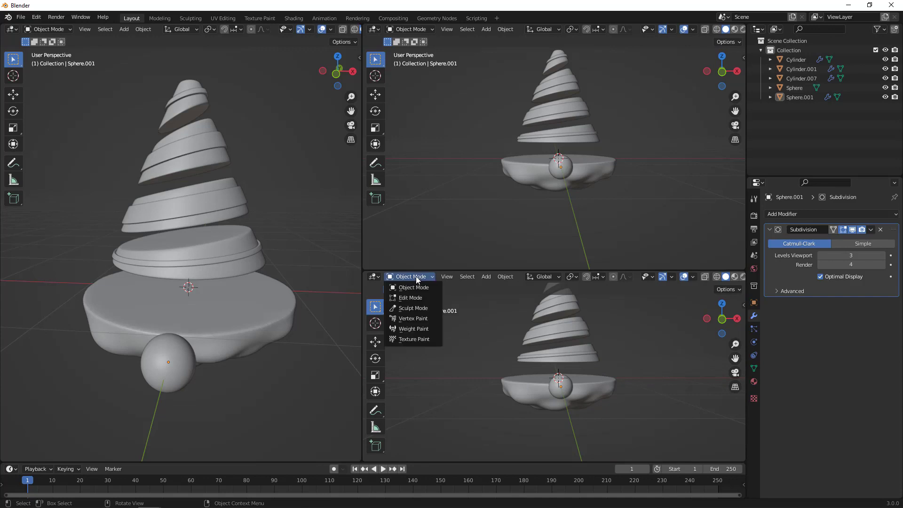
click(375, 277)
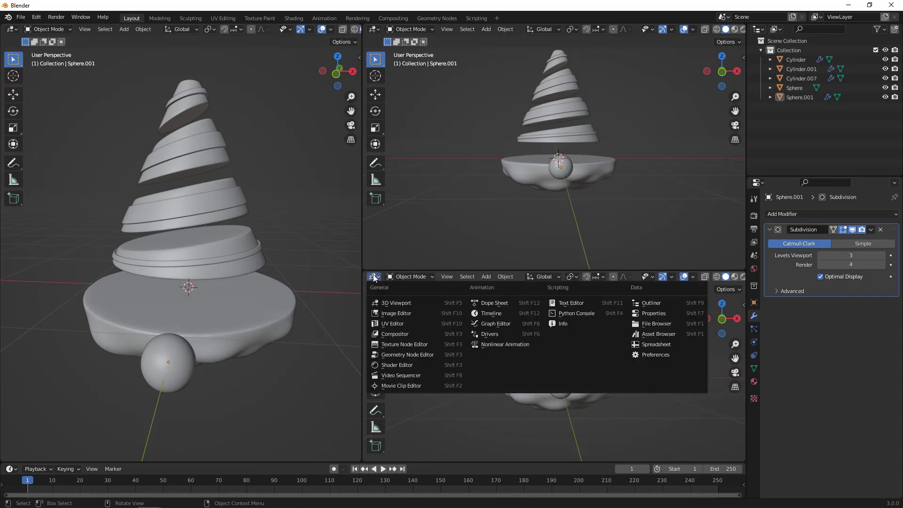
click(393, 364)
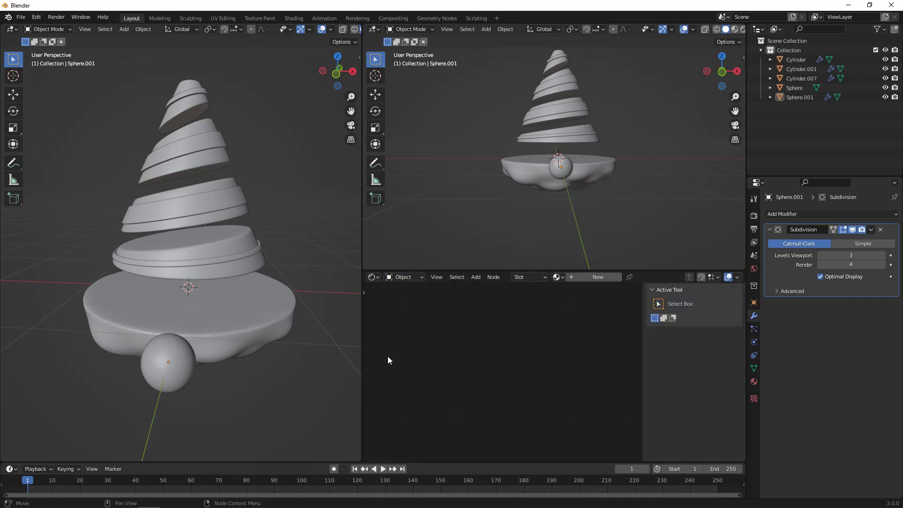
Select the small sphere in front of the island and create a new material for it.
click(563, 173)
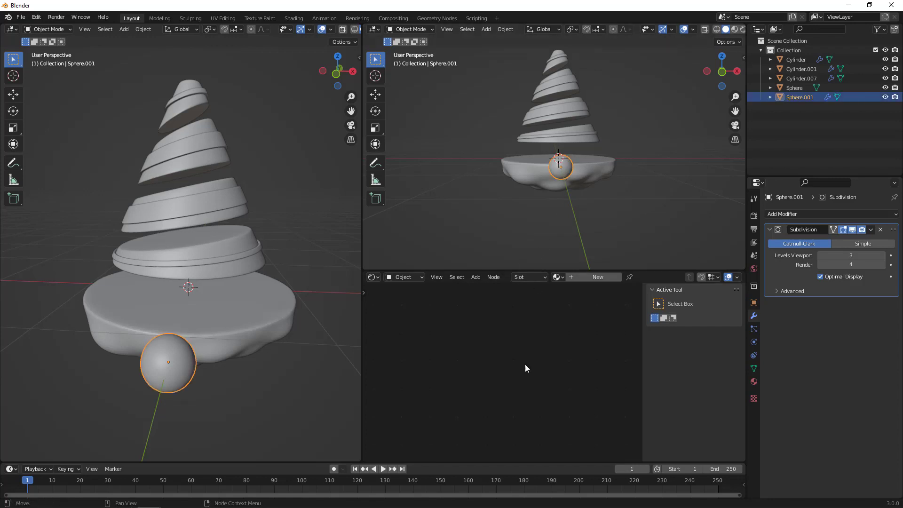
middle_drag(591, 134, 582, 143)
middle_drag(210, 207, 213, 198)
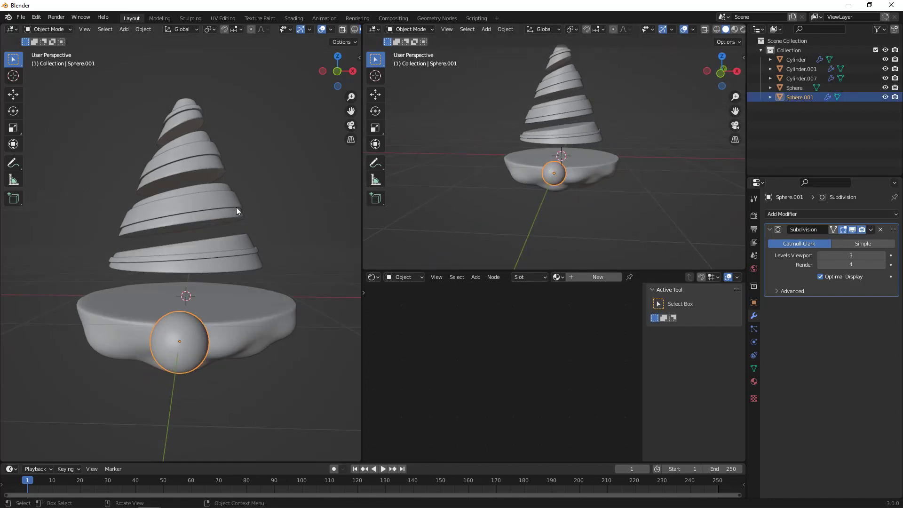
middle_drag(601, 193, 628, 186)
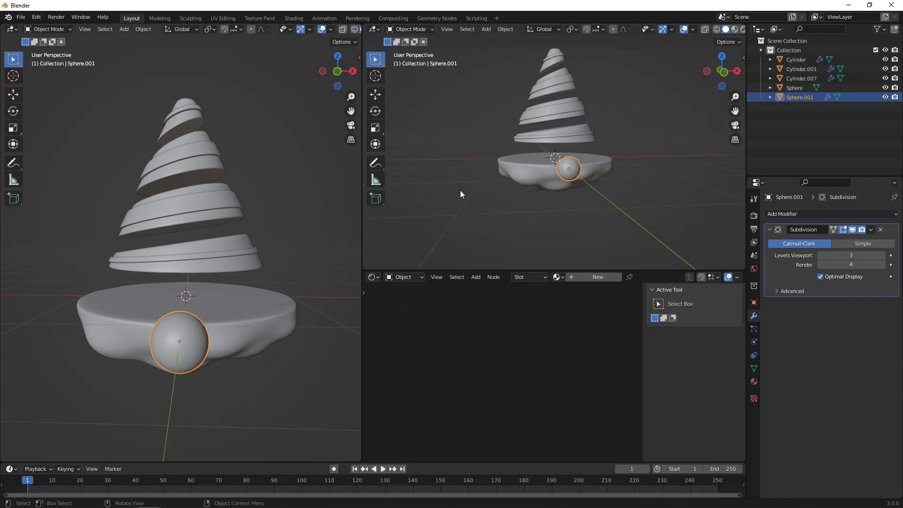
middle_drag(615, 205, 611, 238)
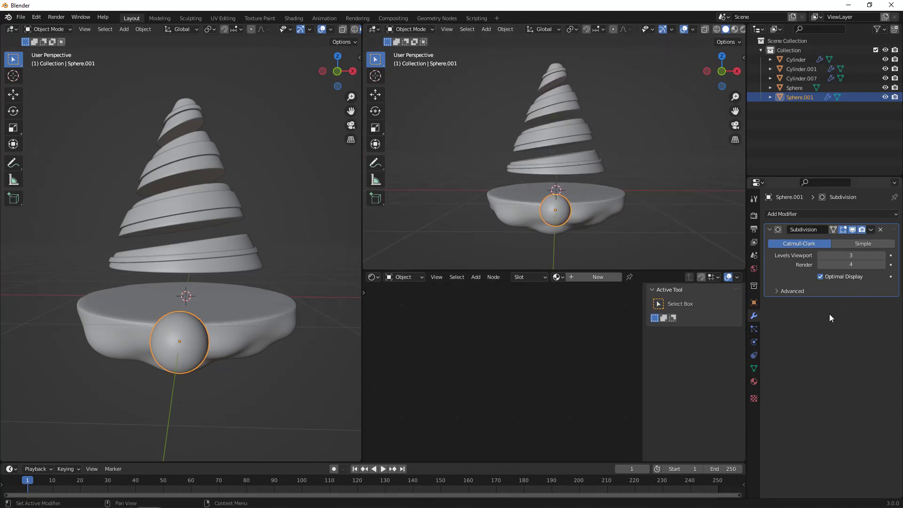
click(754, 382)
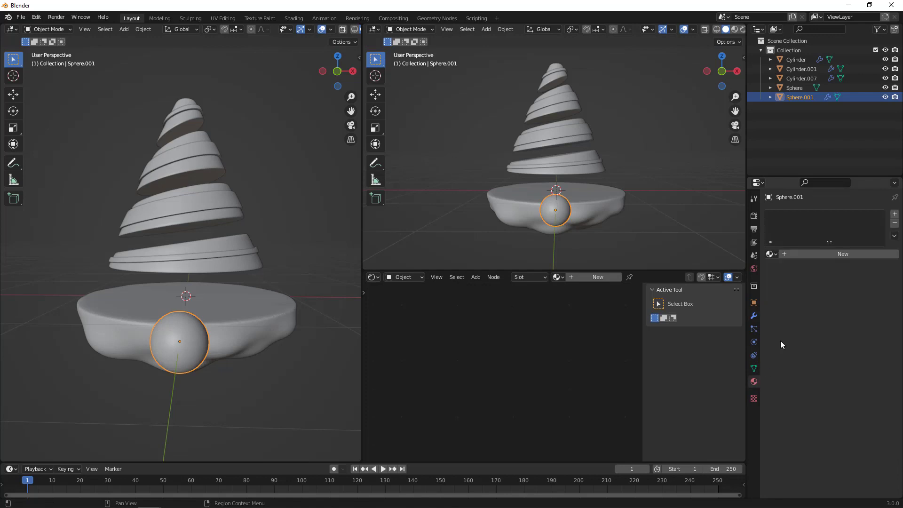
click(809, 254)
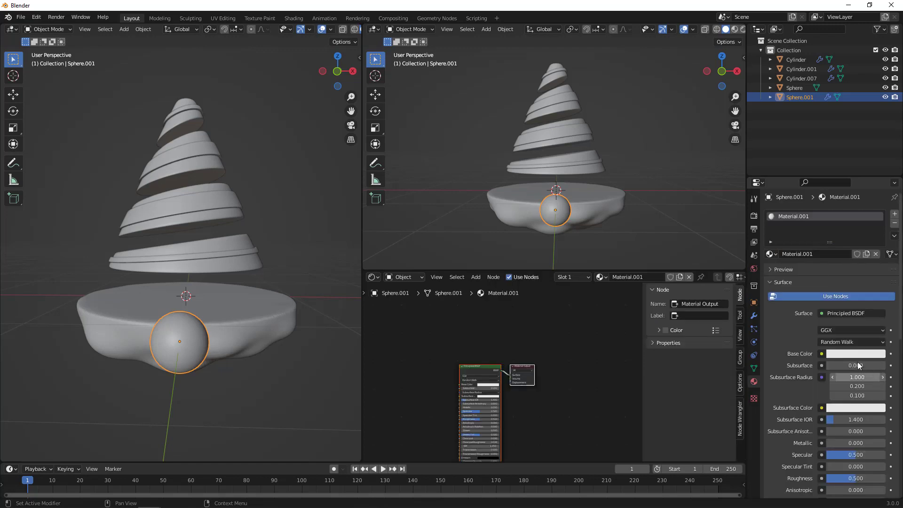
Add a Noise Texture node to the sphere's material and place it in front of the Principled BSDF node.
middle_drag(499, 337, 549, 309)
scroll(494, 347, up, 2)
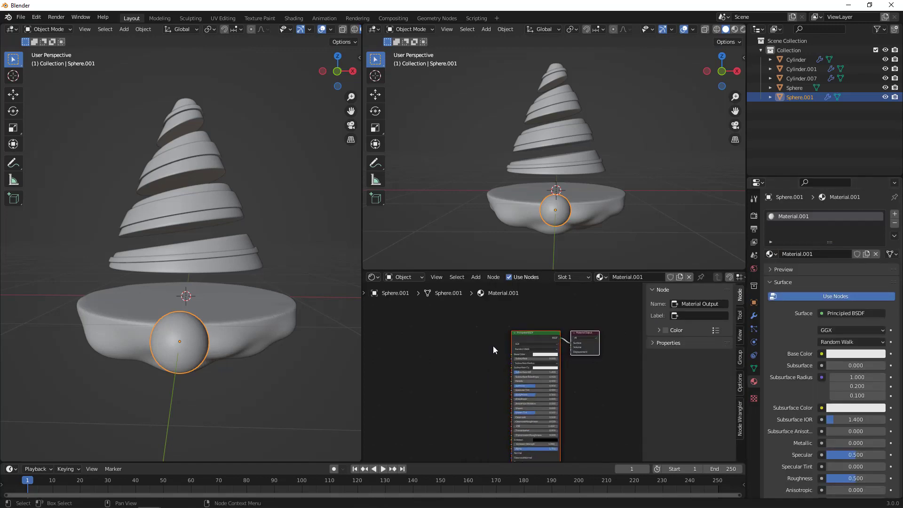
scroll(486, 352, up, 2)
mouse_move(469, 359)
middle_down()
mouse_move(488, 353)
mouse_move(480, 351)
middle_up()
scroll(480, 351, up, 1)
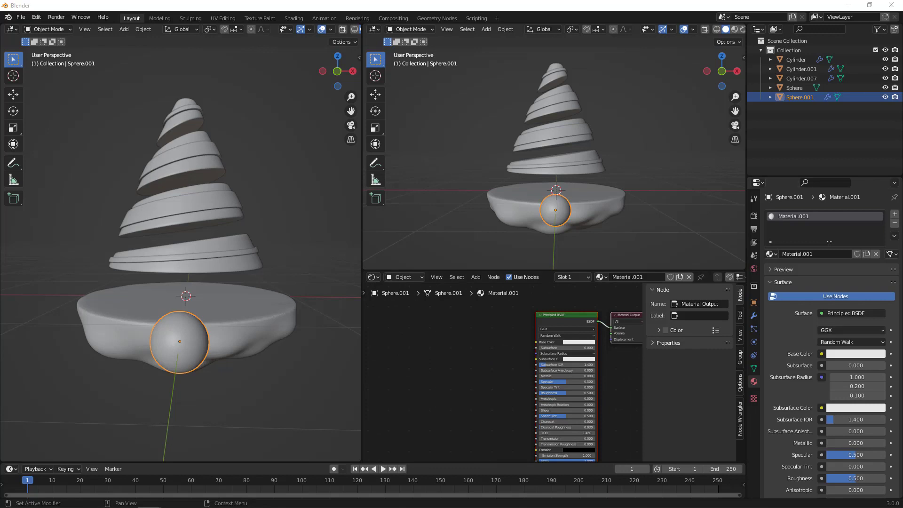
scroll(508, 329, down, 2)
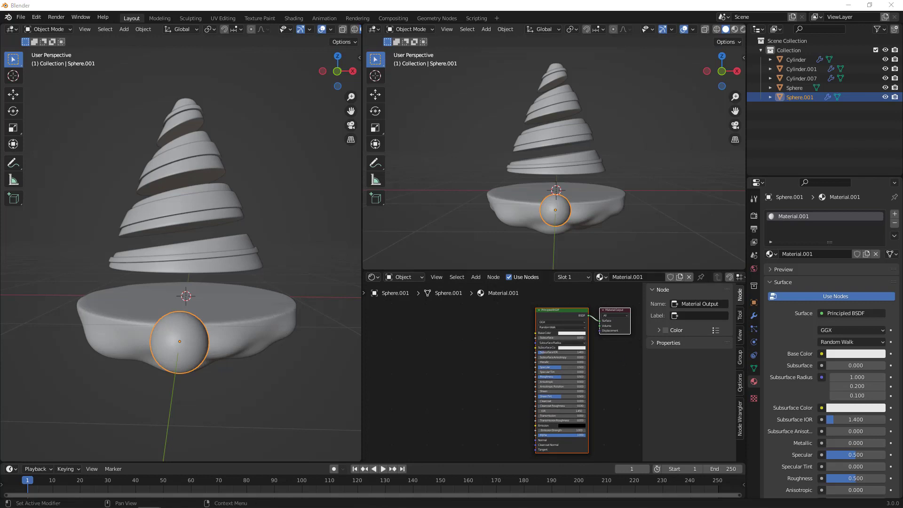
key(shift+a)
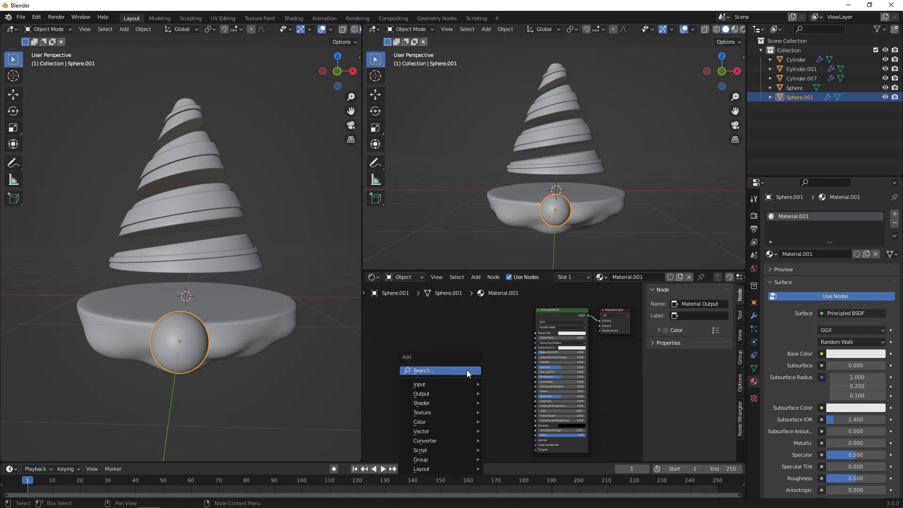
text(noi)
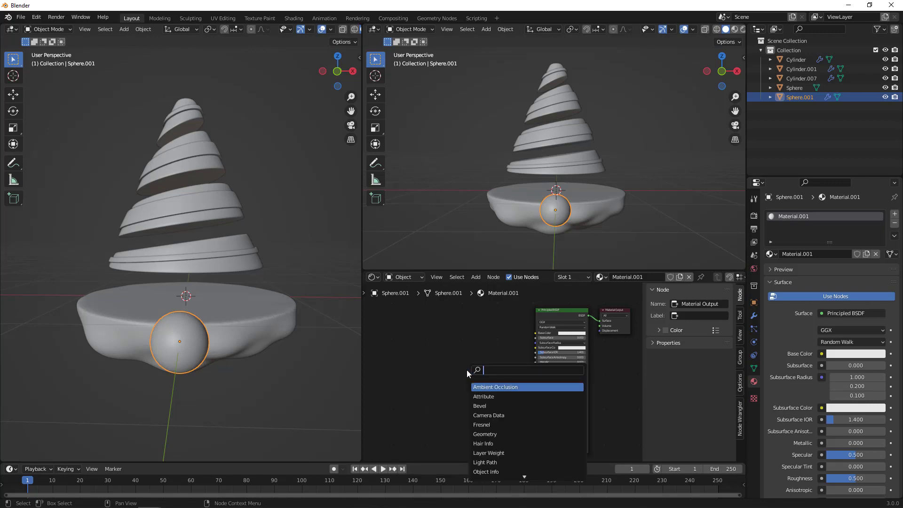
text(se)
key(Down)
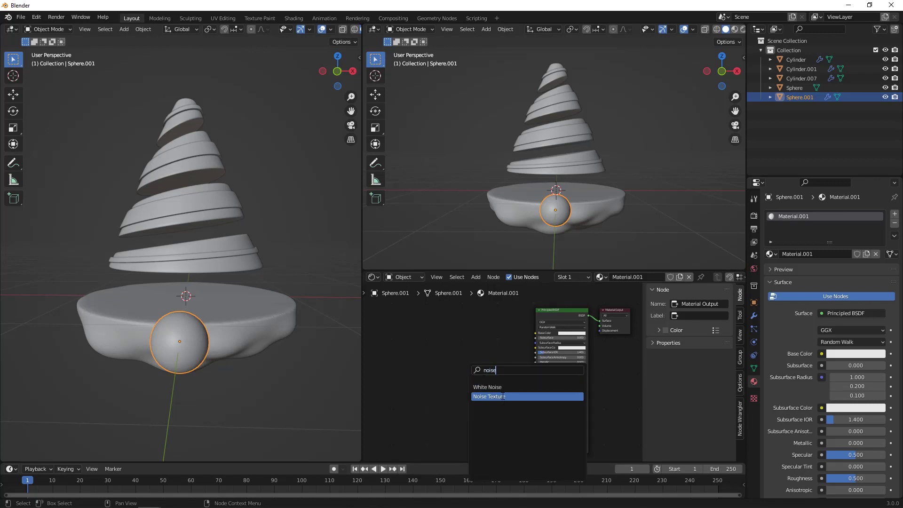
key(Return)
click(471, 342)
scroll(471, 342, up, 1)
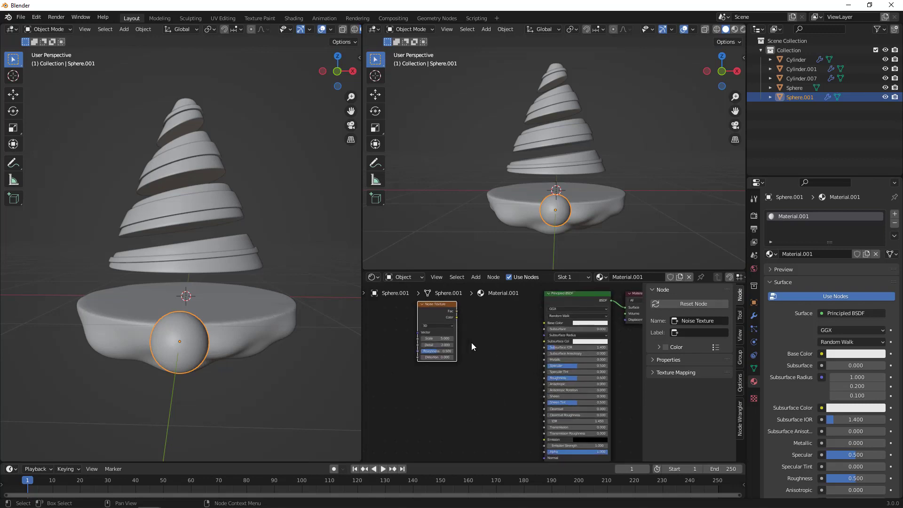
Add a ColorRamp node and link it between the Noise Texture's Color output and the Principled BSDF's Base Color input.
middle_drag(472, 343, 496, 367)
drag(464, 337, 448, 326)
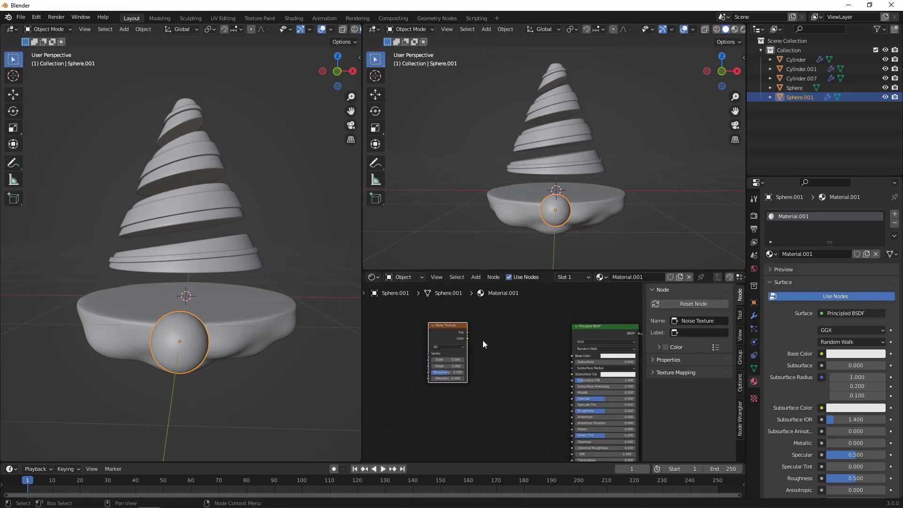
key(shift+a)
click(509, 342)
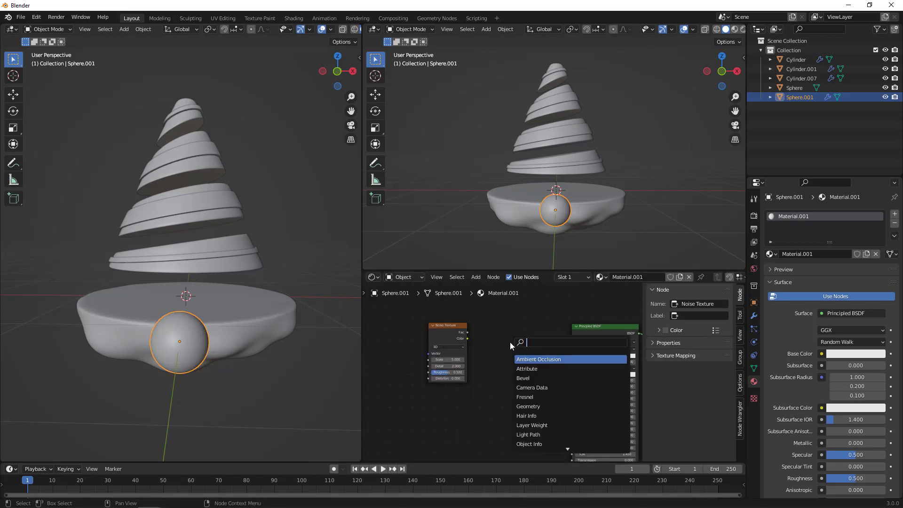
text(color)
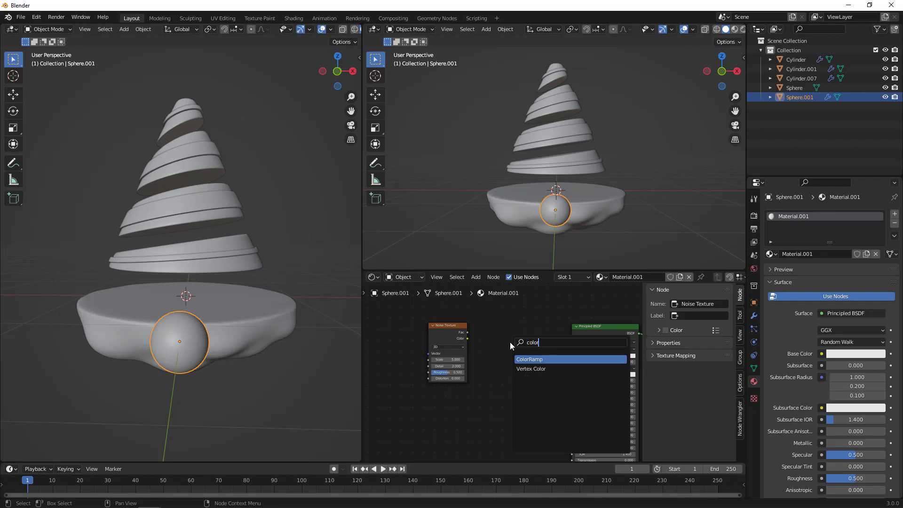
key(Return)
click(513, 335)
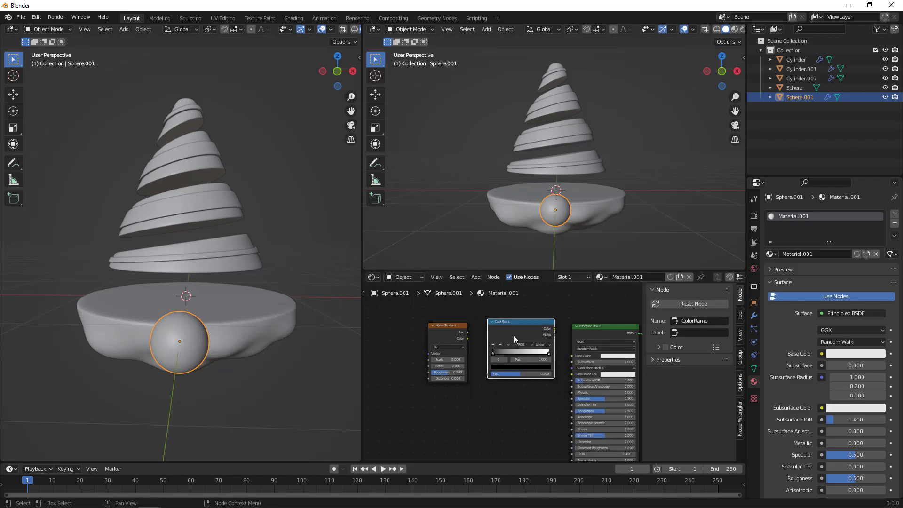
drag(556, 330, 572, 356)
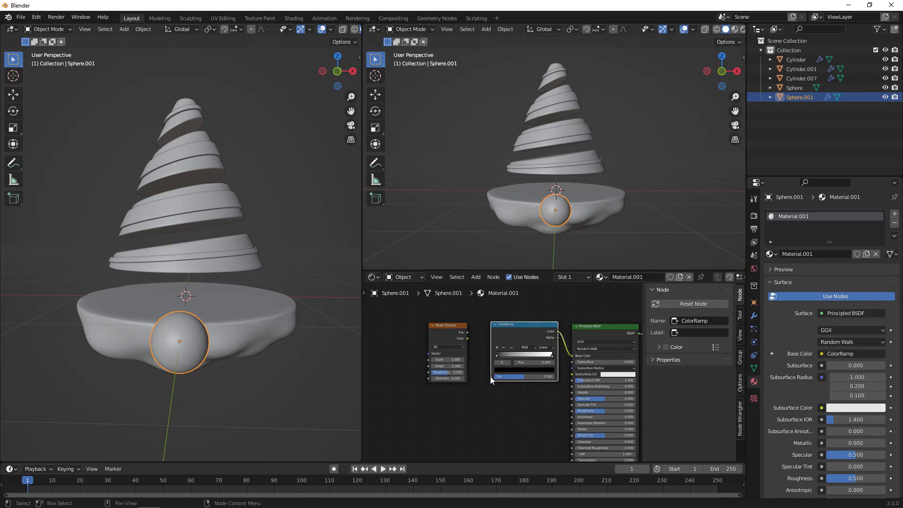
drag(467, 338, 490, 379)
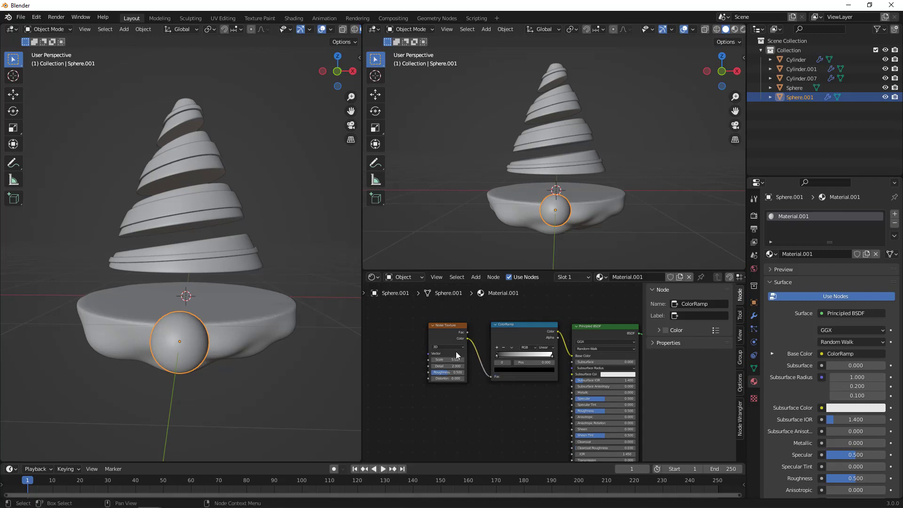
Add linked Texture Coordinate and Mapping nodes in front of the Noise Texture node with Node Wrangler.
click(444, 328)
key(ctrl+t)
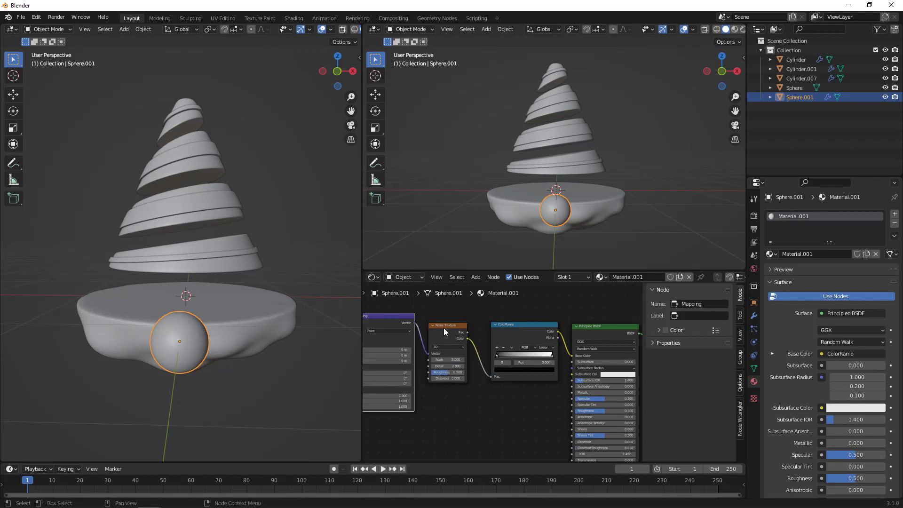
scroll(498, 335, down, 1)
middle_drag(459, 378, 531, 369)
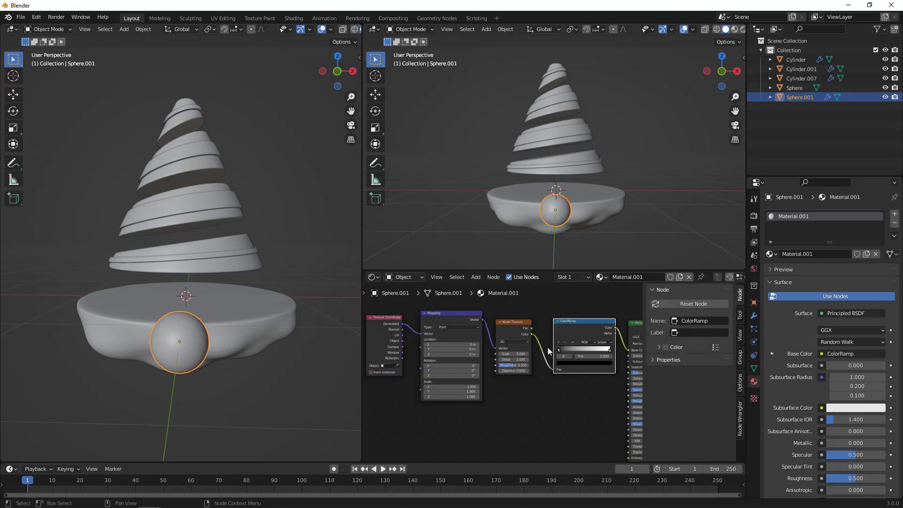
click(36, 18)
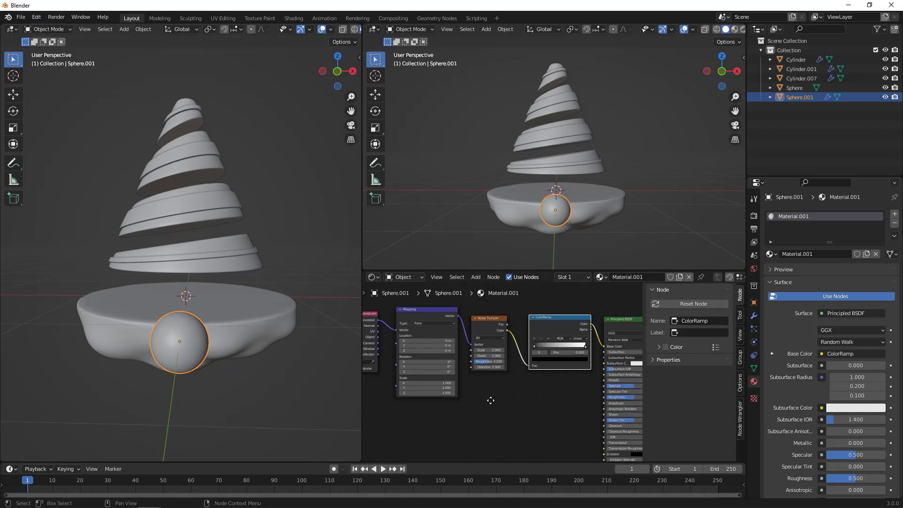
Sharpen the ColorRamp transition by moving the black stop to about 0.432 and the white stop to about 0.441.
middle_drag(514, 404, 459, 430)
scroll(489, 400, up, 3)
scroll(465, 430, up, 3)
scroll(459, 429, up, 1)
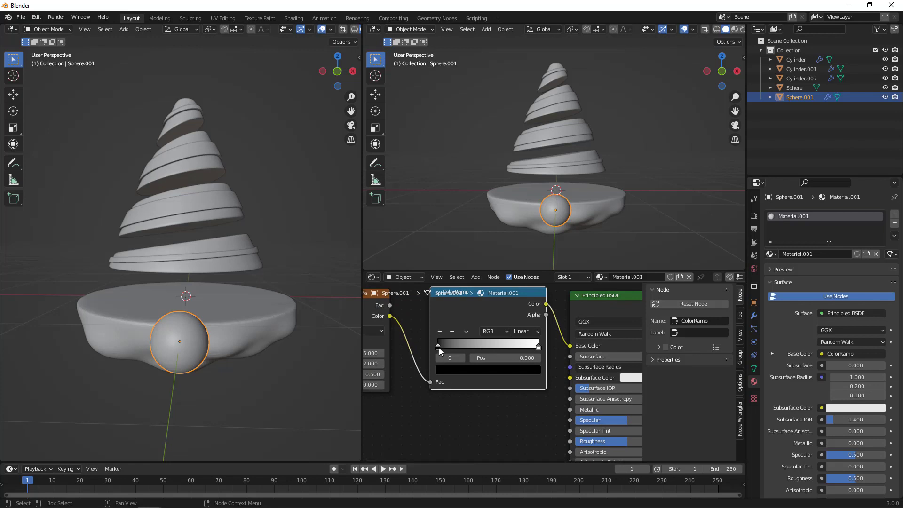
drag(439, 348, 482, 352)
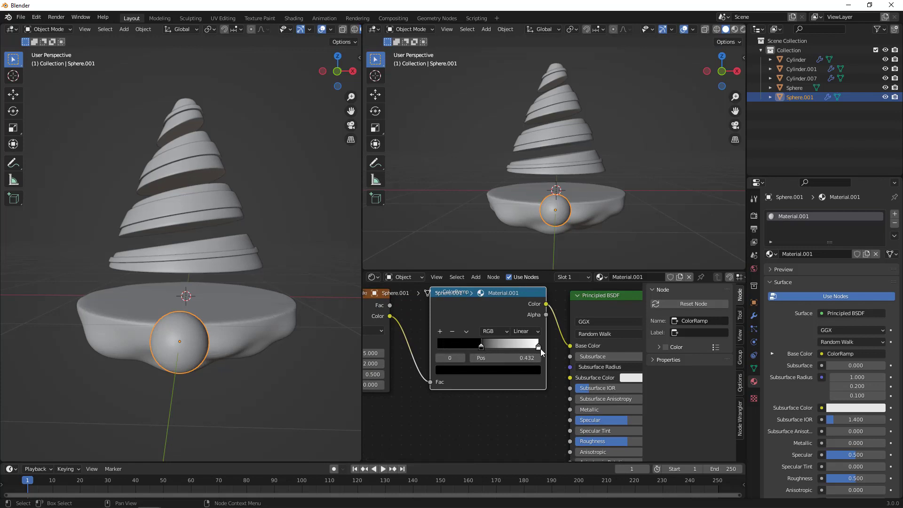
drag(540, 349, 487, 358)
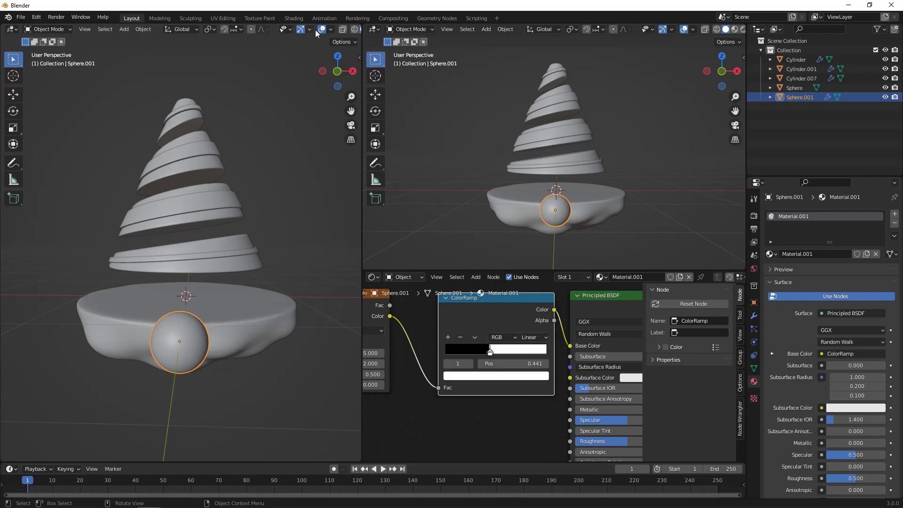
Widen the large 3D viewport, show it in Material Preview, and shift the ColorRamp's black stop to about 0.532 and white stop to about 0.541.
drag(363, 40, 391, 46)
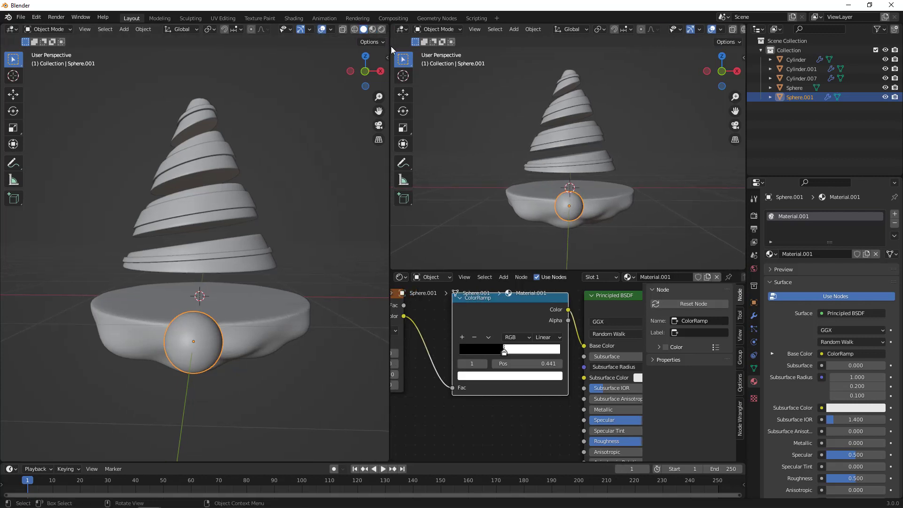
click(372, 30)
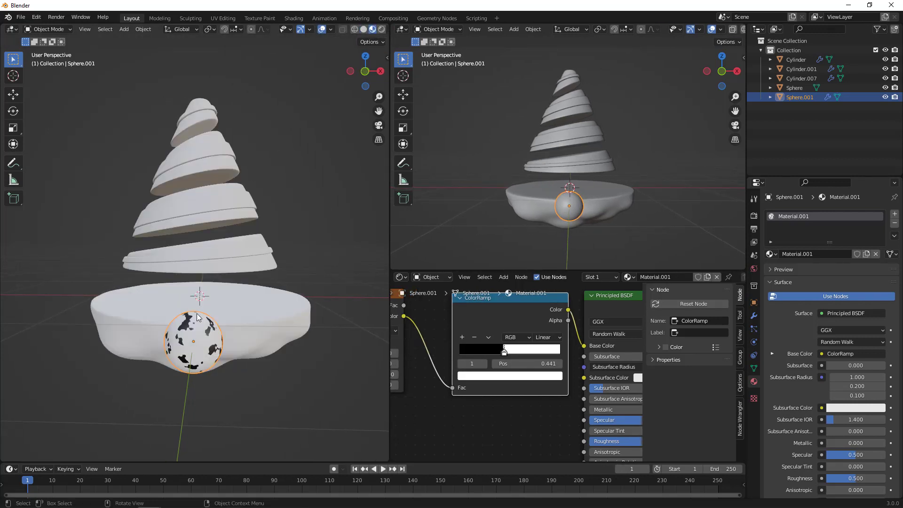
drag(506, 354, 514, 355)
click(515, 354)
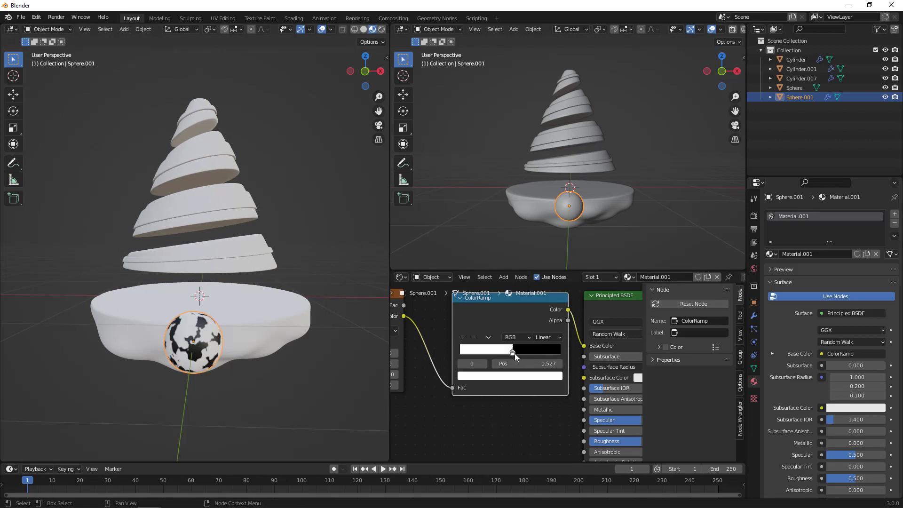
drag(515, 354, 514, 353)
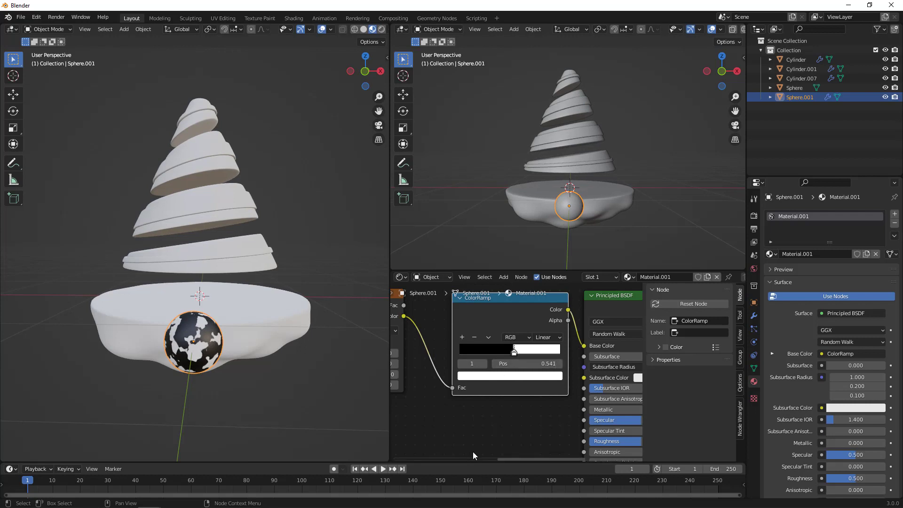
Change the ColorRamp's white stop to pure red with full saturation and a value of 1.000.
scroll(496, 423, up, 1)
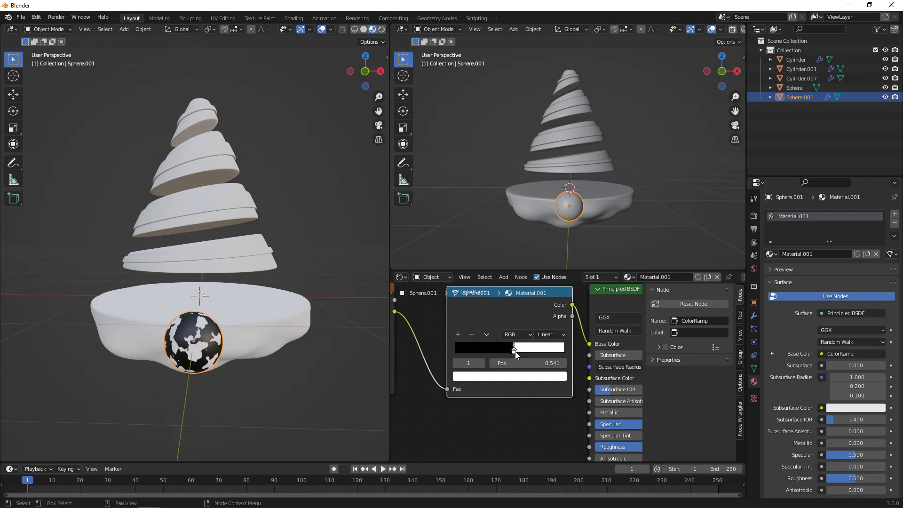
click(521, 379)
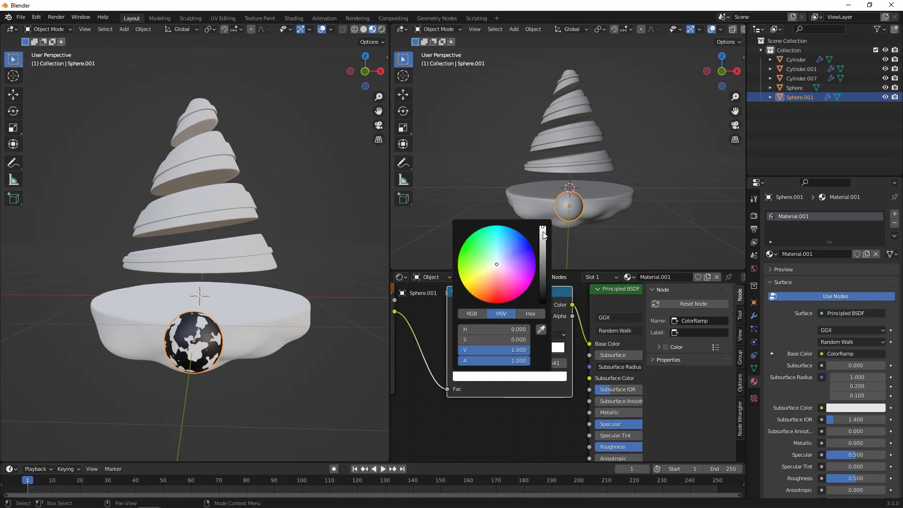
drag(505, 269, 497, 303)
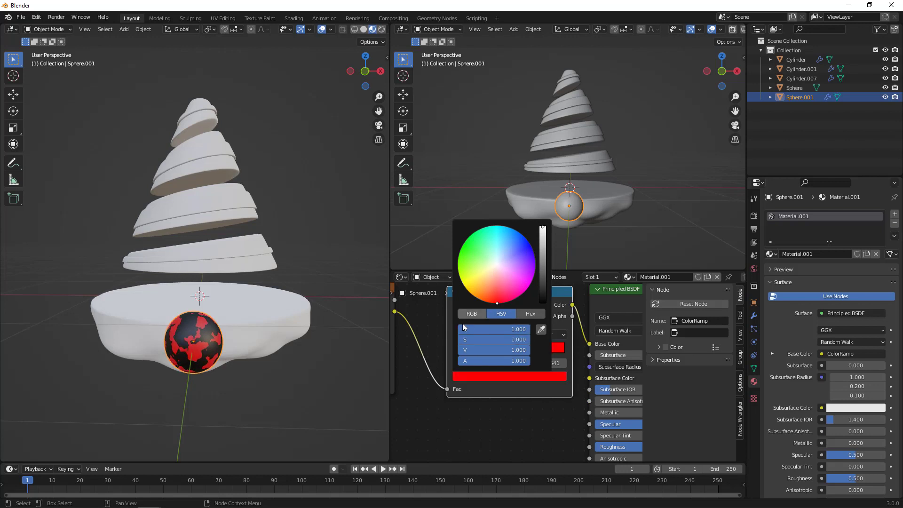
Change the ColorRamp's black stop to dark green with hue 0.333, saturation 0.981 and value about 0.323.
click(512, 352)
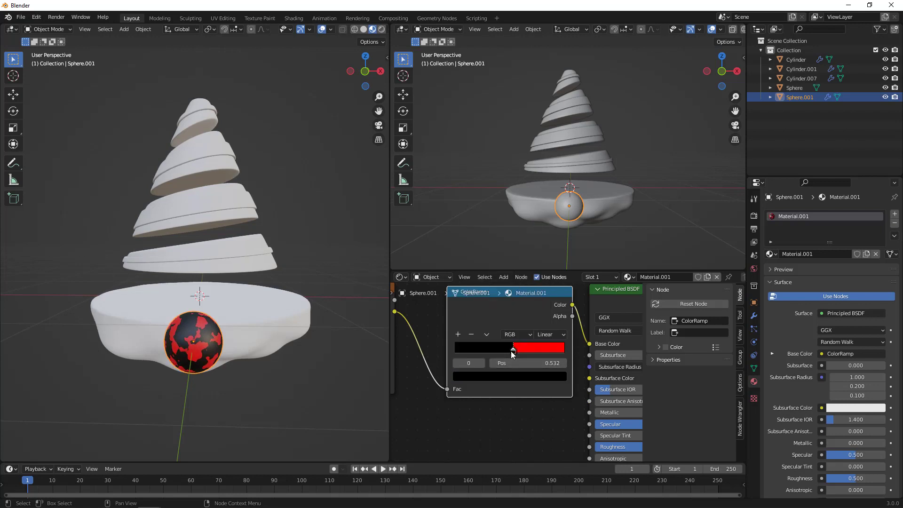
click(512, 376)
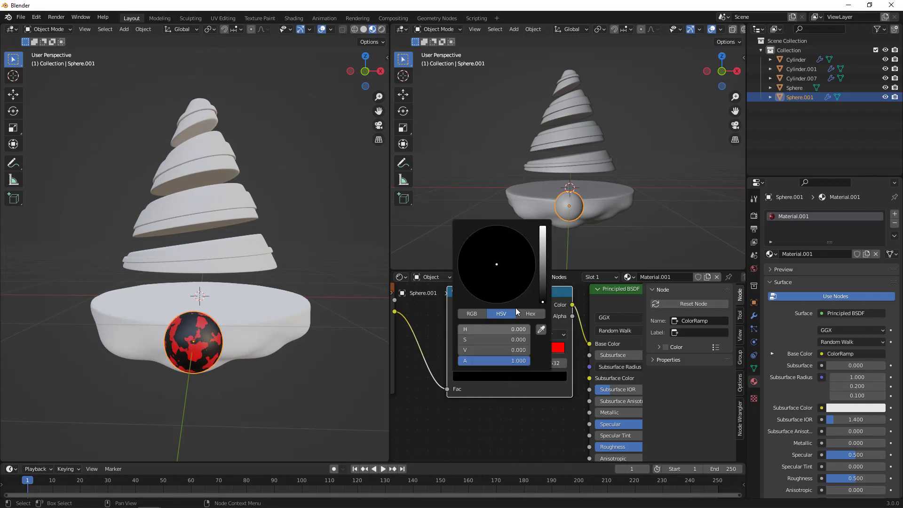
drag(540, 296, 542, 227)
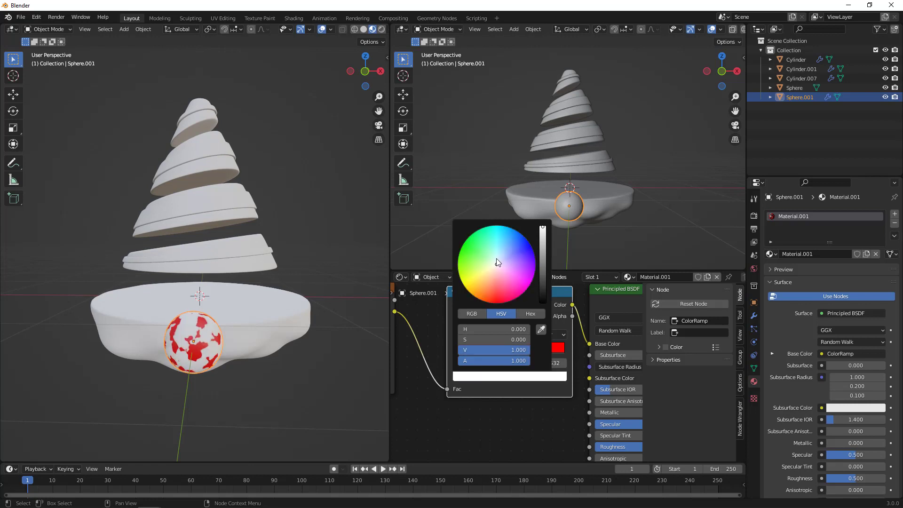
drag(496, 258, 470, 258)
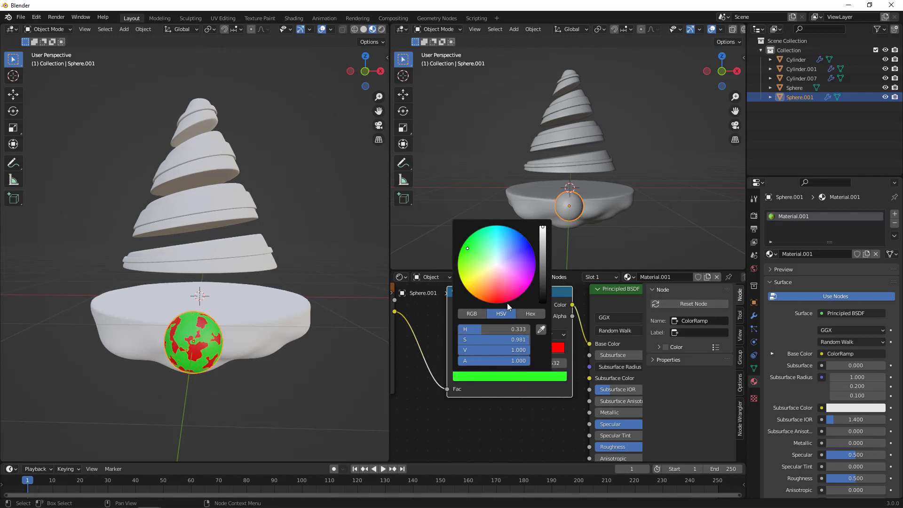
drag(518, 350, 473, 350)
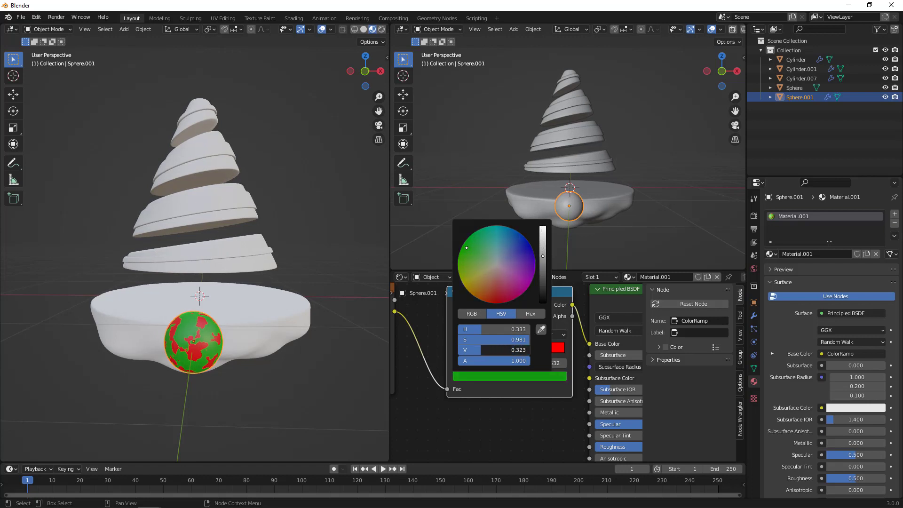
Open the Noise Texture's Detail value for editing, and shift the node slightly closer to the ColorRamp node.
scroll(443, 390, down, 7)
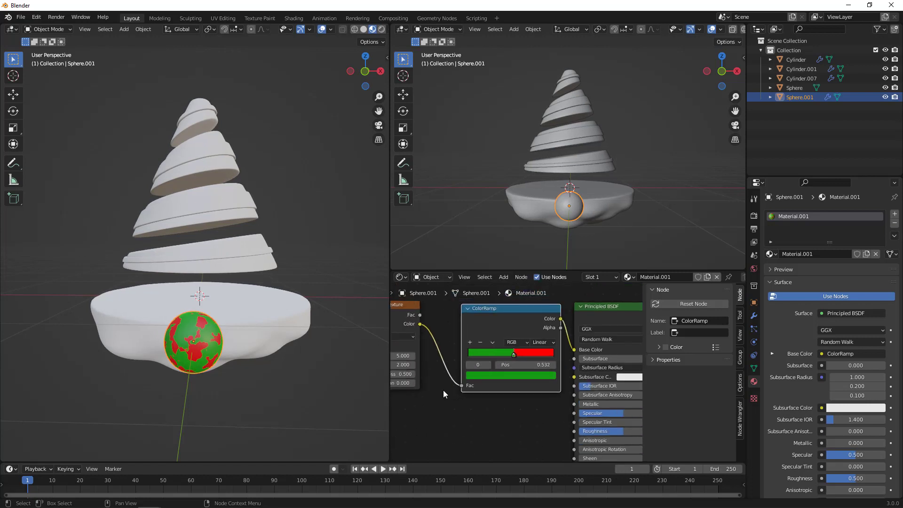
scroll(490, 376, up, 3)
middle_drag(432, 403, 532, 473)
scroll(503, 419, up, 4)
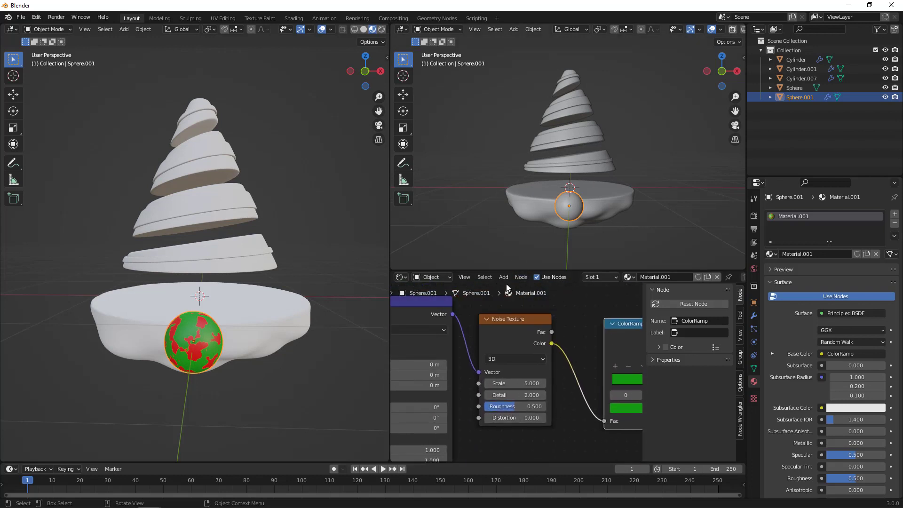
click(517, 395)
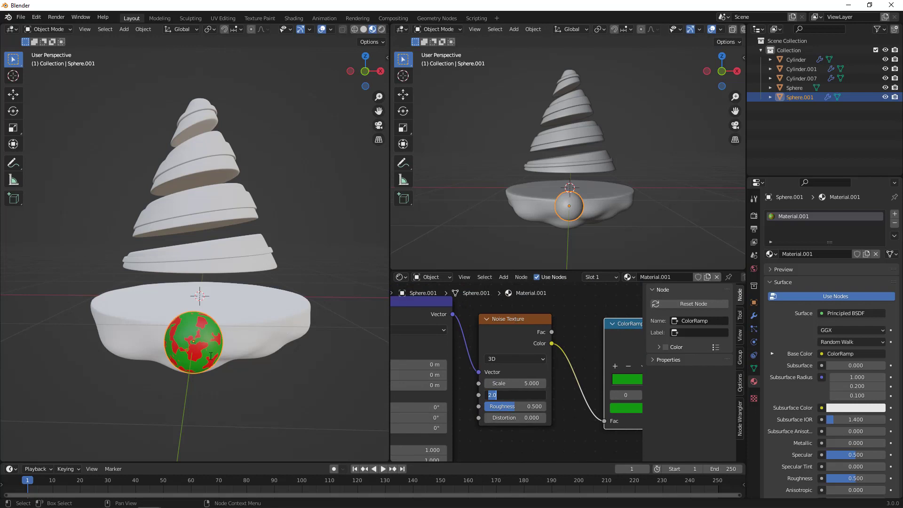
click(521, 321)
drag(518, 320, 536, 319)
scroll(521, 344, down, 7)
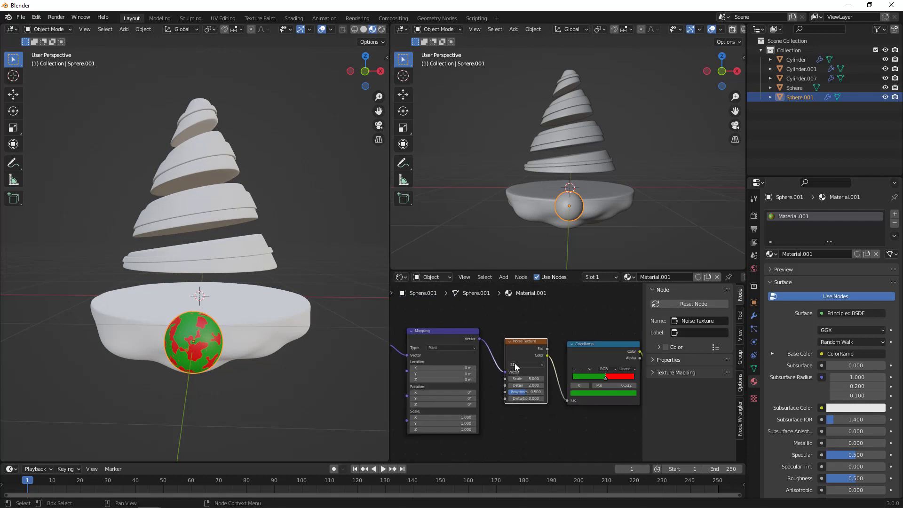
Move the Texture Coordinate and Mapping nodes away from the Noise Texture to open a gap between them.
scroll(515, 365, down, 3)
middle_drag(489, 396, 566, 382)
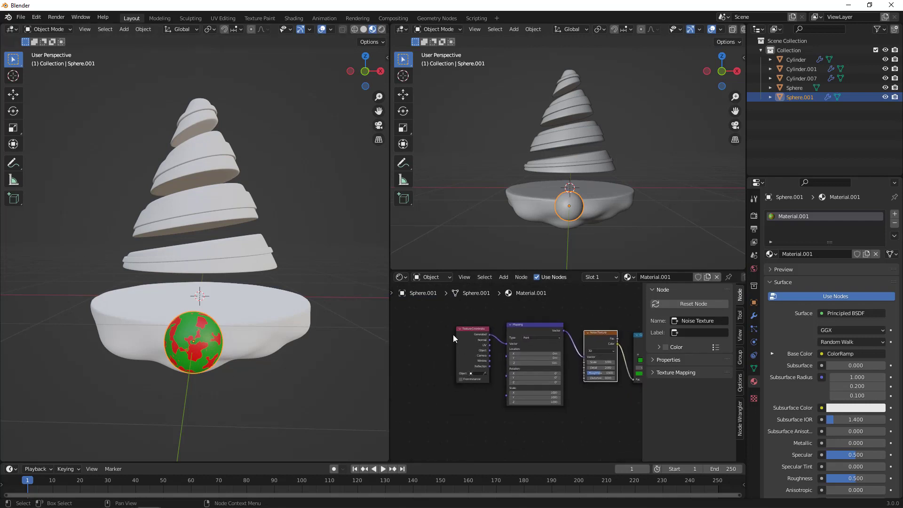
drag(442, 308, 566, 422)
key(g)
click(527, 324)
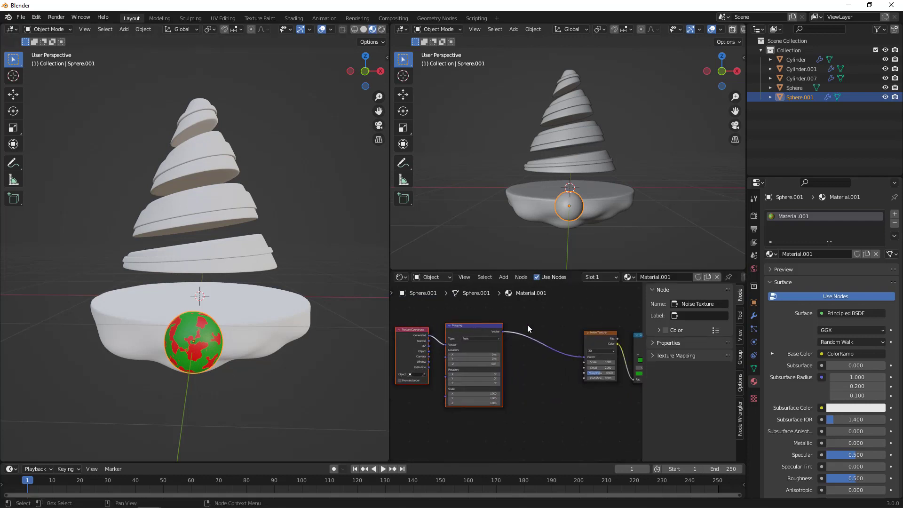
scroll(529, 325, up, 1)
click(516, 388)
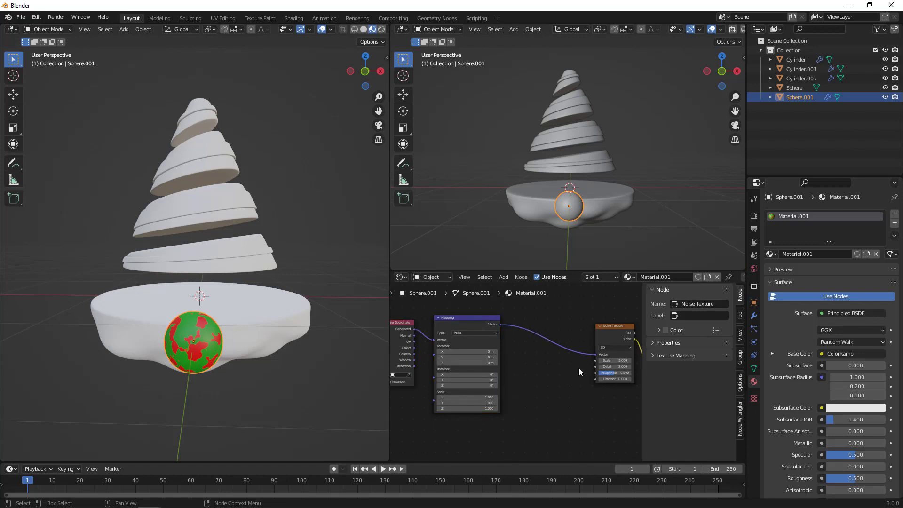
Add a Separate XYZ node and insert it into the link between the Mapping and Noise Texture nodes.
key(shift+a)
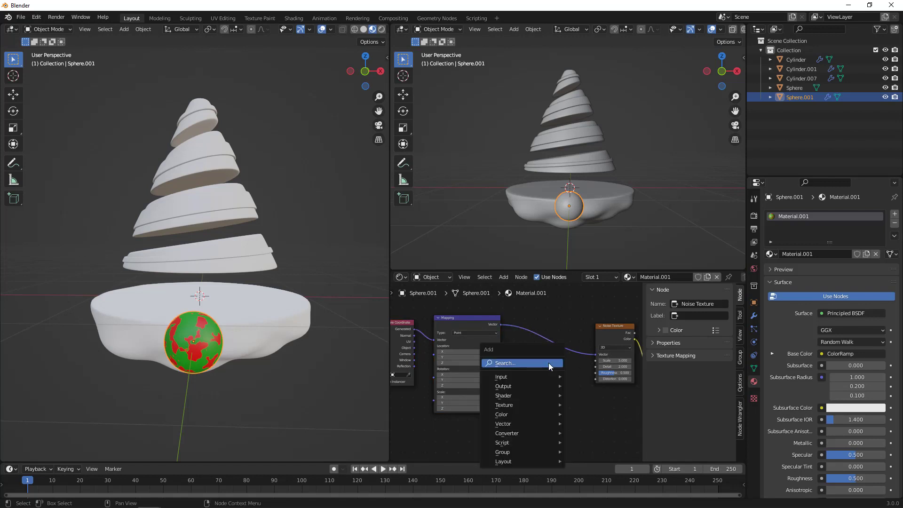
click(549, 364)
text(sepa)
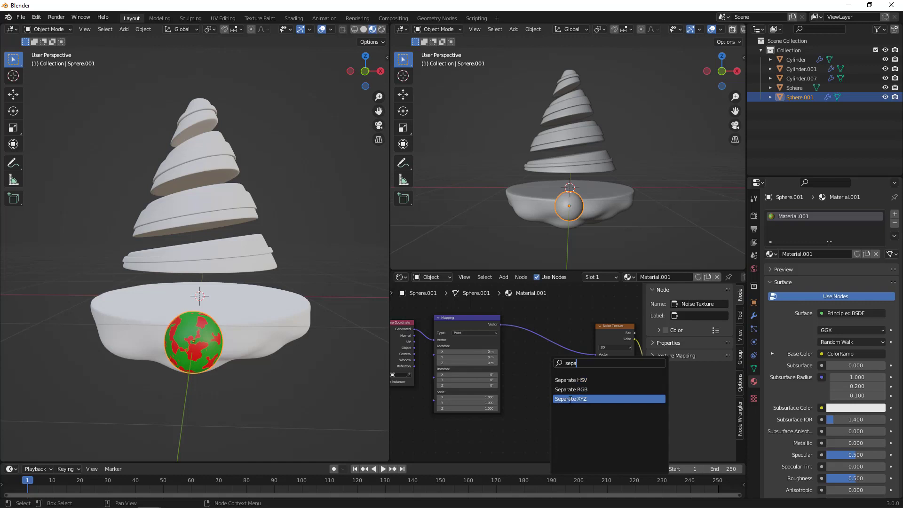
click(570, 399)
click(552, 350)
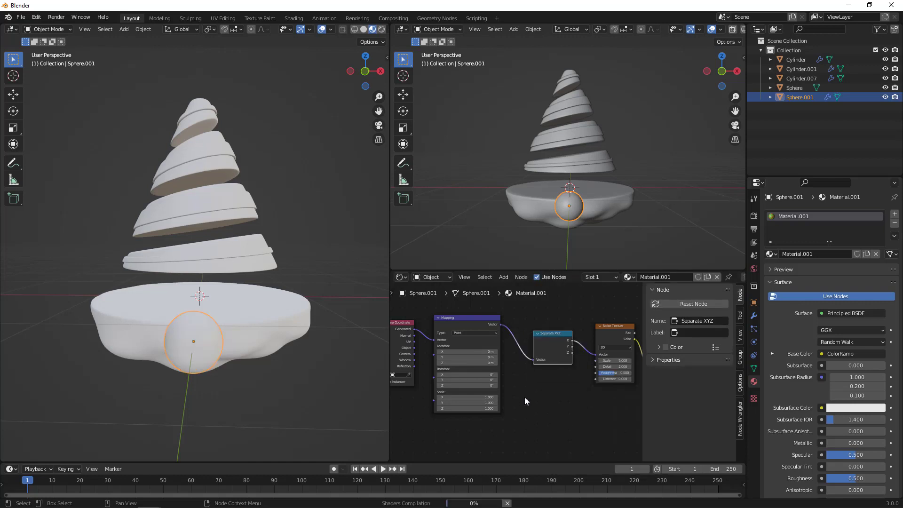
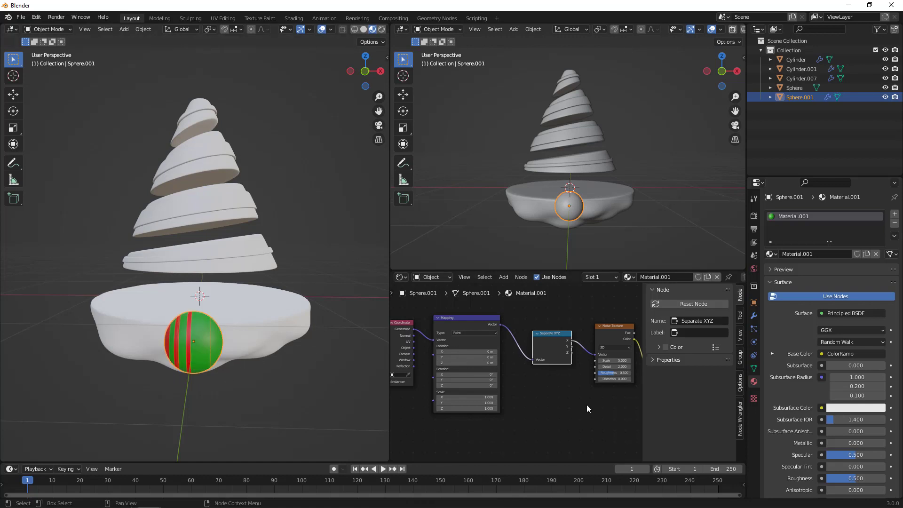
Feed the Noise Texture's Vector input from the Y output of Separate XYZ instead of X, and check the stripes on the sphere.
middle_drag(586, 405, 492, 393)
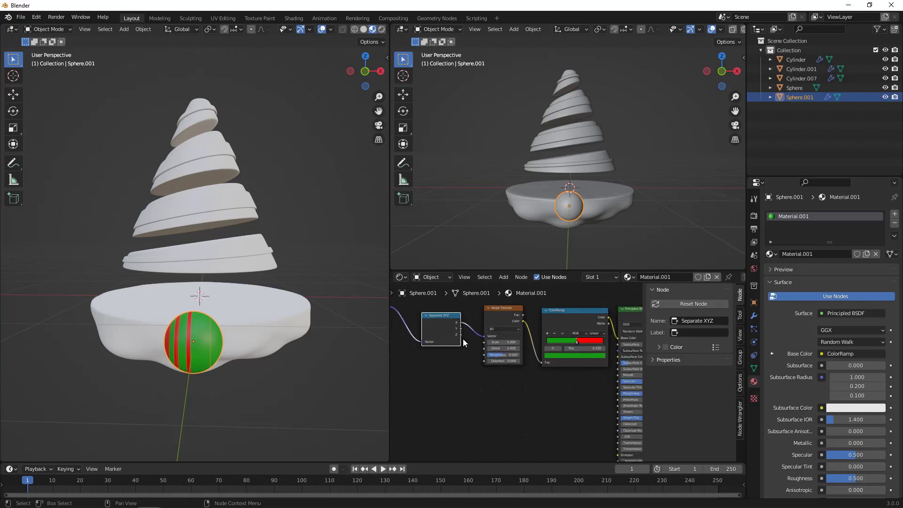
scroll(461, 339, up, 3)
middle_drag(452, 353, 469, 399)
scroll(466, 398, up, 2)
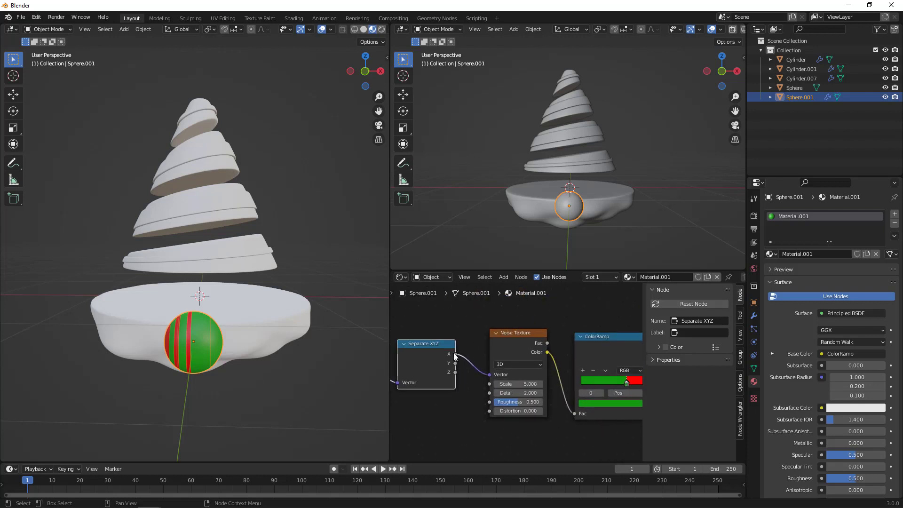
drag(455, 364, 492, 380)
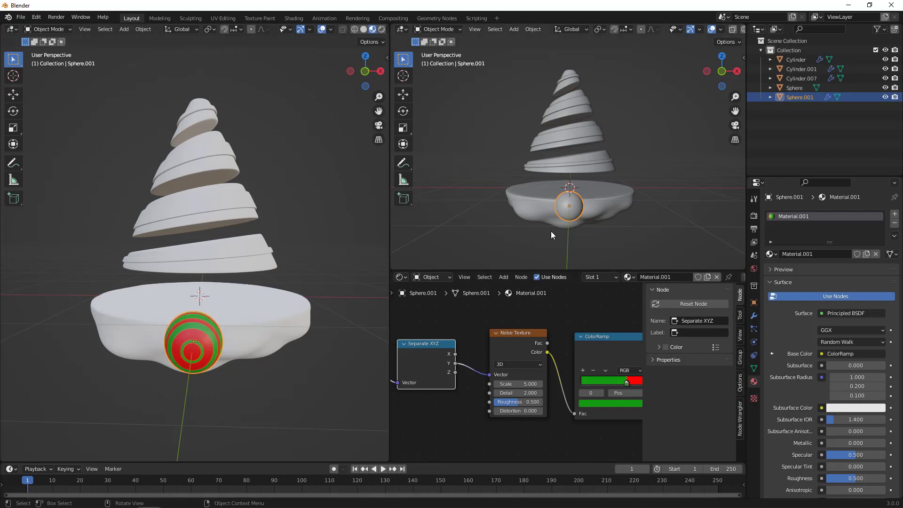
middle_drag(263, 347, 132, 364)
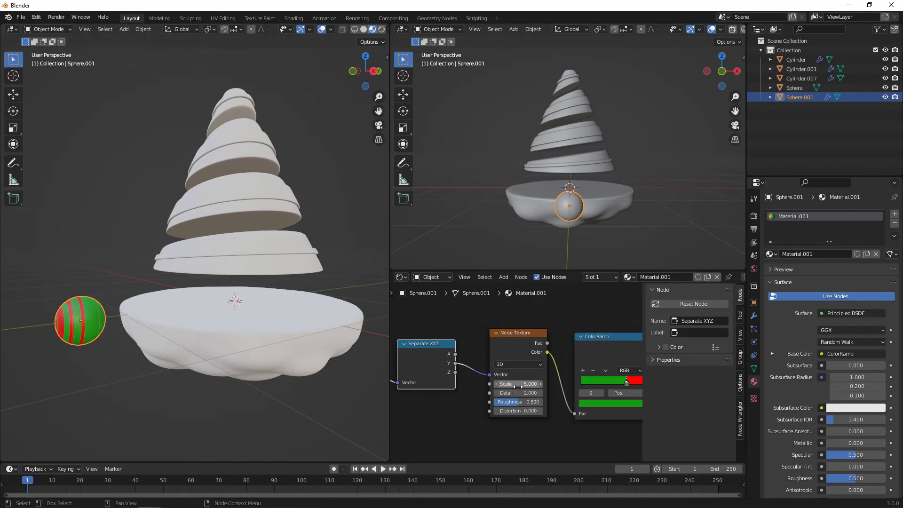
Set the Noise Texture's Scale to 3, Detail to 0 and Roughness to 0.
drag(521, 384, 492, 403)
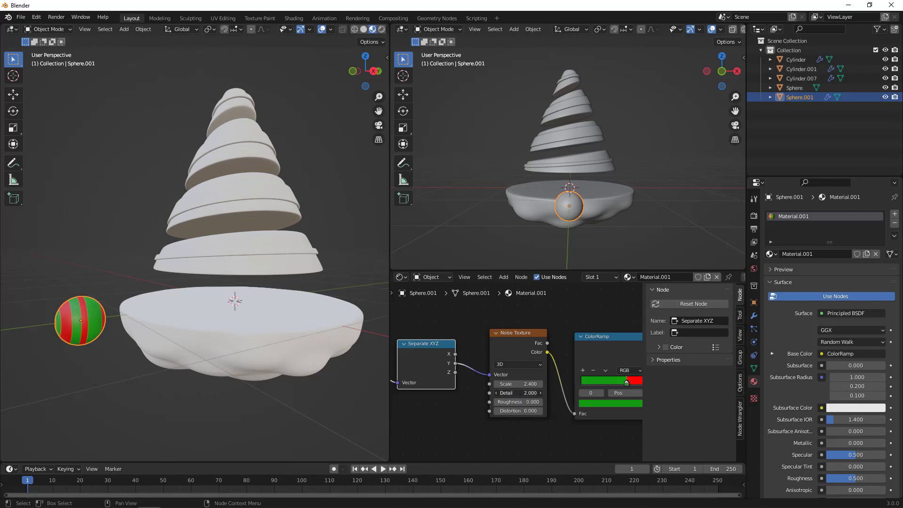
drag(517, 393, 498, 394)
middle_drag(62, 353, 224, 356)
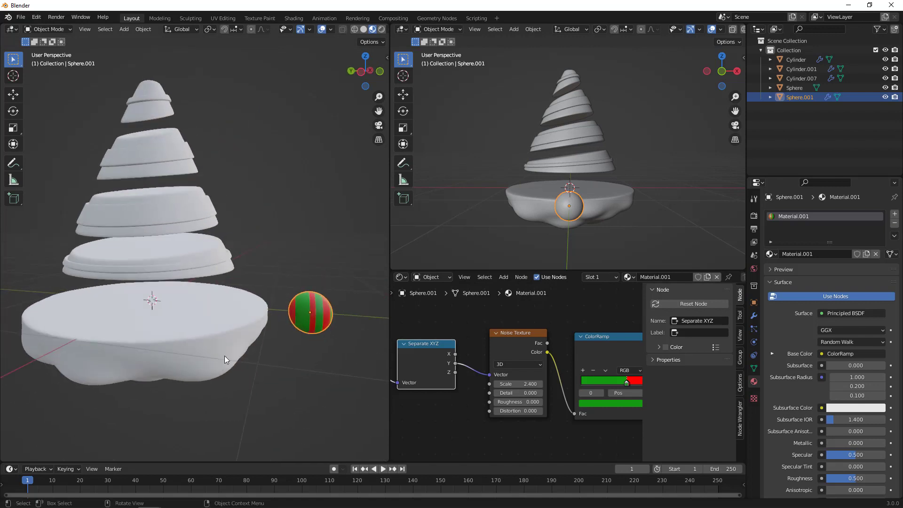
scroll(255, 352, up, 4)
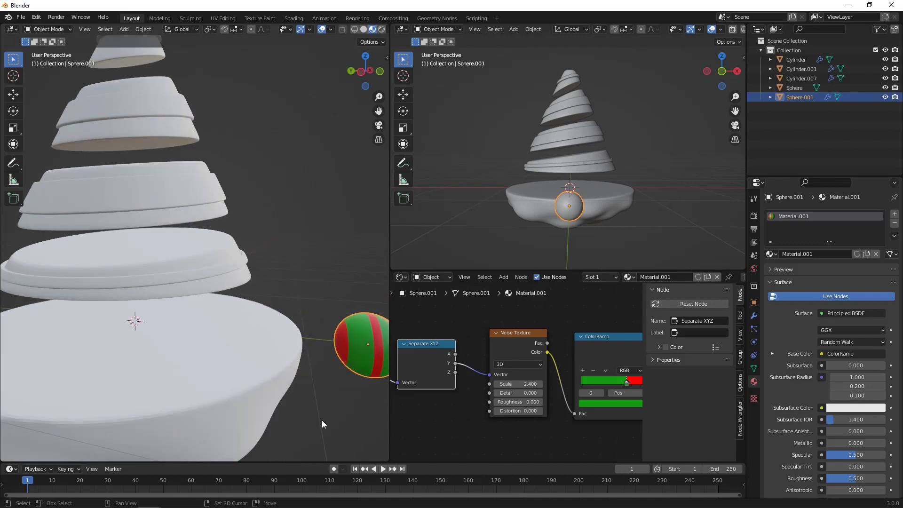
shift+middle_drag(321, 419, 256, 402)
middle_drag(256, 403, 233, 392)
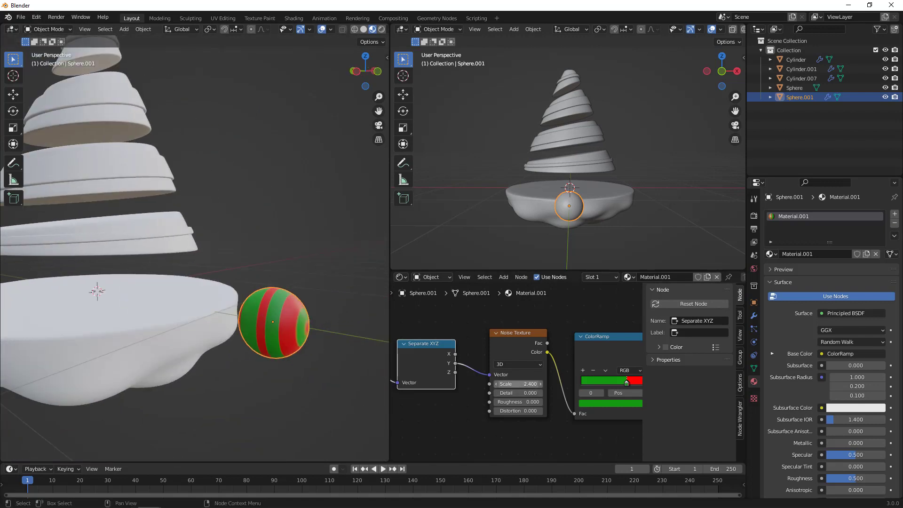
drag(517, 384, 541, 383)
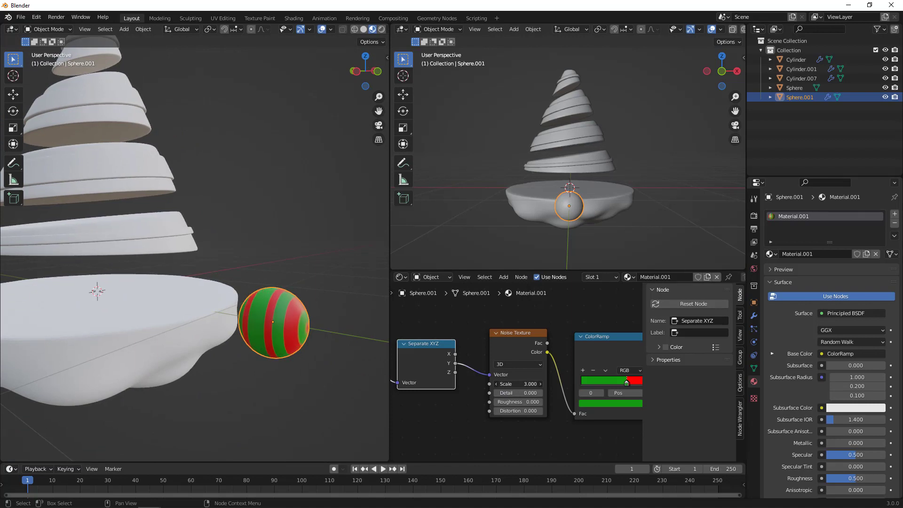
Duplicate the ColorRamp node, place the copy below the original and link the Noise Texture's output to the copy's Fac input.
middle_drag(310, 402, 178, 371)
scroll(145, 418, up, 2)
scroll(546, 404, down, 3)
middle_drag(549, 407, 493, 381)
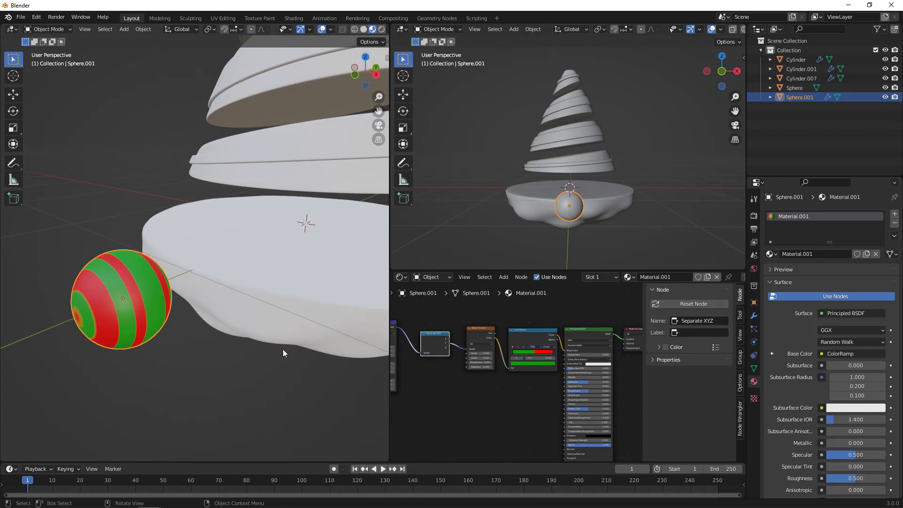
scroll(436, 371, up, 3)
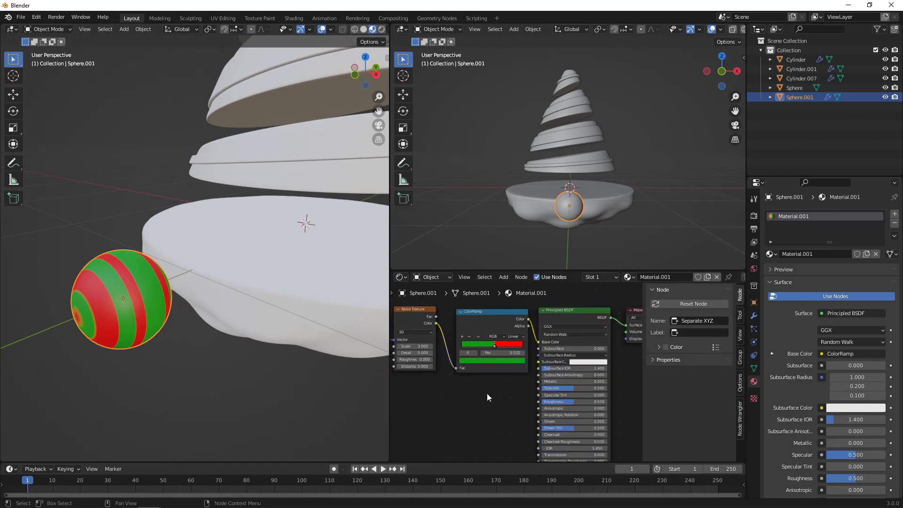
click(493, 332)
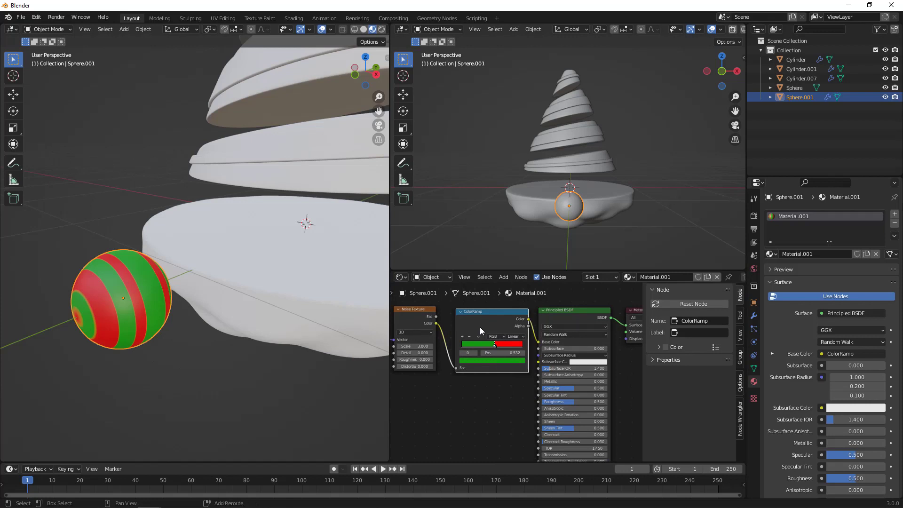
key(shift+d)
click(474, 408)
middle_drag(458, 410, 421, 388)
drag(441, 308, 457, 427)
Recolor the duplicated ColorRamp's green stop to black and its red stop to white.
middle_drag(468, 447, 431, 424)
scroll(460, 423, up, 4)
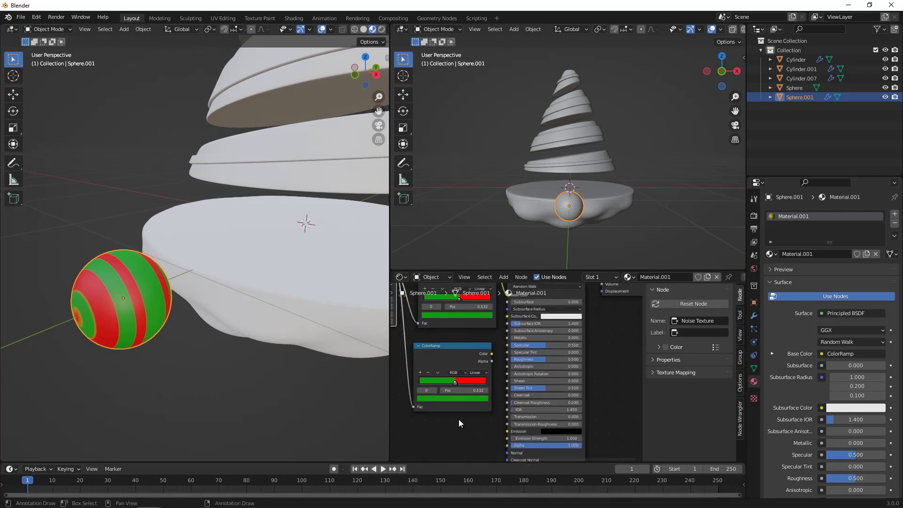
middle_drag(471, 448, 490, 455)
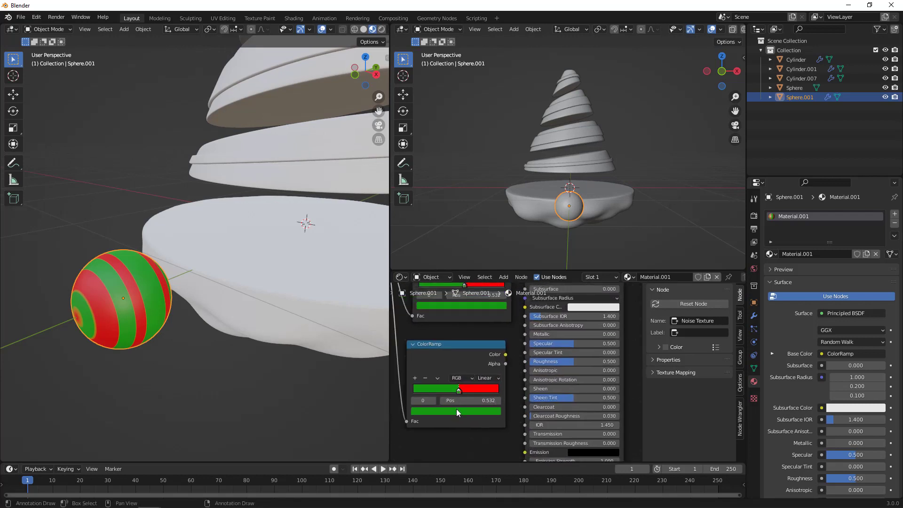
click(458, 412)
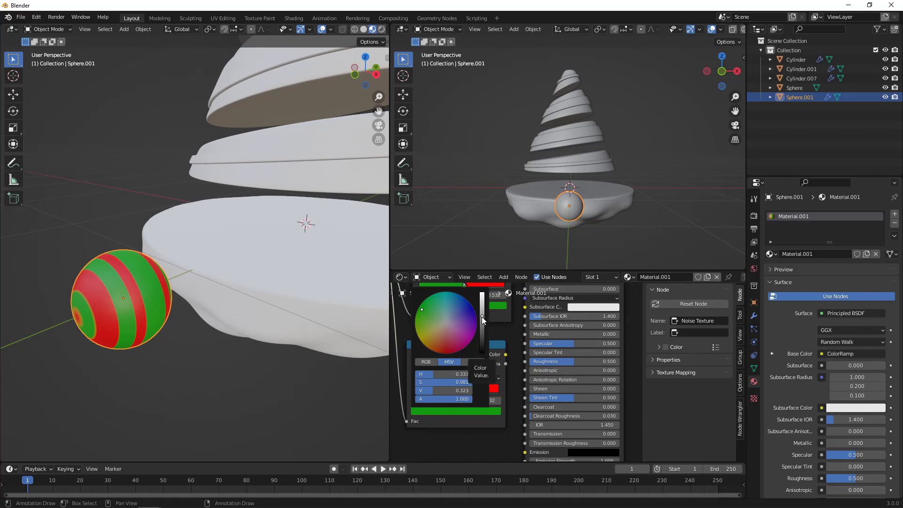
drag(483, 320, 482, 355)
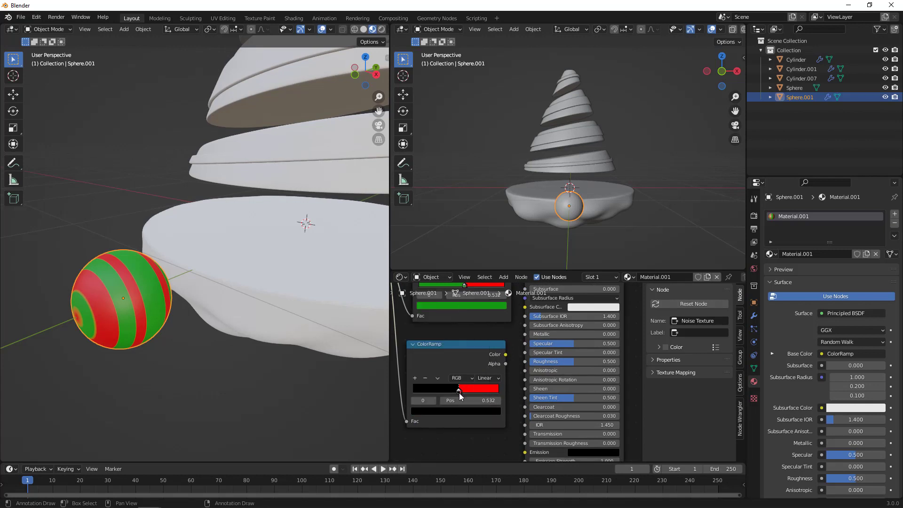
click(460, 391)
click(460, 412)
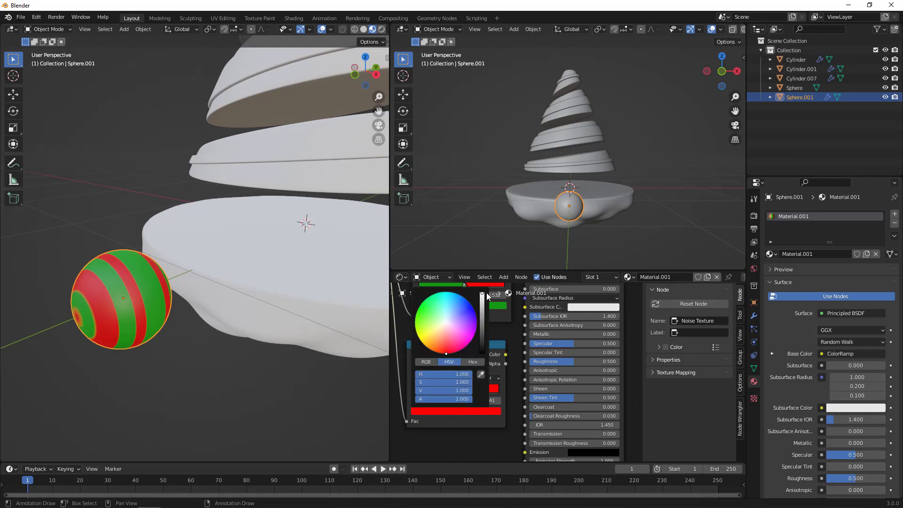
click(483, 294)
drag(465, 390, 418, 385)
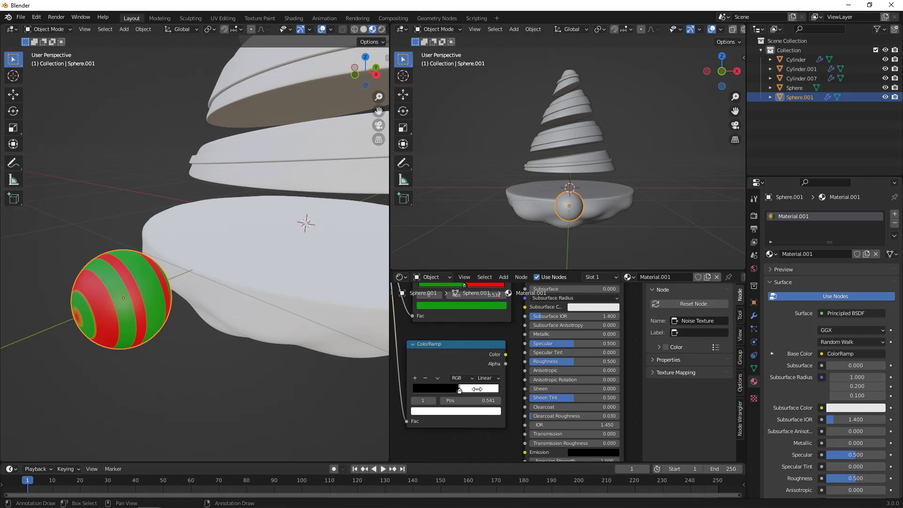
Connect the black-and-white ColorRamp's Color output to the Principled BSDF's Specular input and set the shader's Roughness to 0.105.
scroll(506, 370, up, 2)
middle_drag(515, 364, 505, 383)
drag(496, 370, 518, 358)
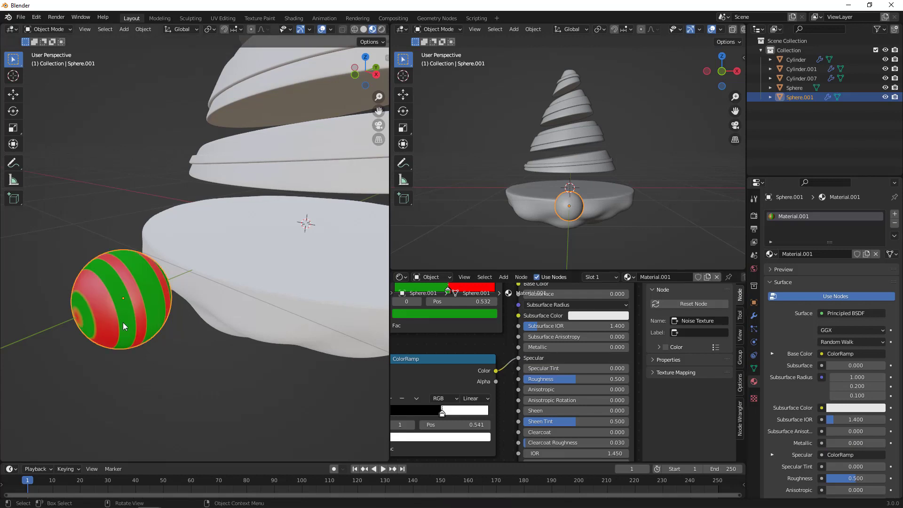
middle_drag(120, 363, 371, 371)
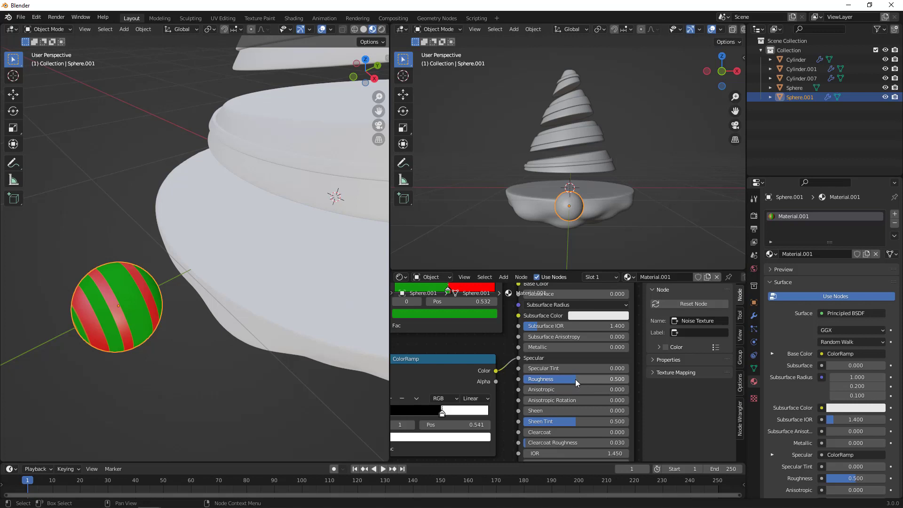
drag(574, 378, 533, 379)
middle_drag(187, 317, 304, 368)
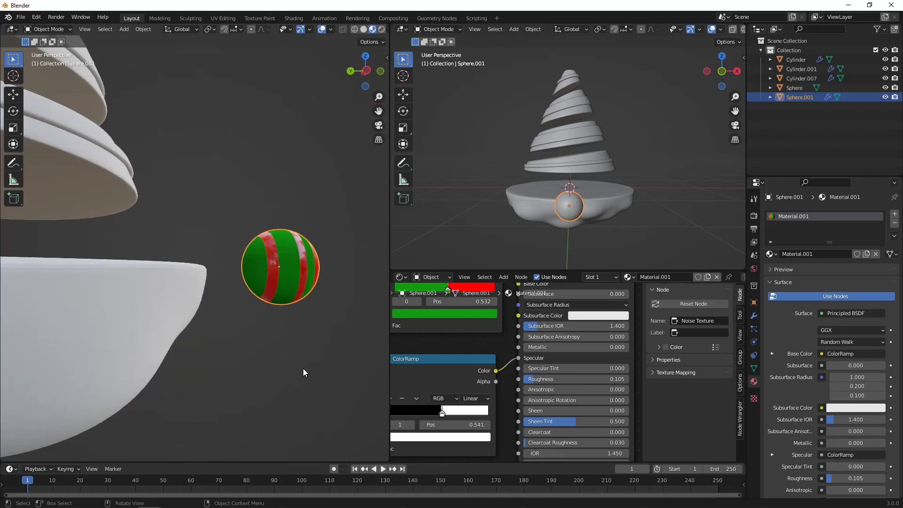
Try lightening the black stop of the specular ColorRamp to dark grey and return it to black.
click(442, 414)
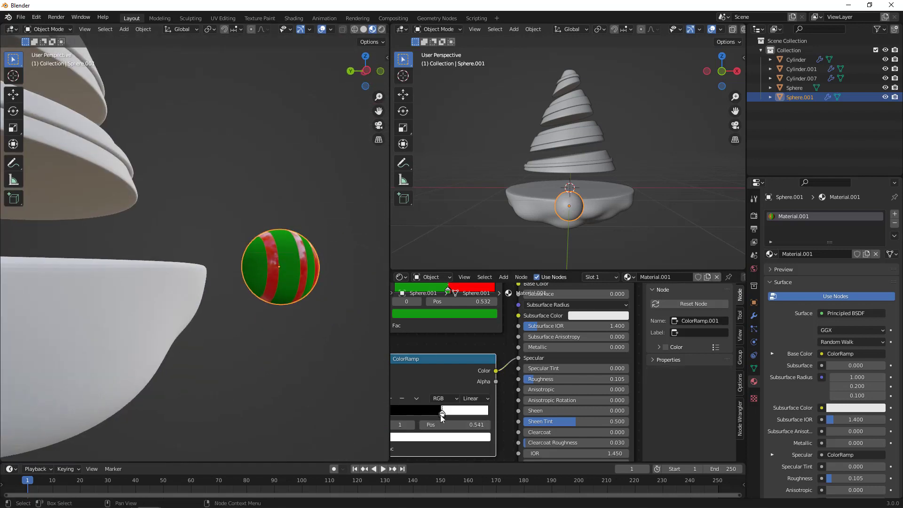
click(442, 415)
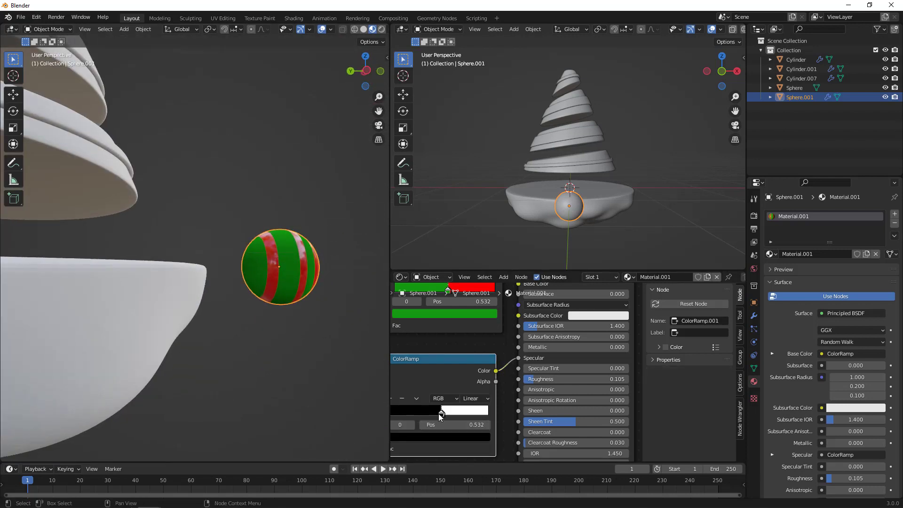
click(435, 437)
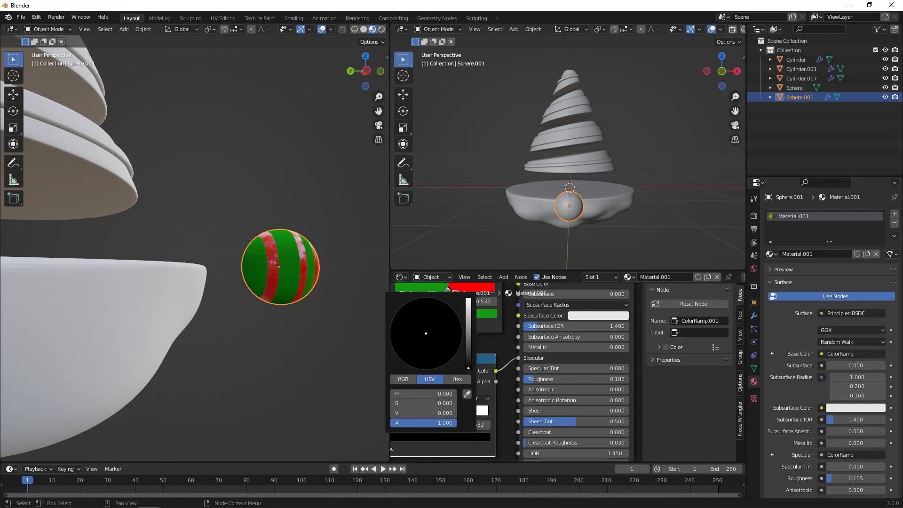
drag(469, 368, 468, 350)
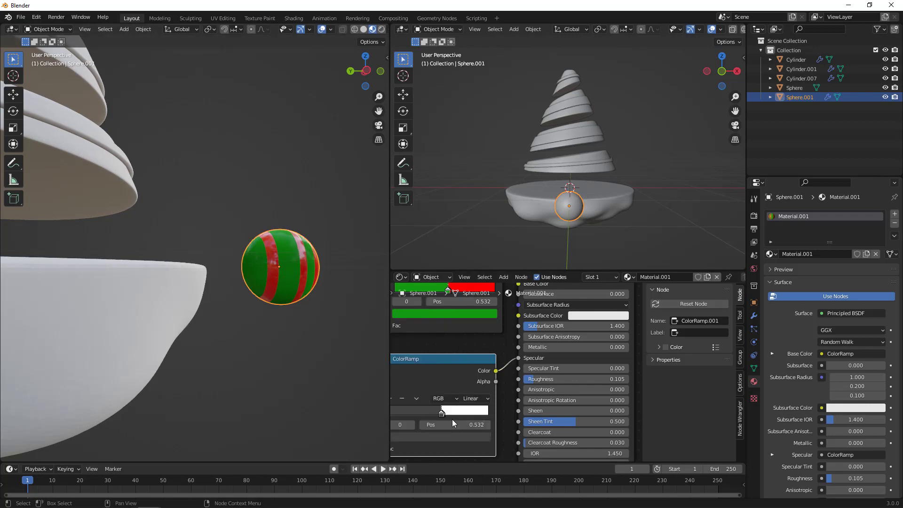
click(441, 414)
click(446, 438)
click(445, 438)
drag(471, 348, 470, 372)
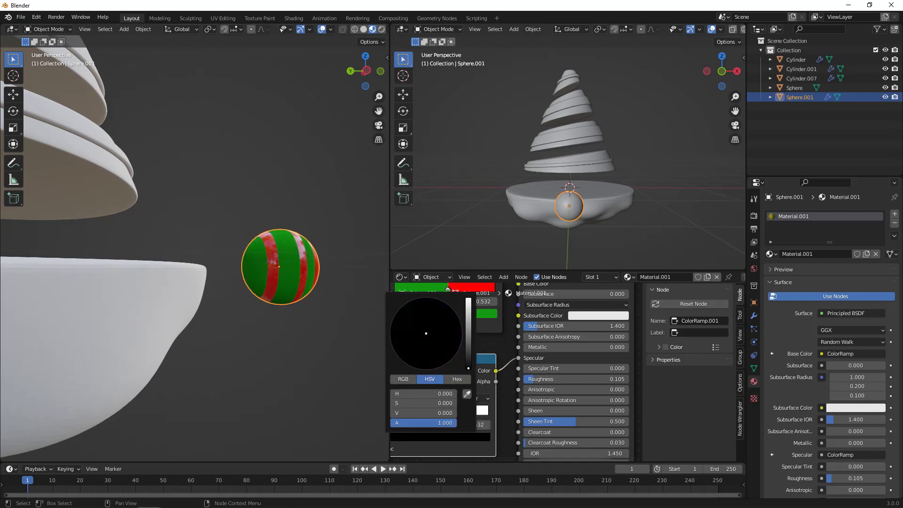
Rotate the striped ornament sphere about 33.3° around the global Y axis.
click(302, 329)
middle_drag(303, 328, 190, 304)
scroll(216, 324, down, 5)
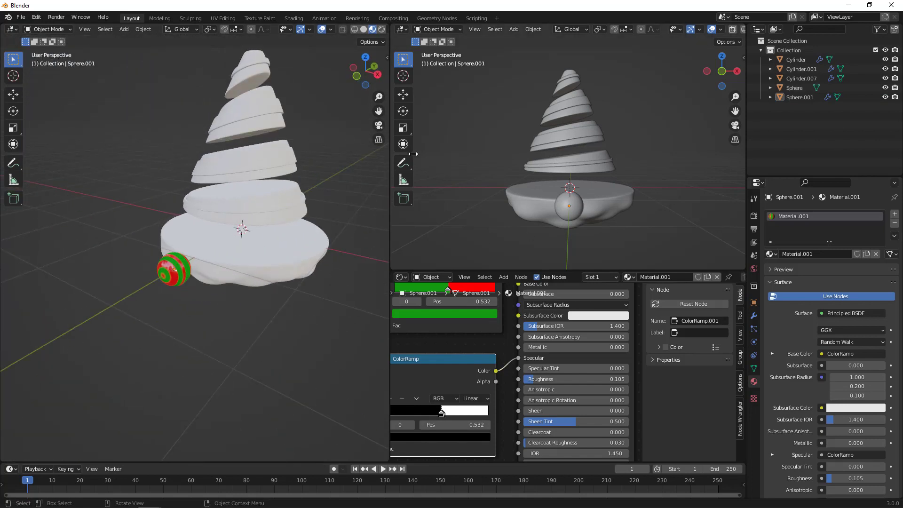
click(566, 209)
middle_drag(577, 221, 569, 241)
click(404, 111)
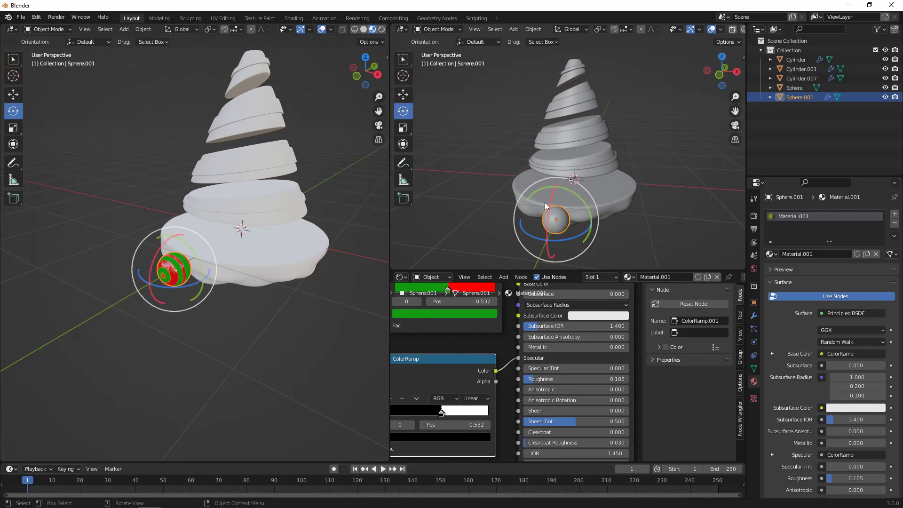
drag(542, 250, 588, 213)
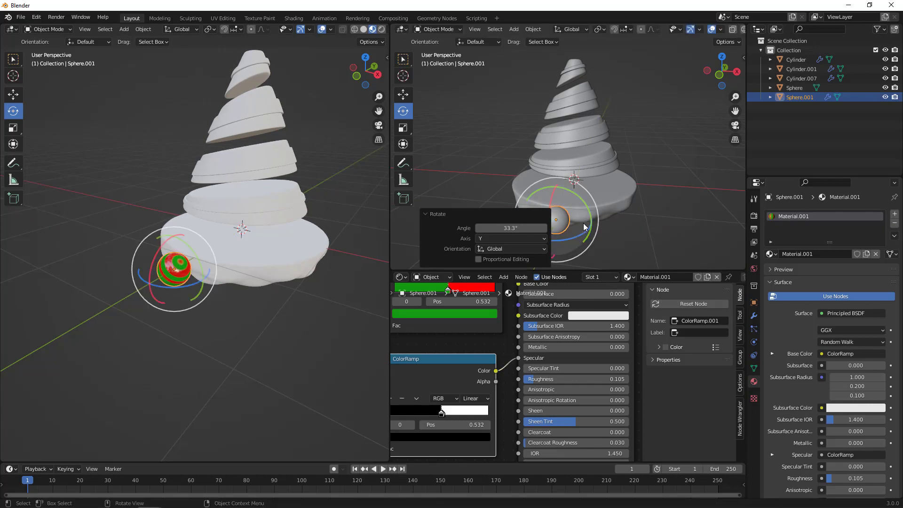
Move the ornament sphere up beside the tree's middle tiers, by about 0.74 m in X, 0.39 m in Y and 0.84 m in Z.
scroll(626, 235, up, 4)
key(w)
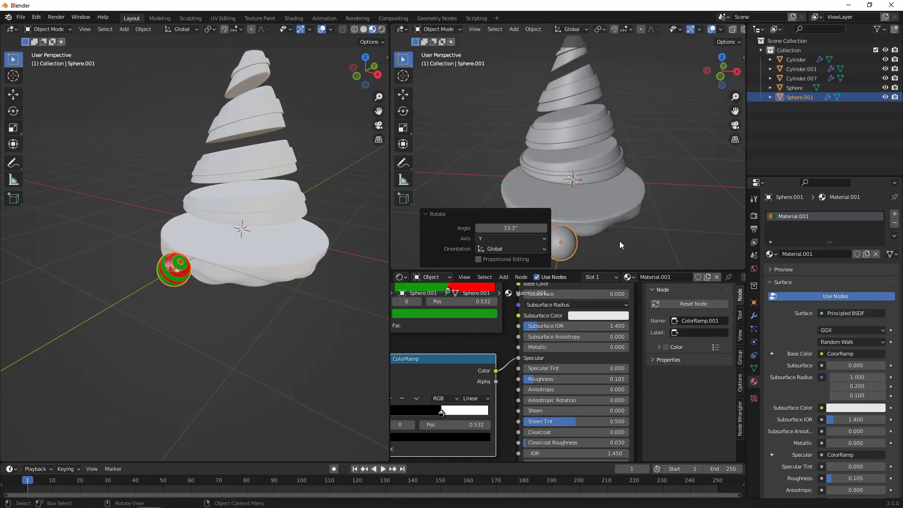
drag(574, 243, 658, 146)
scroll(336, 236, down, 4)
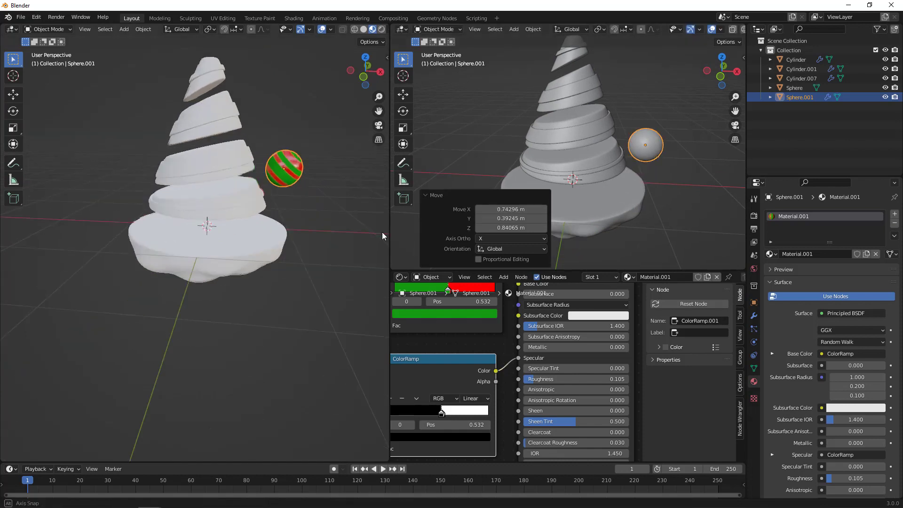
click(296, 248)
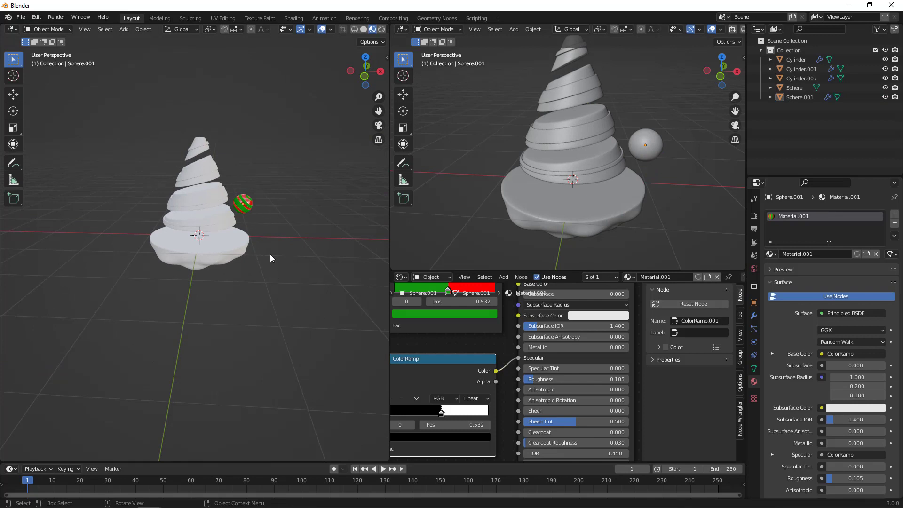
Add a camera to the scene and switch the large viewport to the active camera's view.
middle_drag(270, 253, 250, 212)
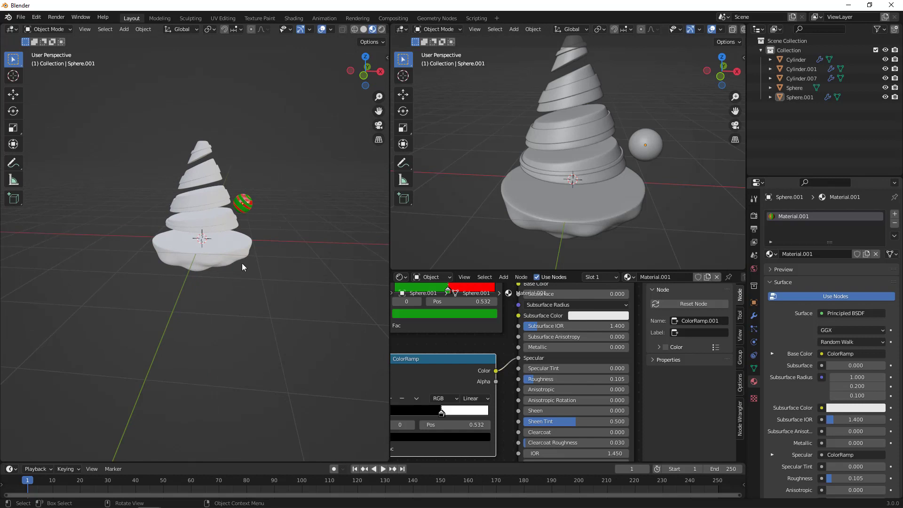
scroll(239, 284, up, 1)
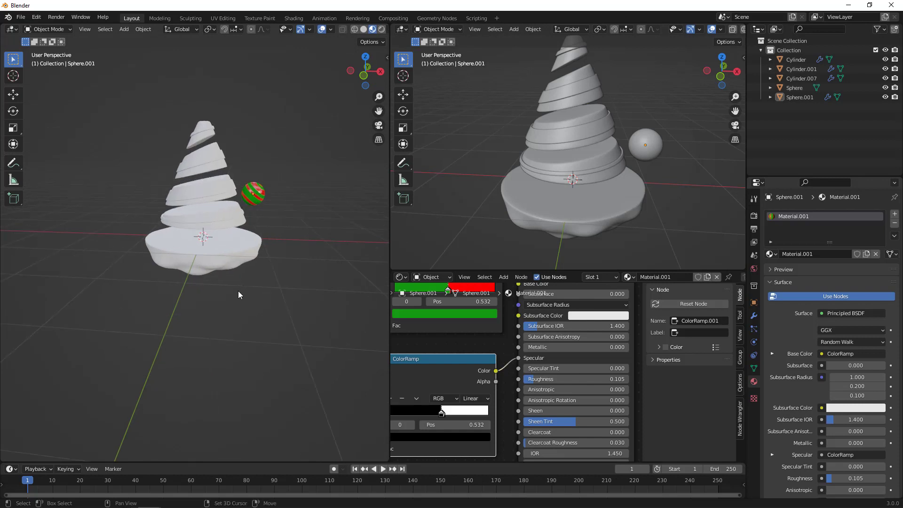
key(shift+a)
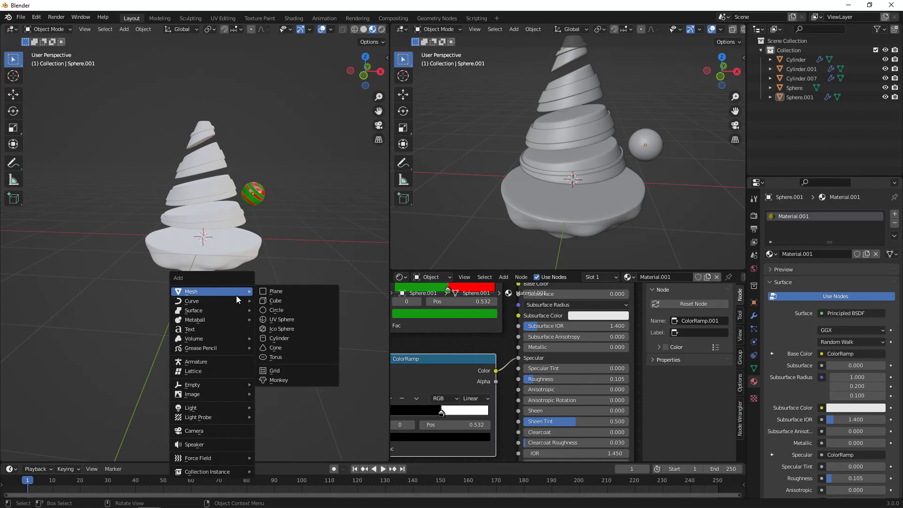
click(214, 431)
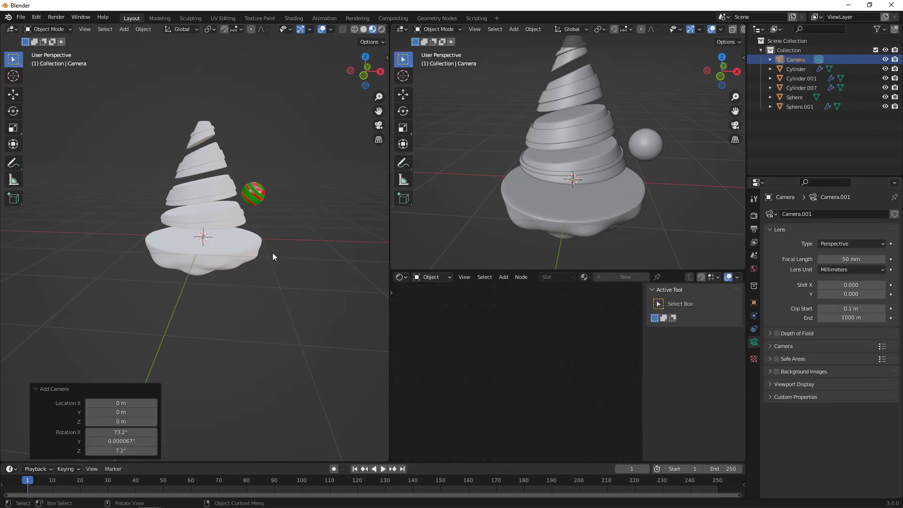
click(797, 58)
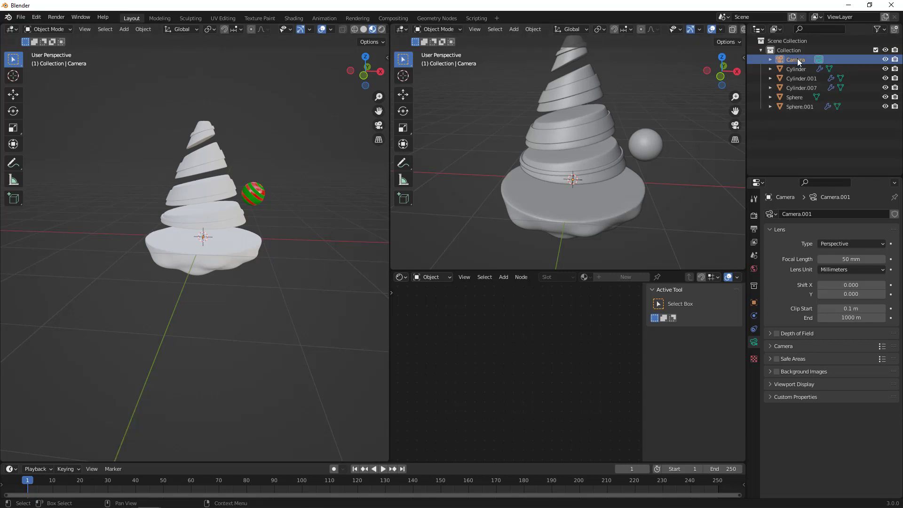
click(83, 30)
mouse_move(171, 124)
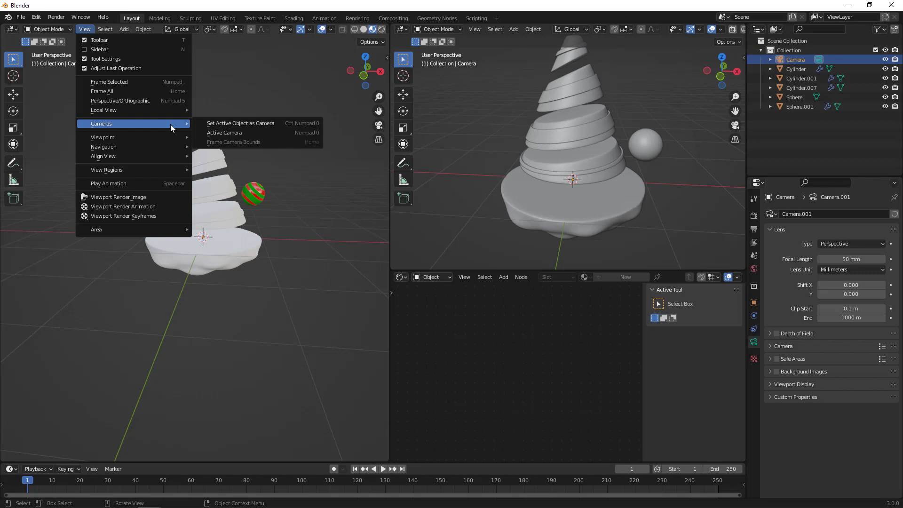
click(241, 132)
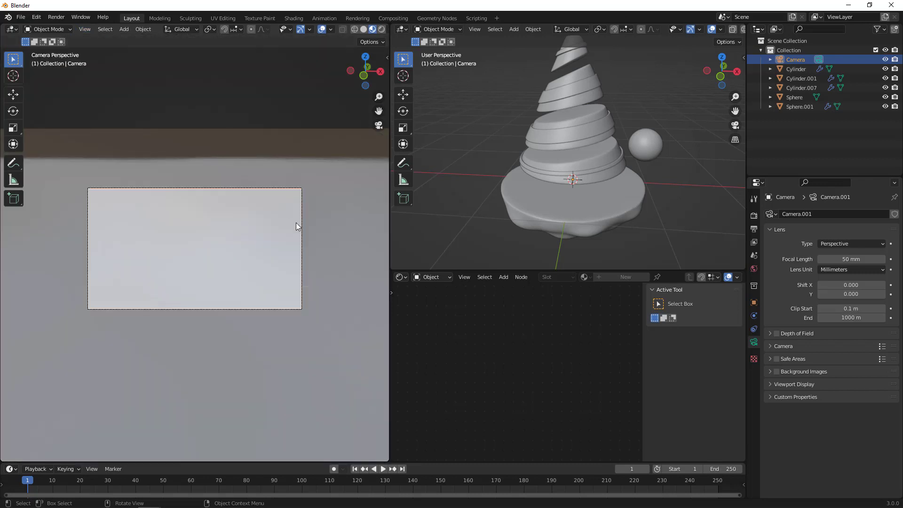
Lock the camera to the view and pull it back to show the tree and ornament from the front.
key(n)
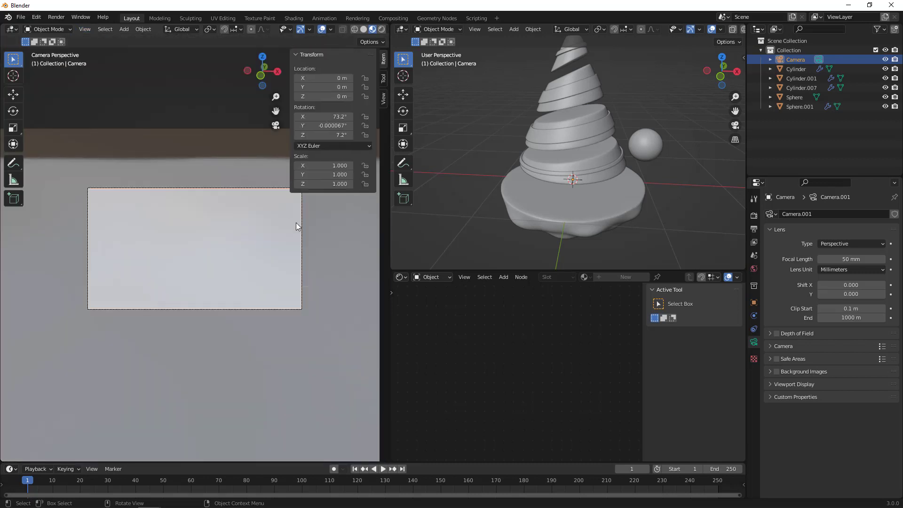
click(383, 99)
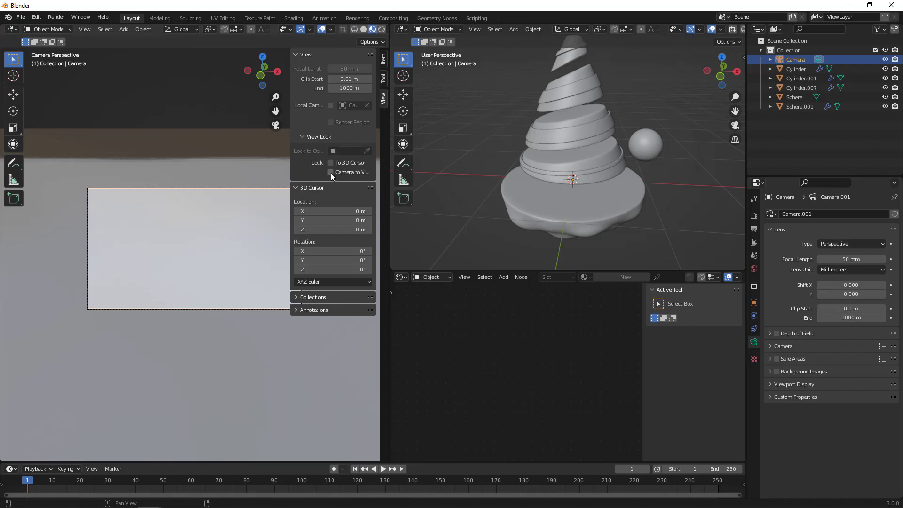
scroll(230, 253, down, 6)
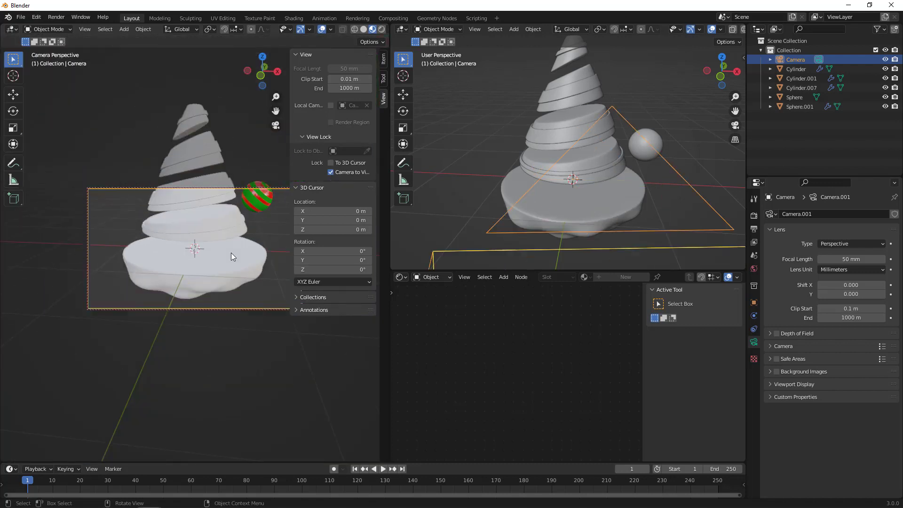
middle_drag(210, 259, 215, 278)
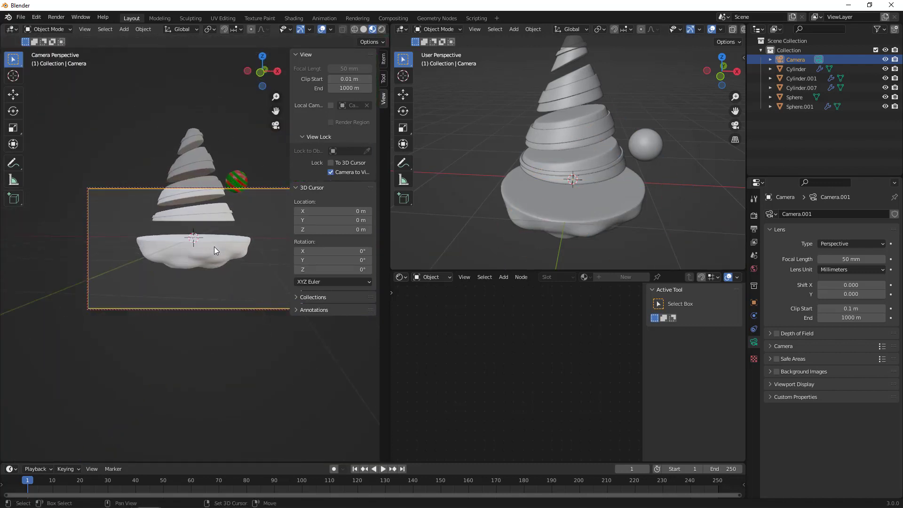
scroll(215, 278, up, 3)
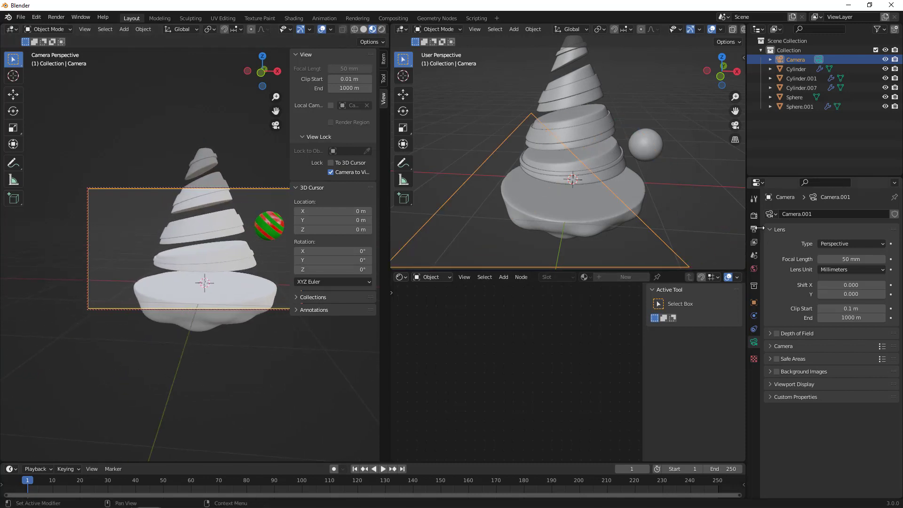
Set the output's horizontal resolution to 1080 px for a square frame.
click(754, 215)
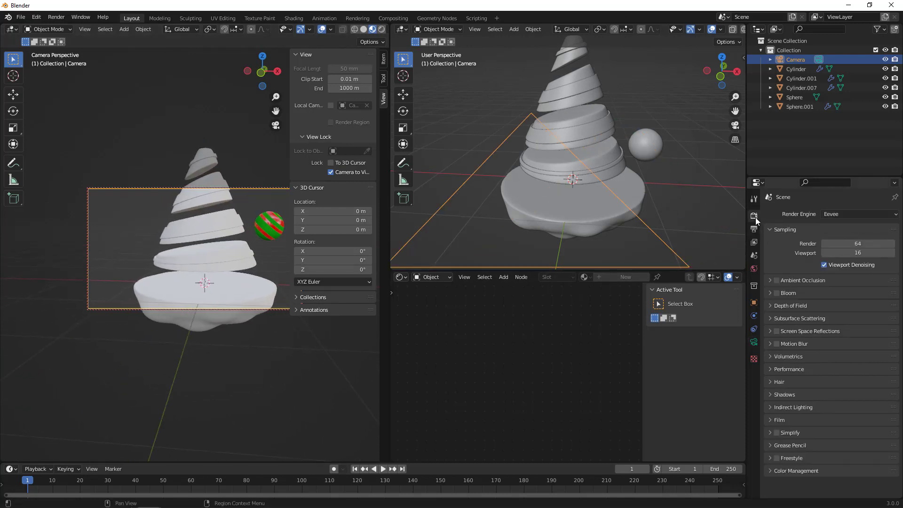
click(754, 230)
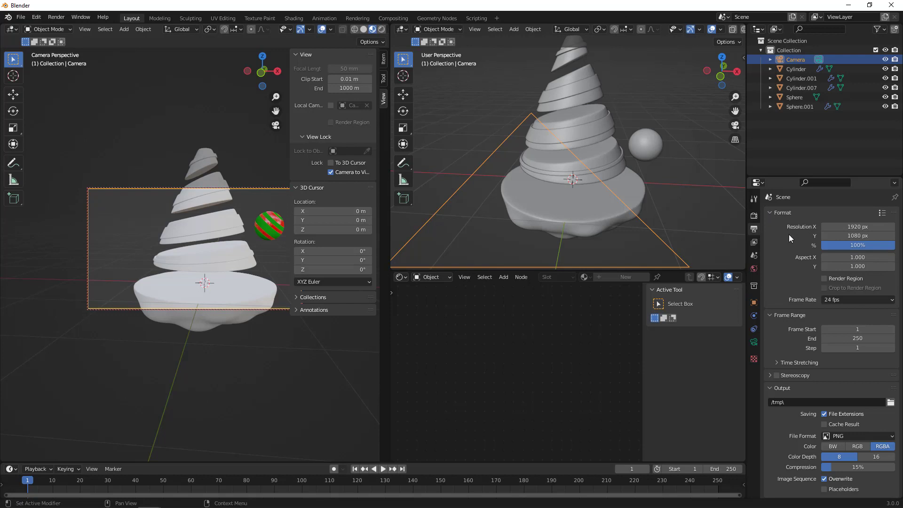
click(856, 226)
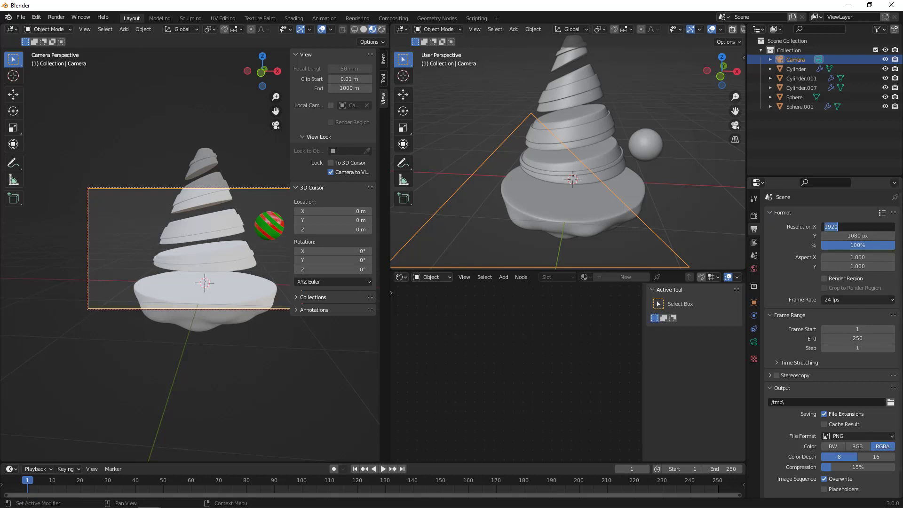
text(1080)
key(Return)
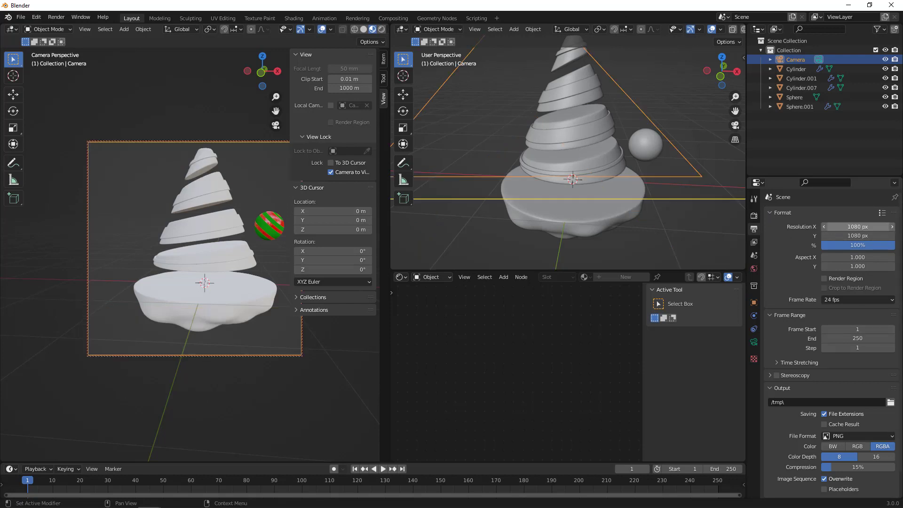
Adjust the camera's framing of the tree, enable the local camera and unlock the camera from the view.
middle_drag(259, 255, 230, 277)
click(331, 105)
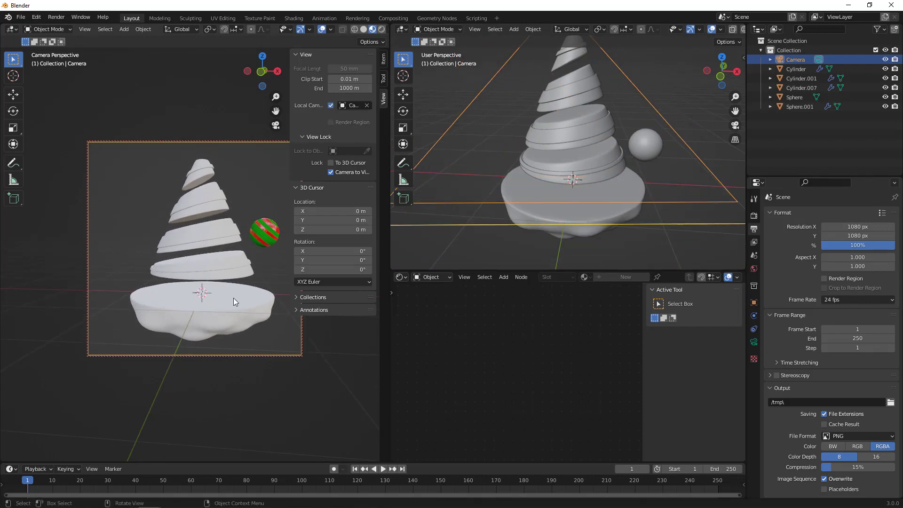
click(331, 172)
scroll(212, 268, up, 2)
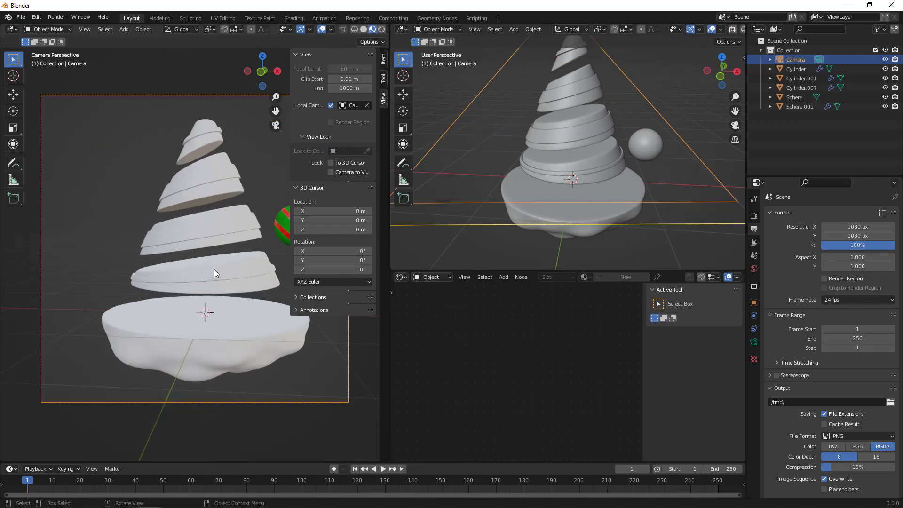
key(n)
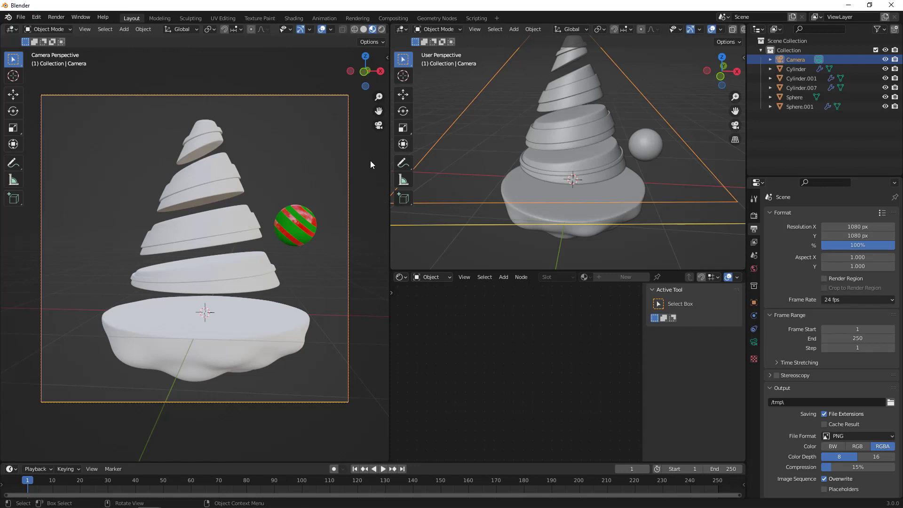
Relock the camera to the view, reframe the tree and ornament from slightly farther away, and unlock it again.
key(n)
middle_drag(254, 230, 206, 253)
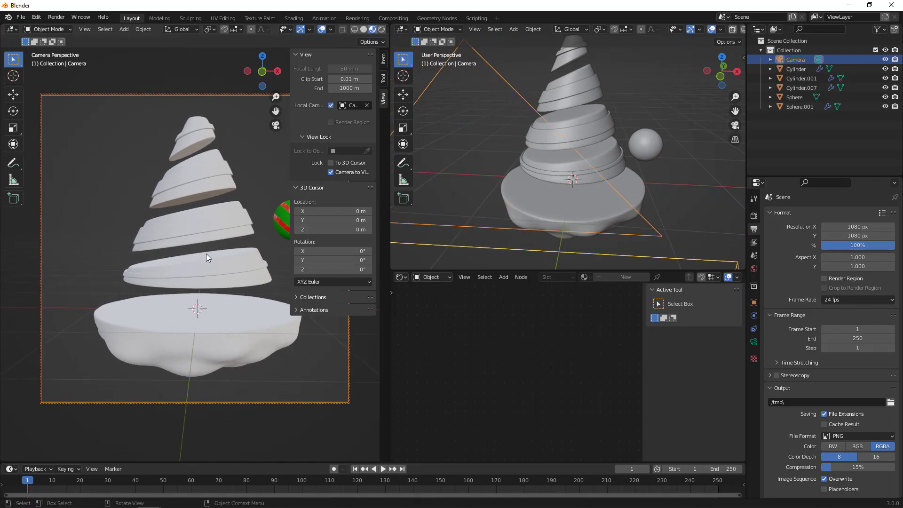
scroll(206, 255, down, 2)
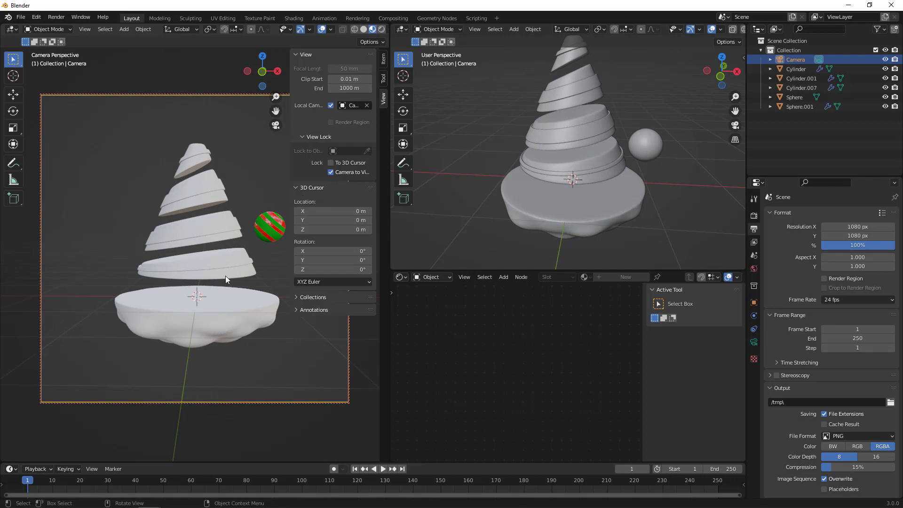
click(331, 172)
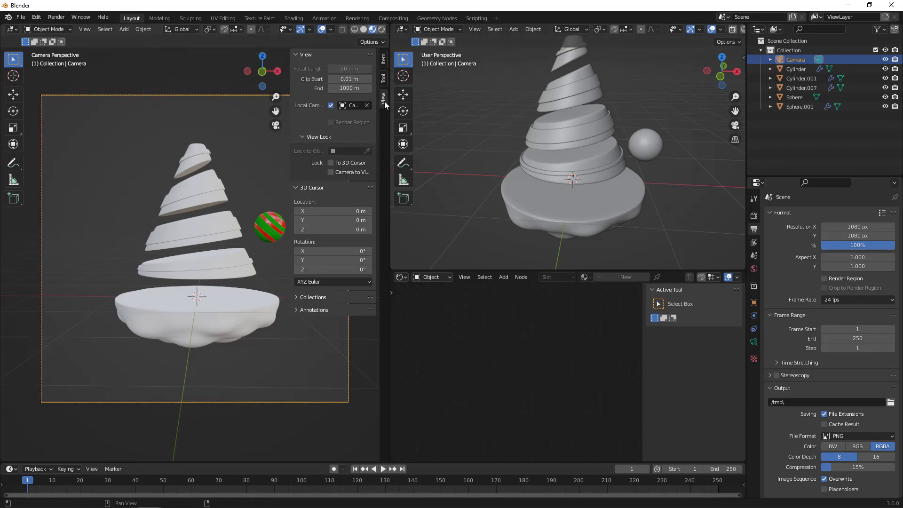
key(n)
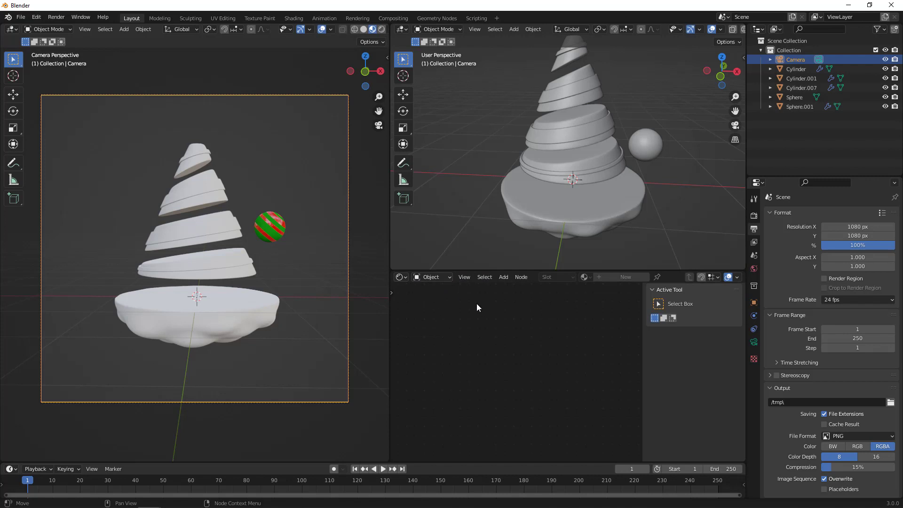
Switch the shader editor to the World shader and arrange the Background and World Output nodes.
click(441, 278)
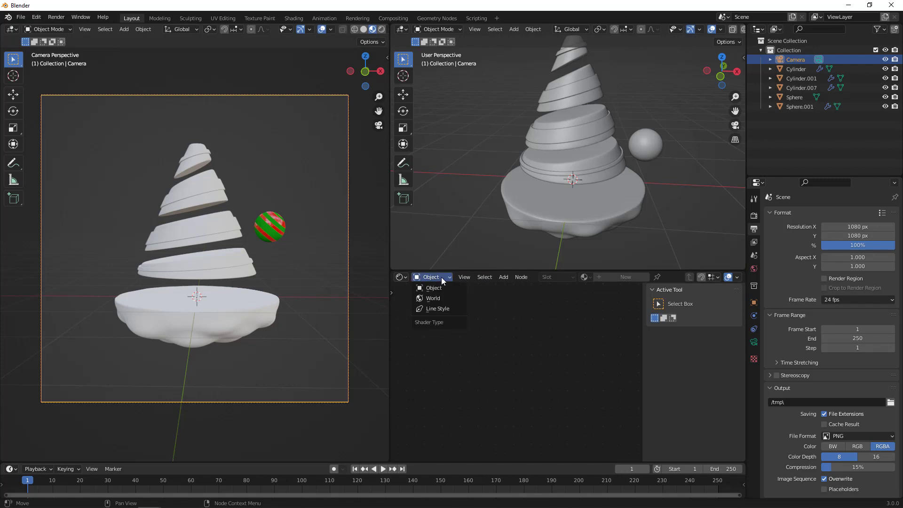
click(436, 299)
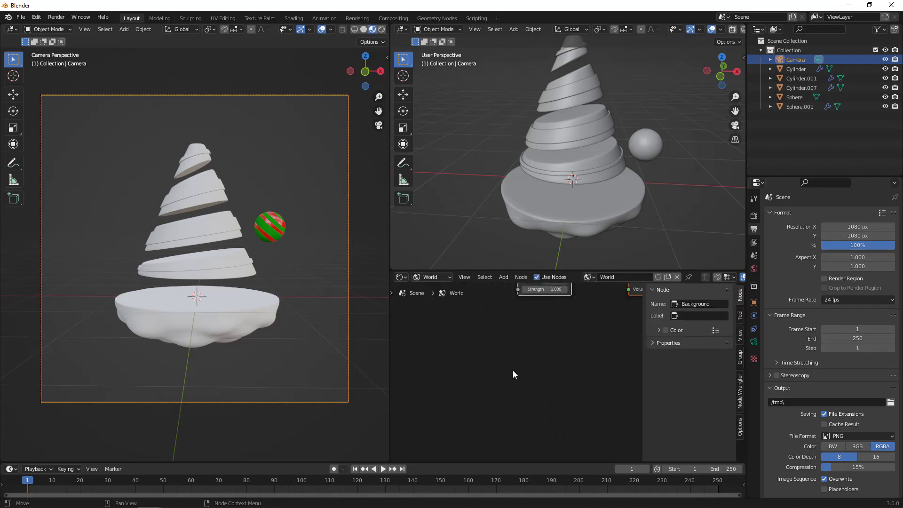
scroll(535, 338, down, 2)
middle_drag(535, 338, 513, 375)
drag(596, 329, 614, 326)
drag(546, 327, 560, 336)
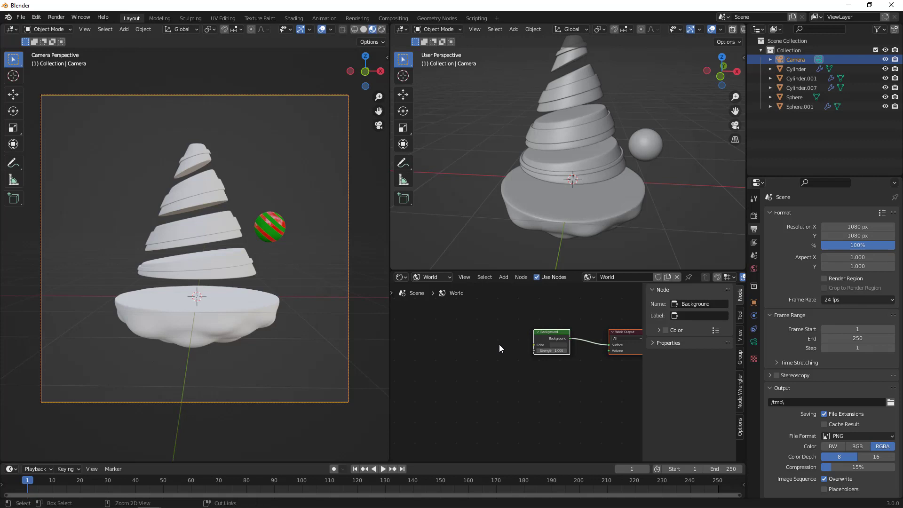
key(ctrl+t)
drag(582, 318, 526, 345)
key(ctrl+z)
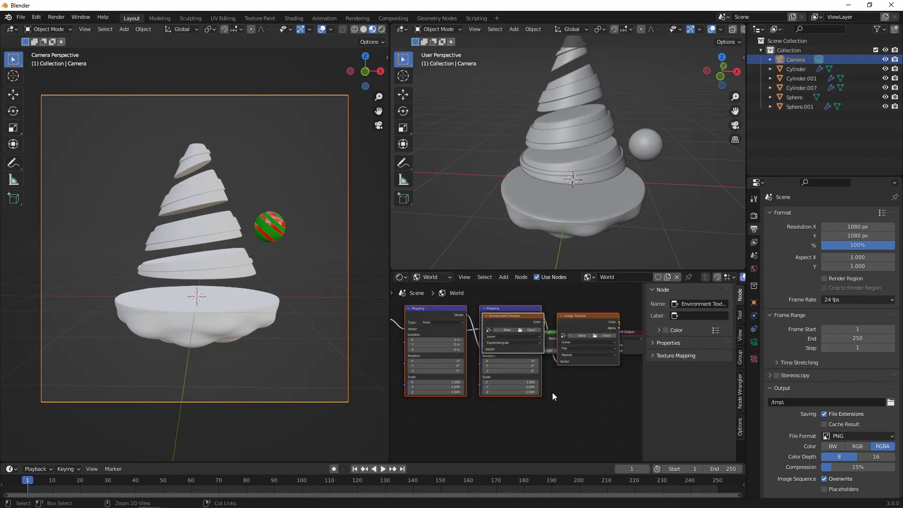
key(ctrl+z)
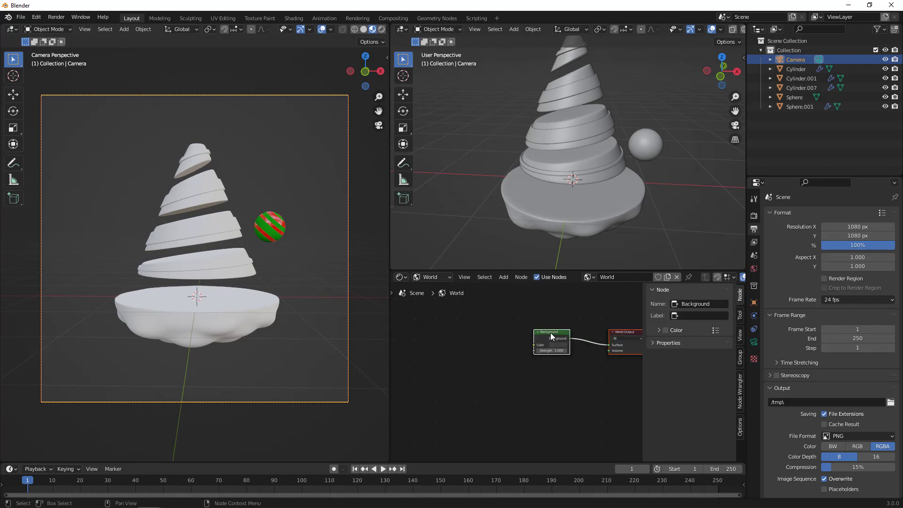
Add an Environment Texture with its mapping setup to the world's Background node.
click(550, 334)
key(ctrl+shift+z)
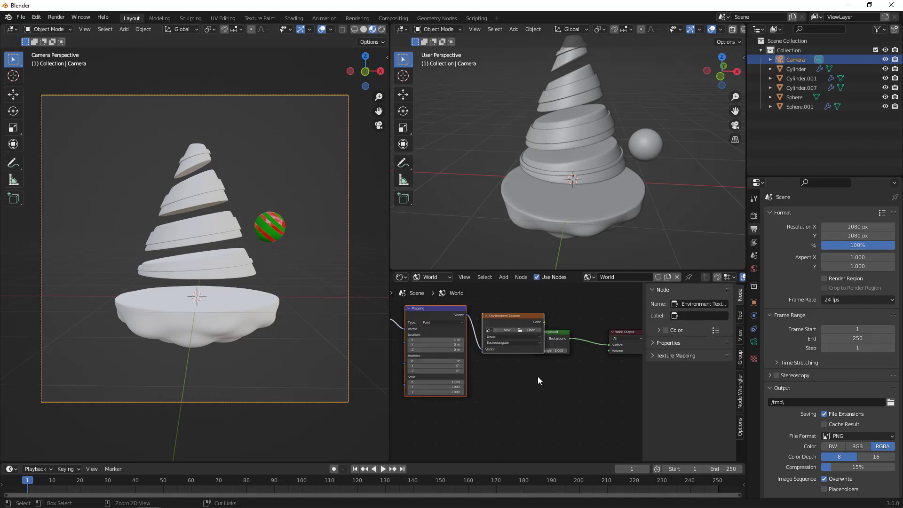
Make room for the Environment Texture node beside the Background node and load paul_lobe_haus_4k.hdr from the HDRI folder into it.
drag(520, 317, 495, 326)
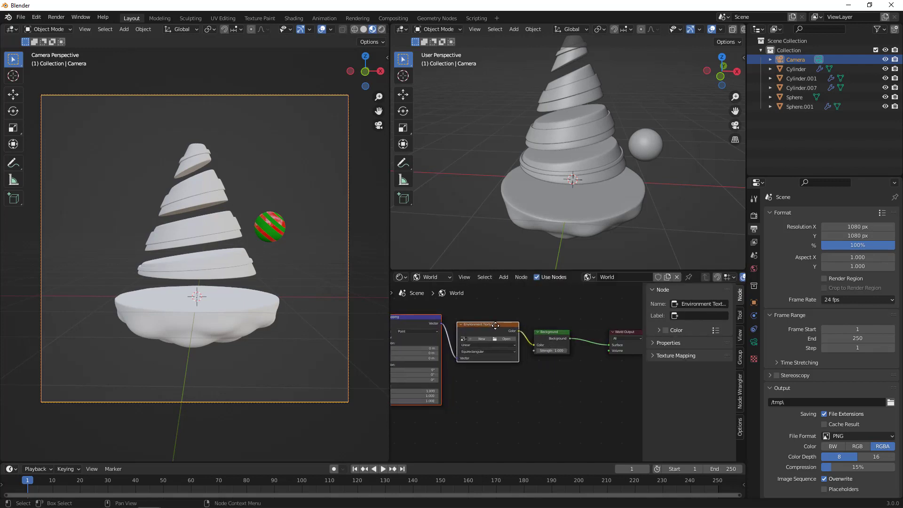
click(505, 337)
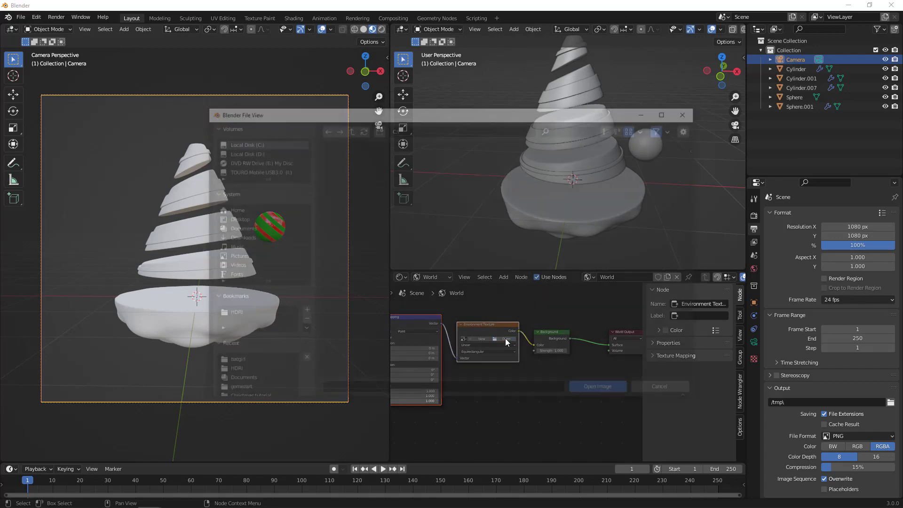
click(228, 315)
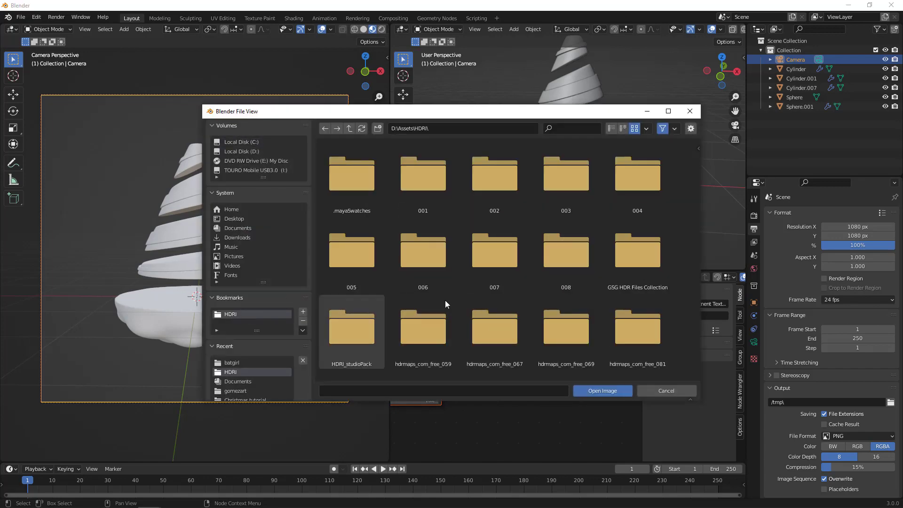
scroll(506, 292, down, 5)
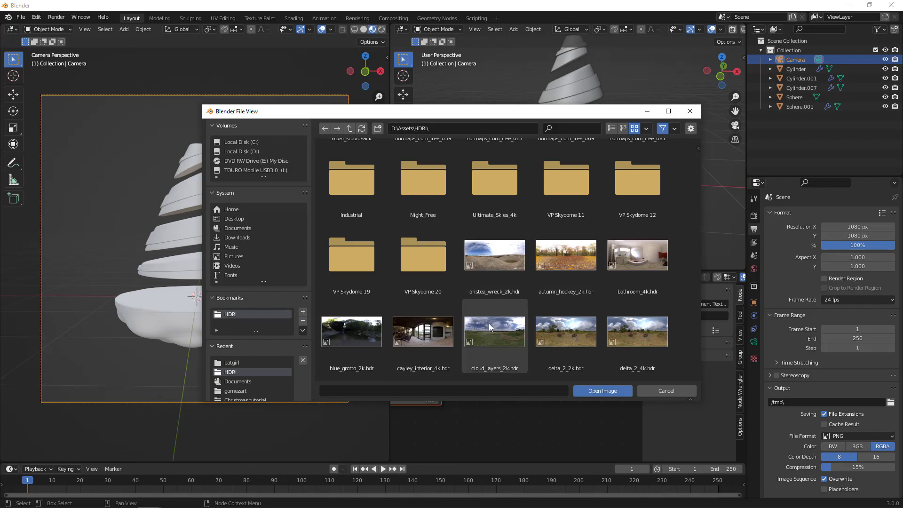
scroll(489, 323, down, 3)
scroll(489, 323, down, 2)
scroll(489, 323, down, 2)
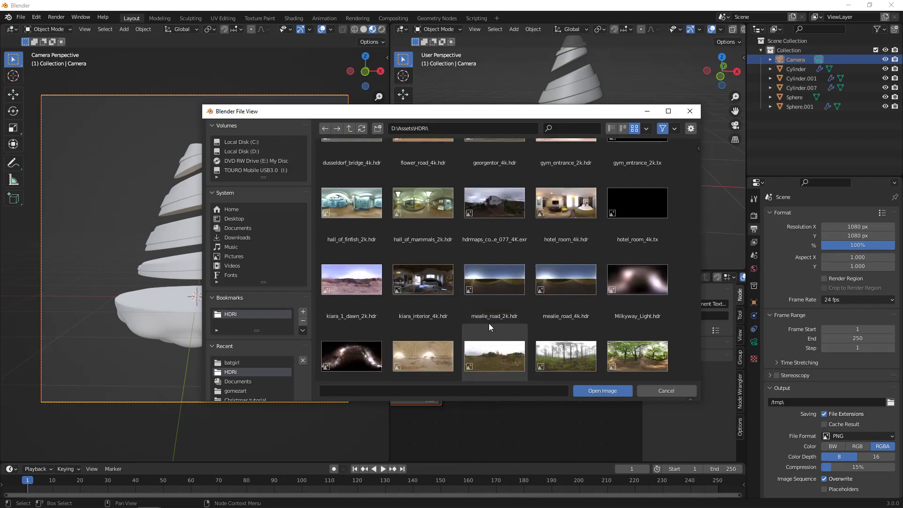
scroll(489, 323, down, 3)
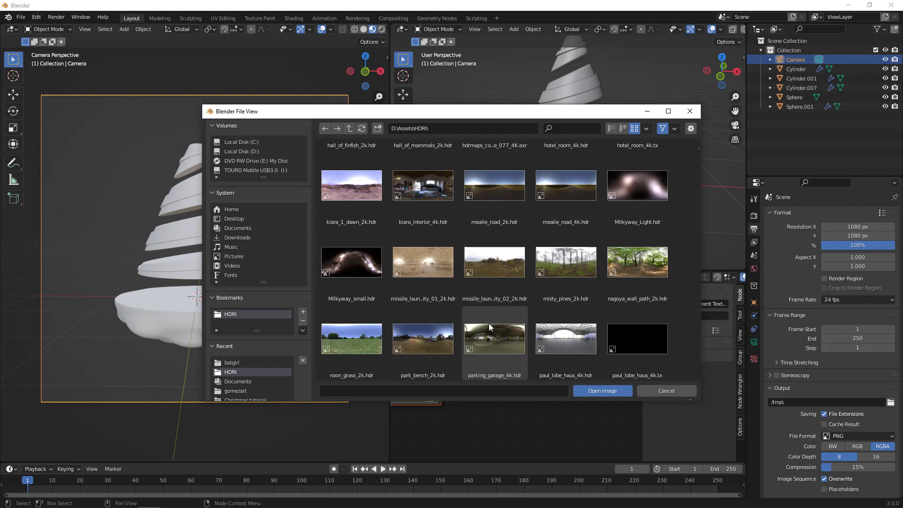
click(566, 306)
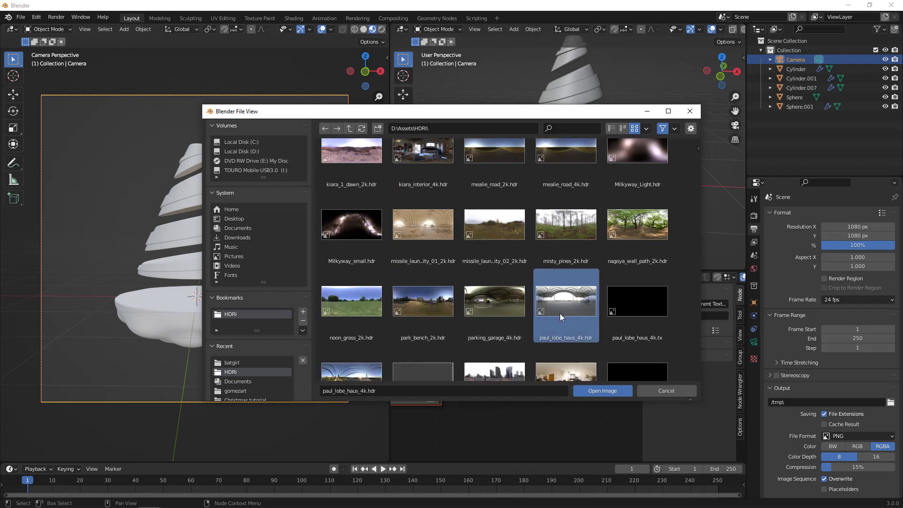
scroll(559, 313, down, 1)
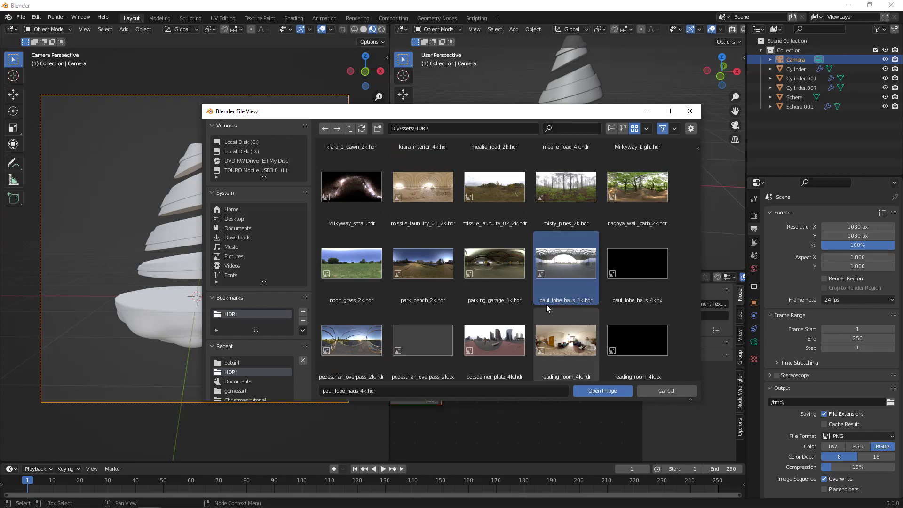
click(602, 391)
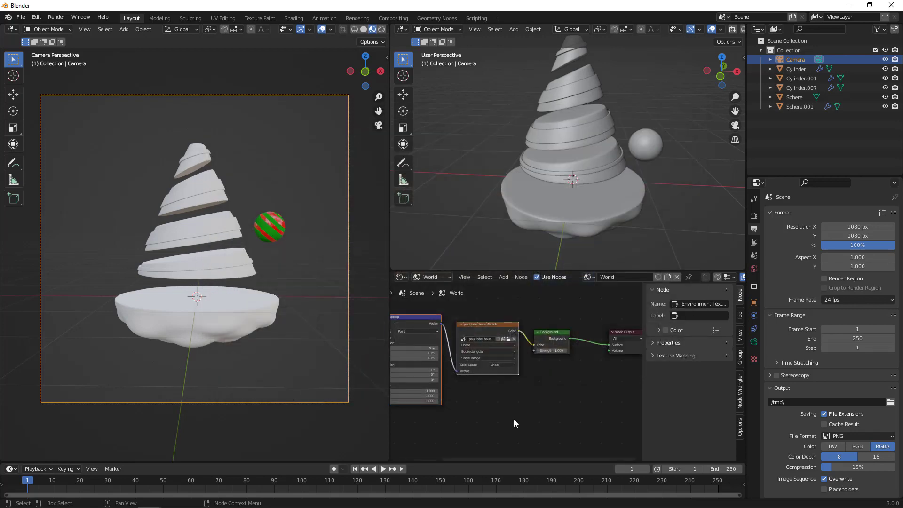
scroll(563, 387, up, 1)
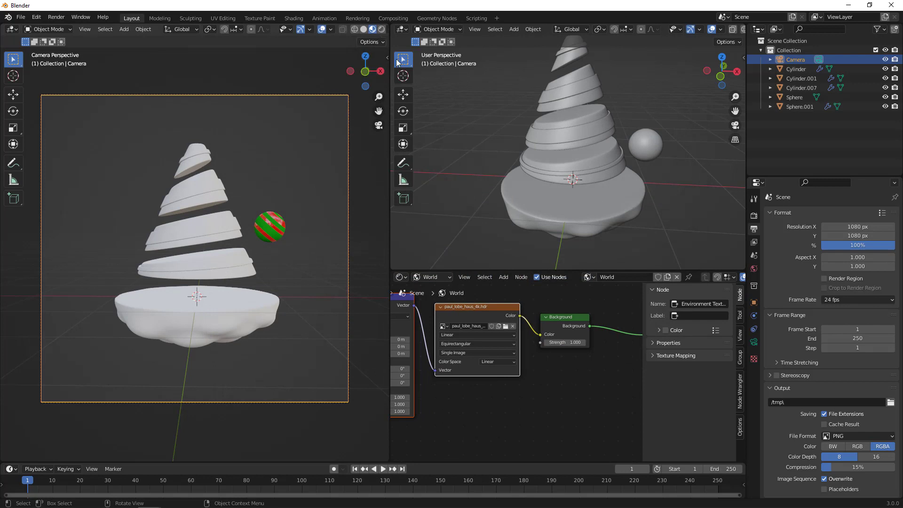
Set the render engine to Cycles with GPU Compute as the device and display the camera view in rendered shading.
click(754, 216)
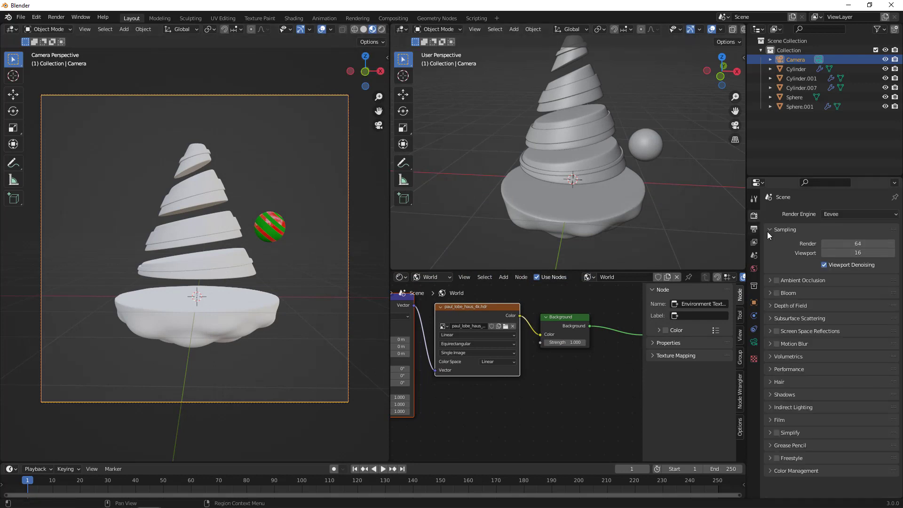
click(845, 214)
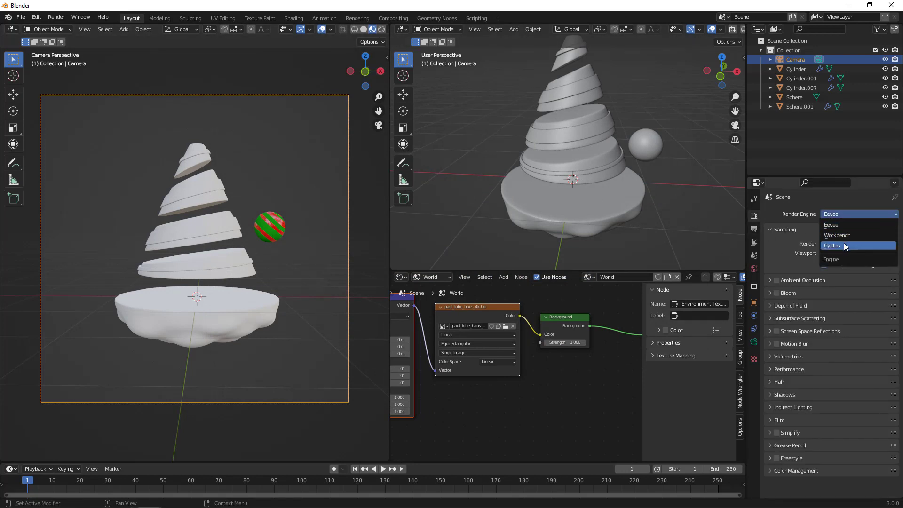
click(845, 246)
click(848, 237)
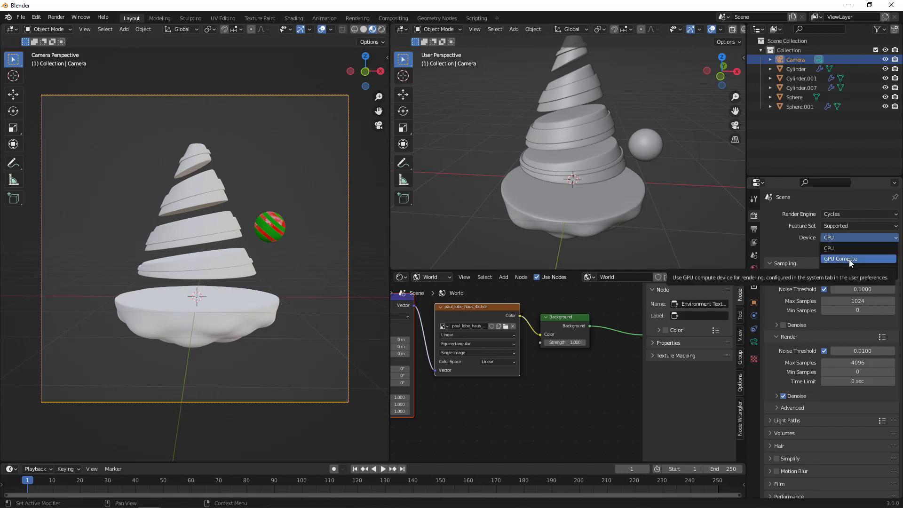
click(848, 259)
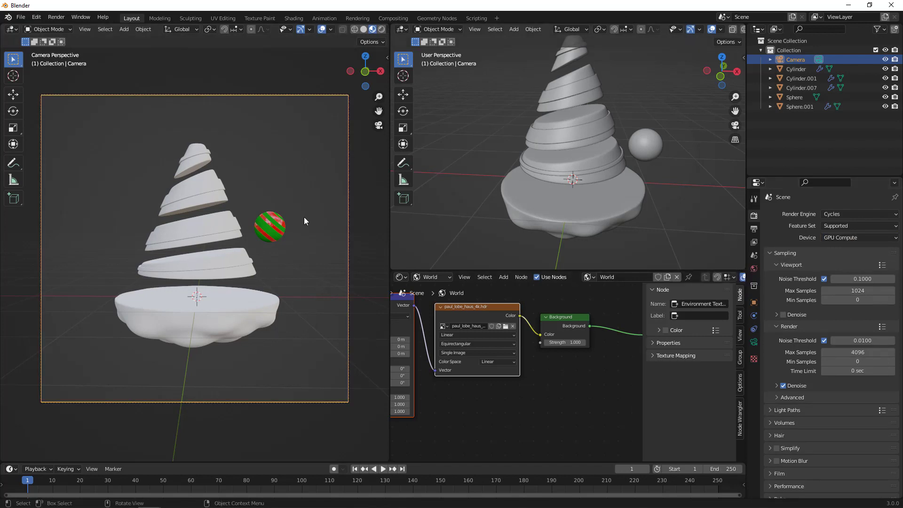
click(381, 30)
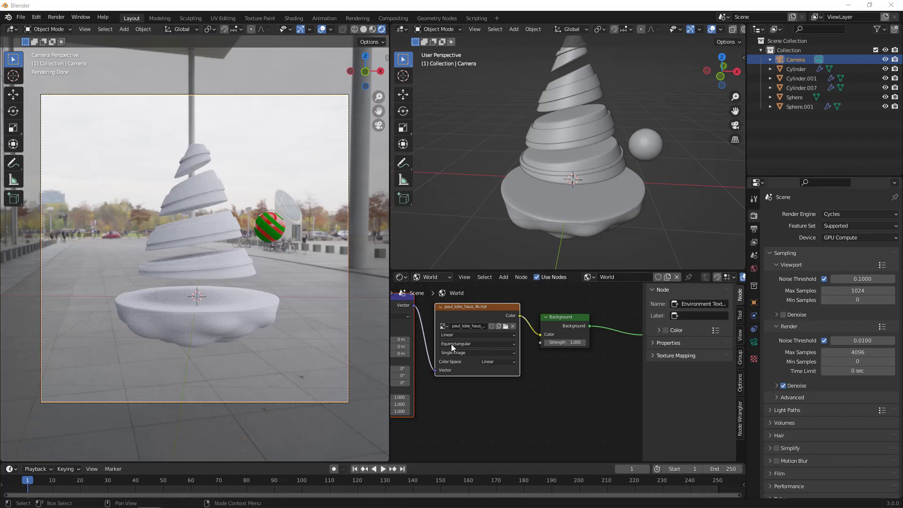
Turn off Camera in the world's ray visibility so the HDRI is hidden from the camera.
click(754, 269)
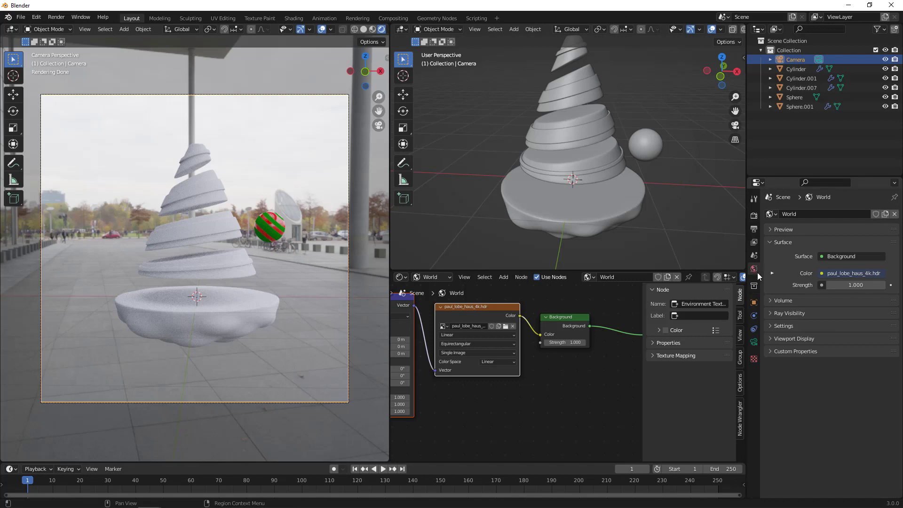
click(769, 312)
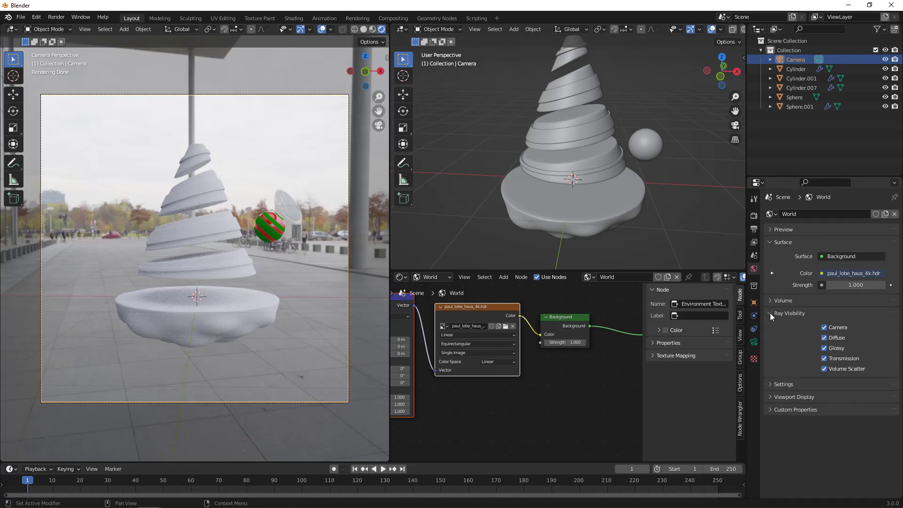
click(826, 329)
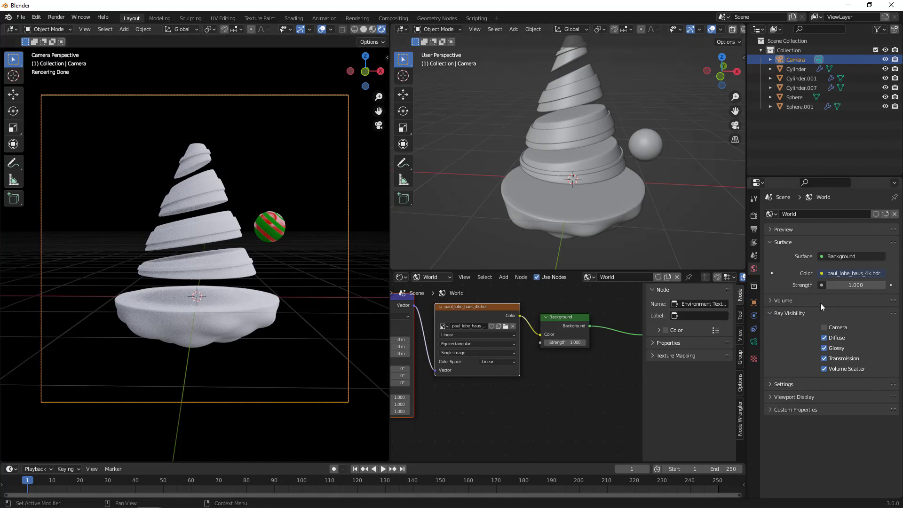
Enable the Transparent film option in the Cycles render settings.
click(754, 229)
scroll(800, 277, down, 2)
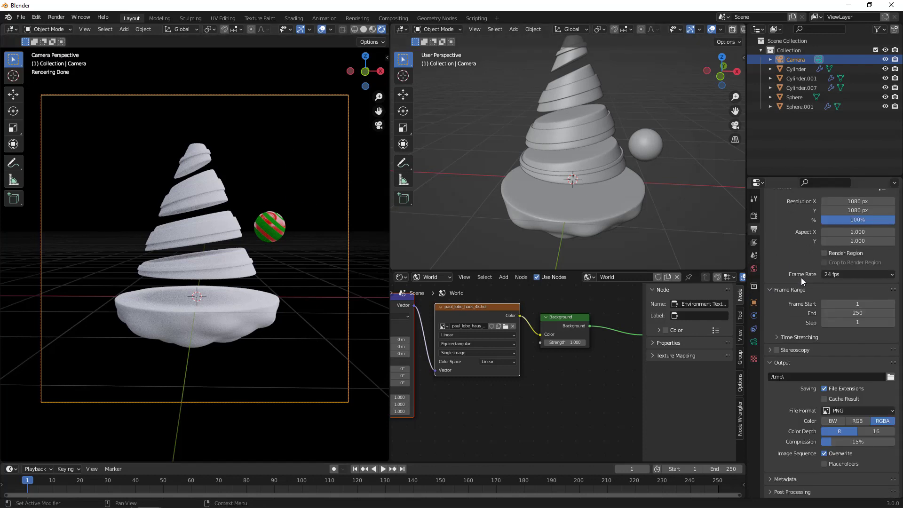
click(754, 215)
scroll(797, 249, down, 1)
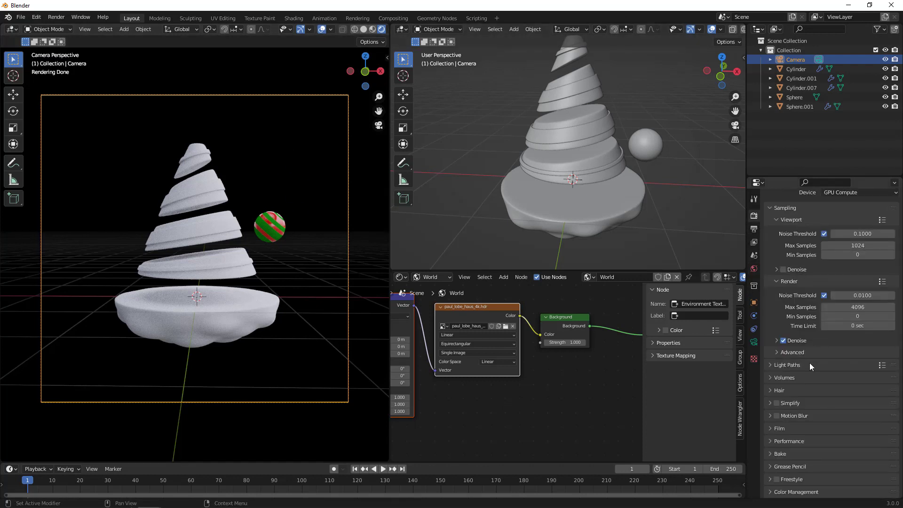
click(784, 428)
scroll(811, 390, down, 5)
click(792, 404)
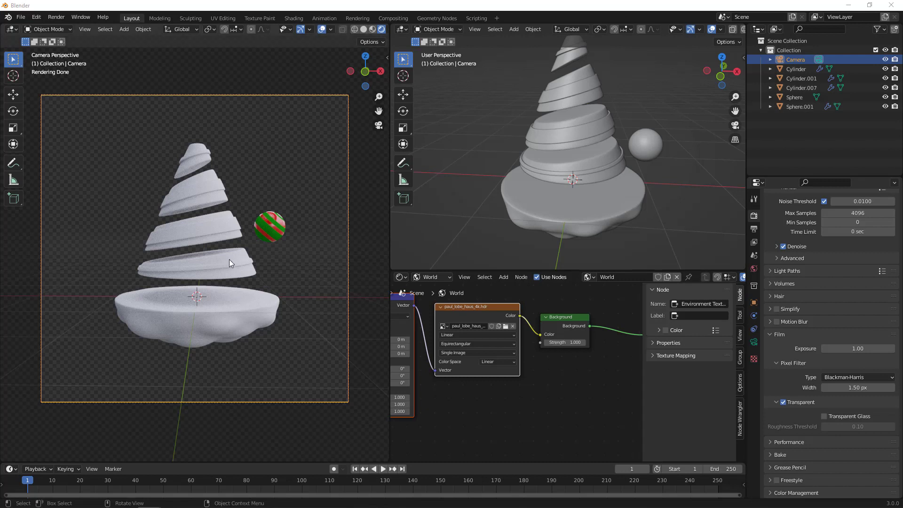
Set the world Background node's strength to 0.5.
click(564, 342)
text(0.5)
key(Return)
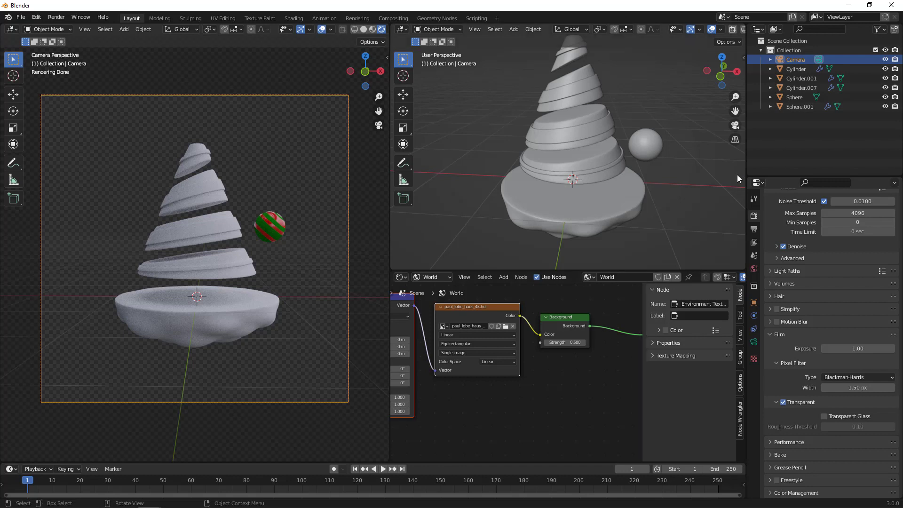
Switch the shader editor to object shading and give the tree's spiral body a new material with a dark green base color.
middle_drag(552, 207, 576, 190)
click(439, 277)
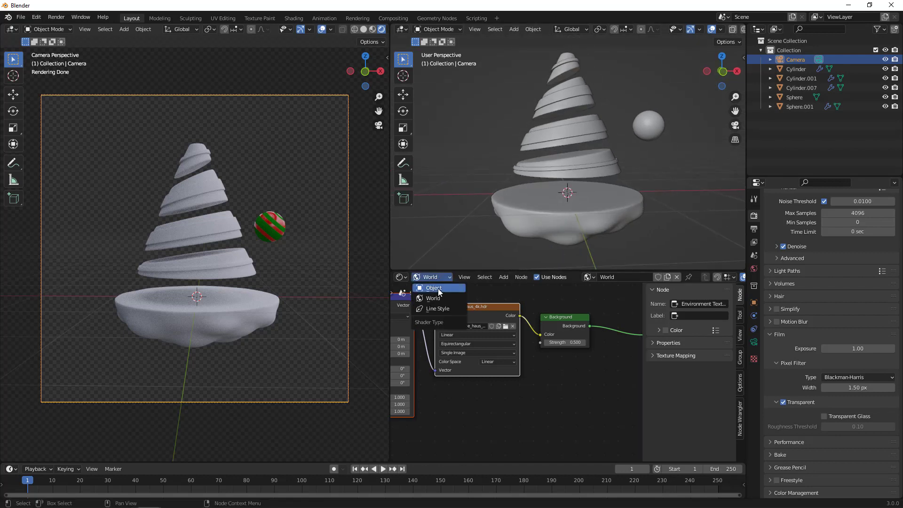
click(438, 287)
click(584, 106)
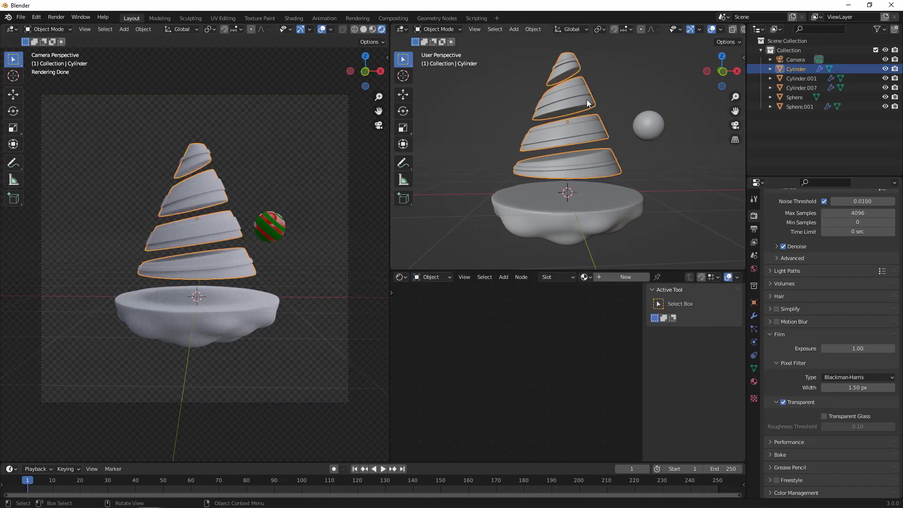
click(754, 381)
click(831, 255)
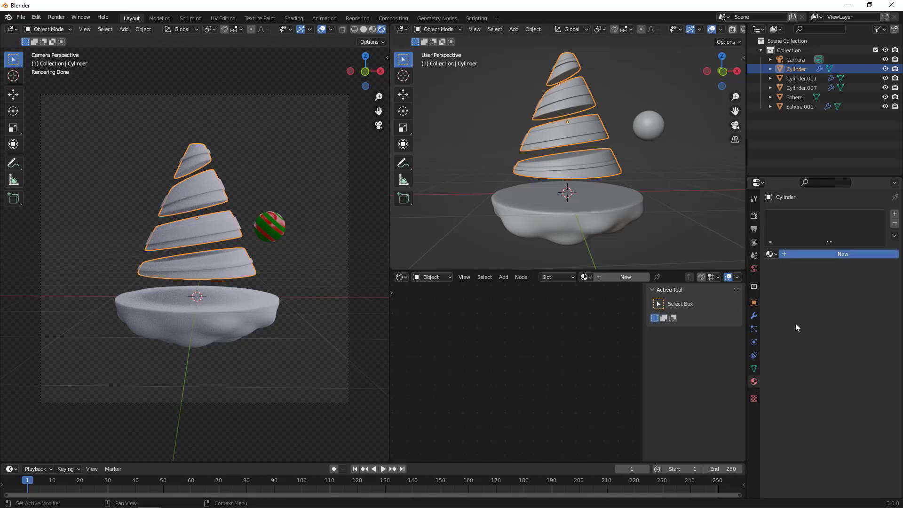
click(848, 337)
drag(838, 242, 809, 229)
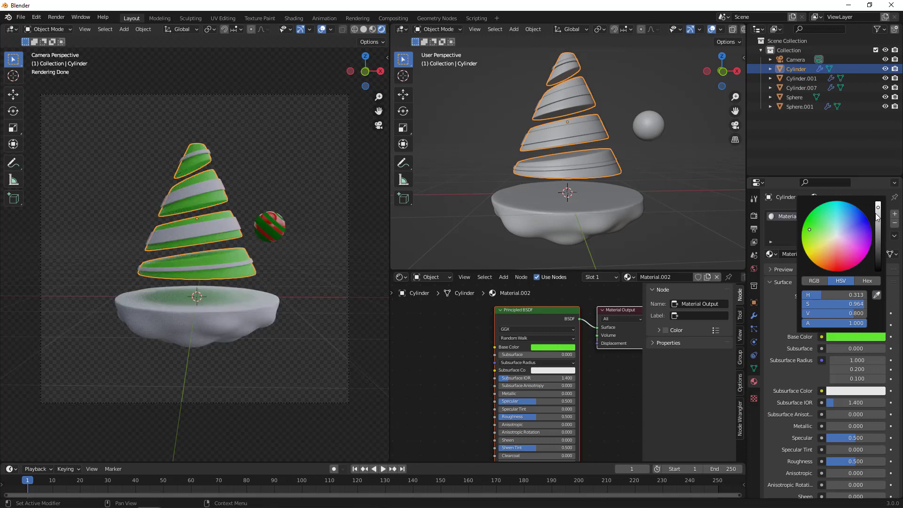
drag(878, 218, 878, 234)
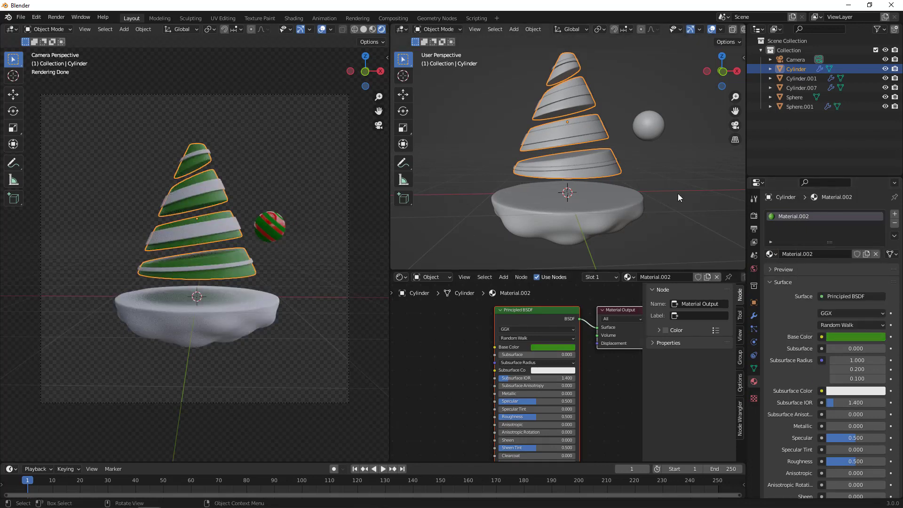
Give the rounded base under the tree a new material with a pale blue base color (hue 0.585, saturation 0.283, value 0.8).
click(624, 215)
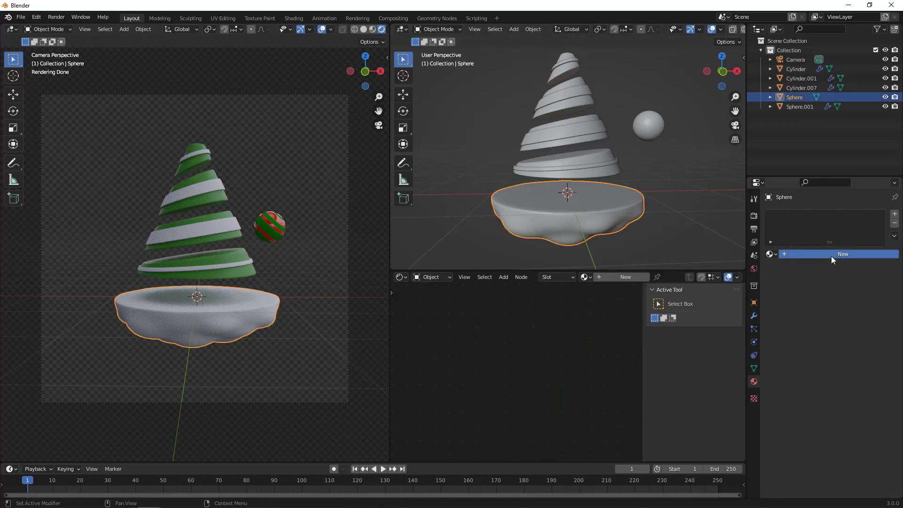
click(831, 254)
click(851, 337)
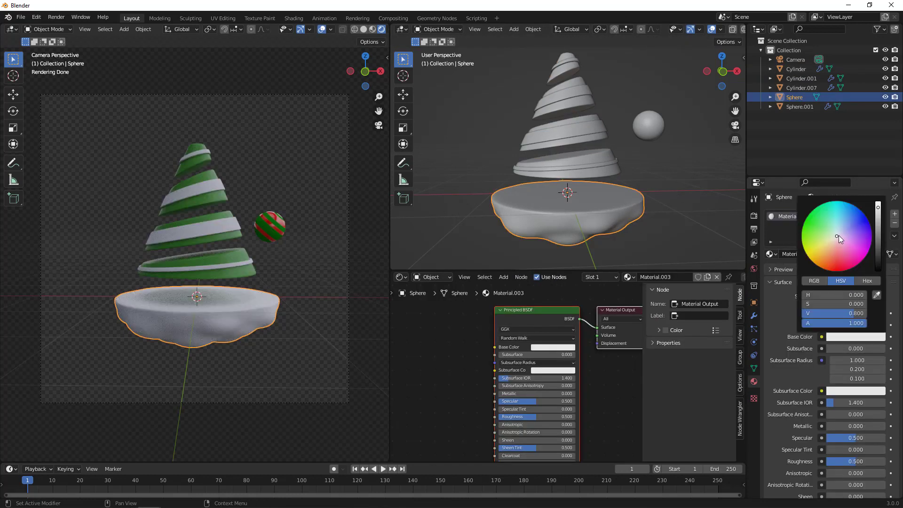
drag(839, 235, 839, 231)
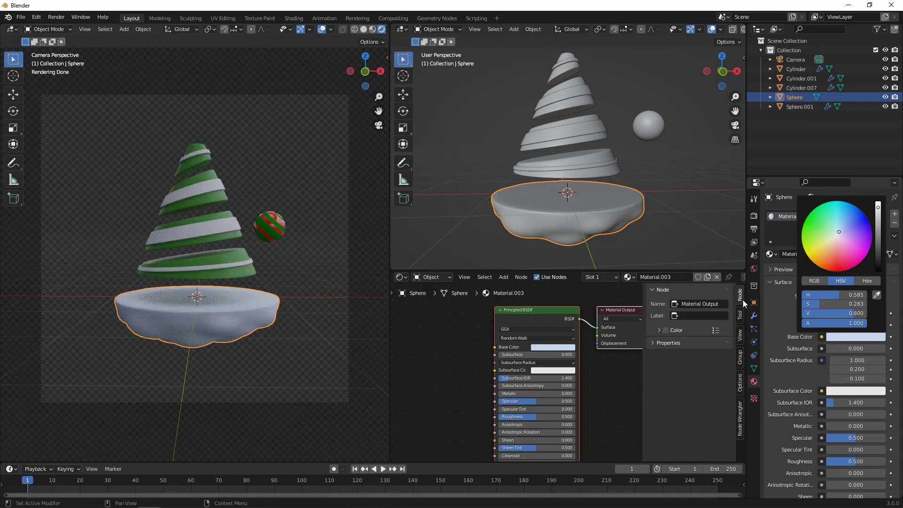
click(701, 216)
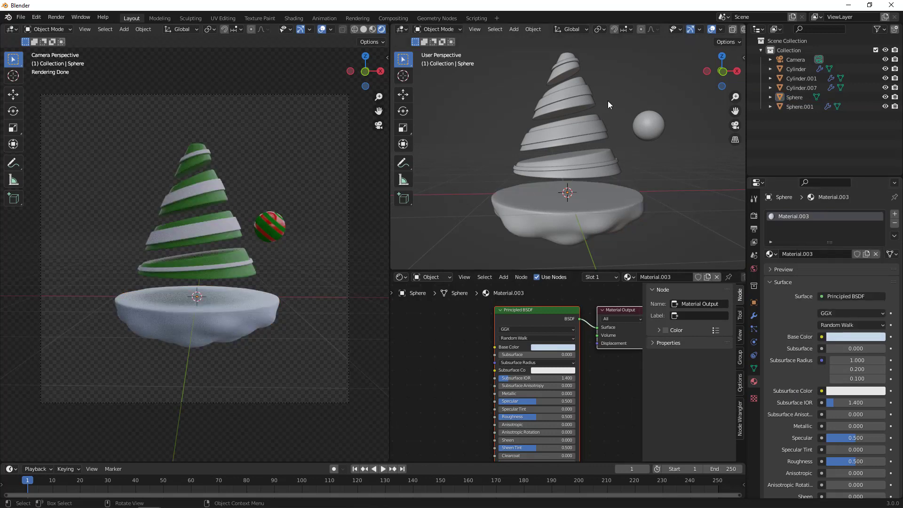
Give the ribbon Cylinder.001 a new material with metallic and specular at 1.0 and roughness at about 0.083.
click(592, 166)
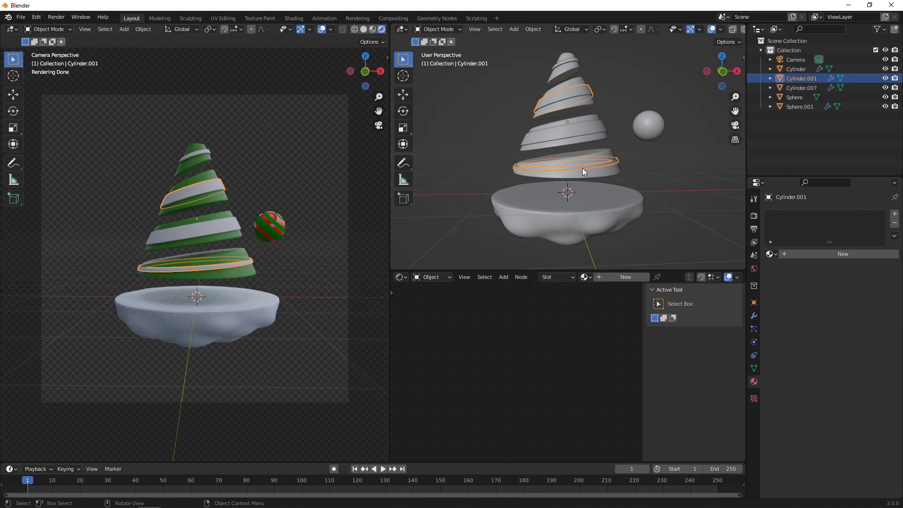
click(824, 254)
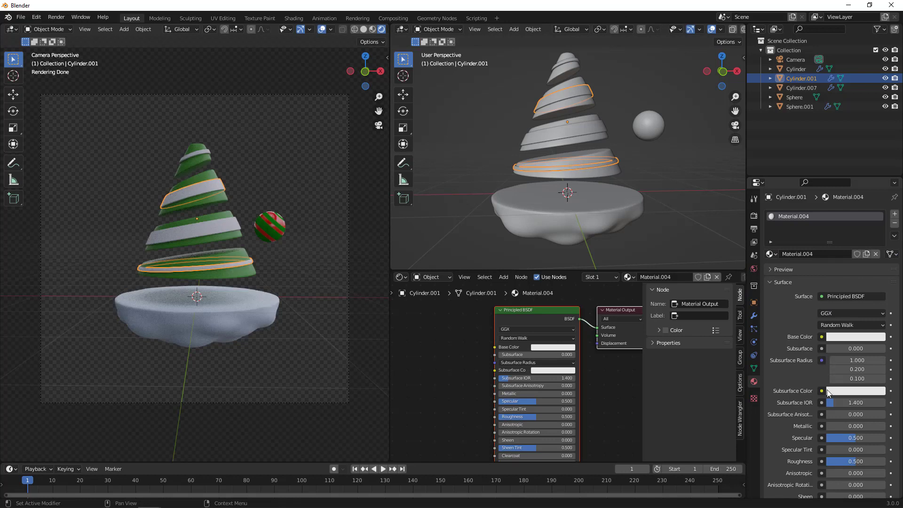
drag(827, 424, 886, 438)
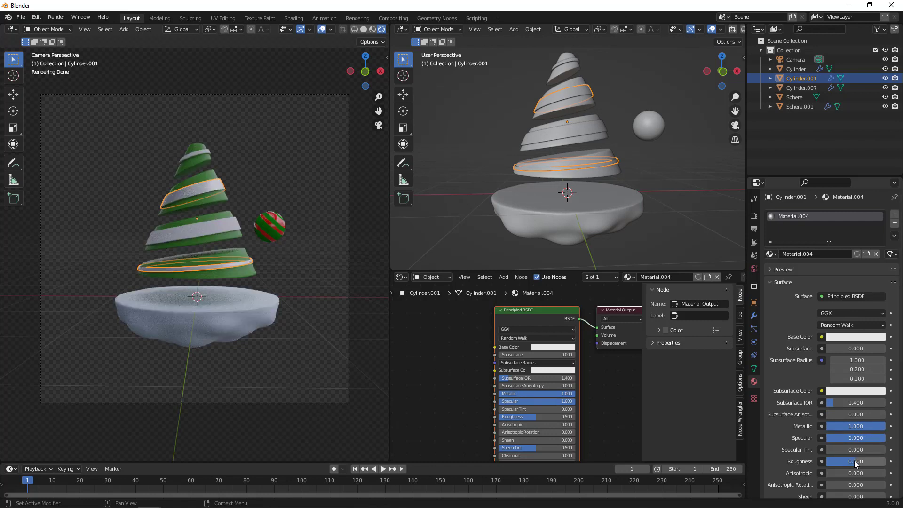
drag(849, 462, 833, 461)
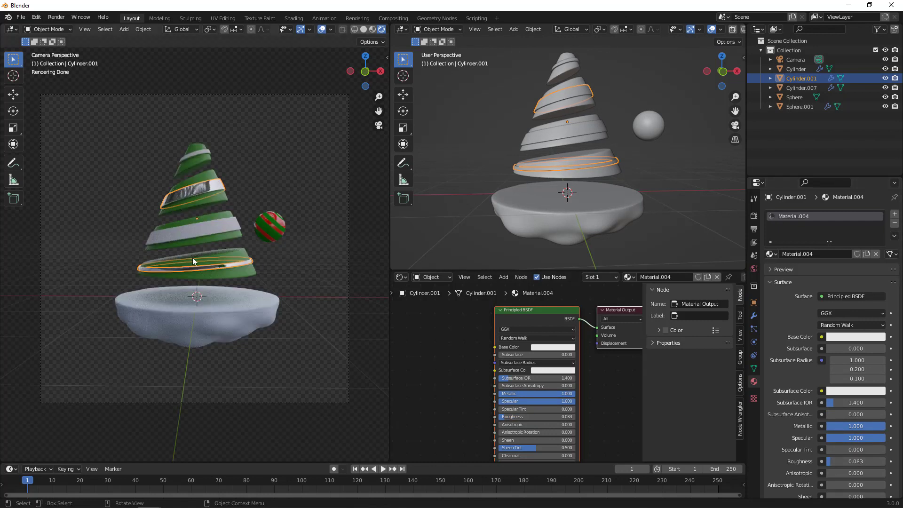
Make the ribbon Cylinder.007 glossy red, with metallic and specular at 1.0 and roughness at about 0.083.
click(570, 130)
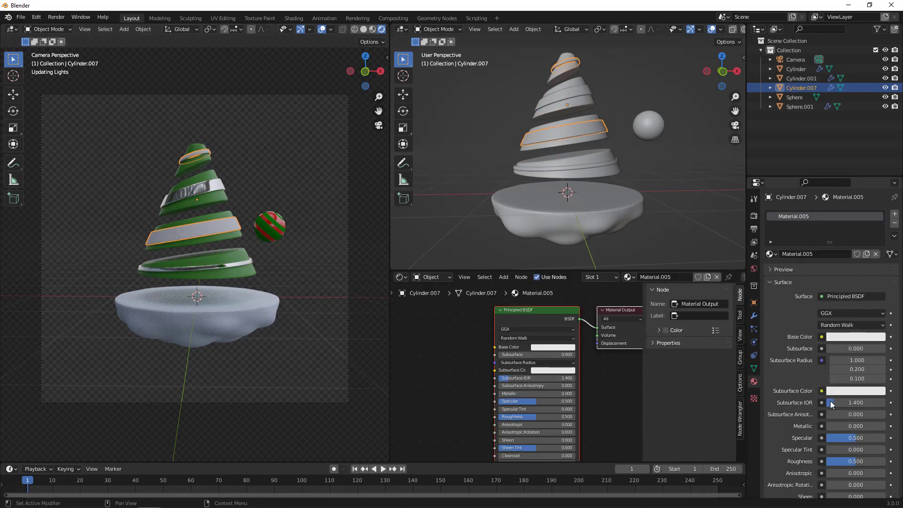
drag(830, 426, 880, 438)
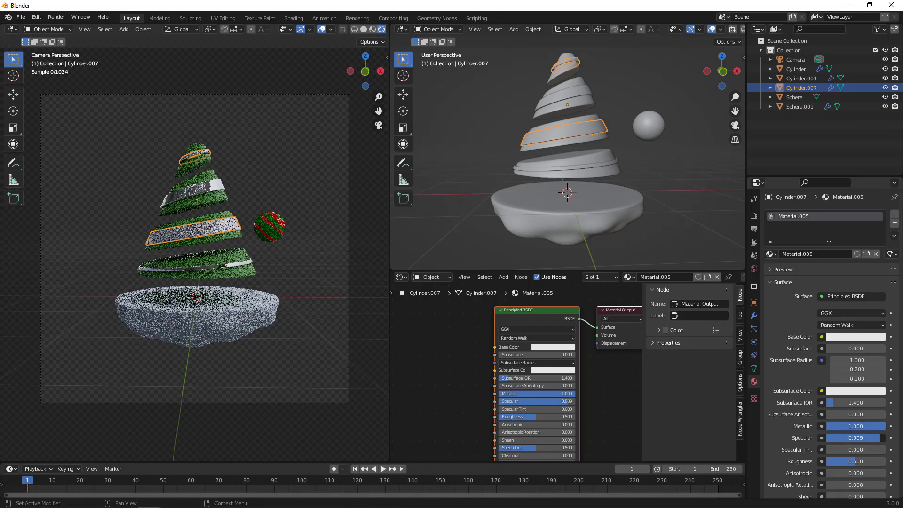
drag(880, 437, 886, 438)
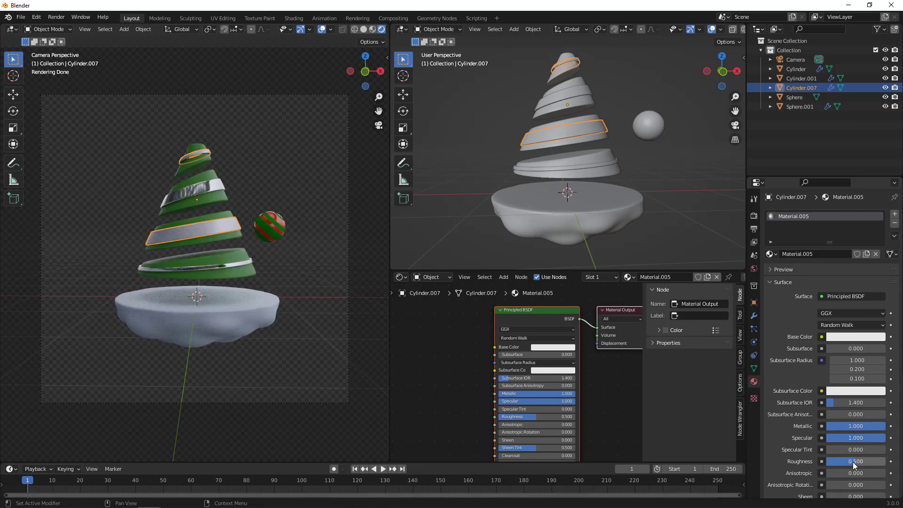
drag(854, 465, 832, 465)
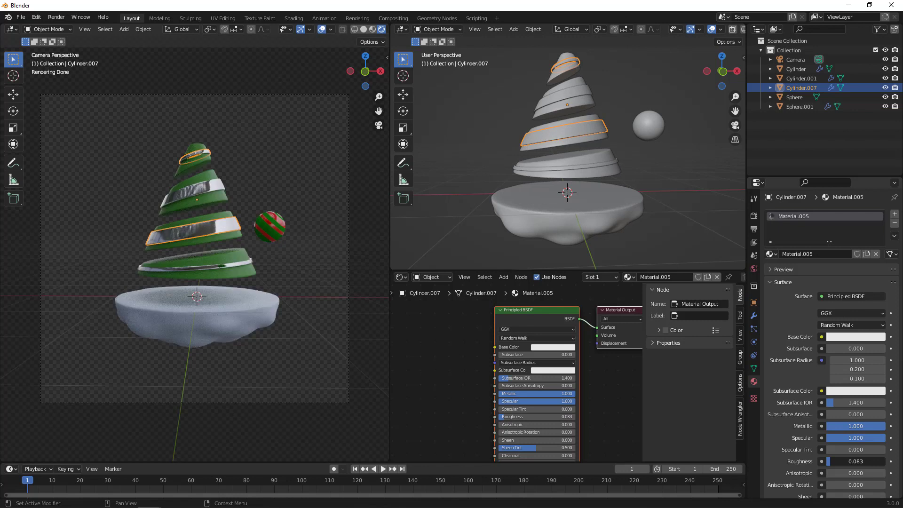
click(860, 337)
drag(833, 239, 834, 266)
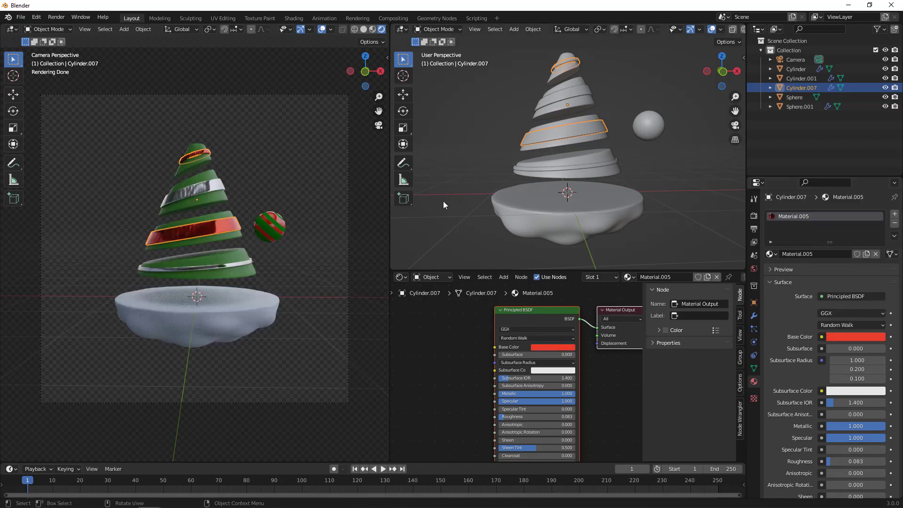
click(457, 187)
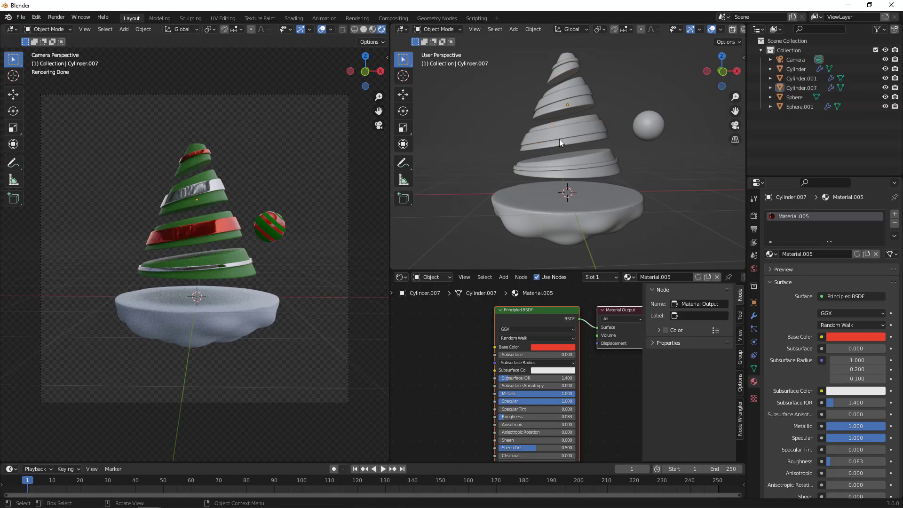
Duplicate the striped ball and place the copy on the opposite side of the tree, about 1.39 m away along X.
click(648, 126)
mouse_move(651, 162)
middle_down()
mouse_move(665, 173)
mouse_move(644, 168)
middle_up()
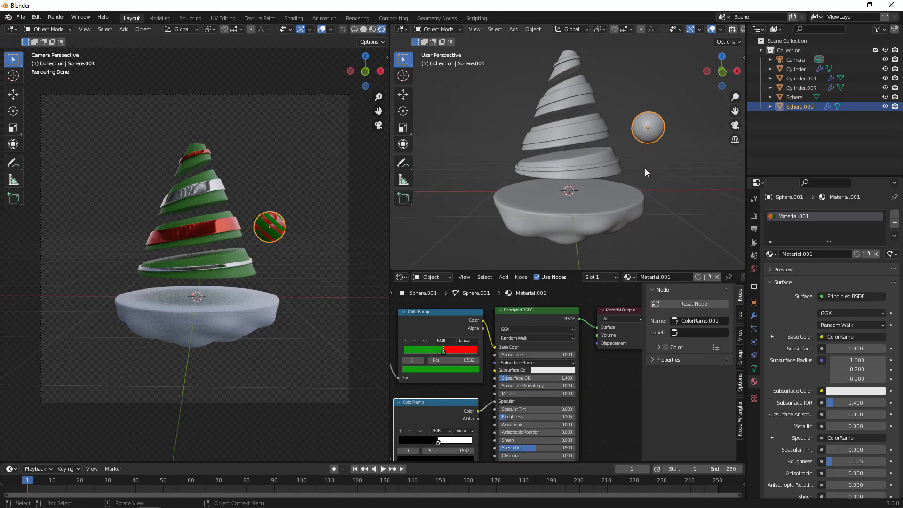
key(shift+d)
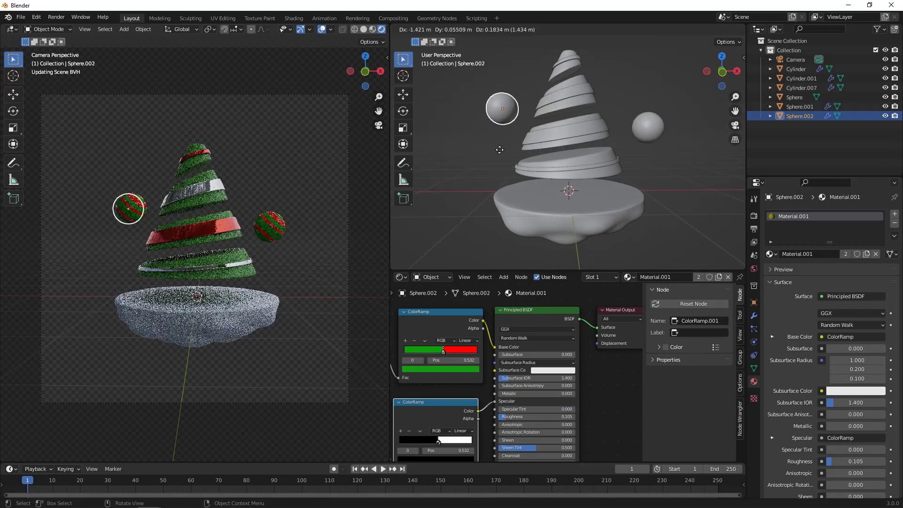
click(512, 148)
middle_drag(513, 147, 585, 188)
Scale the copied ball to about 0.592 and move it farther out from the tree's left side.
key(s)
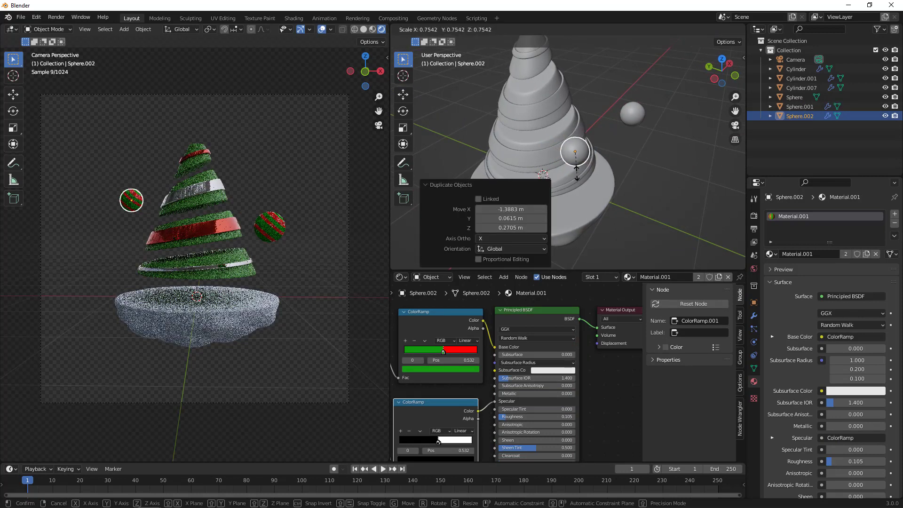
click(574, 168)
scroll(575, 177, down, 2)
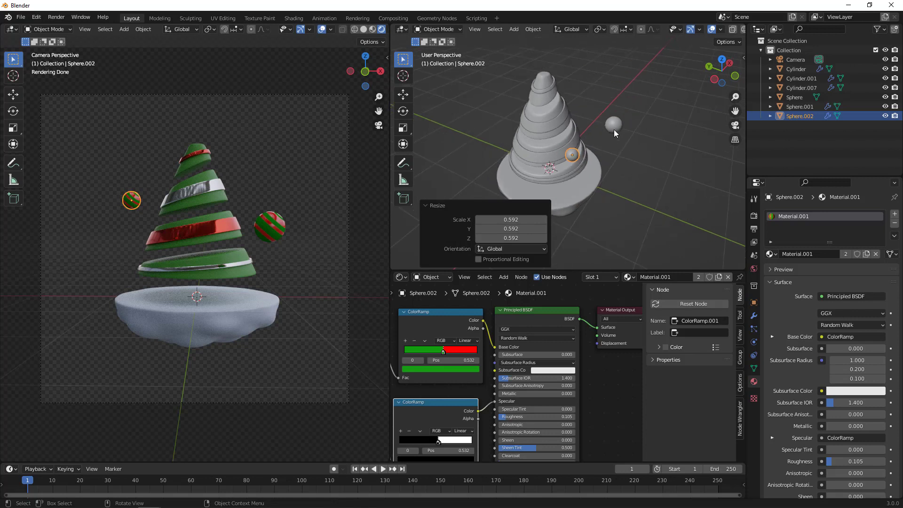
key(g)
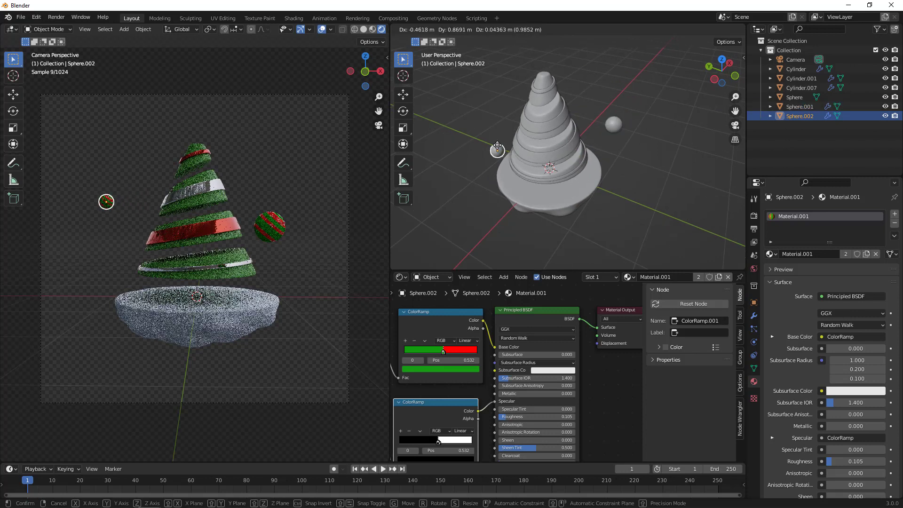
click(501, 151)
Duplicate the large striped ball up beside the treetop, then shift the copy about 0.21 m toward the tree along X.
middle_drag(586, 136, 608, 166)
click(604, 176)
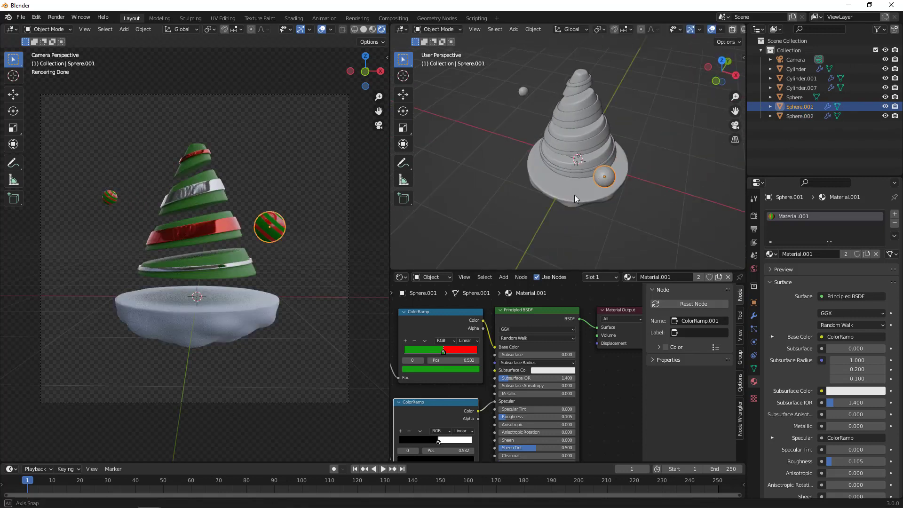
middle_drag(574, 194, 581, 188)
key(shift+d)
click(625, 111)
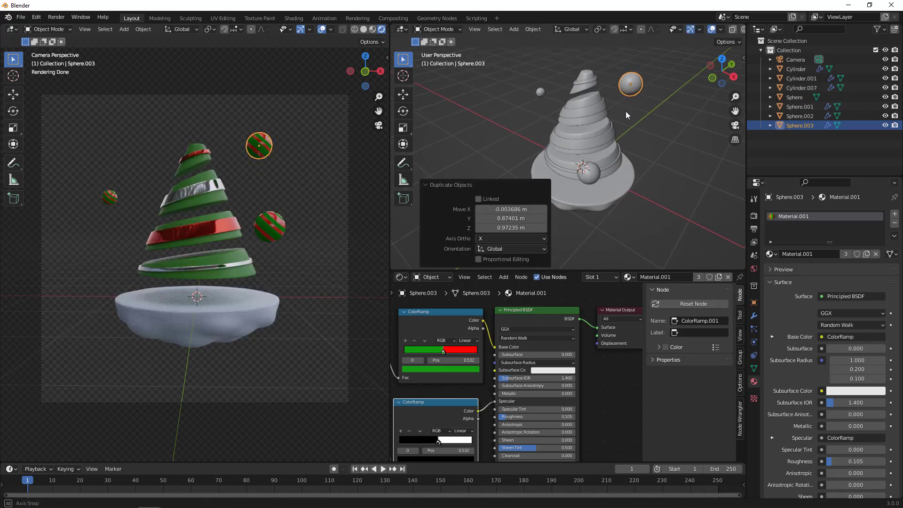
mouse_move(625, 111)
middle_down()
mouse_move(655, 100)
mouse_move(623, 123)
middle_up()
key(g)
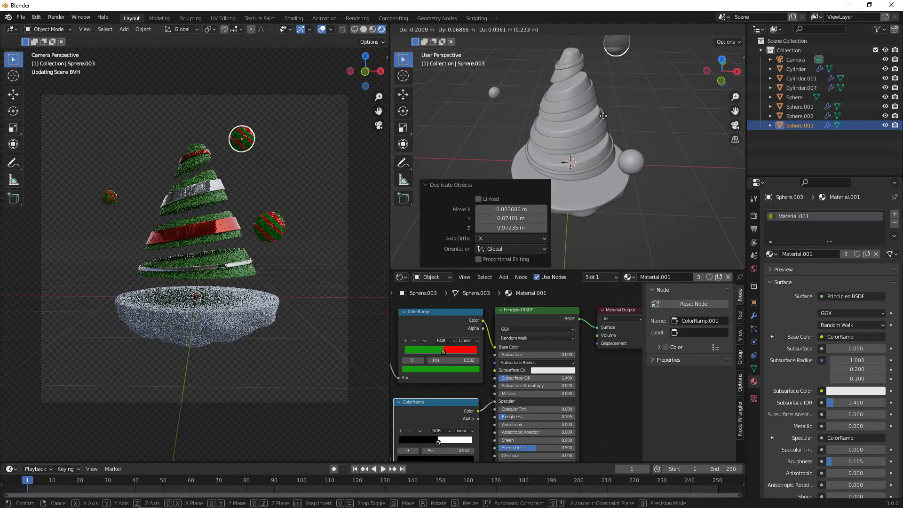
click(603, 121)
Rotate the ball beside the treetop by about 124° around X and turn the small ball to vary its stripe direction.
middle_drag(640, 86, 612, 58)
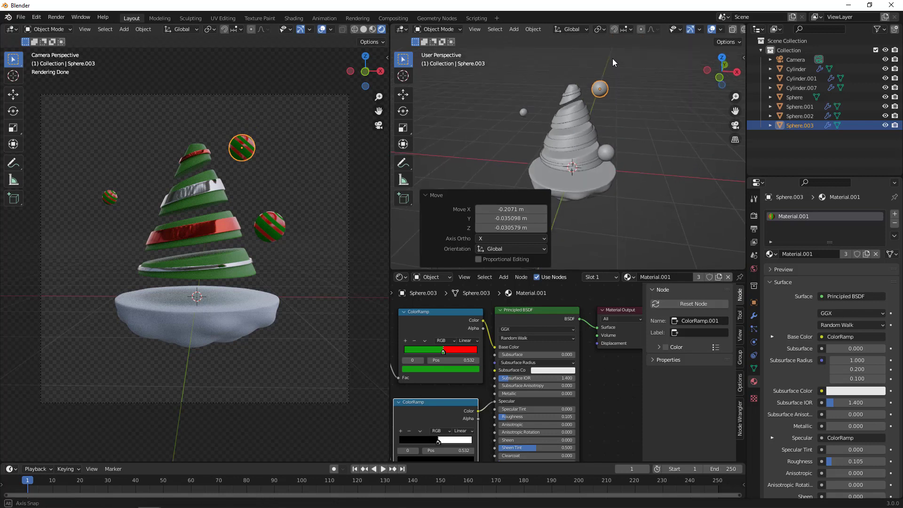
click(403, 111)
drag(613, 57, 605, 72)
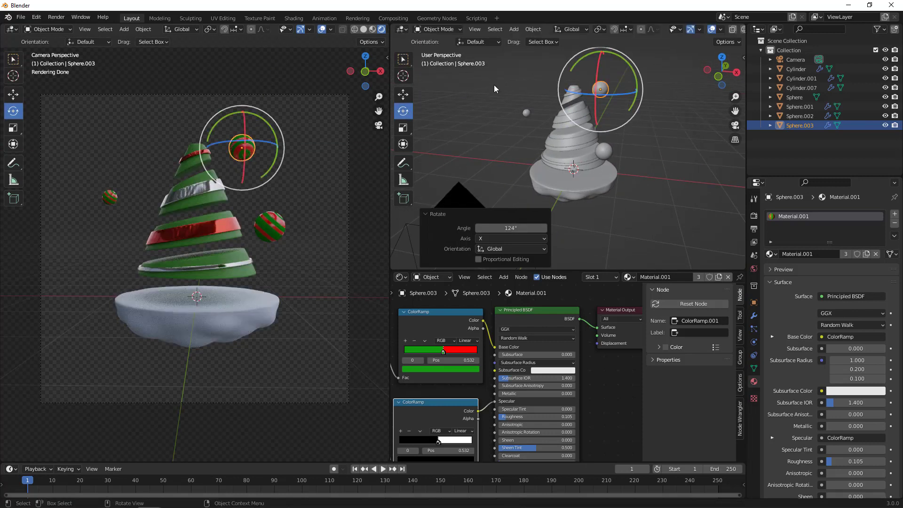
middle_drag(494, 85, 503, 97)
click(518, 115)
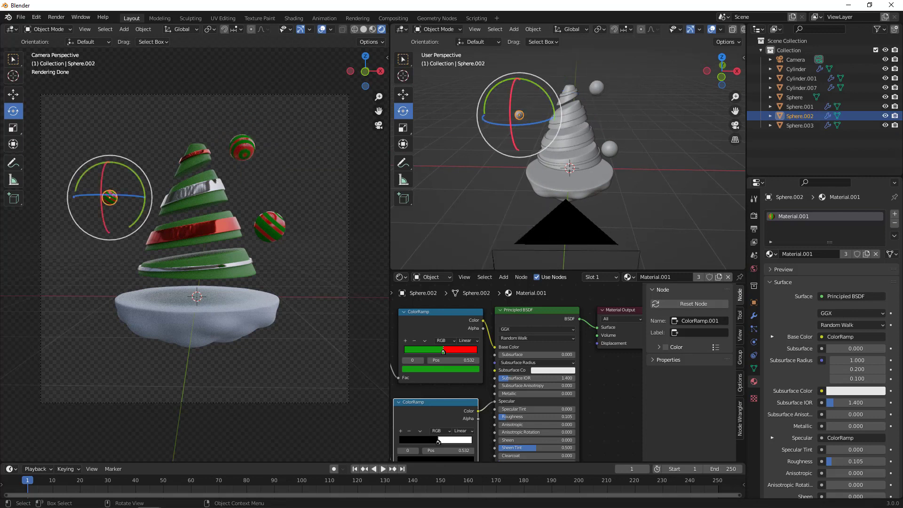
drag(505, 132, 524, 125)
click(592, 137)
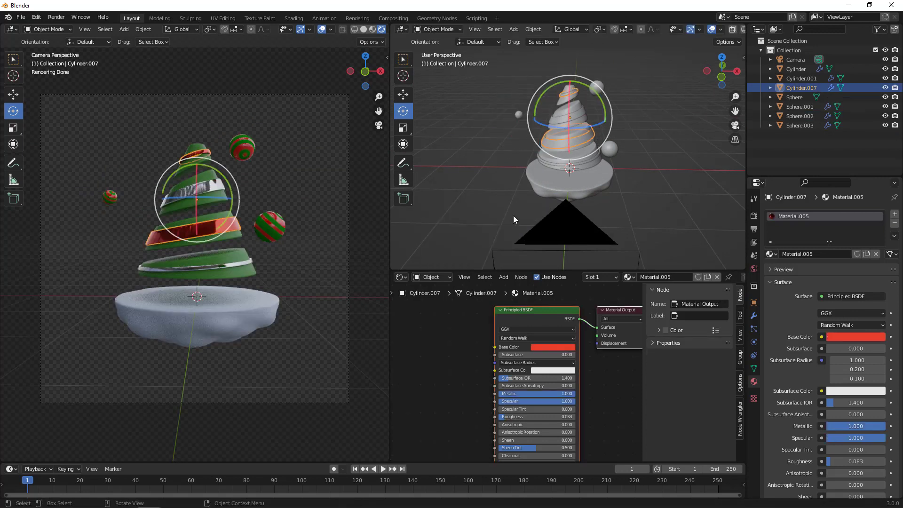
click(334, 216)
Duplicate the large ball Sphere.001 and place the copy low on the tree's left side, below the small ball.
middle_drag(576, 190, 582, 190)
click(612, 147)
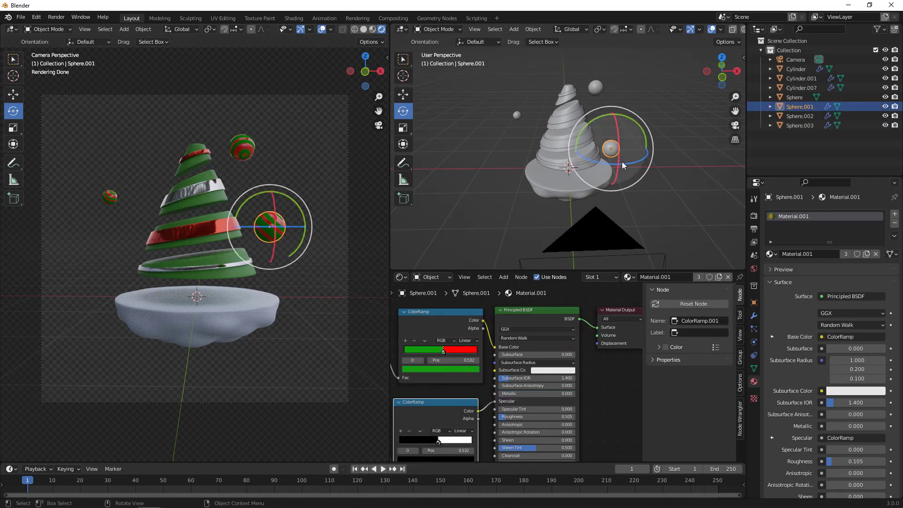
key(shift+d)
click(525, 160)
middle_drag(525, 160, 629, 160)
key(g)
click(569, 184)
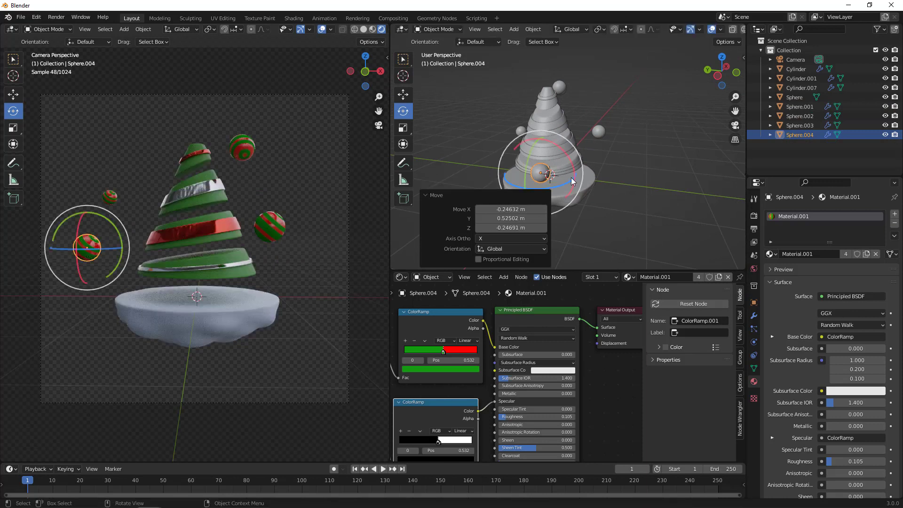
Rotate the lower-left ball to vary its stripes and move it about 0.33 m along X, closer to the tree.
middle_drag(571, 179, 530, 172)
drag(485, 136, 478, 174)
middle_drag(670, 137, 634, 196)
key(g)
click(661, 154)
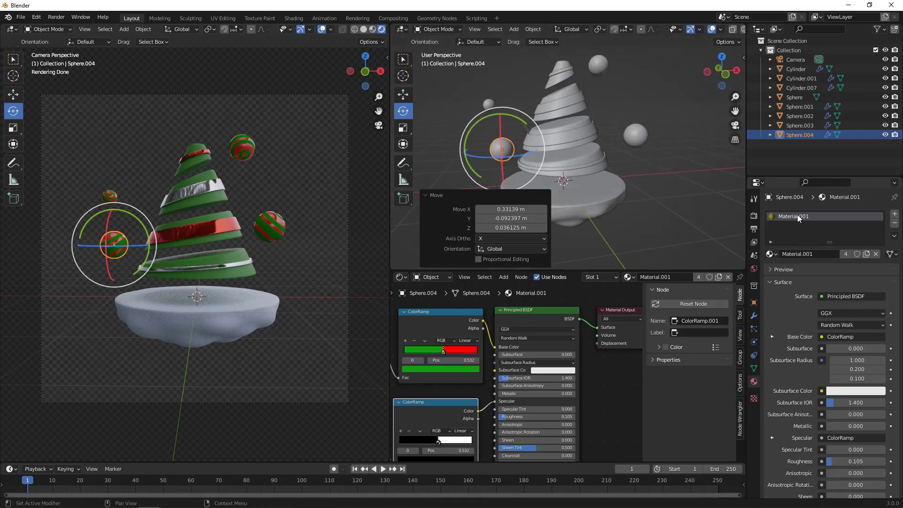
Give the lower-left ball its own copy of the material and set its red stripe color to pale yellow (hue 0.102, saturation 0.789, value 1.0).
click(868, 255)
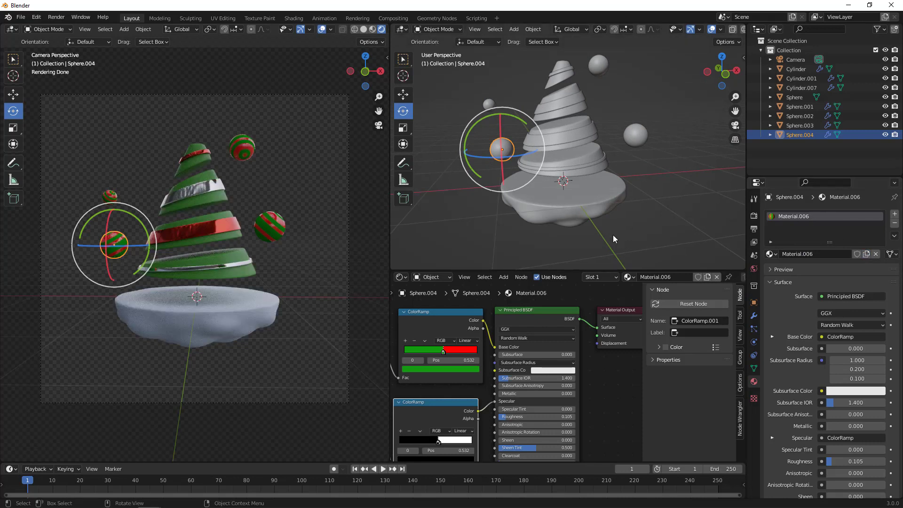
middle_drag(450, 386, 503, 375)
scroll(495, 346, up, 2)
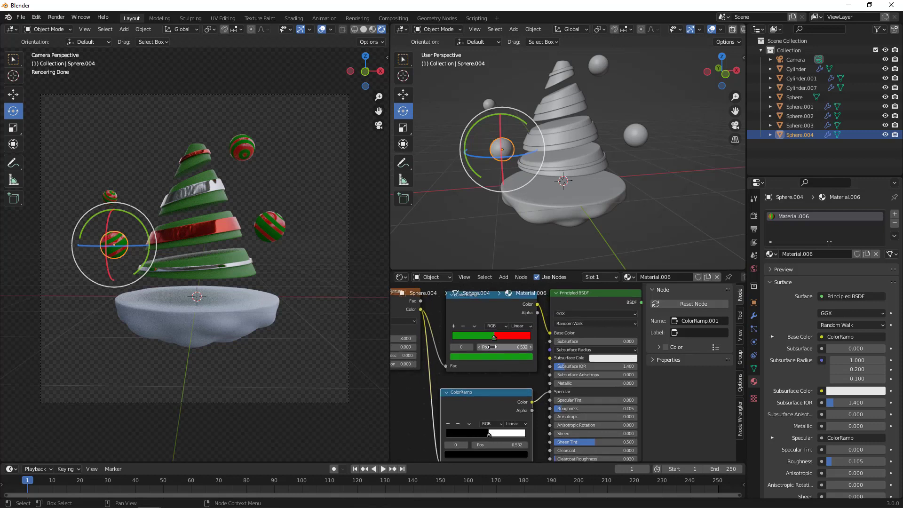
click(486, 325)
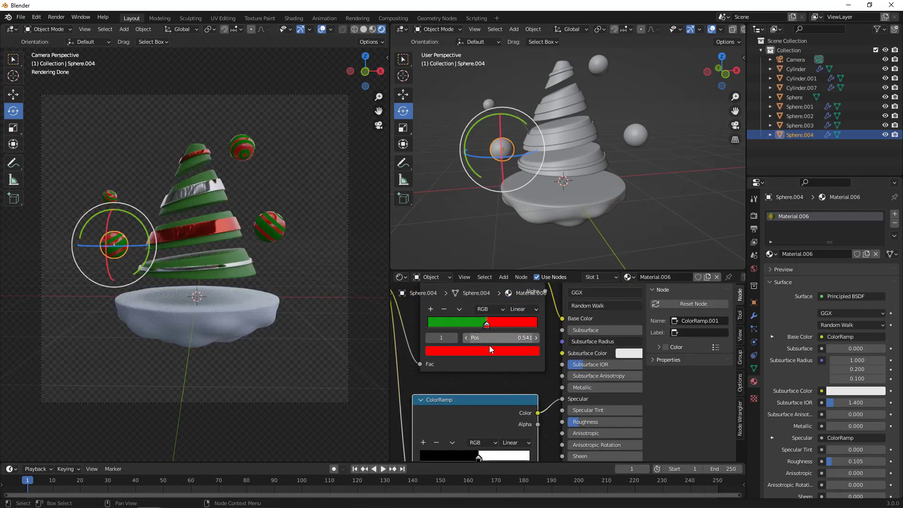
click(491, 348)
drag(470, 277, 456, 254)
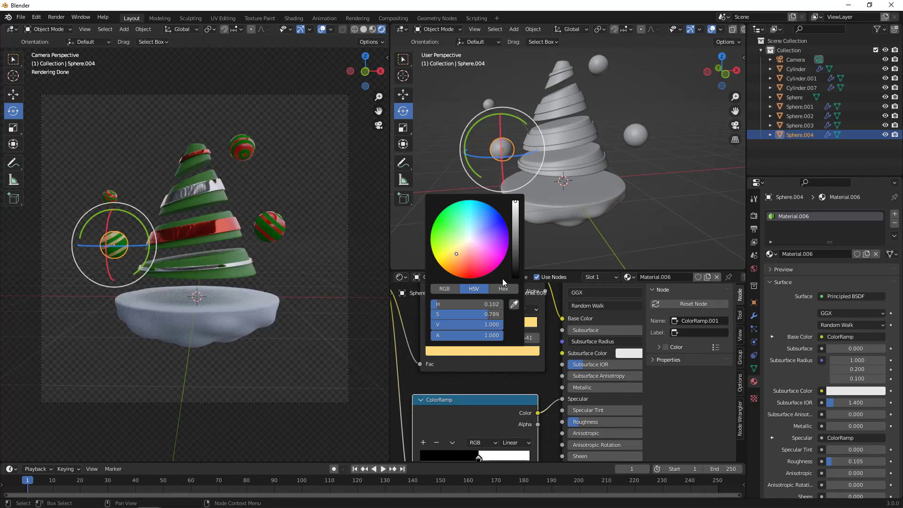
Change the green color stop of the lower-left ball's base color ramp to white (saturation 0, value 1.0).
click(485, 328)
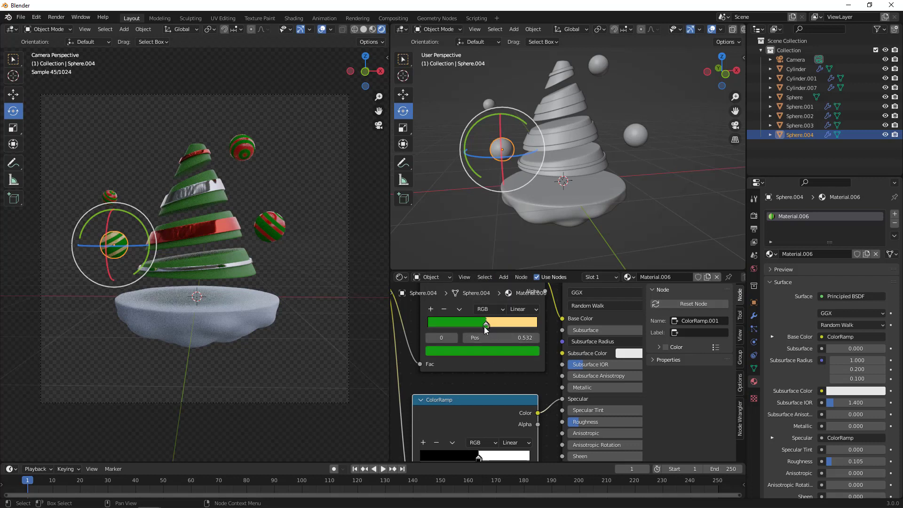
click(487, 349)
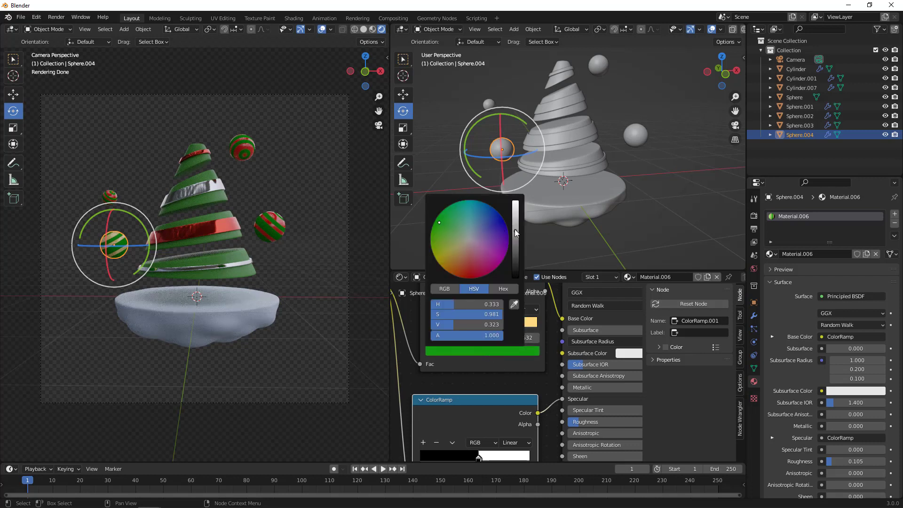
drag(515, 231, 516, 201)
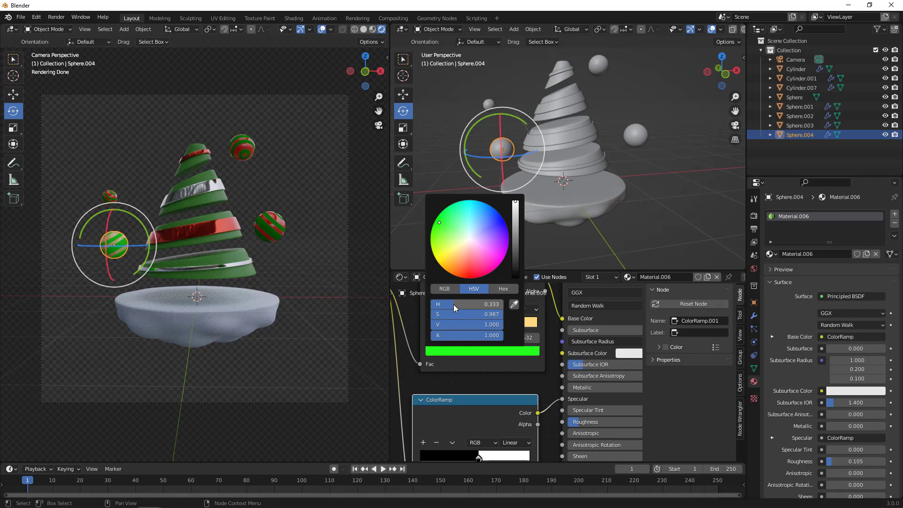
drag(453, 304, 427, 320)
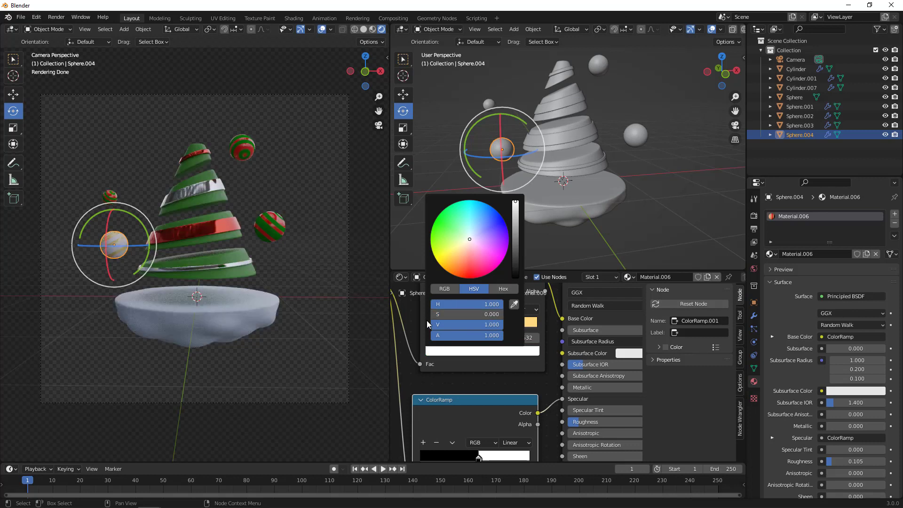
click(281, 300)
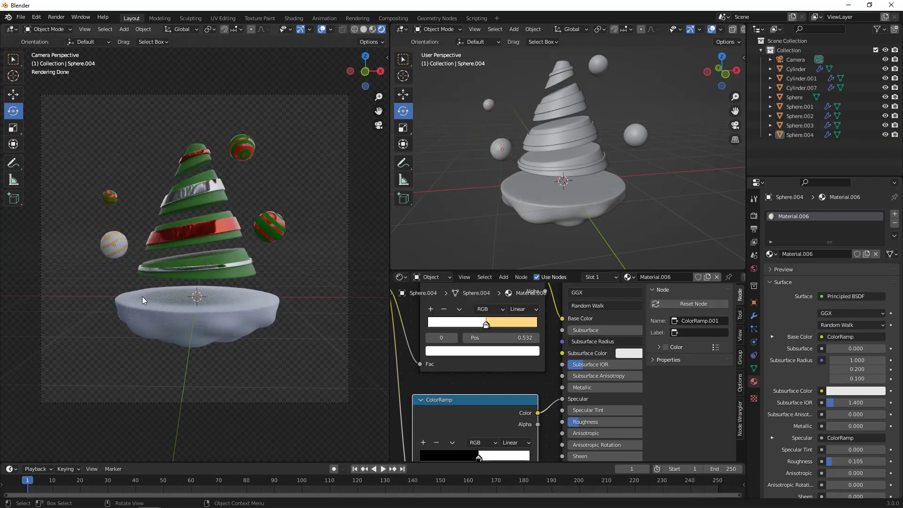
Deepen the pale yellow stop of the ball's base color ramp to a saturated golden yellow.
click(487, 325)
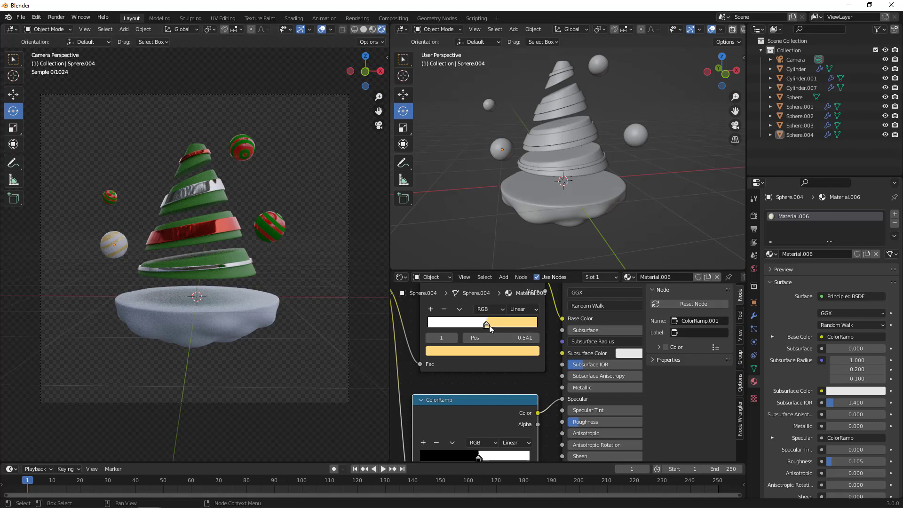
click(486, 351)
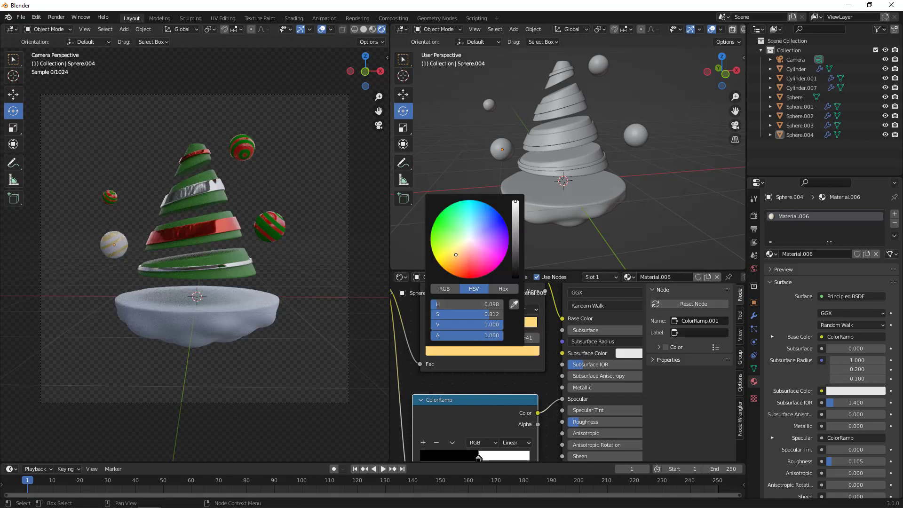
drag(455, 254, 450, 261)
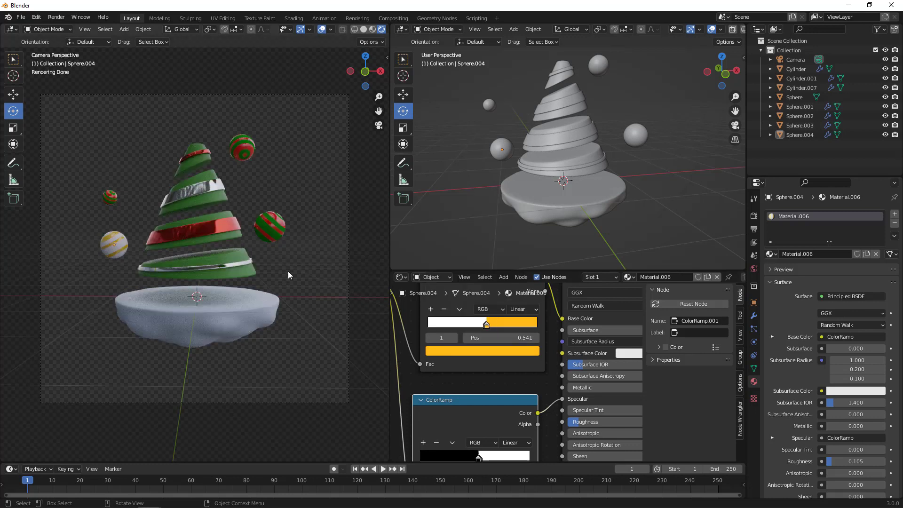
Duplicate the lower-left white-and-gold ball and place the copy right of the tree, offset about 1.68 m in X, 0.24 m in Y and 0.74 m in Z.
click(501, 150)
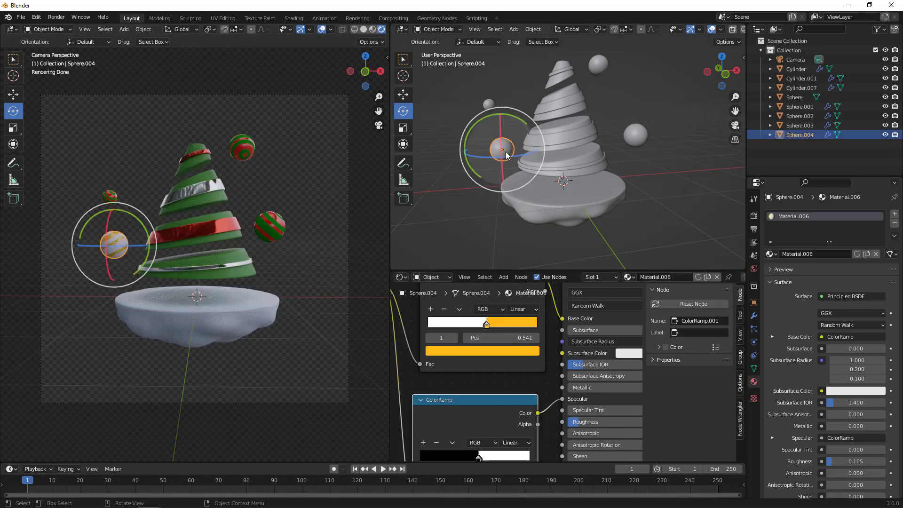
middle_drag(495, 187, 480, 202)
key(shift+d)
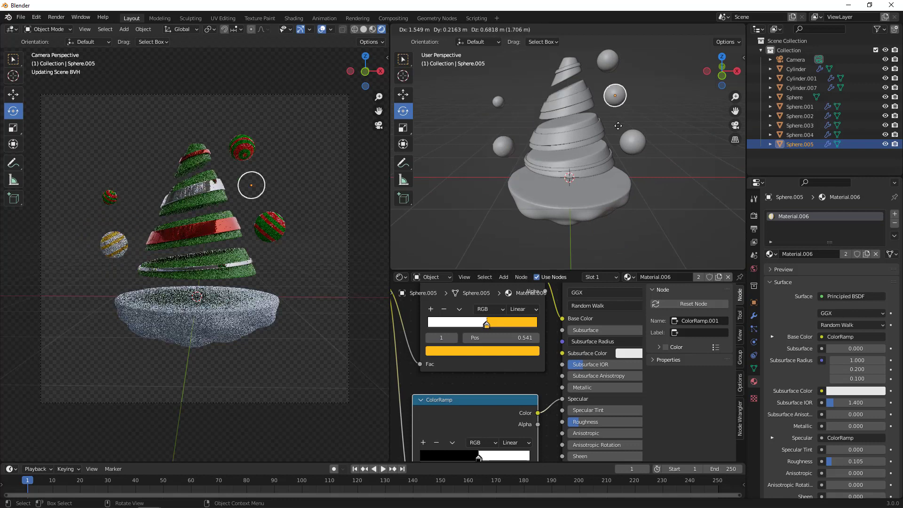
click(625, 122)
Rotate the copied white-and-gold ball about -49.1° around Y and scale it down slightly.
key(r)
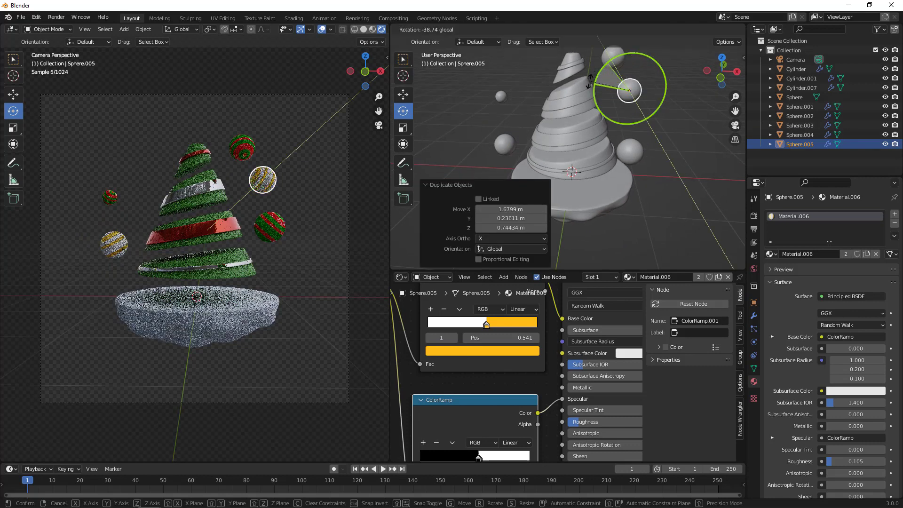
key(y)
click(662, 96)
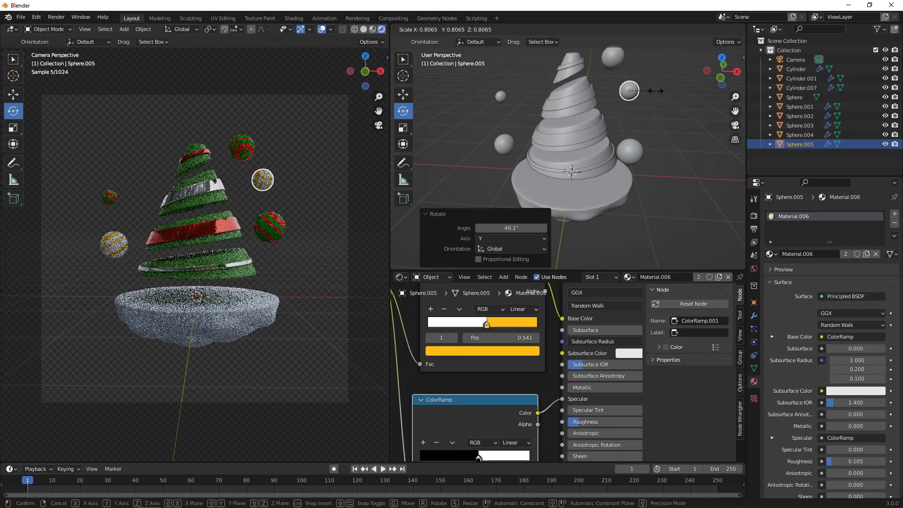
click(649, 97)
middle_drag(645, 99, 626, 103)
click(606, 96)
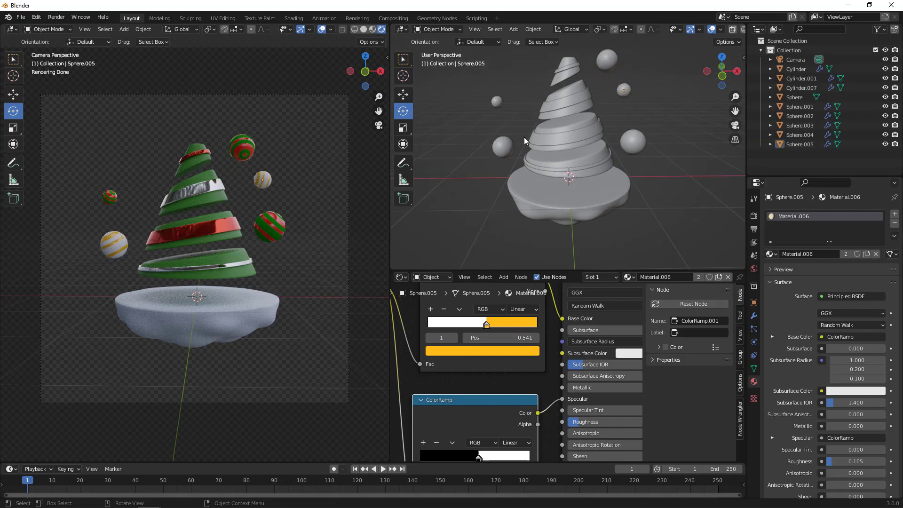
Duplicate the lower-left white-and-gold ball again and place the copy at the upper left of the tree.
click(502, 147)
middle_drag(503, 146, 599, 174)
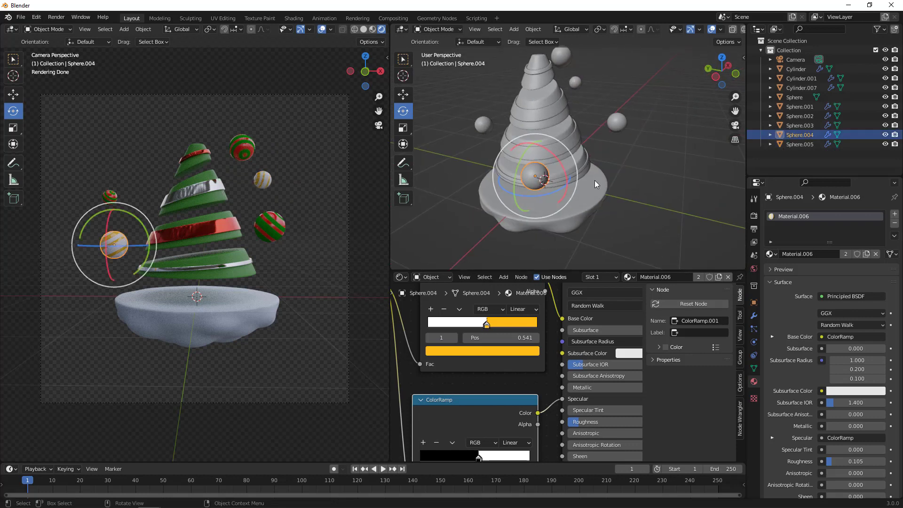
key(shift+d)
click(560, 84)
middle_drag(547, 92, 528, 91)
Rotate the upper-left white-and-gold ball about 55.5° around X and scale it to about 0.773.
drag(518, 70, 523, 96)
key(s)
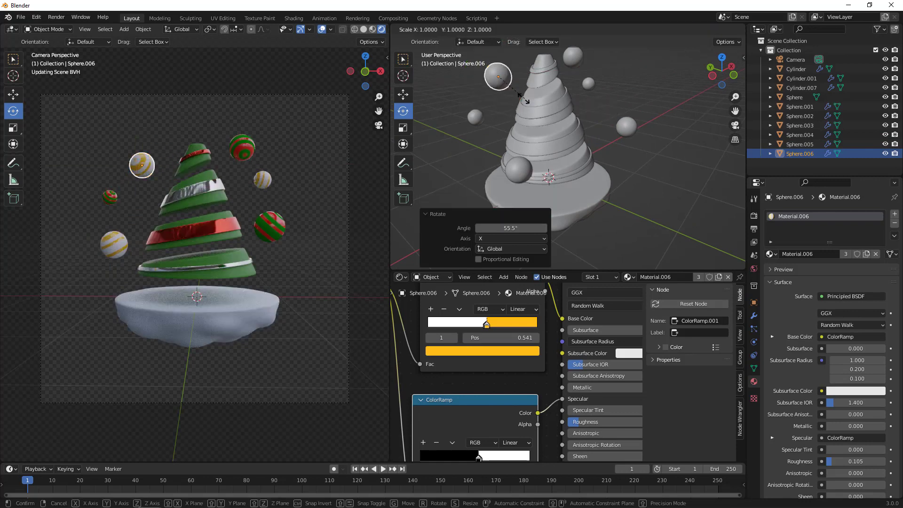
click(517, 95)
Scale the large red-and-green ball right of the tree down to about 0.691.
middle_drag(517, 95, 615, 151)
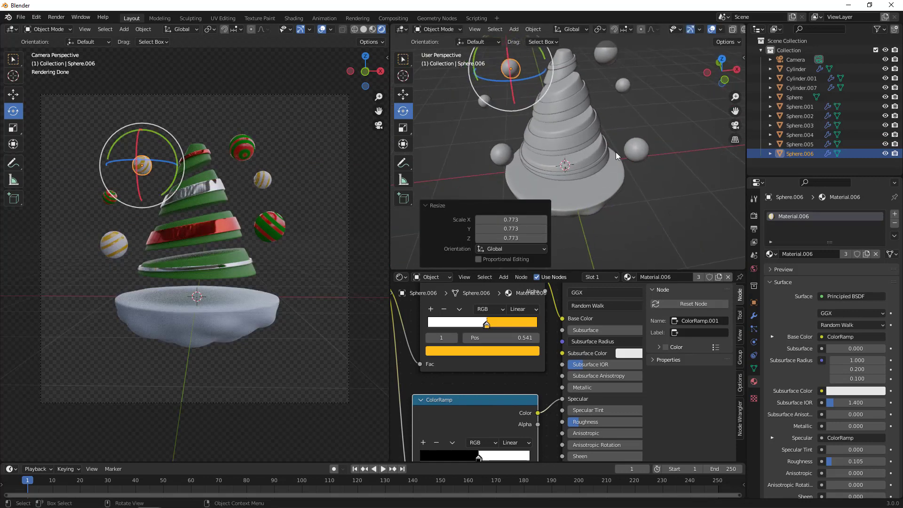
click(634, 150)
key(s)
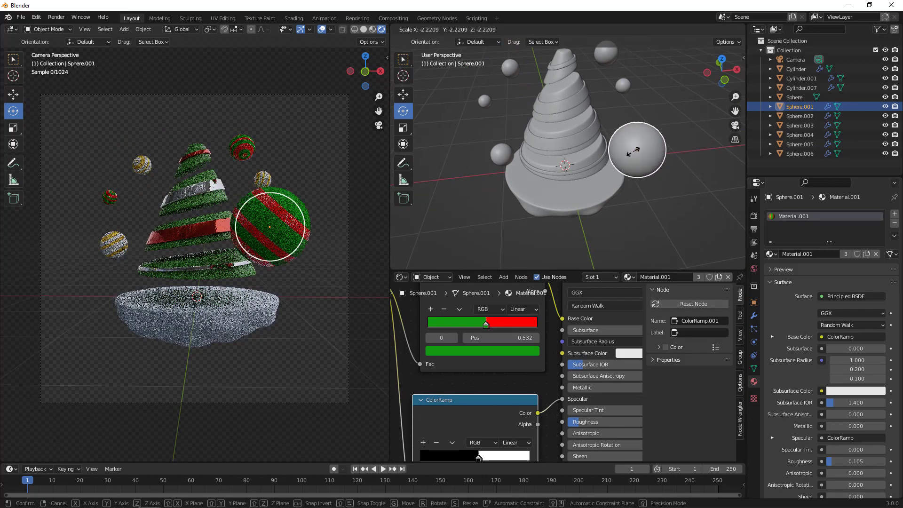
click(637, 153)
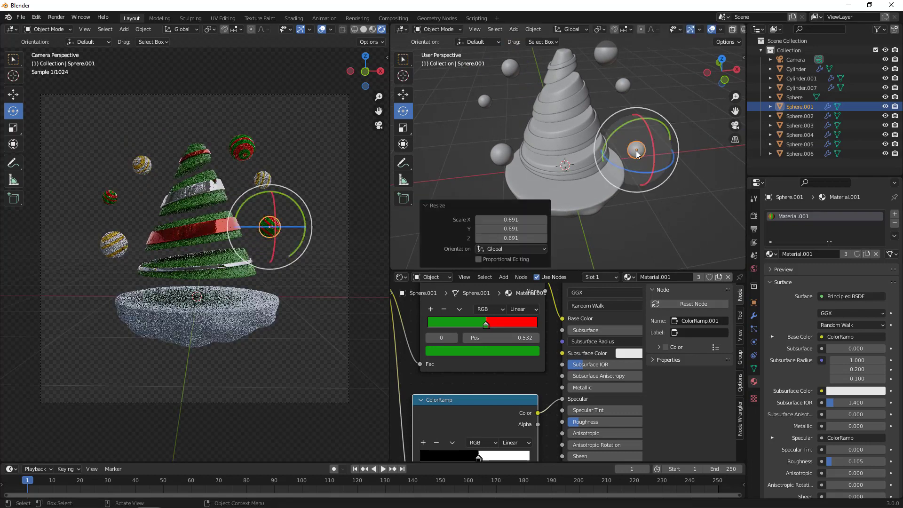
click(657, 202)
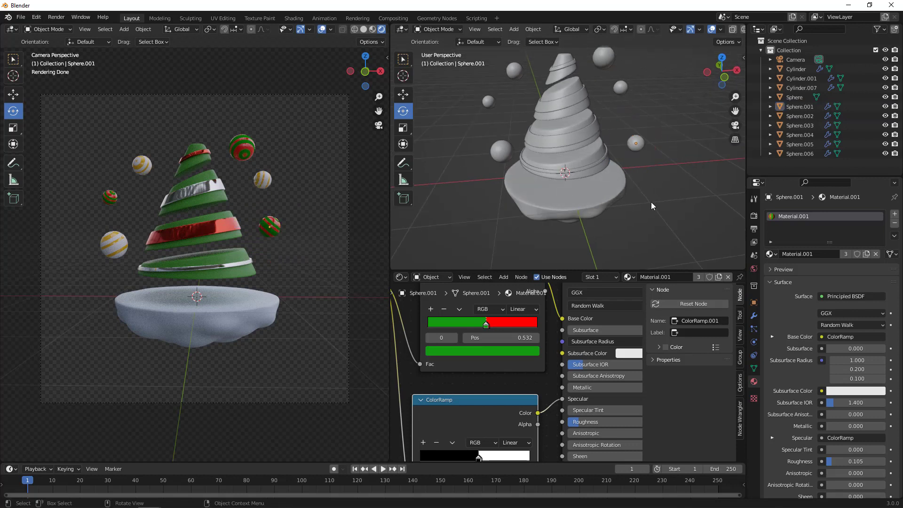
Move the lower-right red-and-green ball down about 0.28 m, nudging it slightly toward the tree.
middle_drag(651, 201, 649, 165)
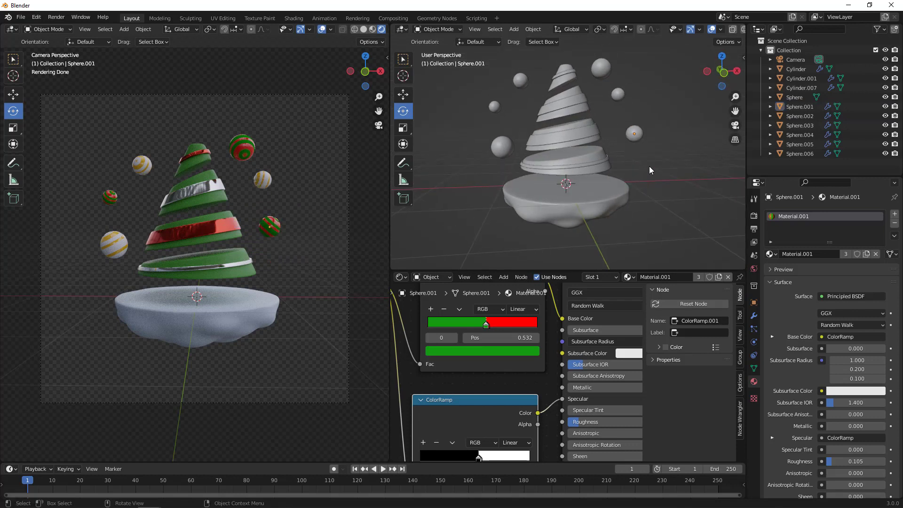
click(637, 136)
key(g)
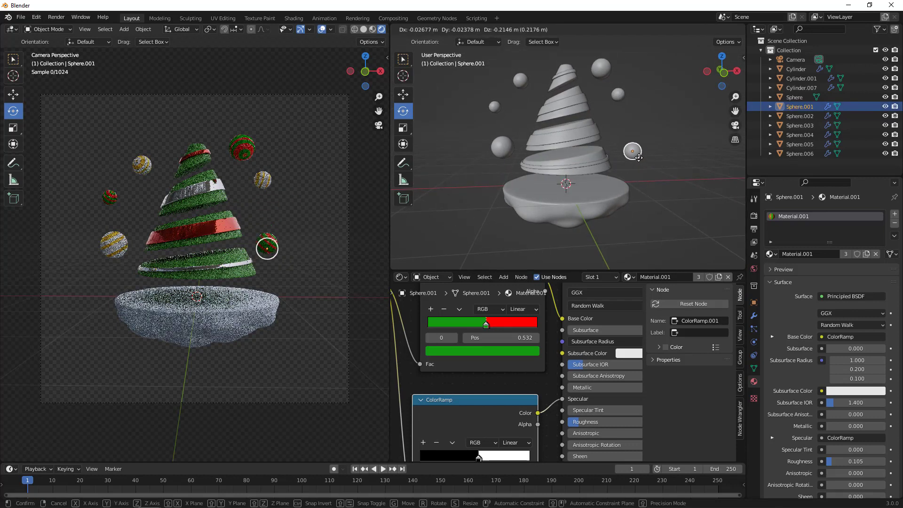
click(638, 157)
Lower the right white-and-gold ball about 0.29 m, shift it about 0.10 m along X, and enlarge it by about 1.544.
middle_drag(638, 158, 620, 148)
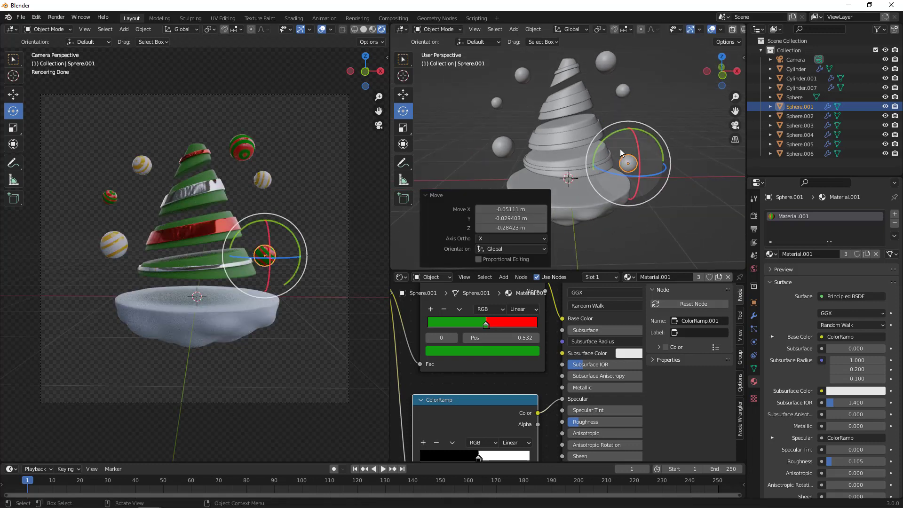
click(622, 94)
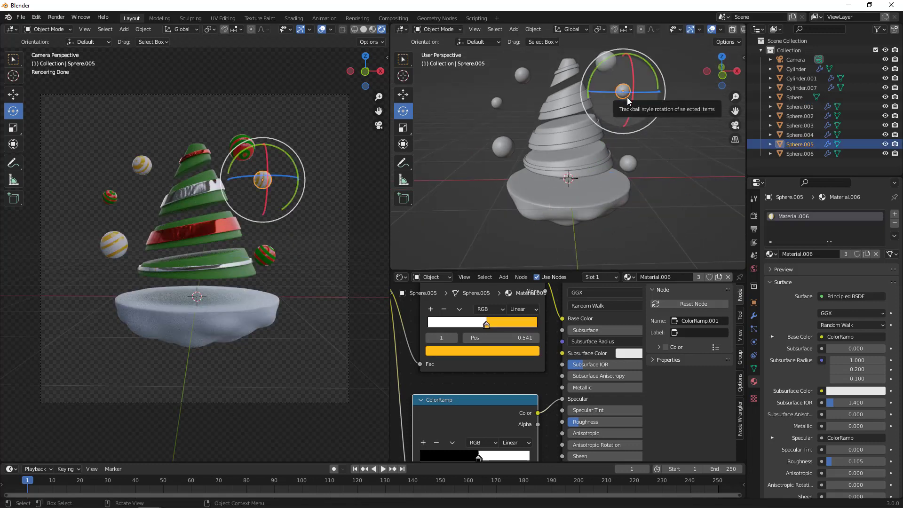
key(g)
click(633, 121)
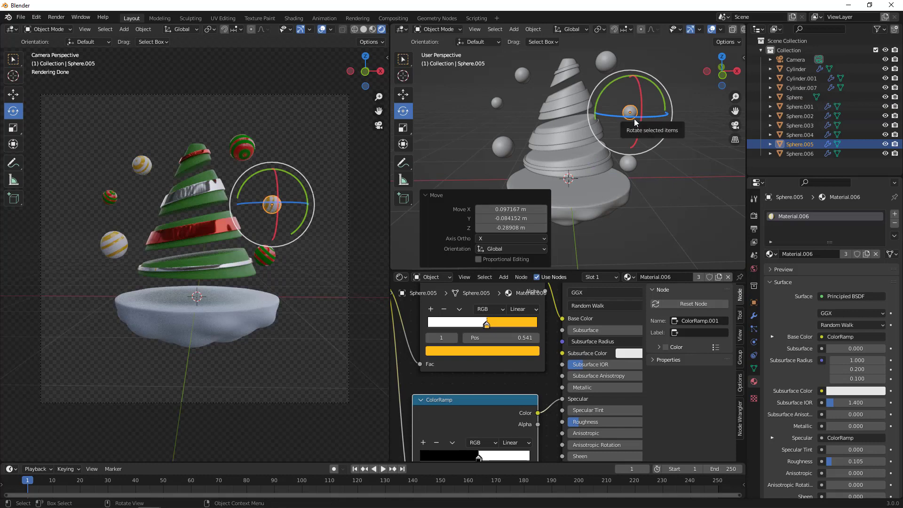
key(s)
right_click(635, 121)
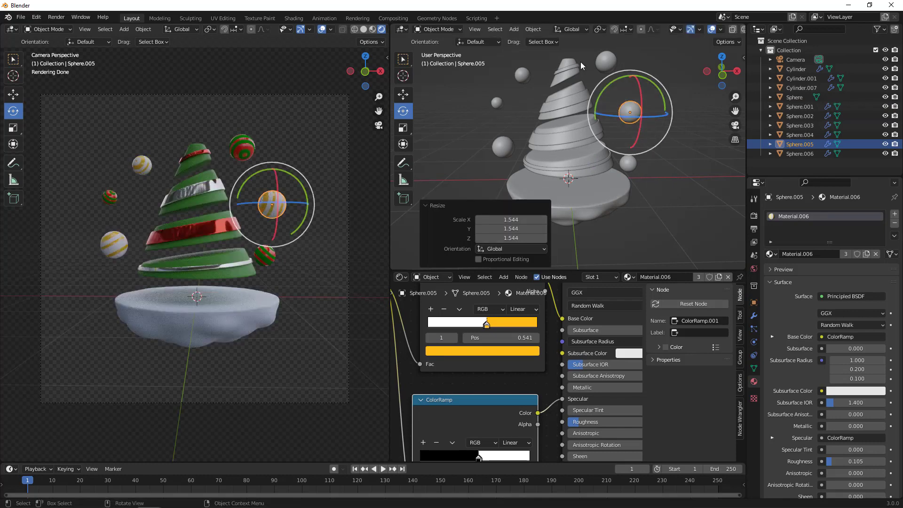
Scale the upper-right red-and-green ball down to about 0.86.
click(602, 60)
key(s)
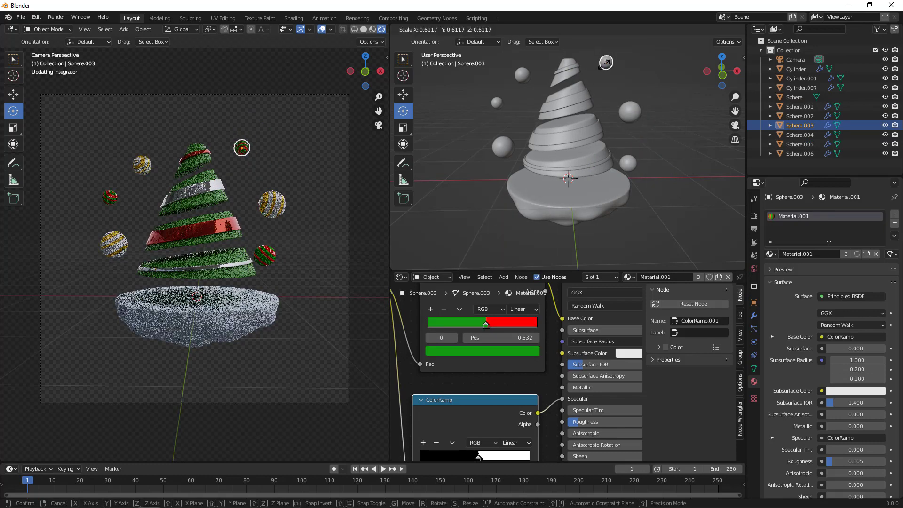
click(606, 67)
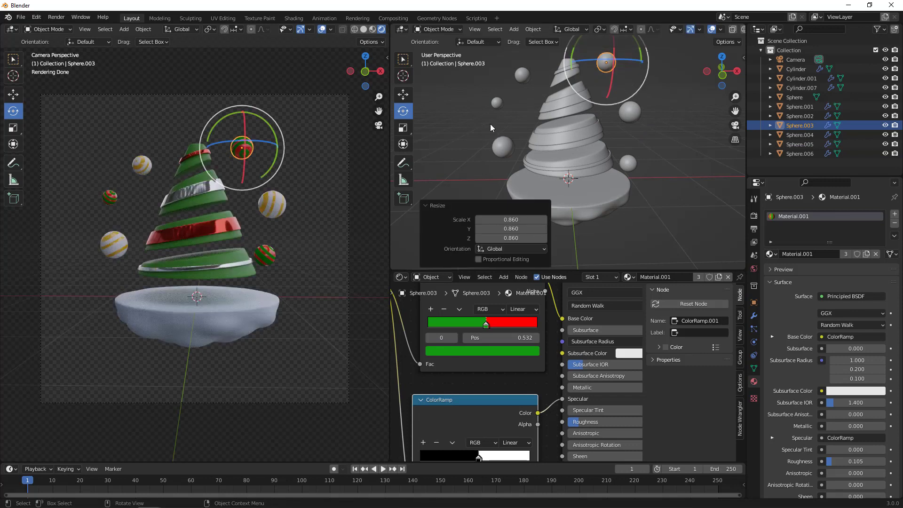
Enlarge the small red-and-green ball left of the tree by a factor of about 1.769.
click(496, 102)
key(s)
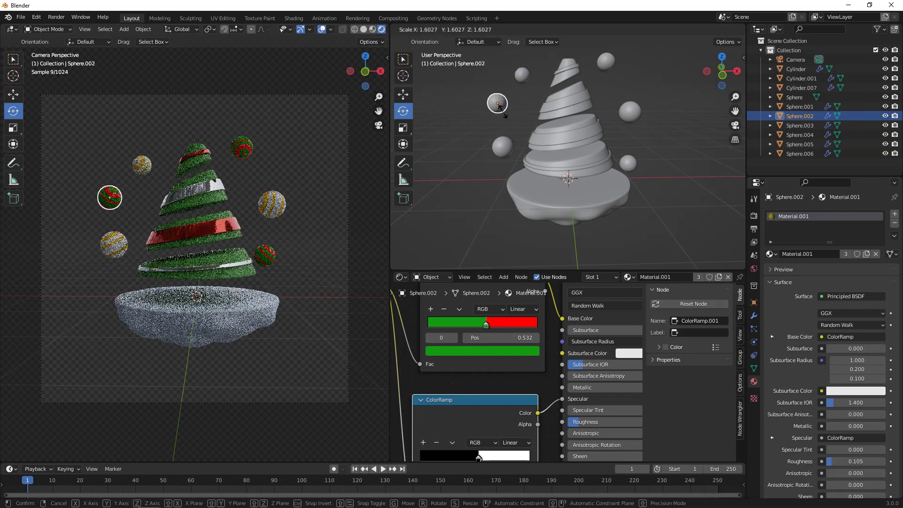
click(504, 113)
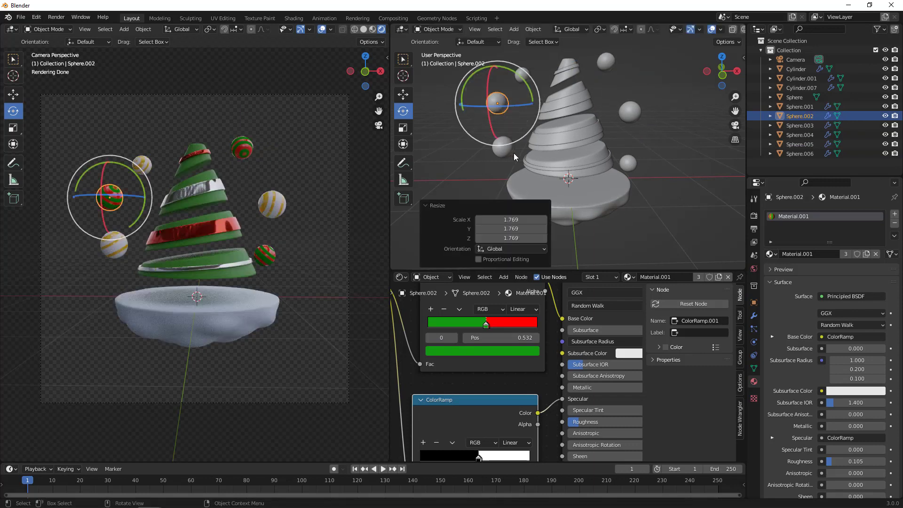
middle_drag(514, 152, 530, 142)
click(648, 160)
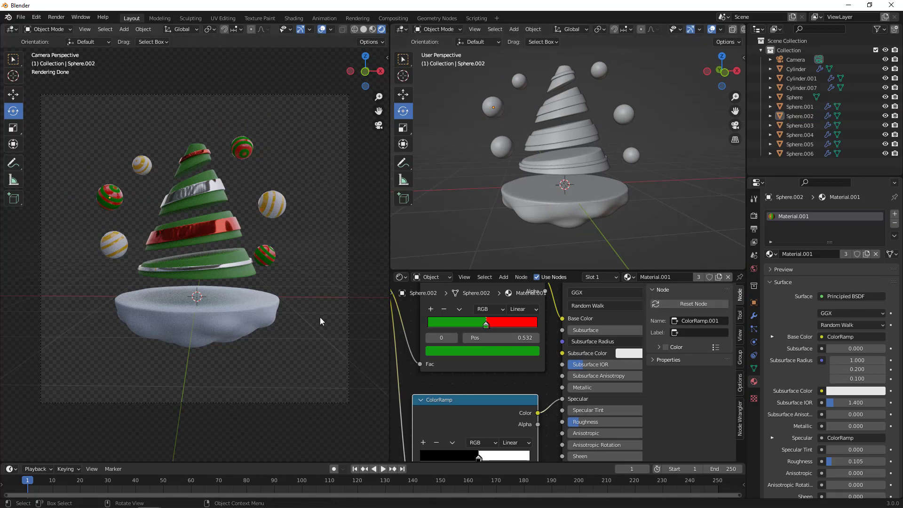
middle_drag(599, 205, 594, 219)
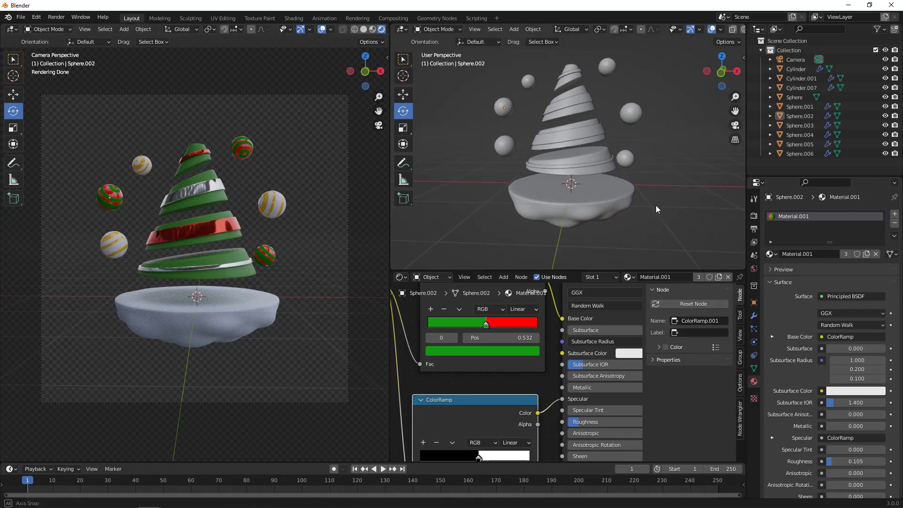
middle_drag(655, 205, 596, 152)
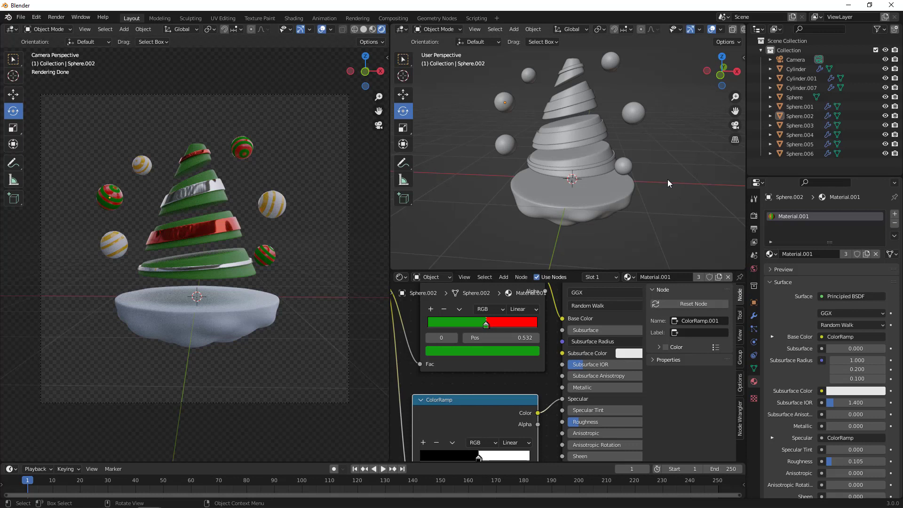
mouse_move(667, 179)
middle_down()
mouse_move(662, 191)
mouse_move(678, 196)
mouse_move(659, 203)
middle_up()
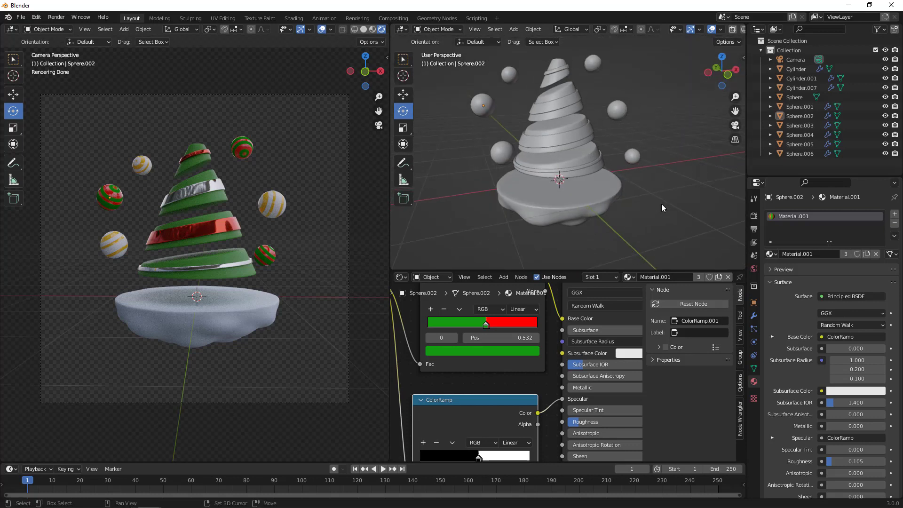
key(shift+a)
mouse_move(657, 181)
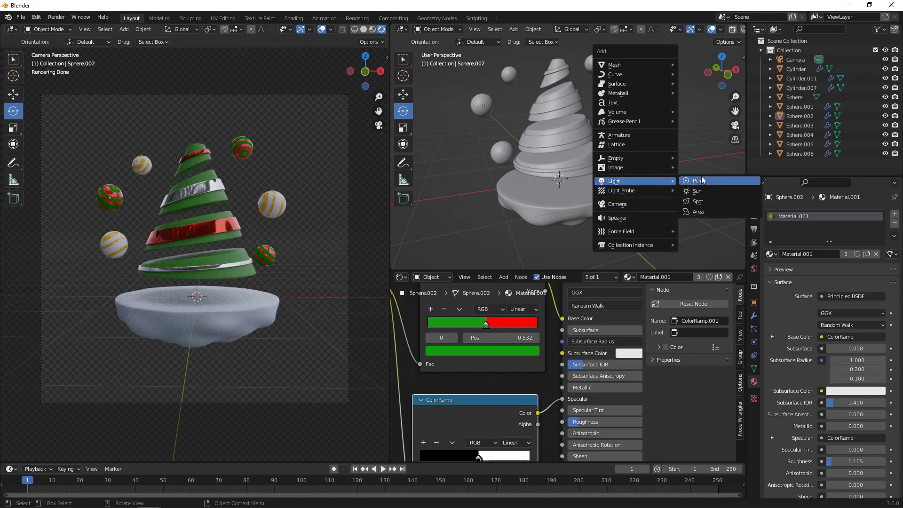
mouse_move(622, 66)
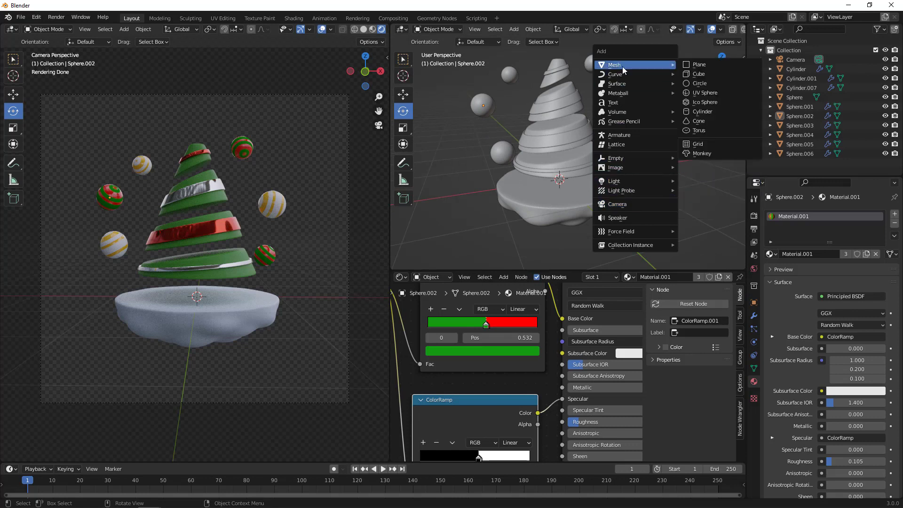
click(703, 92)
scroll(614, 195, down, 5)
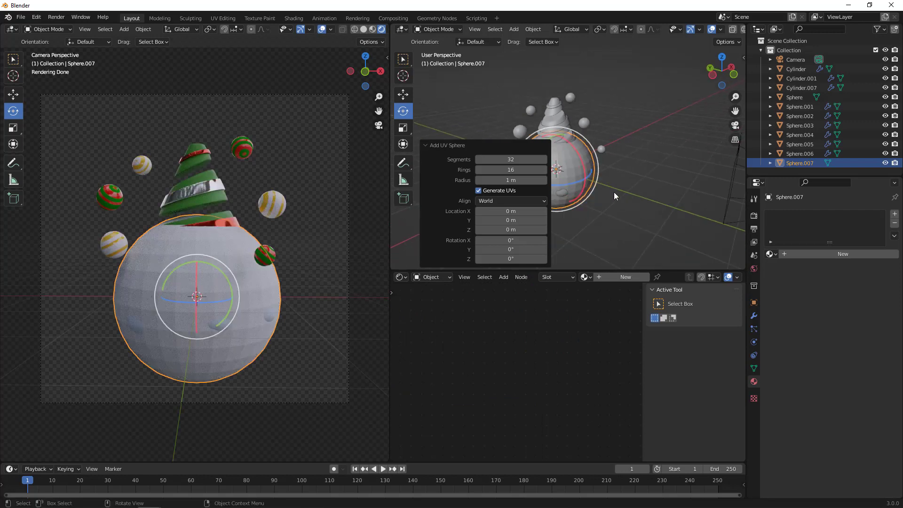
scroll(614, 192, up, 3)
middle_drag(614, 192, 586, 189)
click(657, 189)
click(603, 188)
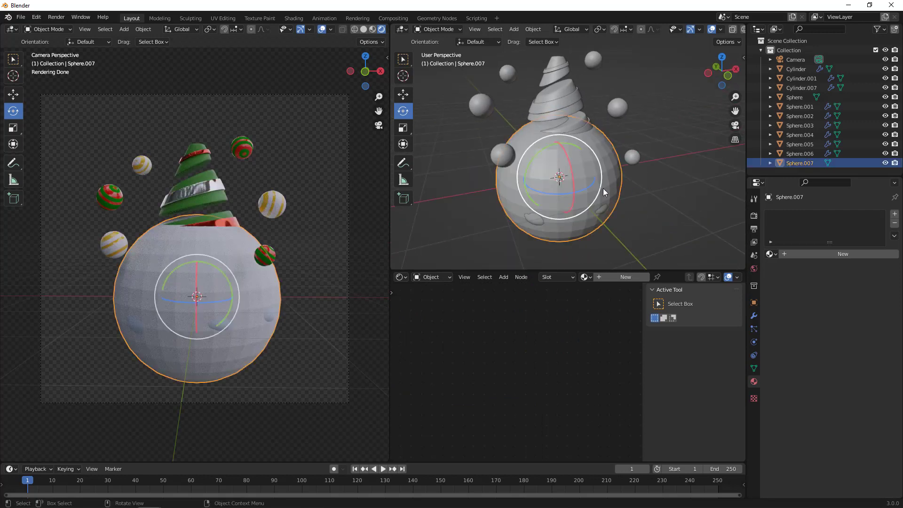
key(Delete)
Duplicate the upper-left white-and-gold ball in front of the tree, offset about 0.46 m in X, -0.92 m in Y and -0.33 m in Z.
middle_drag(619, 207, 600, 200)
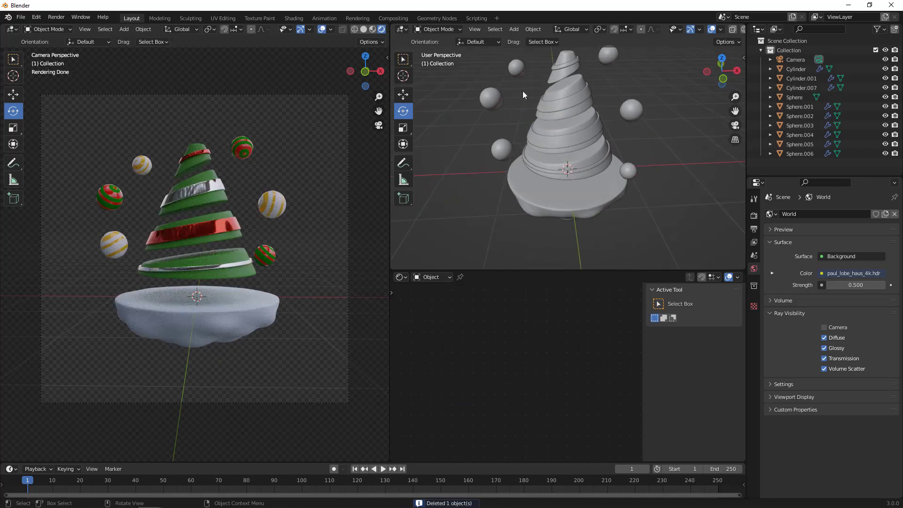
click(518, 68)
middle_drag(541, 91, 586, 125)
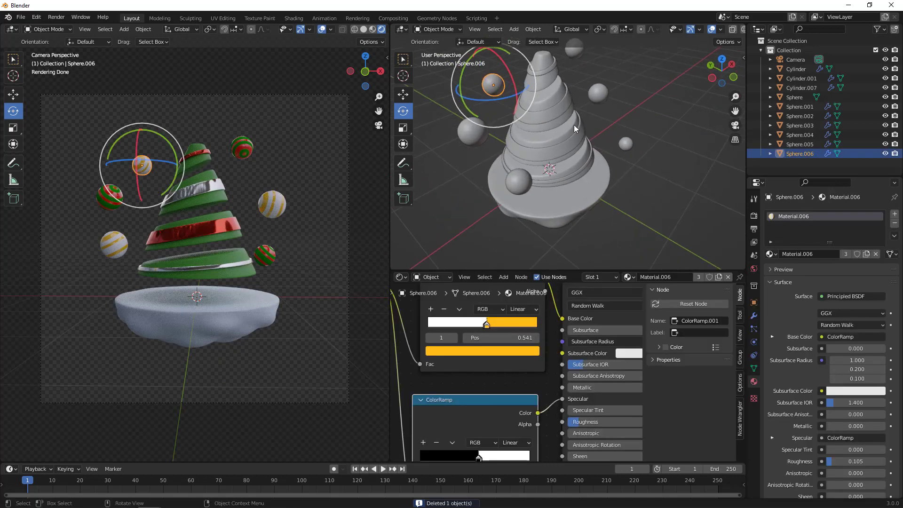
key(shift+d)
click(664, 162)
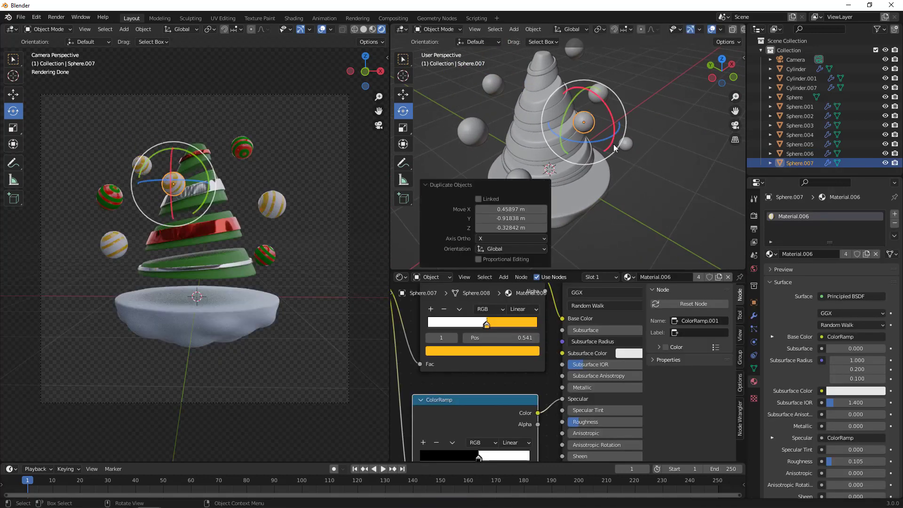
Scale the ball copy in front of the tree down to about 0.337 and remove its material slot.
key(s)
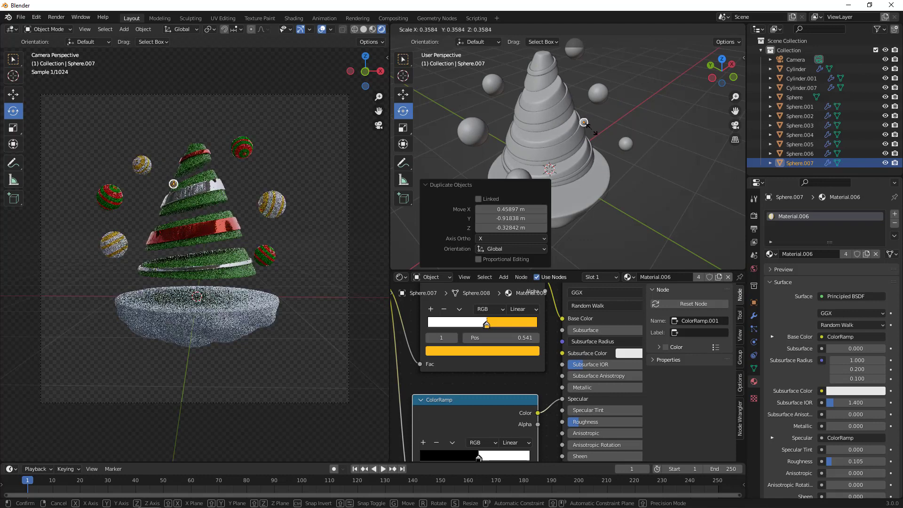
click(592, 133)
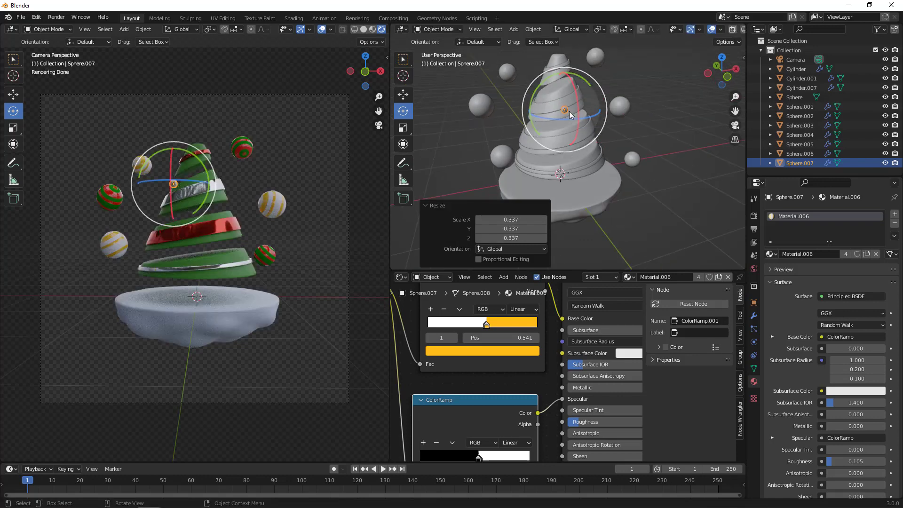
middle_drag(682, 214, 669, 207)
click(895, 225)
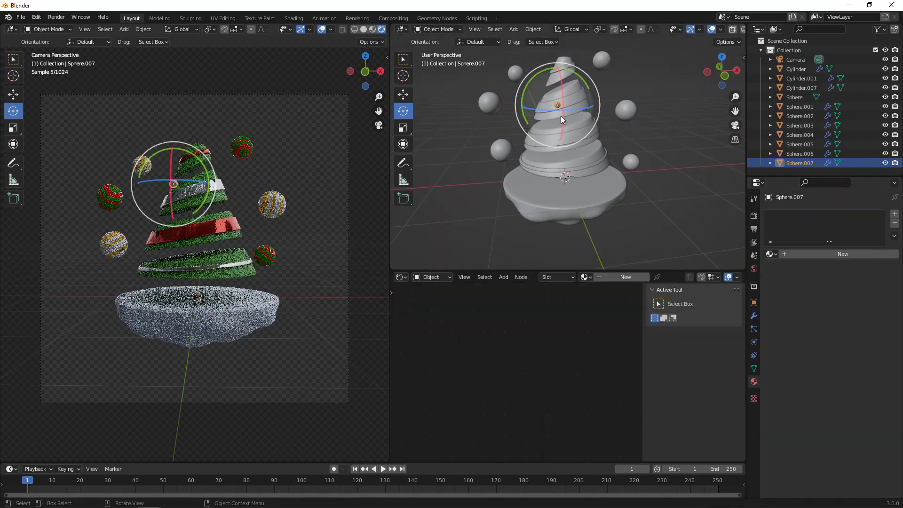
Give the small sphere a new Emission material in red (hue 0.001, saturation 0.996, value 1) with a strength of 5.4.
click(810, 254)
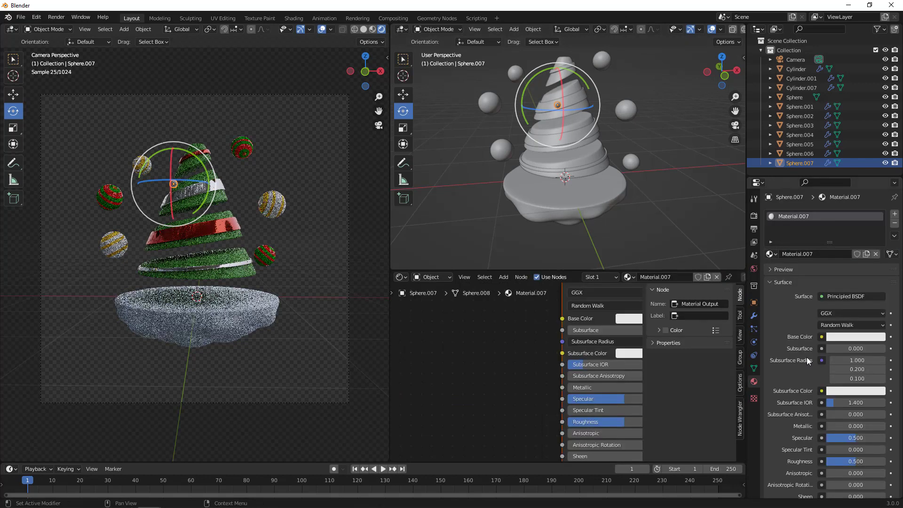
click(859, 298)
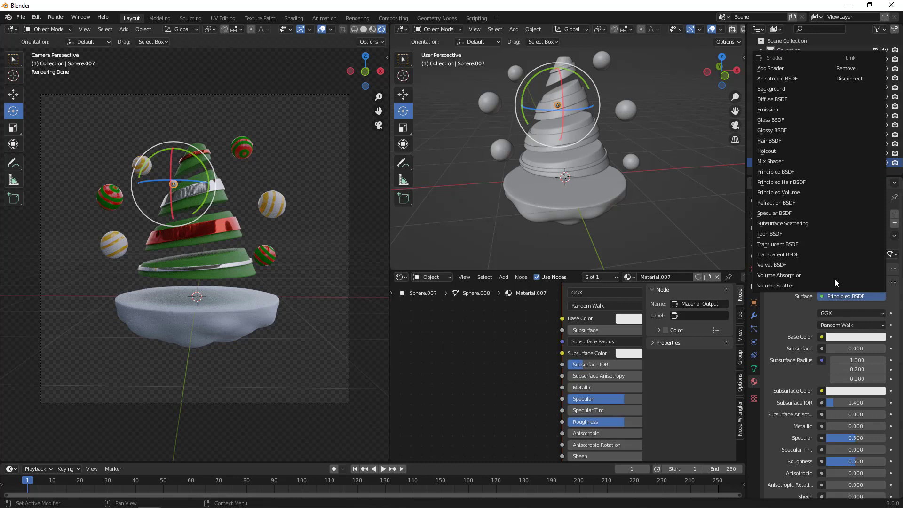
click(779, 111)
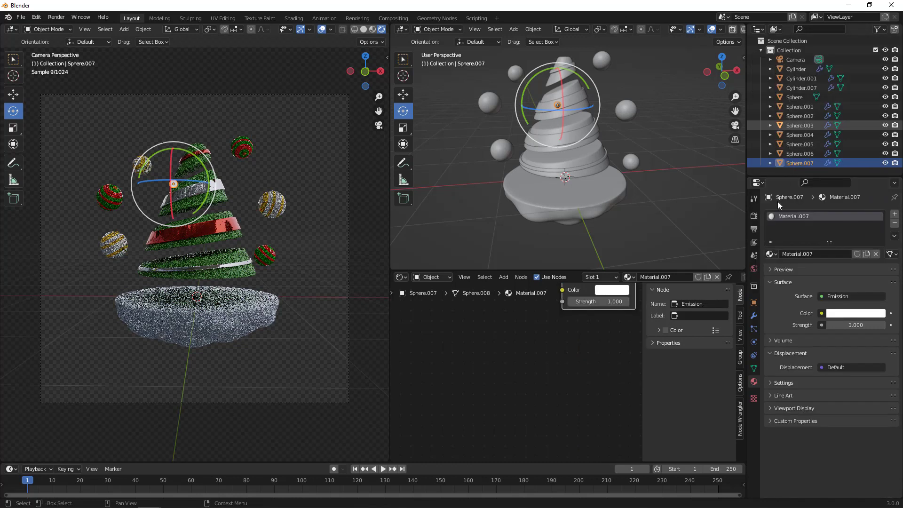
click(848, 313)
drag(836, 212, 833, 249)
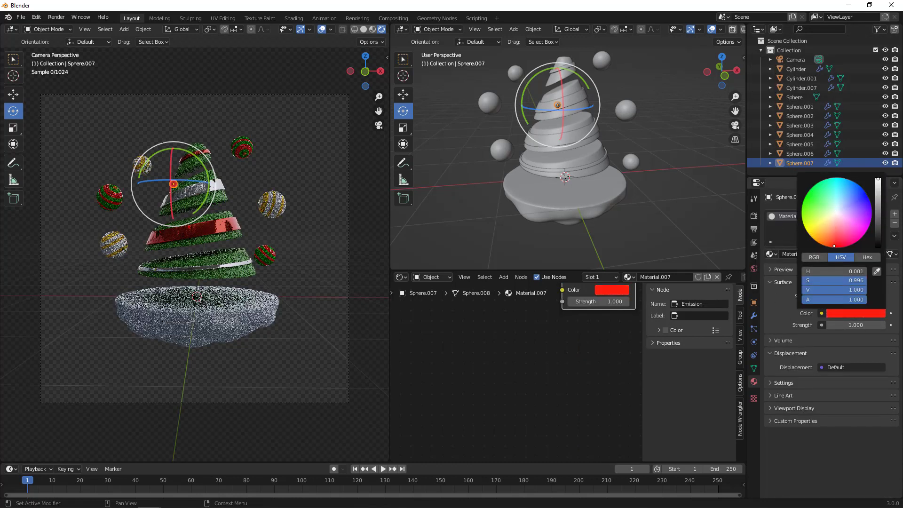
drag(845, 324, 879, 324)
click(329, 216)
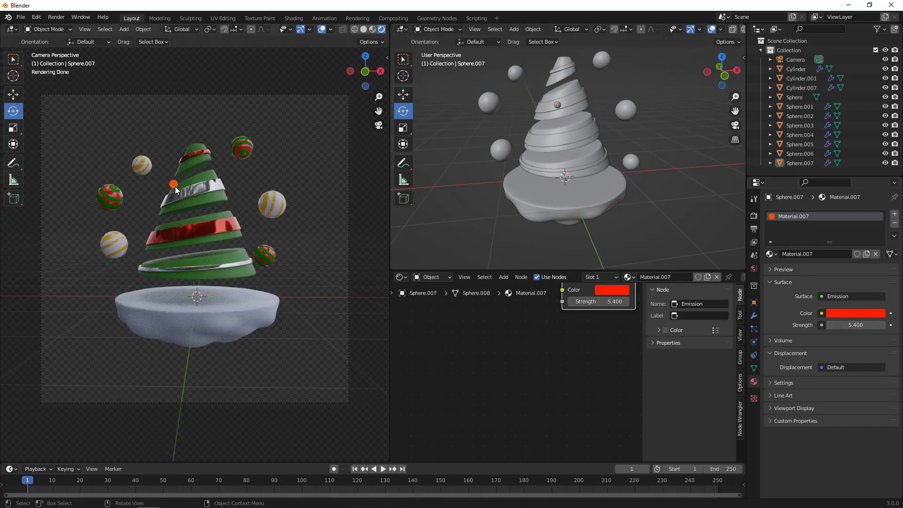
Move the small red sphere closer to the tree by about -0.09 m in X, 0.56 m in Y and 0.13 m in Z.
middle_drag(652, 215, 684, 243)
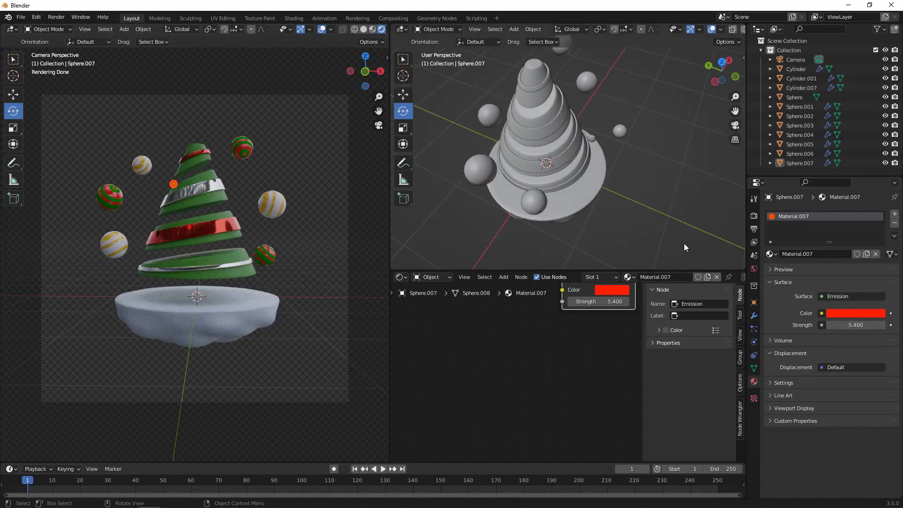
click(592, 138)
key(g)
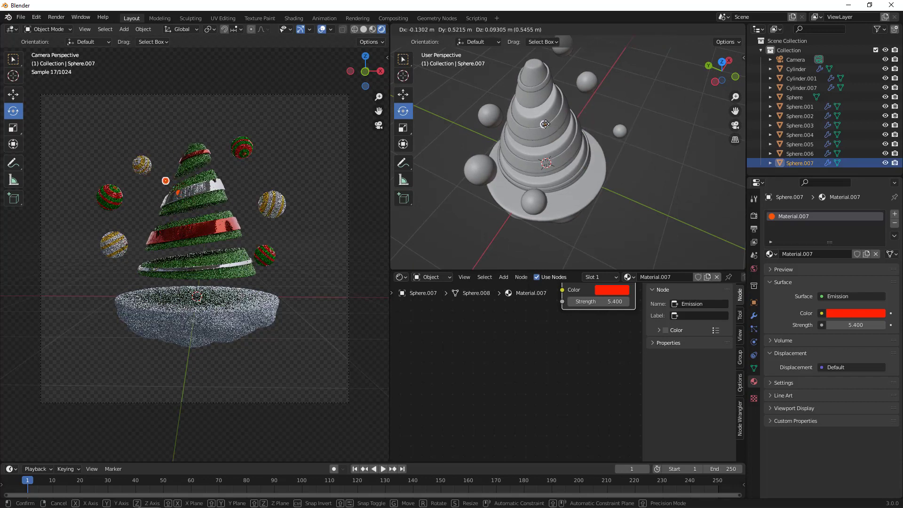
click(543, 122)
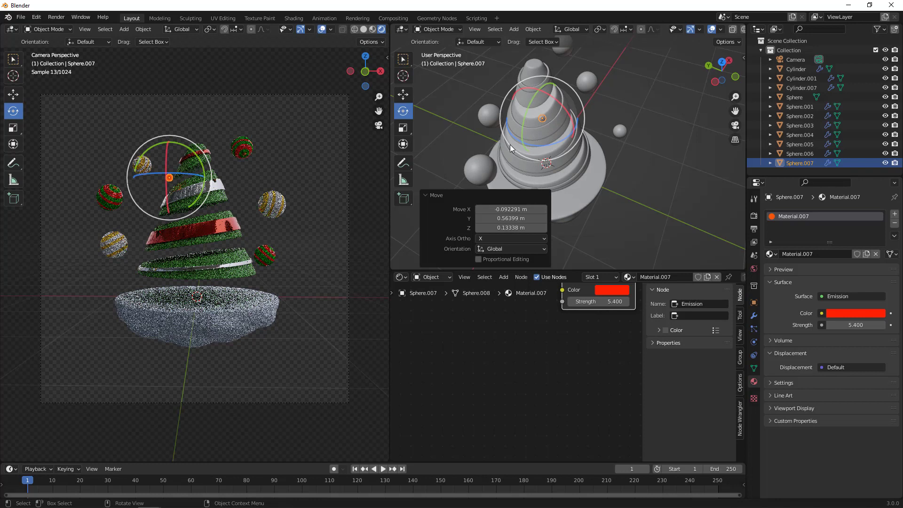
click(279, 179)
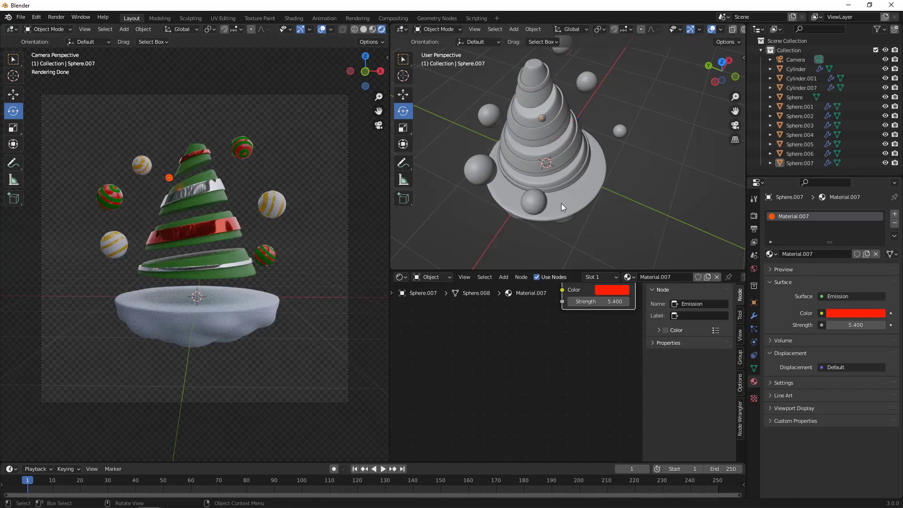
Duplicate the small red sphere to the tree's lower-right side, offset about 0.77 m in X, -0.50 m in Y and -0.62 m in Z.
middle_drag(573, 223, 543, 90)
click(543, 91)
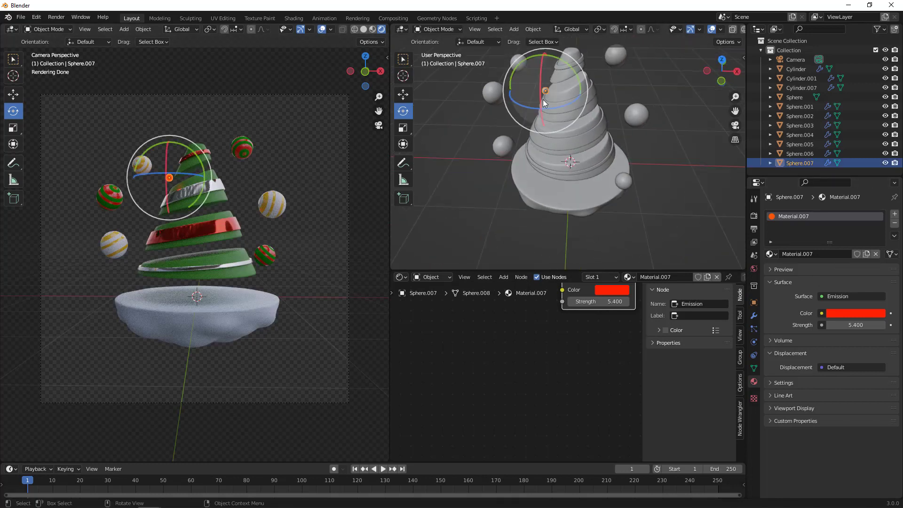
key(shift+d)
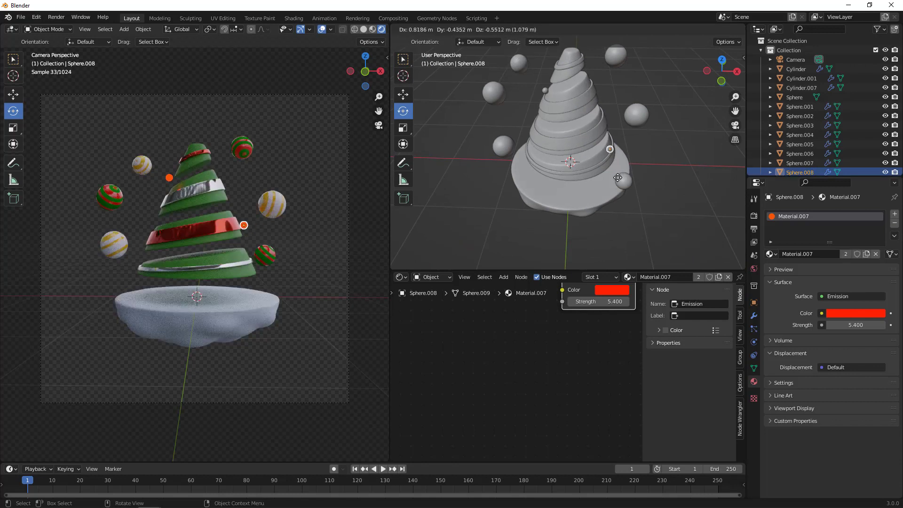
click(617, 183)
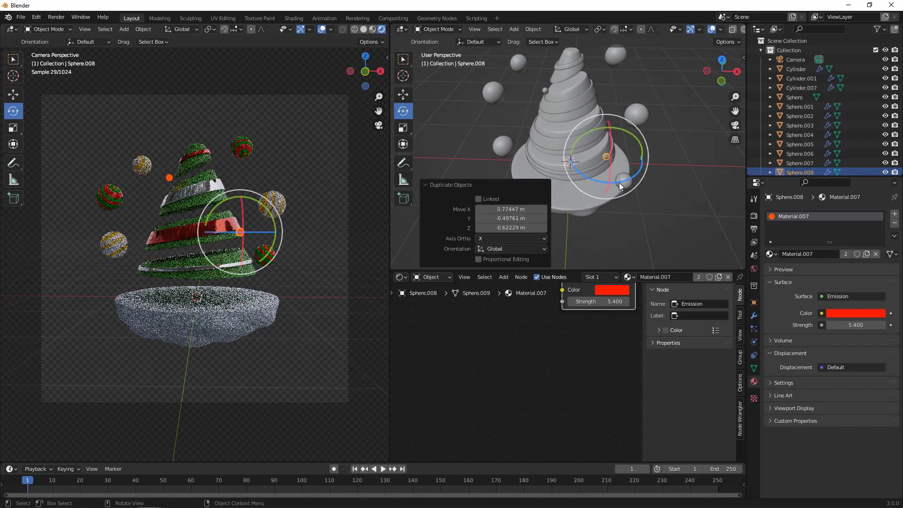
Reposition the lower-right red sphere against the tree, finishing with a shift of about 0.26 m in X, 0.11 m in Y and 0.04 m in Z.
middle_drag(619, 183, 634, 165)
key(g)
click(639, 186)
key(g)
click(612, 178)
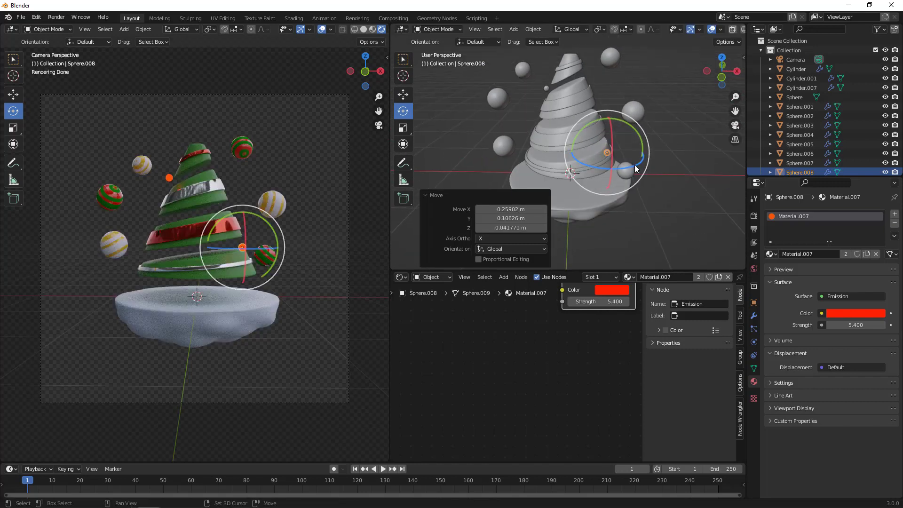
Duplicate the lower-right red sphere to the tree's lower-left edge, offset about -0.79 m in X, -0.13 m in Y and -0.23 m in Z.
key(shift+d)
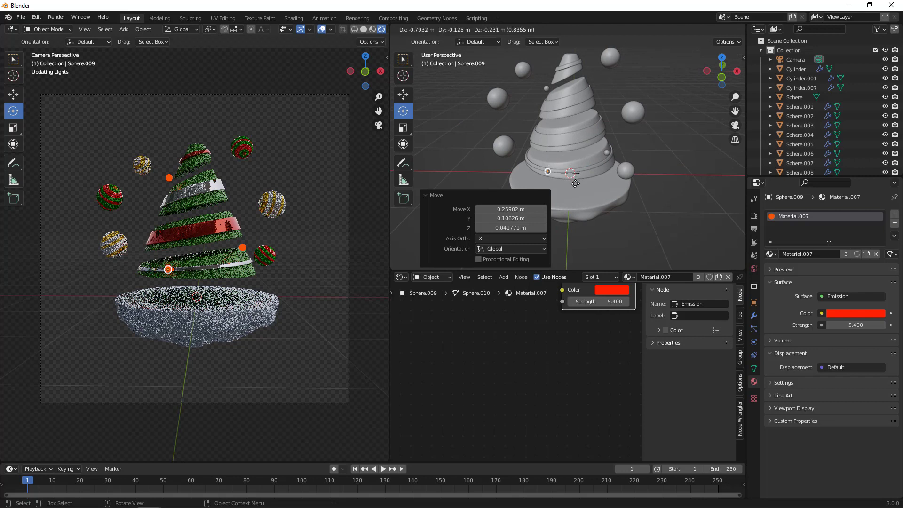
click(575, 180)
middle_drag(575, 180, 604, 161)
Duplicate the lower-left red sphere and position the copy just above the tip of the tree.
key(shift+d)
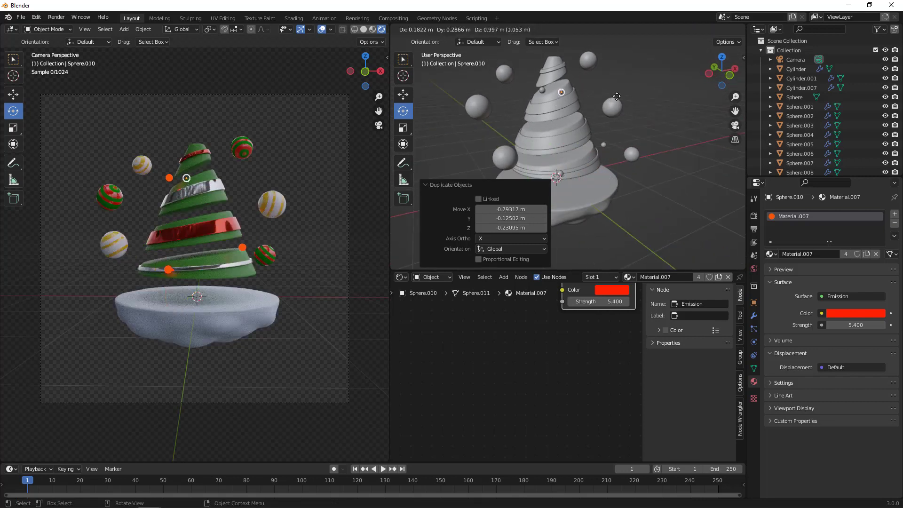
click(615, 60)
middle_drag(621, 84, 551, 210)
key(g)
click(651, 175)
Duplicate the treetop sphere to the left by about -0.69 m in X and -1.01 m in Z, and add another copy about 1 m above that one.
mouse_move(625, 179)
middle_down()
mouse_move(650, 177)
mouse_move(639, 188)
middle_up()
key(shift+d)
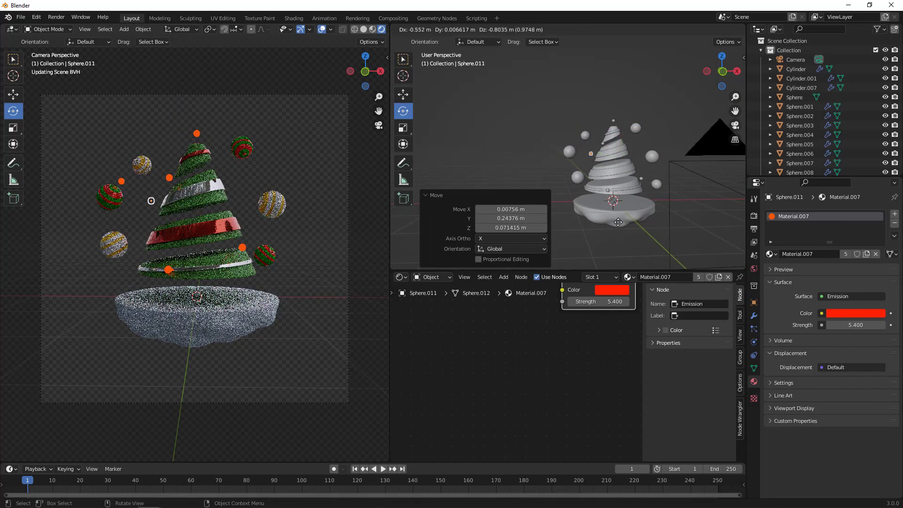
click(611, 230)
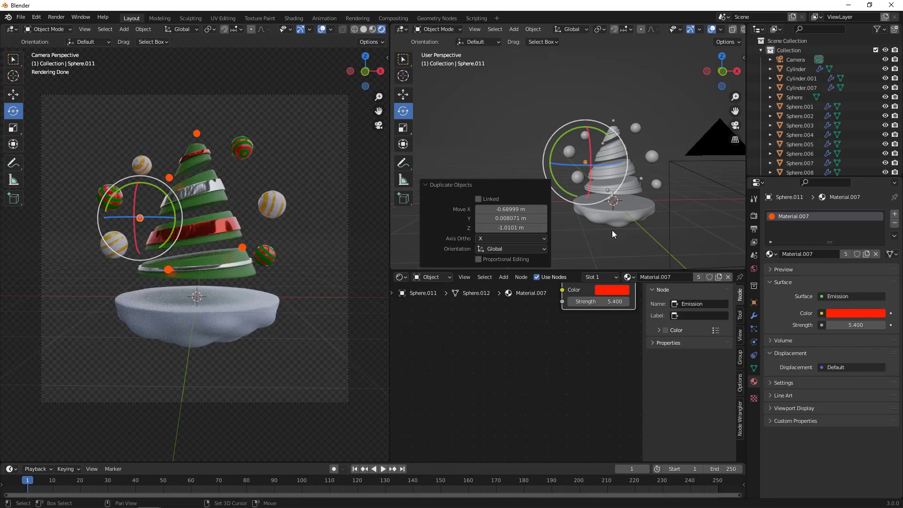
key(shift+d)
click(615, 194)
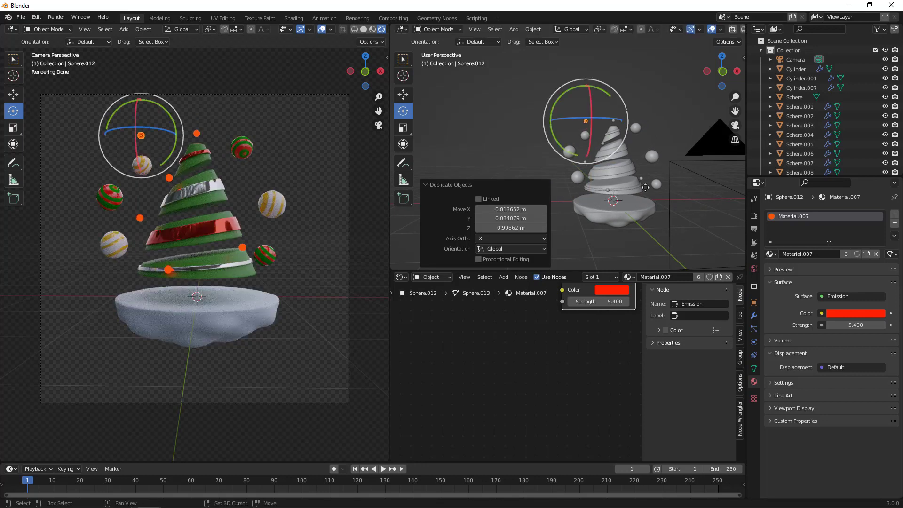
Duplicate the upper-left red sphere to the tree's right side, offset about 1.24 m in X, -0.10 m in Y and -0.73 m in Z.
key(shift+d)
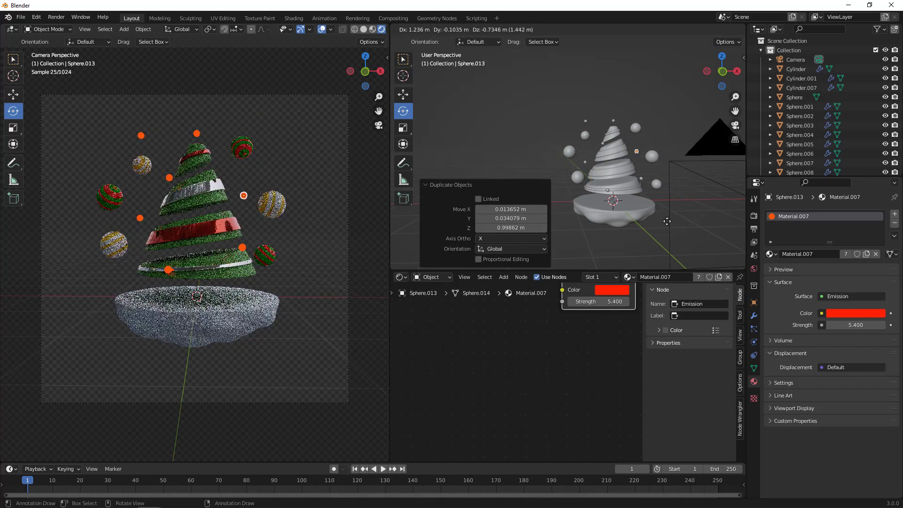
click(666, 221)
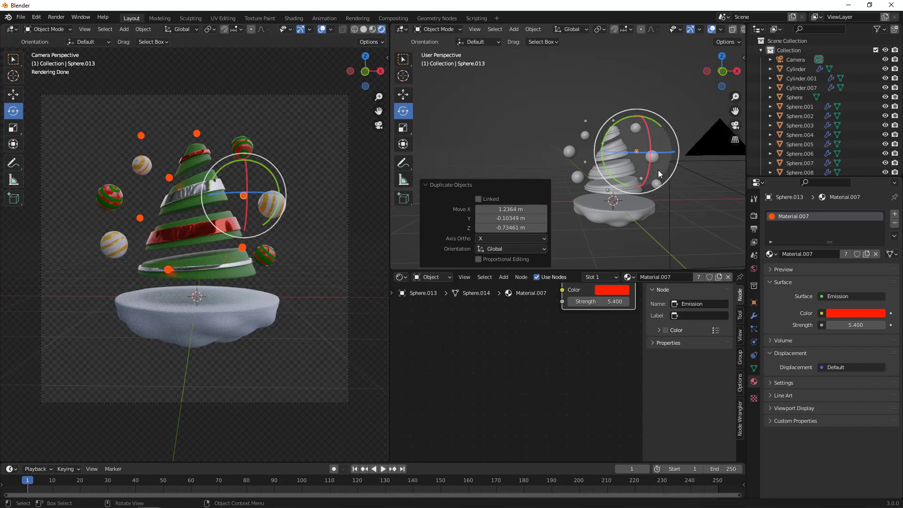
middle_drag(683, 196, 661, 182)
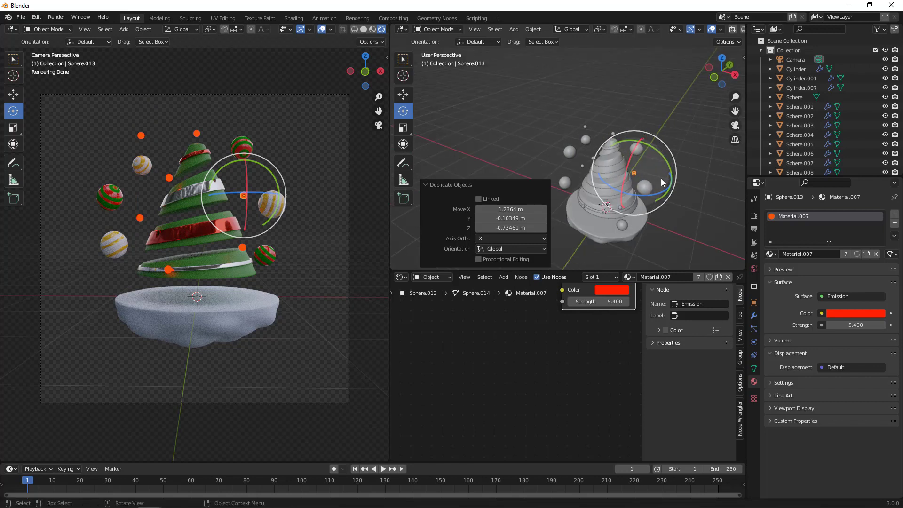
click(687, 139)
key(ctrl+z)
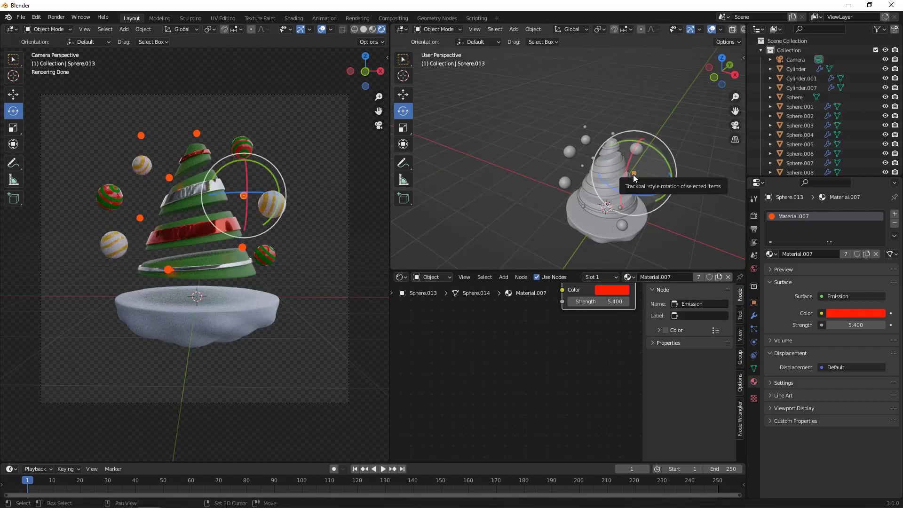
Duplicate the right-hand red sphere up by about 0.23 m in X, 0.47 m in Y and 0.51 m in Z, and shift the copy -0.68 m in Y.
key(shift+d)
click(635, 173)
middle_drag(635, 173, 668, 198)
click(403, 95)
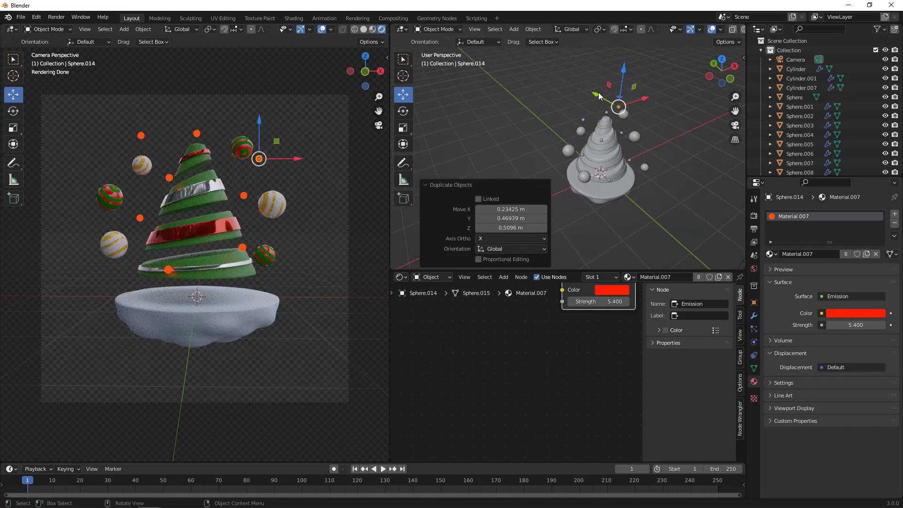
drag(599, 96, 625, 115)
Move the upper-left red sphere about 0.60 m and the red sphere at mid-height left of the tree about 0.21 m along Y.
middle_drag(626, 115, 601, 150)
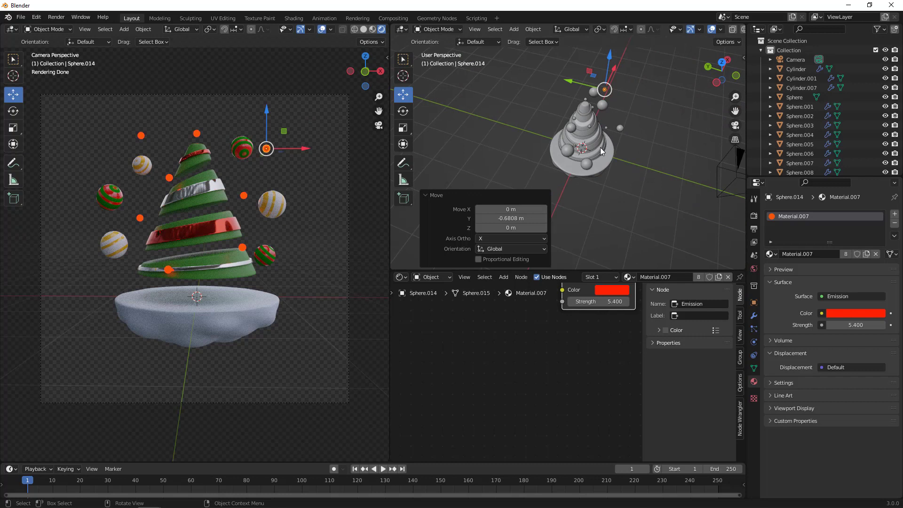
click(573, 120)
drag(542, 110, 519, 103)
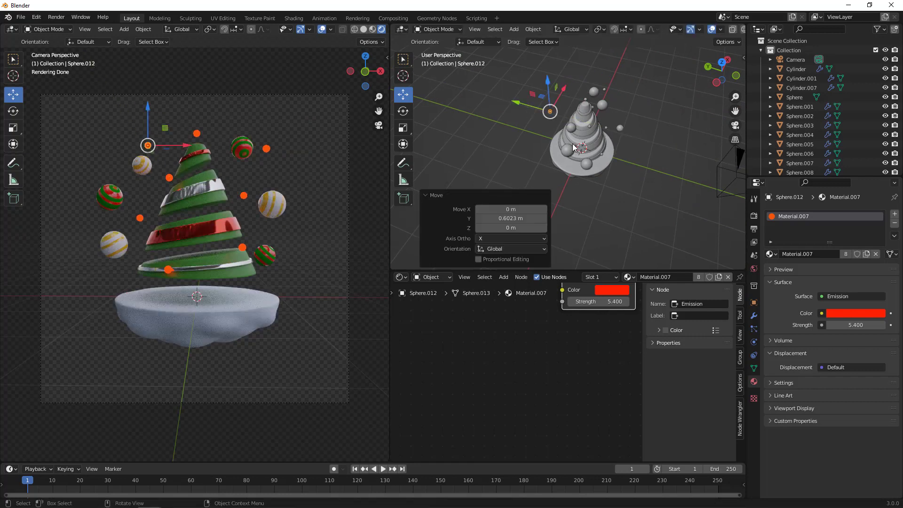
click(571, 148)
scroll(571, 124, up, 4)
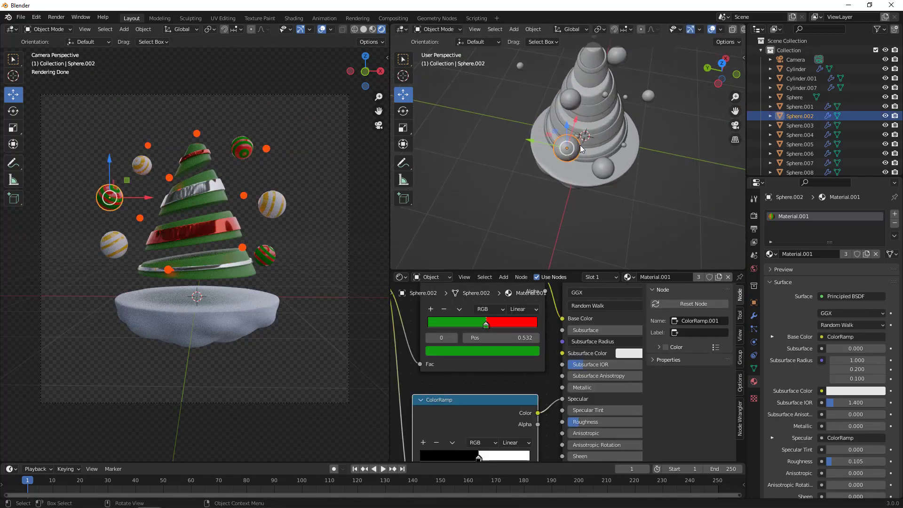
click(578, 136)
drag(547, 129, 537, 127)
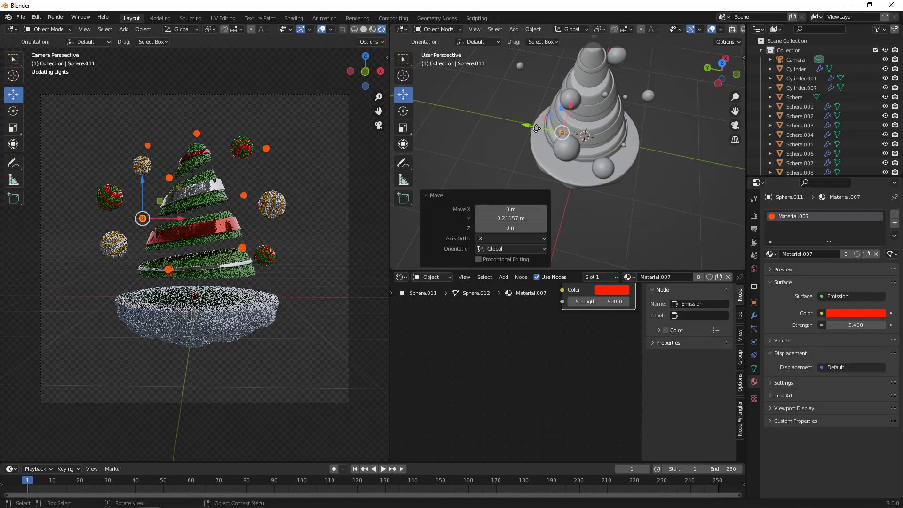
Shift the red sphere touching the tree's upper-left side by about -0.024 m along Y.
middle_drag(706, 134, 646, 141)
click(645, 140)
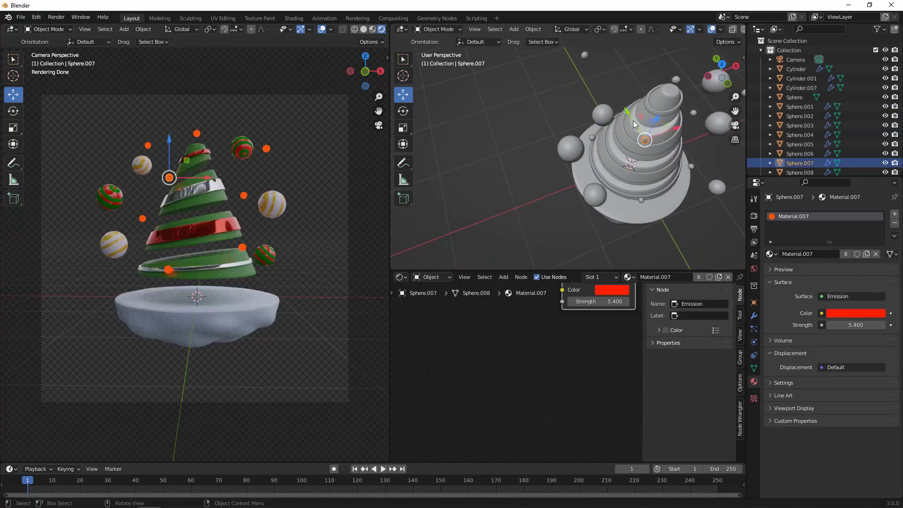
drag(632, 120, 693, 194)
Replace the treetop sphere's red material with a new material that uses the Emission shader.
middle_drag(693, 194, 650, 168)
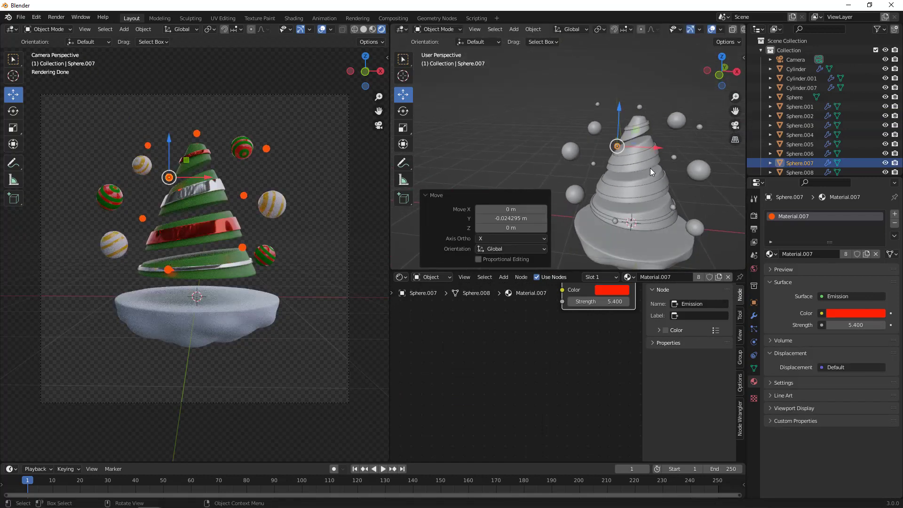
click(640, 110)
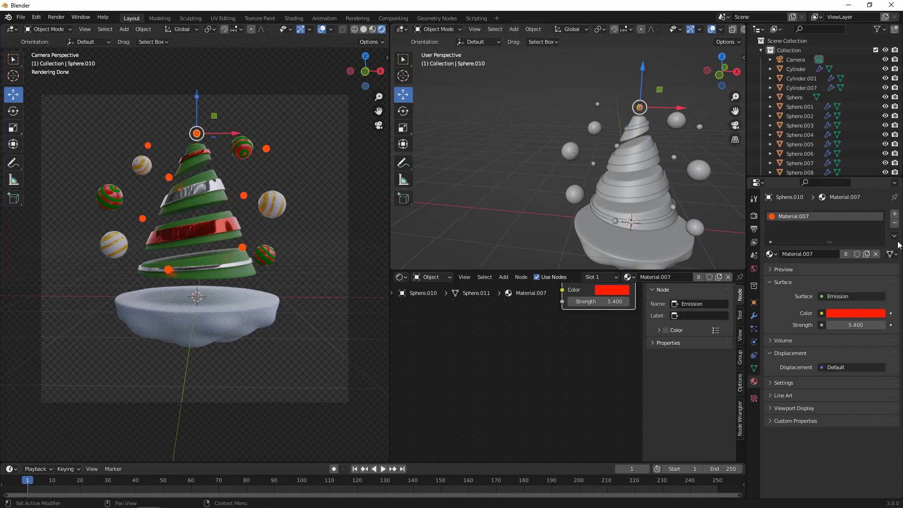
click(894, 224)
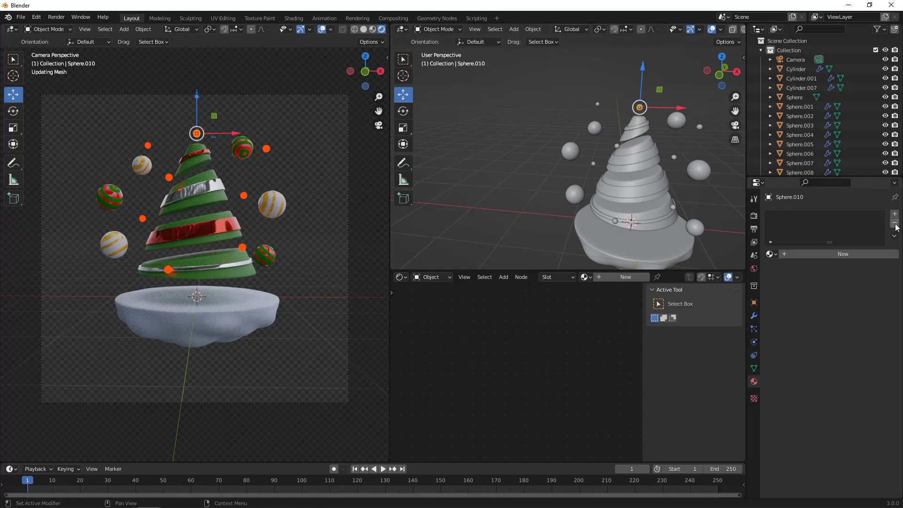
click(846, 256)
click(865, 296)
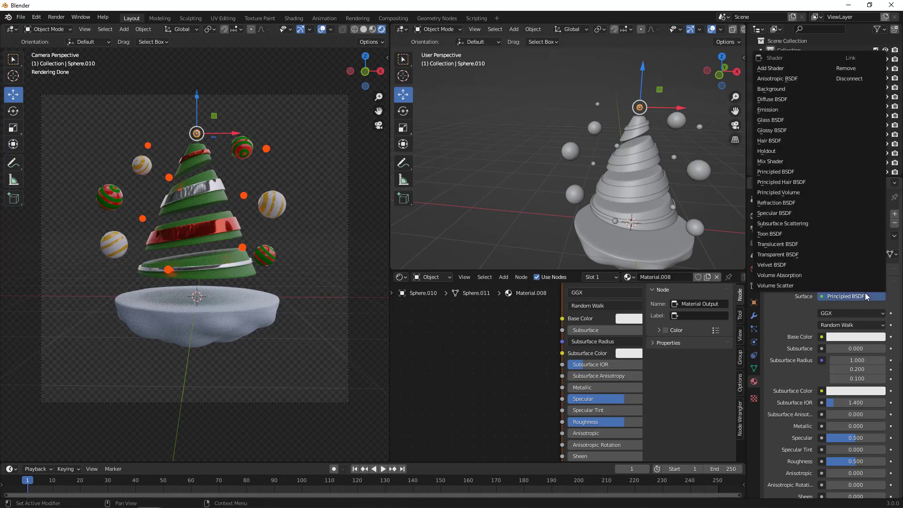
click(850, 295)
click(768, 110)
Set the treetop sphere's emission color to golden yellow and its strength to 26.7.
click(857, 313)
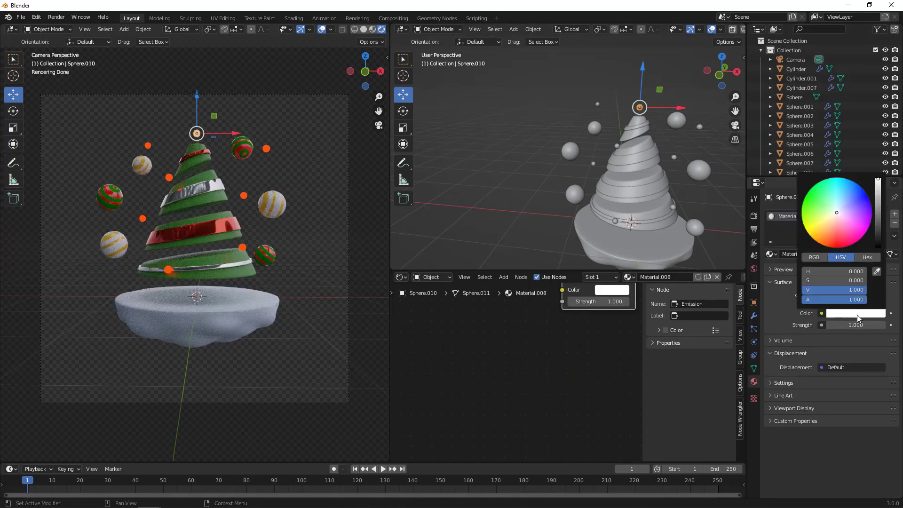
drag(836, 213, 809, 235)
click(846, 313)
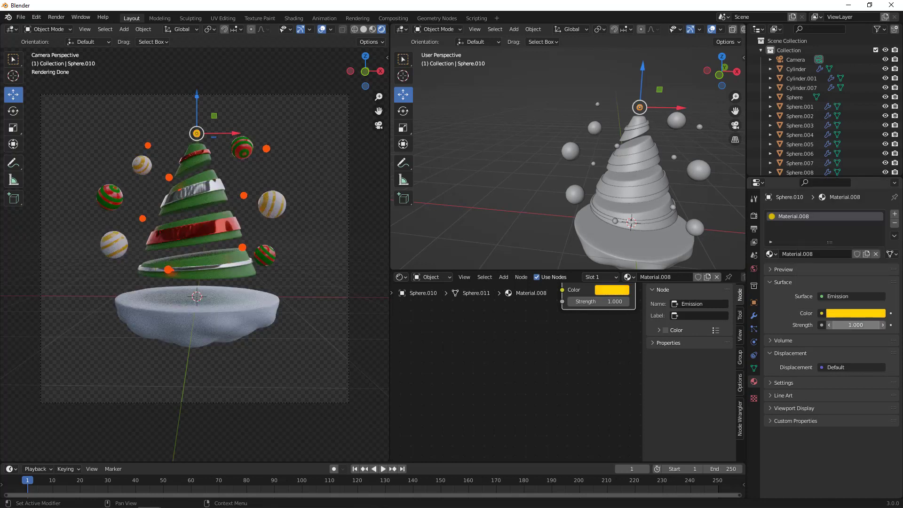
drag(848, 324, 875, 324)
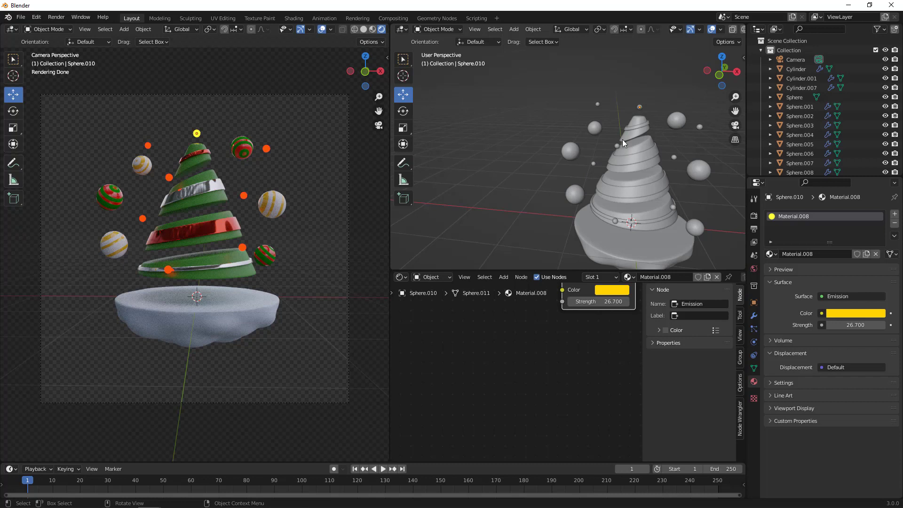
Assign the yellow emission material Material.008 to the small red spheres at mid-height left and right of the tree.
click(593, 164)
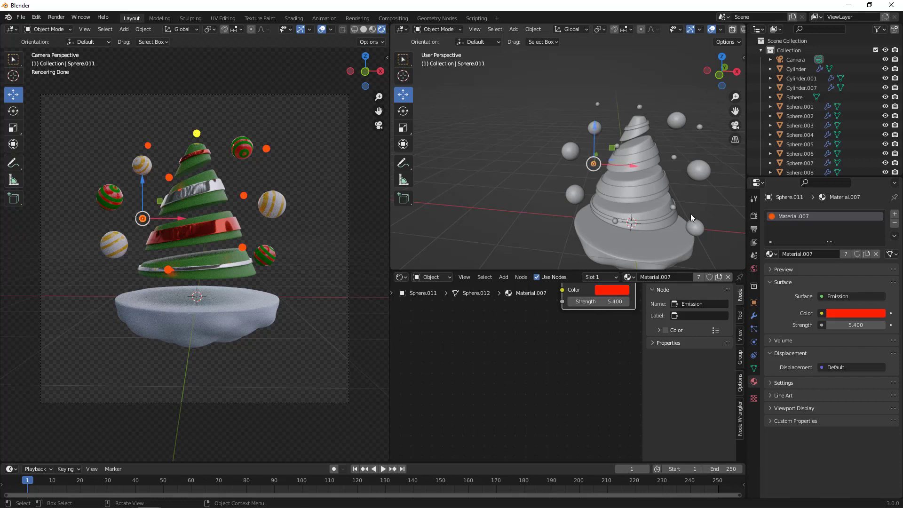
click(770, 253)
click(799, 340)
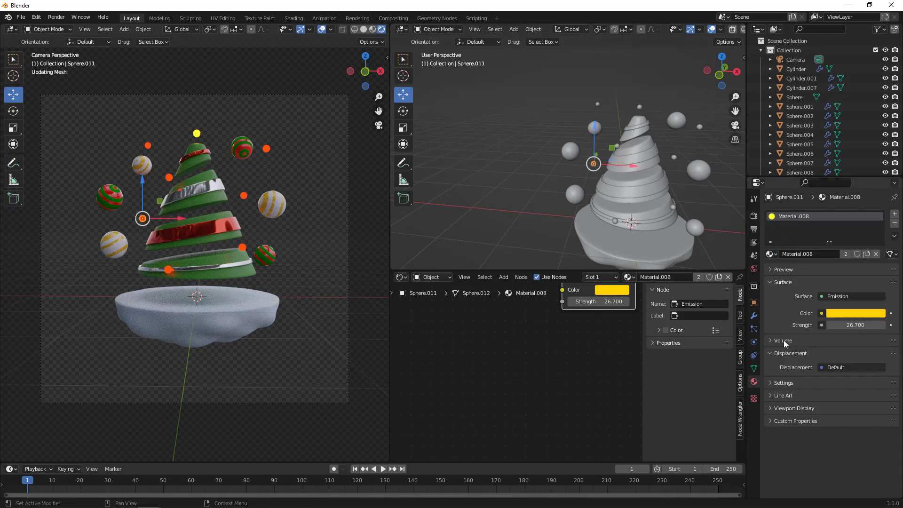
click(673, 156)
click(769, 254)
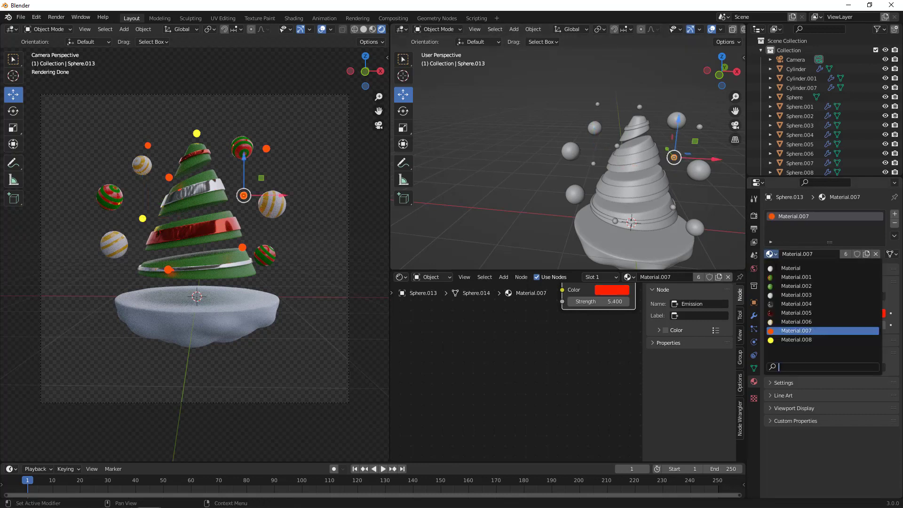
click(784, 339)
click(480, 160)
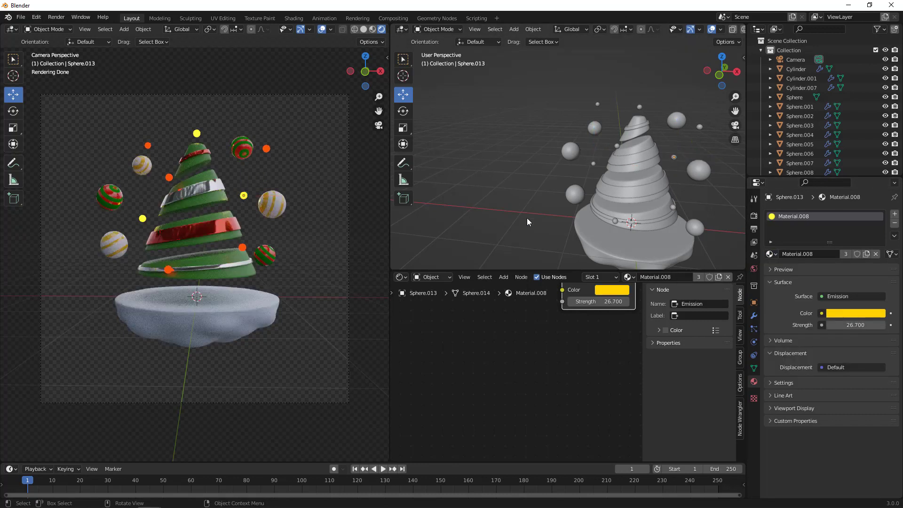
Add a plane at the tree's base and scale it up about 5.96 times.
scroll(632, 144, down, 4)
middle_drag(645, 196, 637, 234)
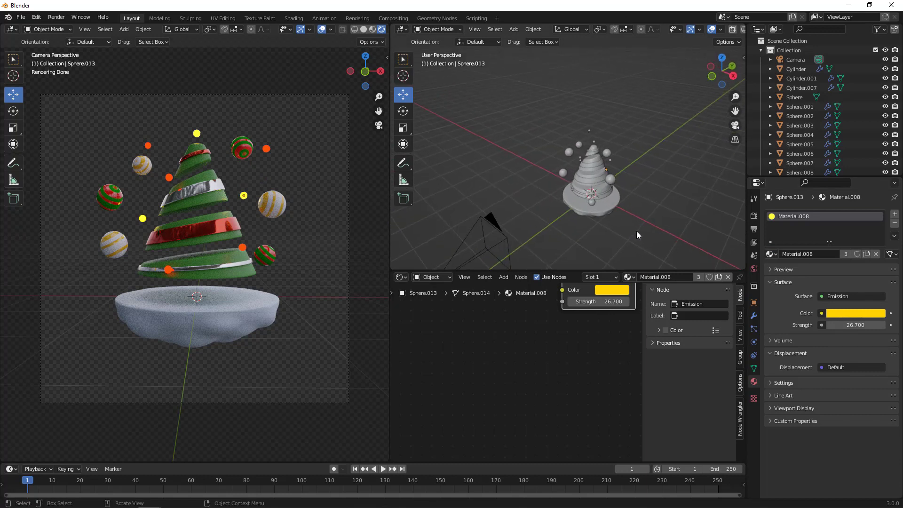
key(shift+a)
mouse_move(642, 231)
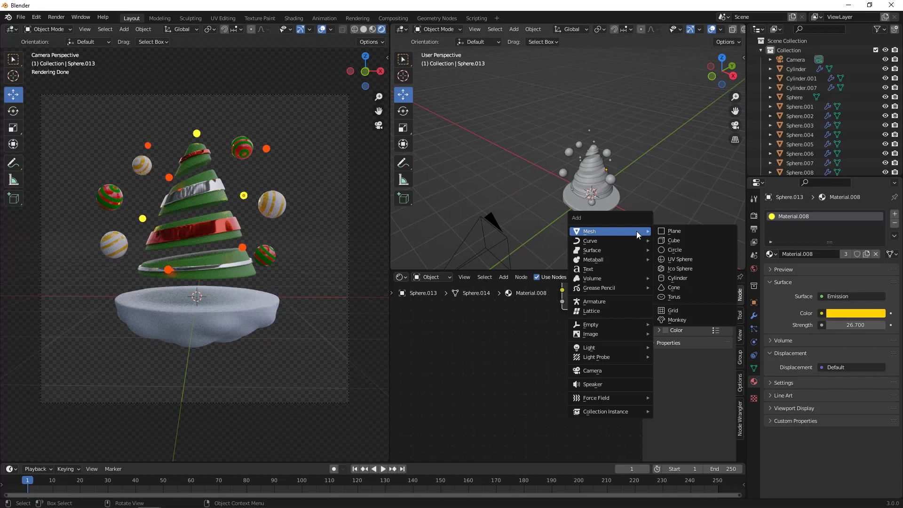
click(680, 232)
key(s)
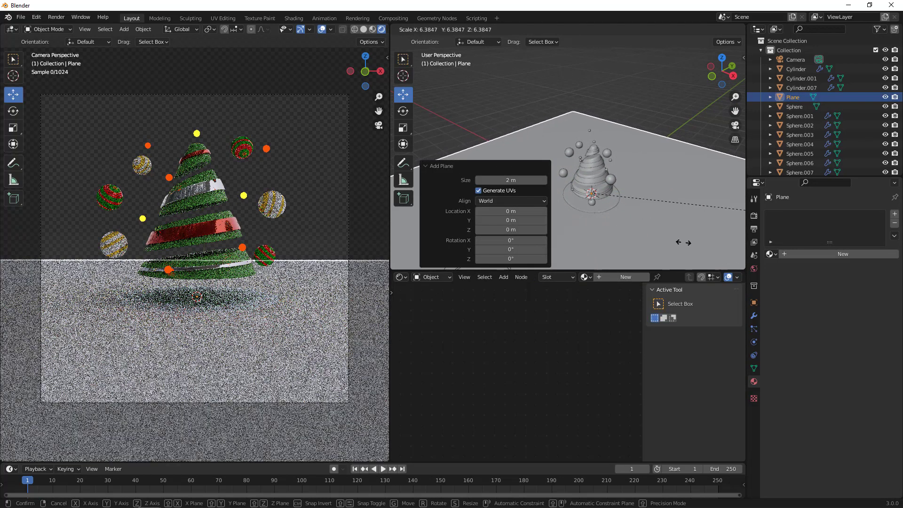
click(654, 231)
Lower the plane about 1.86 m along Z so it lies beneath the snowy base.
key(g)
key(z)
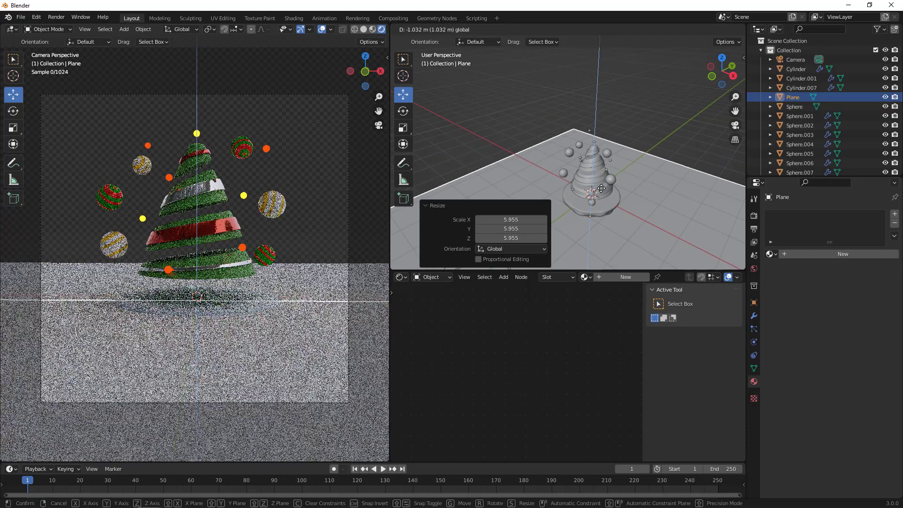
click(765, 344)
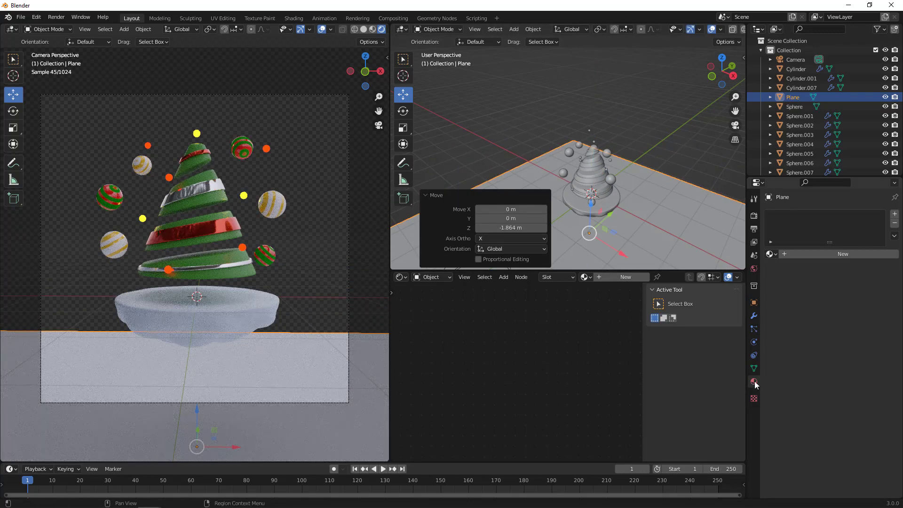
Give the floor plane a new material with a bright red base color and a specular value of 0.232.
click(819, 254)
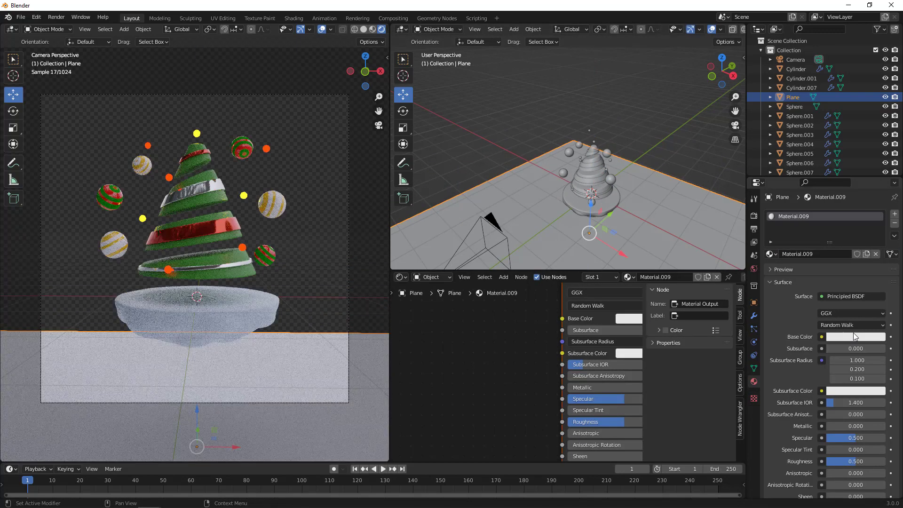
click(853, 336)
drag(838, 239, 832, 271)
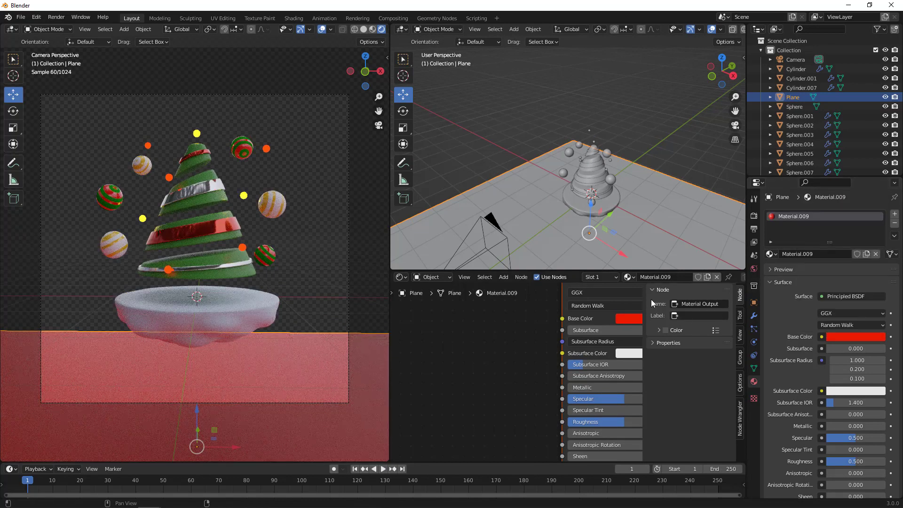
click(479, 169)
middle_drag(526, 203, 547, 193)
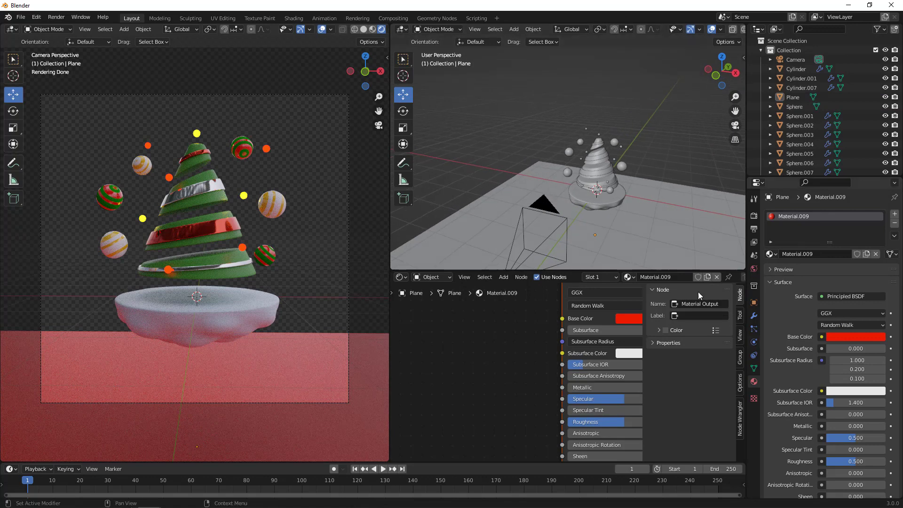
drag(855, 439, 841, 438)
Duplicate the floor plane in place and rotate the copy 90° about the X axis.
middle_drag(561, 231, 639, 251)
click(617, 242)
scroll(639, 251, down, 4)
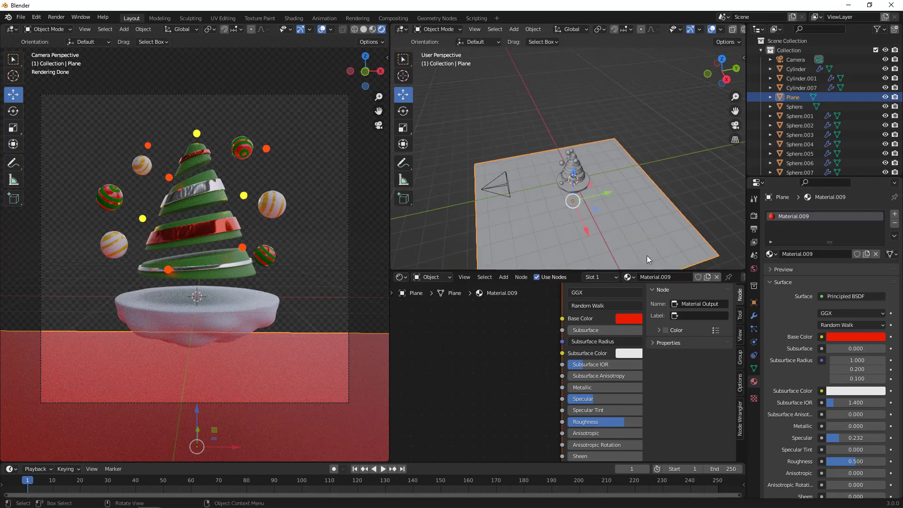
key(shift+d)
key(Escape)
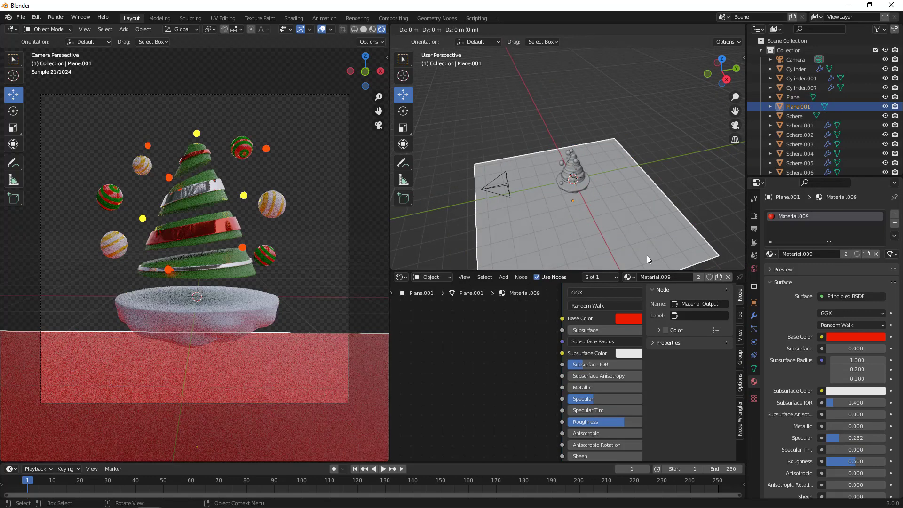
text(rx)
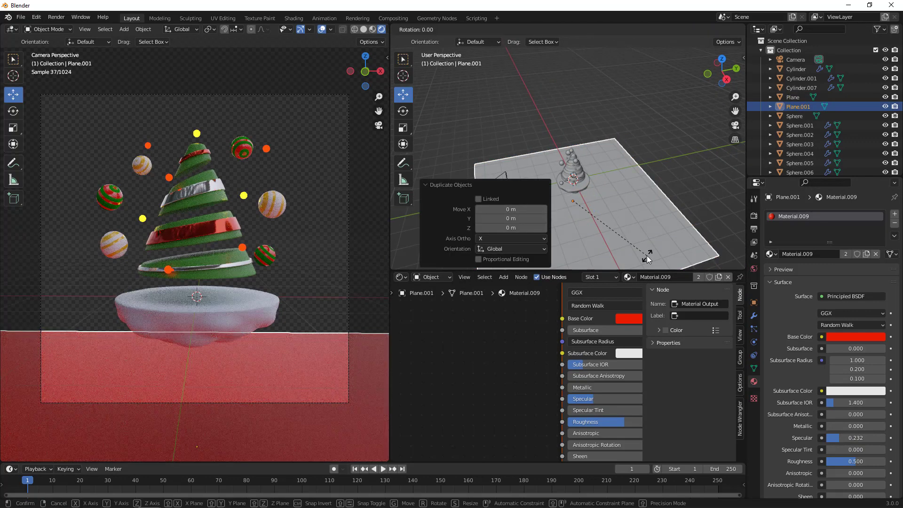
text(90)
key(Return)
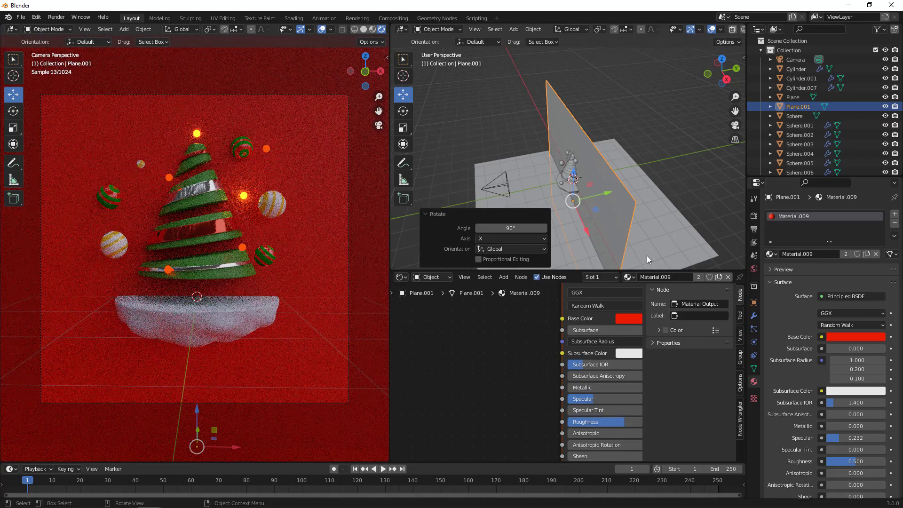
Move the upright plane about 2.7 m along Y to stand behind the tree as a backdrop.
key(g)
key(y)
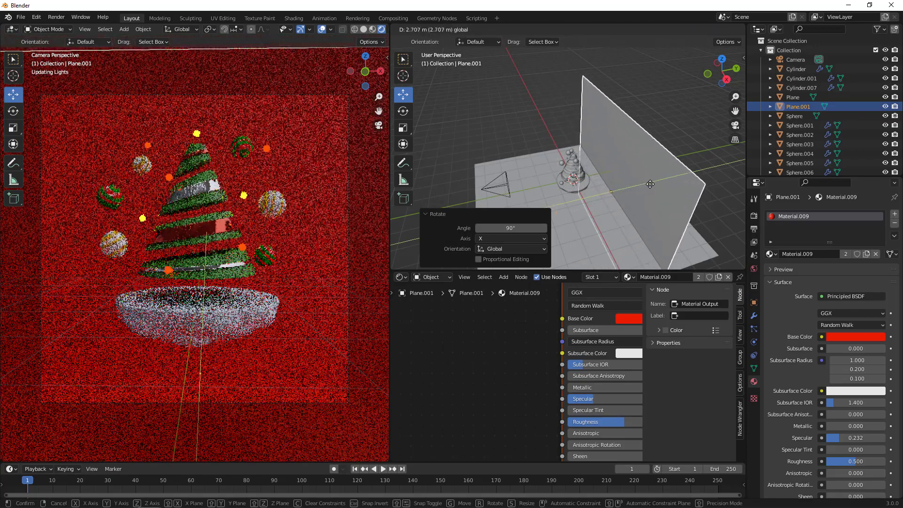
click(652, 184)
Lower the floor plane about a further 2.15 m along Z.
middle_drag(625, 222, 678, 195)
click(633, 222)
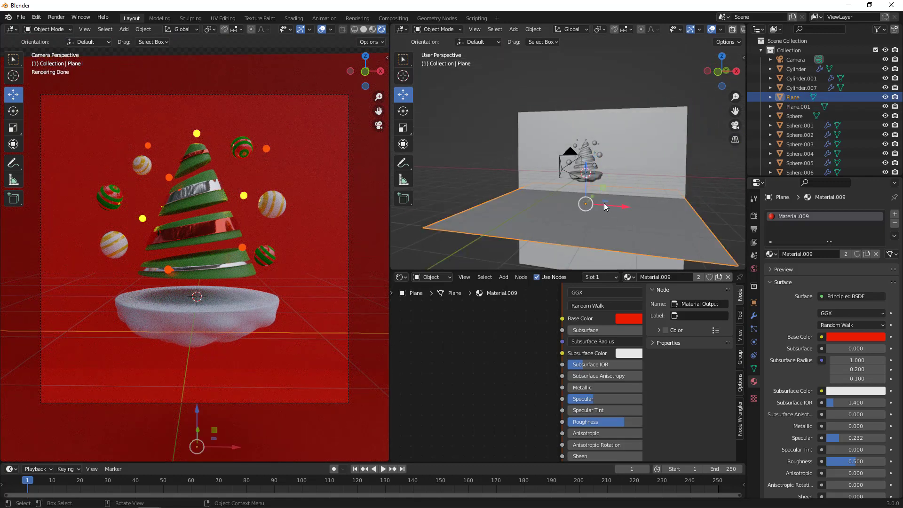
middle_drag(604, 202, 691, 185)
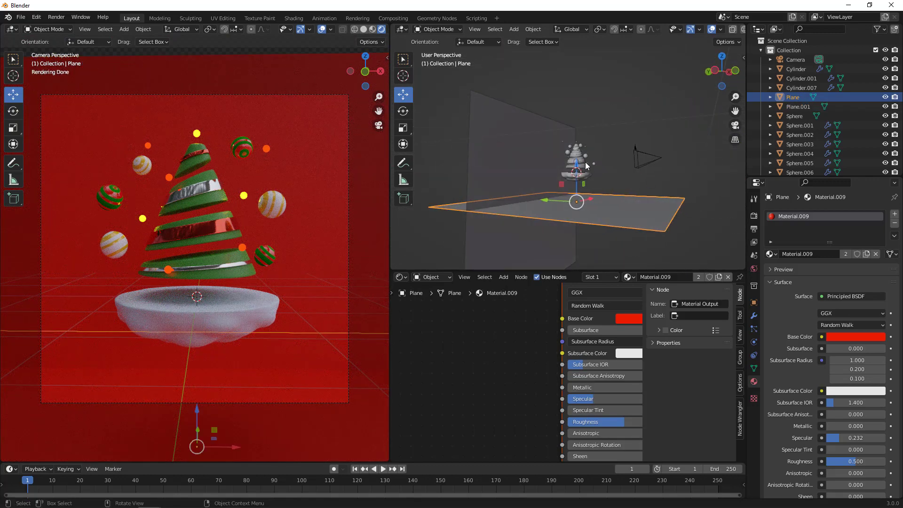
drag(578, 165, 577, 200)
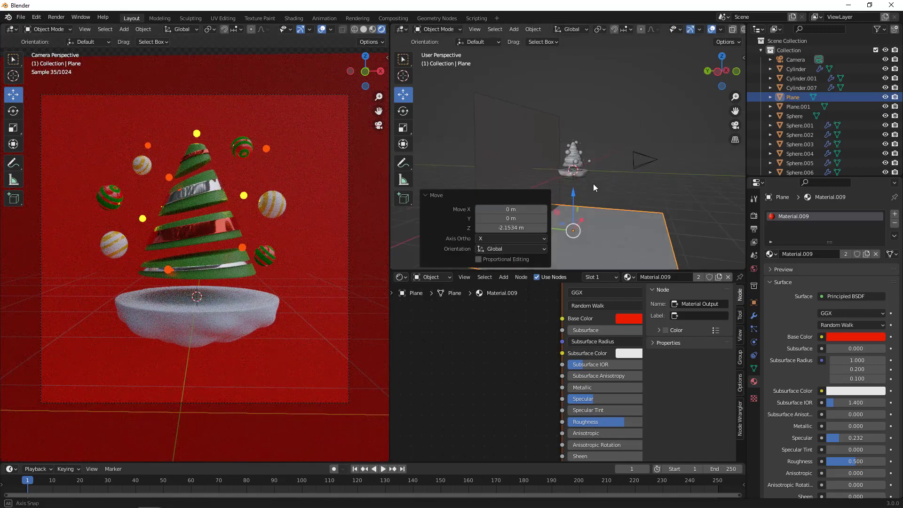
Nudge the upright backdrop plane slightly along Y towards the tree and deselect it.
click(525, 158)
drag(503, 192, 507, 192)
click(611, 160)
middle_drag(551, 190, 499, 196)
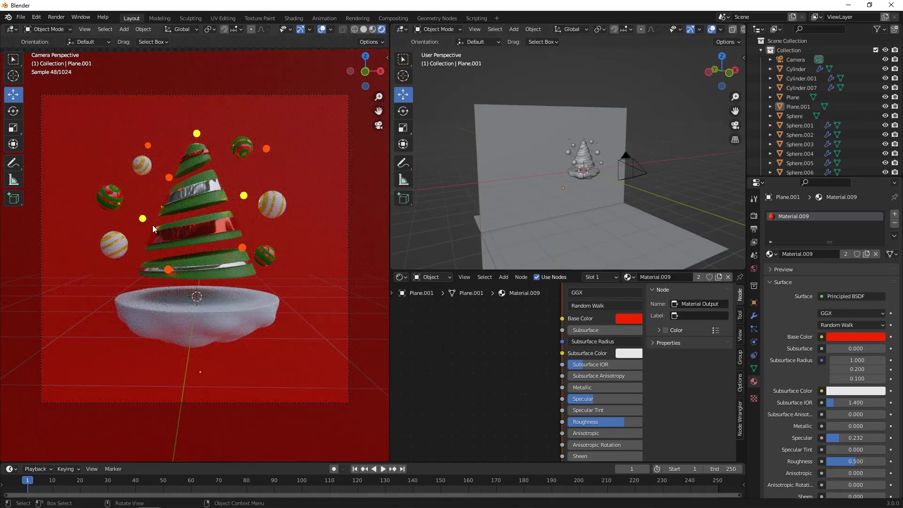
Add a point light and move it about -1.42 m along X, to the left of the tree.
mouse_move(604, 185)
middle_down()
mouse_move(552, 207)
mouse_move(597, 210)
mouse_move(598, 180)
middle_up()
key(shift+a)
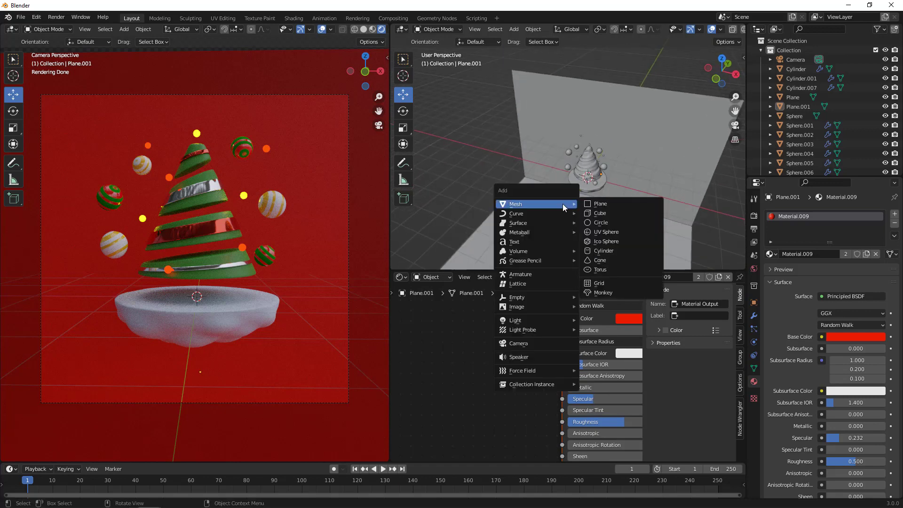
mouse_move(542, 322)
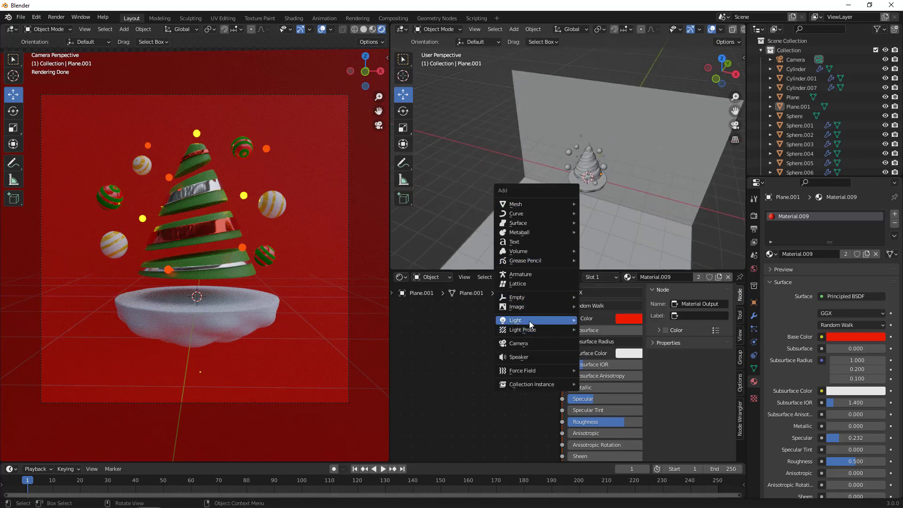
click(598, 322)
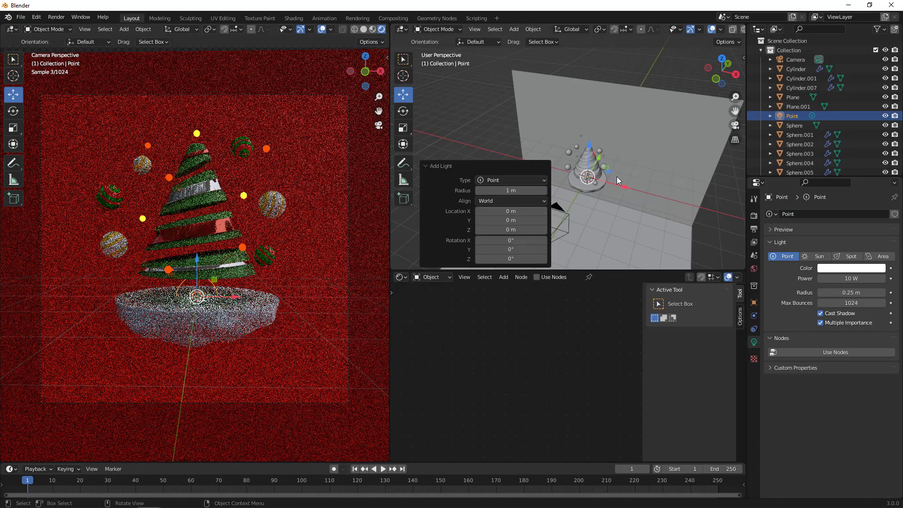
key(g)
key(x)
click(567, 160)
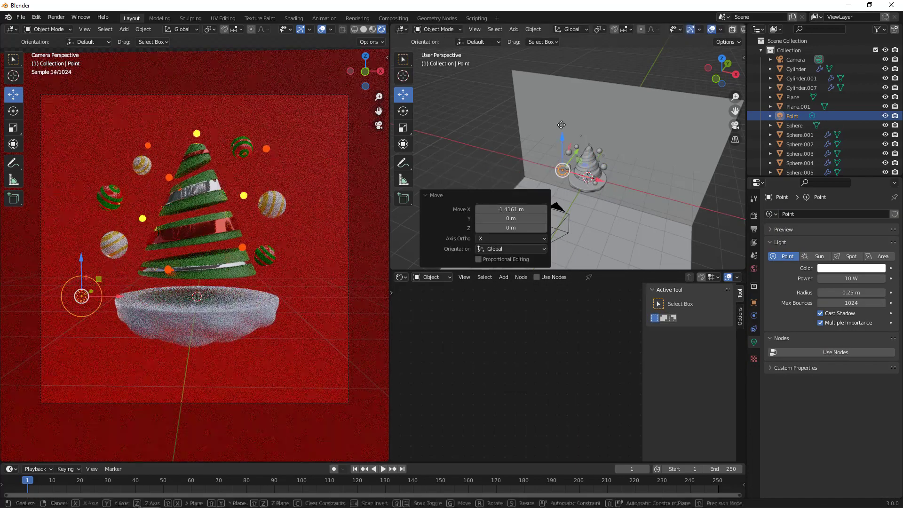
Raise the point light near the treetop's height, shifting it about 0.21 m along Y and 0.25 m along X.
drag(562, 138, 560, 115)
middle_drag(557, 134, 501, 164)
mouse_move(596, 136)
mouse_down()
mouse_move(582, 141)
mouse_move(592, 137)
mouse_up()
middle_drag(598, 153, 681, 122)
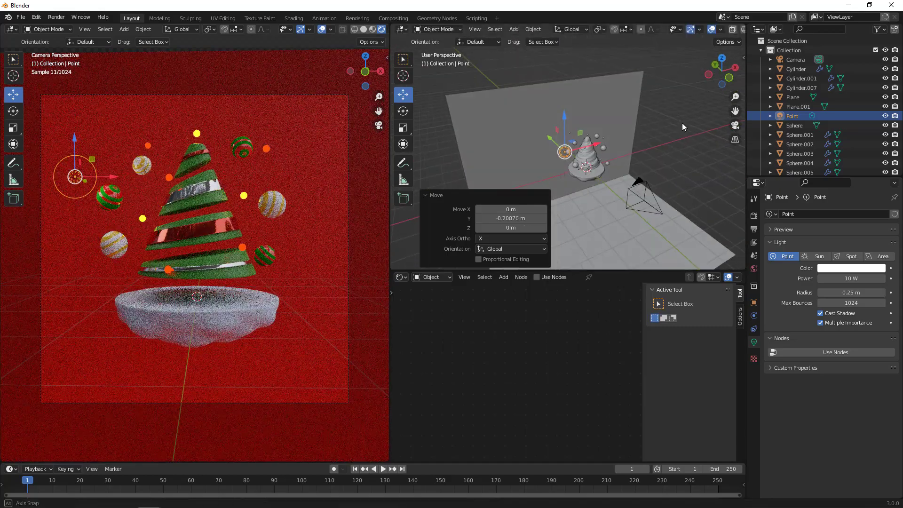
drag(568, 123, 619, 159)
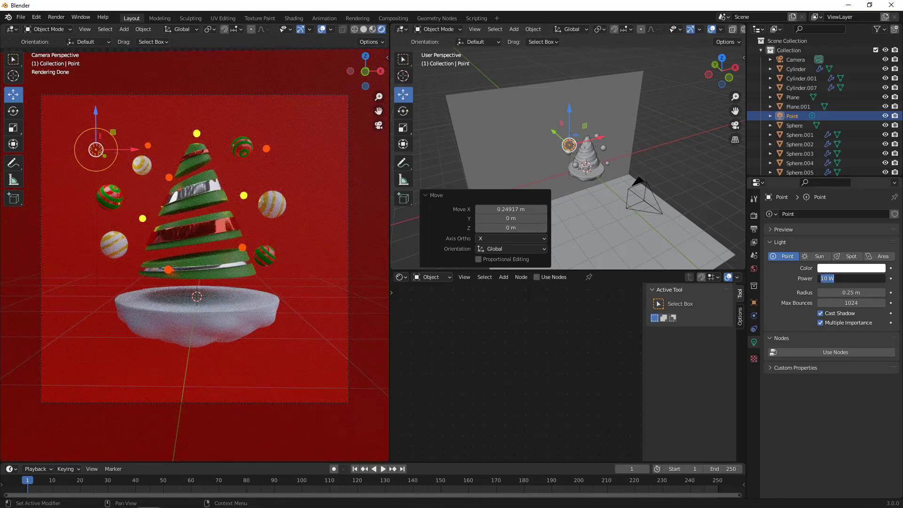
Set the point light's power to 50 W and its color to a pale warm yellow.
key(Return)
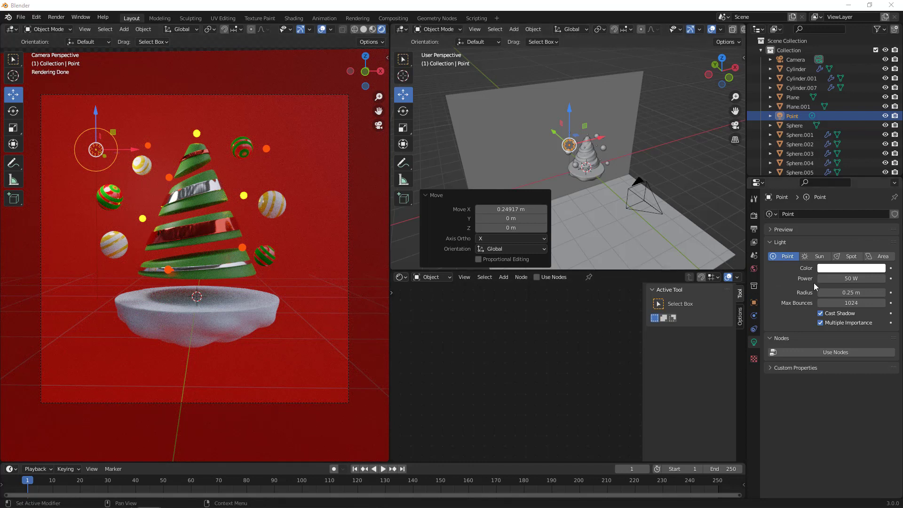
click(864, 268)
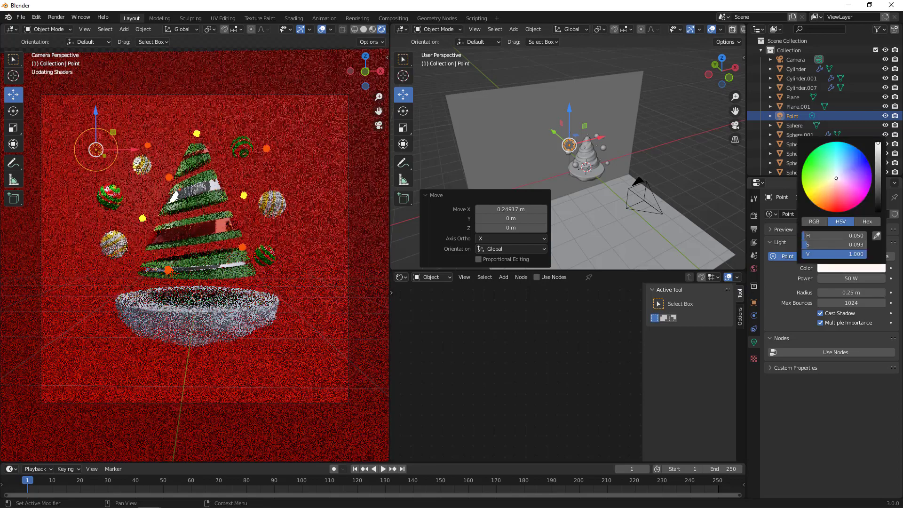
click(832, 180)
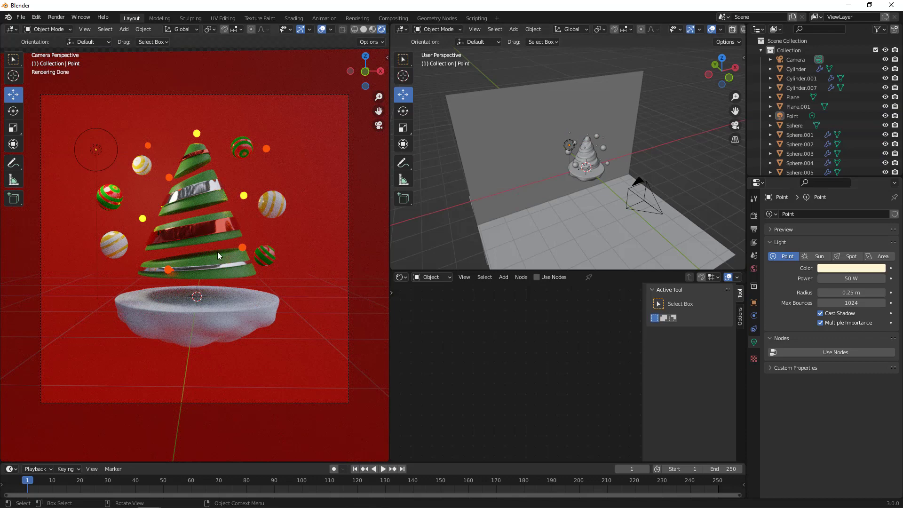
Add an area light, place it to the right of the tree and raise it about 1.51 m along Z.
middle_drag(580, 178, 613, 207)
key(shift+a)
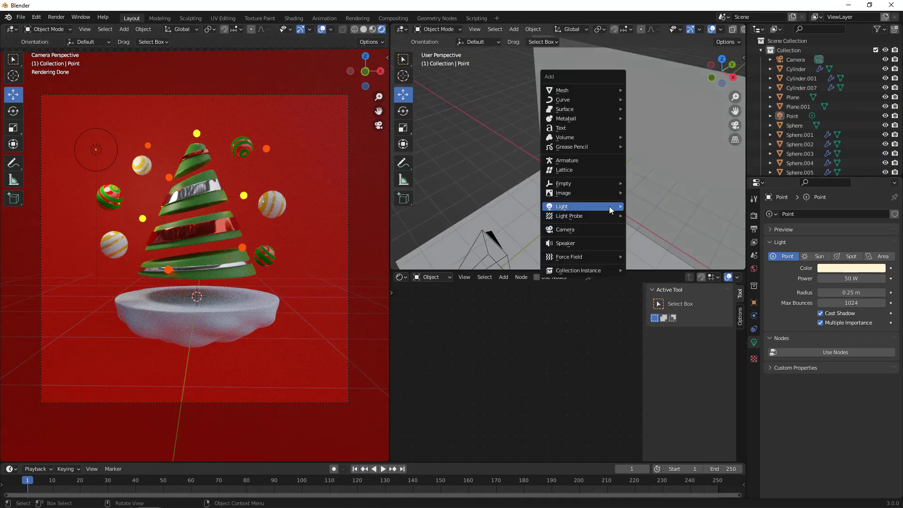
mouse_move(608, 206)
click(646, 237)
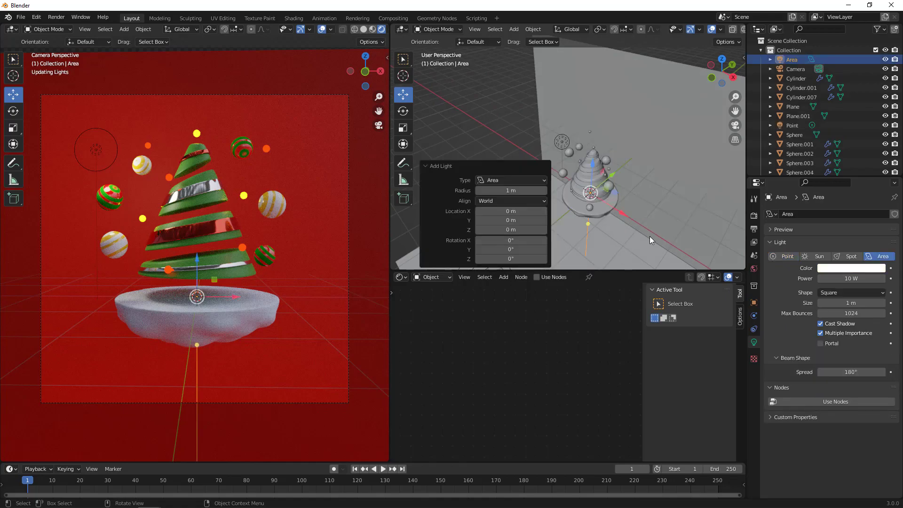
key(g)
drag(669, 235, 677, 241)
drag(652, 199, 666, 149)
Shift the area light about -0.44 m along X and aim its beam towards the tree.
middle_drag(665, 151, 637, 197)
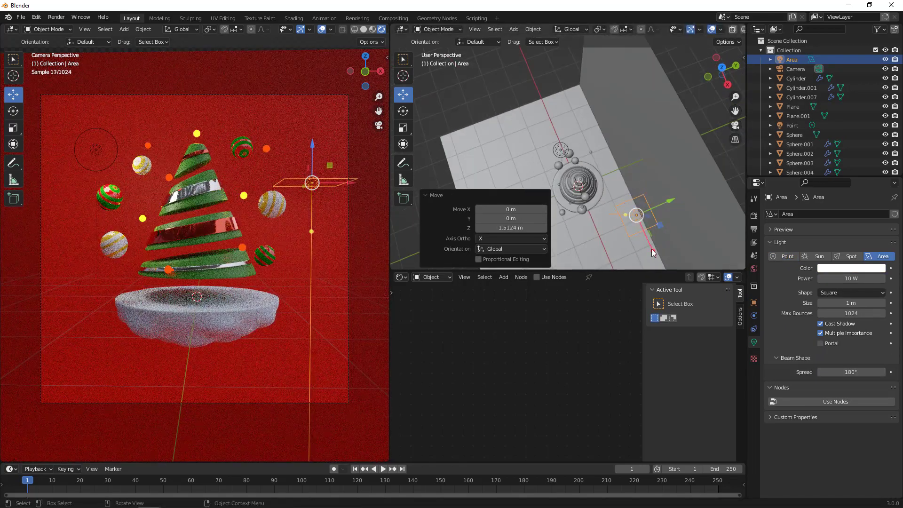
drag(654, 253, 647, 240)
middle_drag(624, 210, 645, 156)
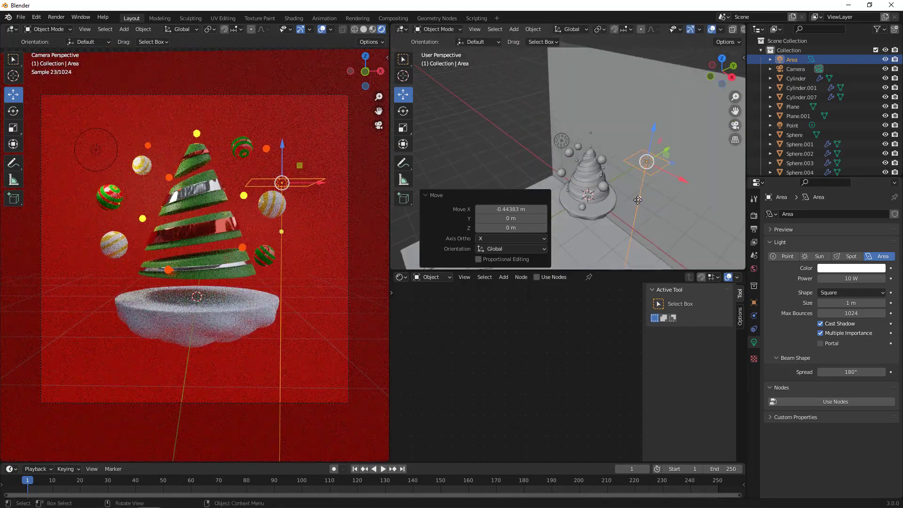
drag(637, 201, 600, 167)
middle_drag(601, 168, 541, 183)
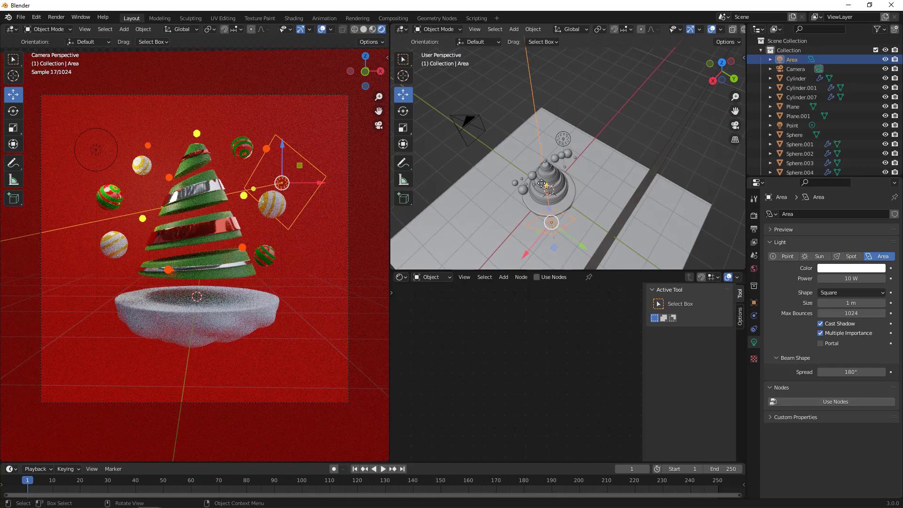
Fine-tune the aim of the area light's beam at the tree and set its power to 60 W.
drag(544, 185, 539, 188)
middle_drag(540, 188, 562, 160)
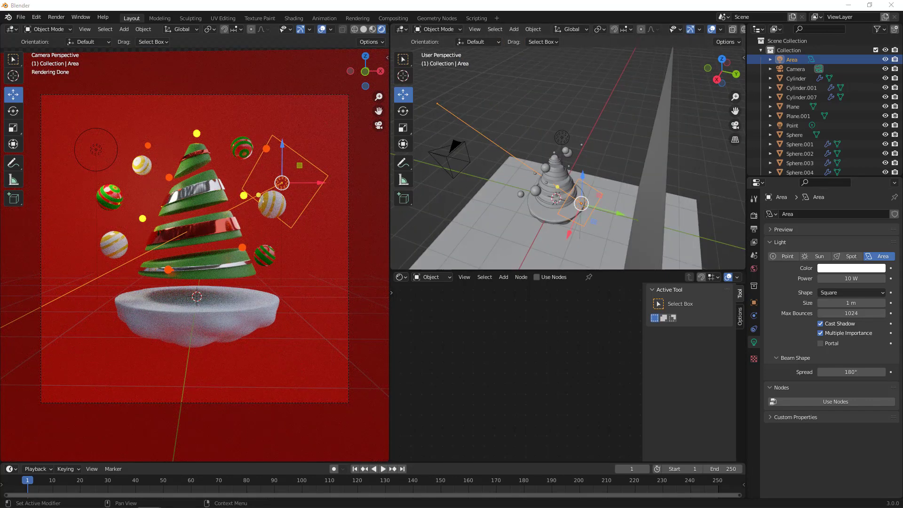
double_click(851, 279)
text(60)
key(Return)
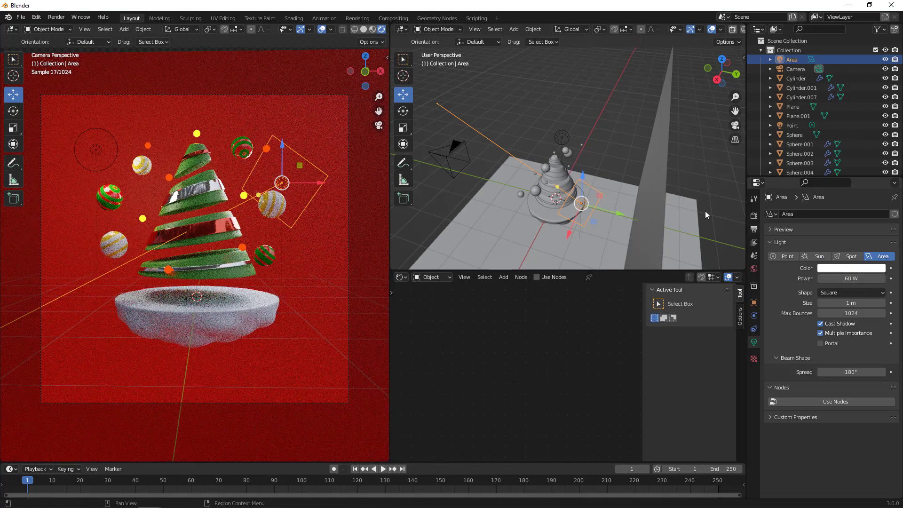
Lower the area light about 0.19 m along Z and shift it about -0.35 m along X.
middle_drag(580, 190, 645, 154)
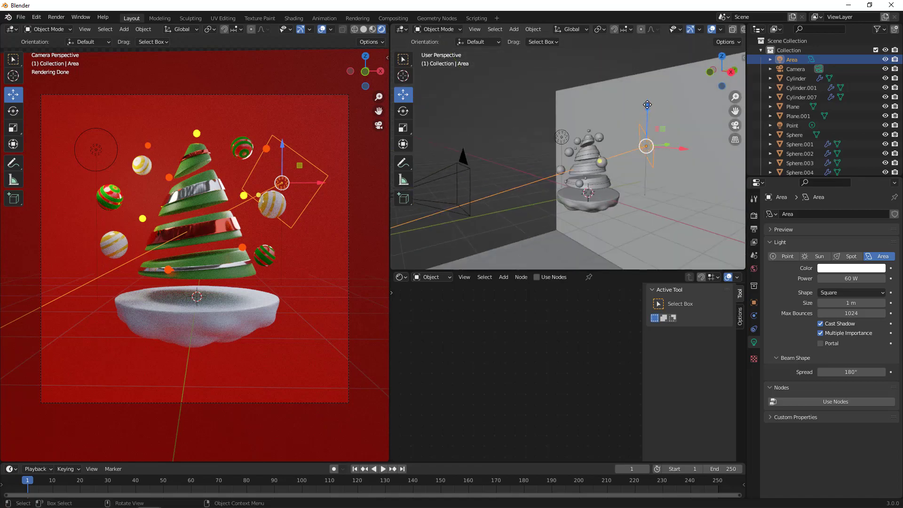
drag(646, 108, 647, 114)
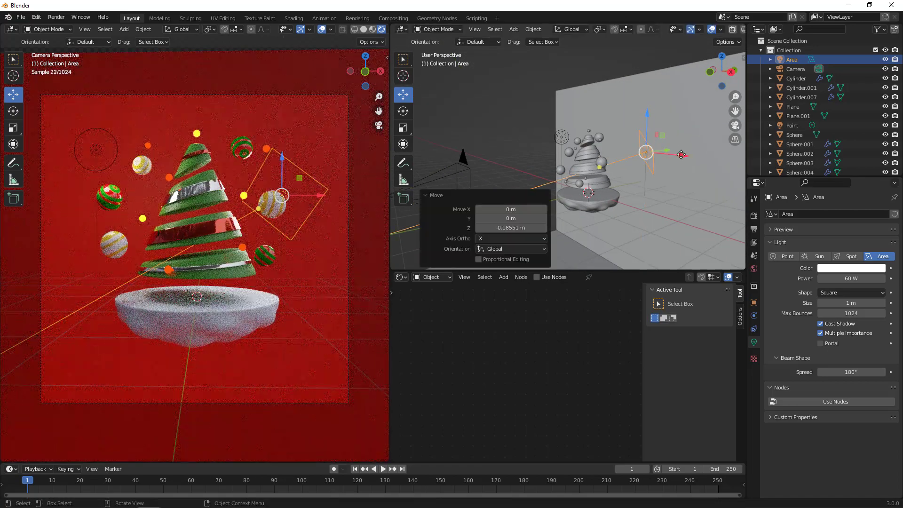
key(g)
key(x)
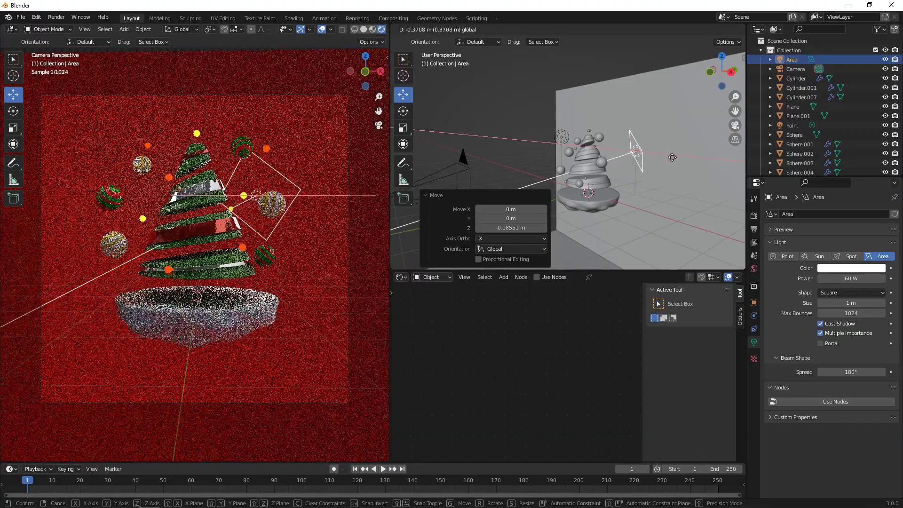
click(658, 156)
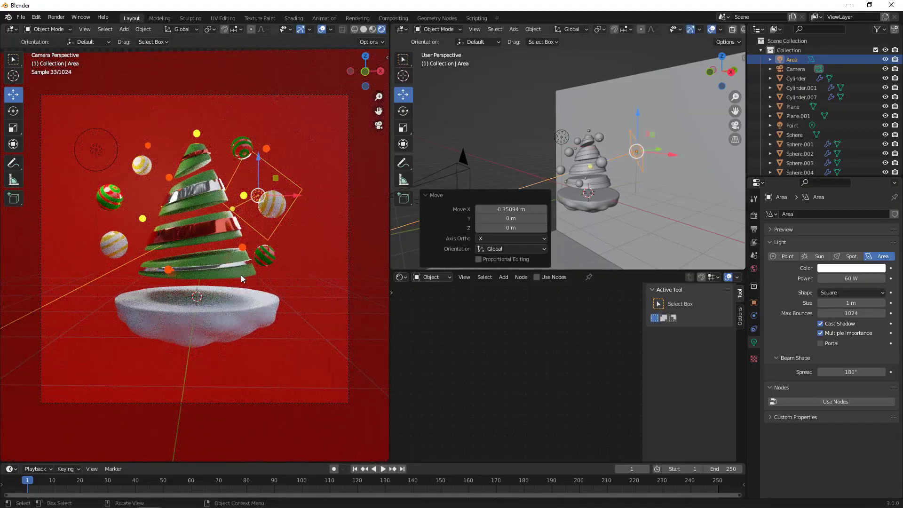
Rotate the area light about 42.2° around global Y and about 17.8° around global X.
middle_drag(657, 175, 662, 156)
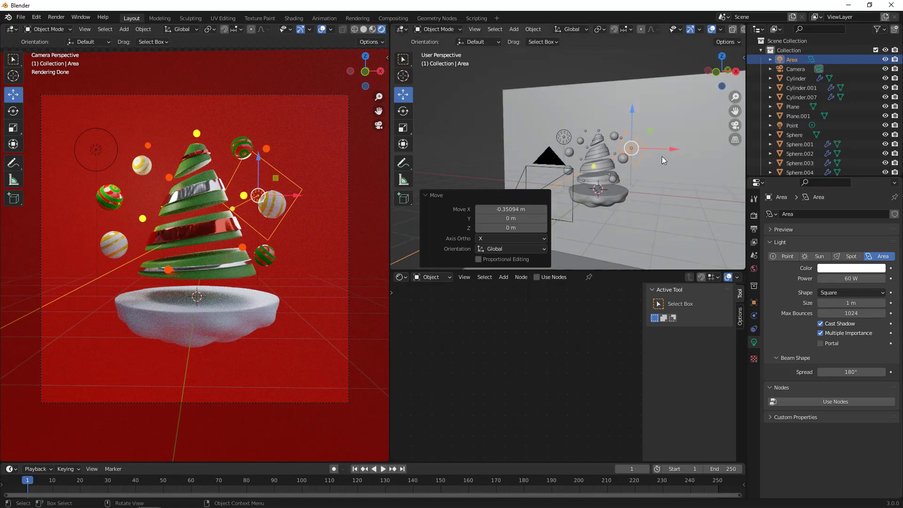
click(403, 111)
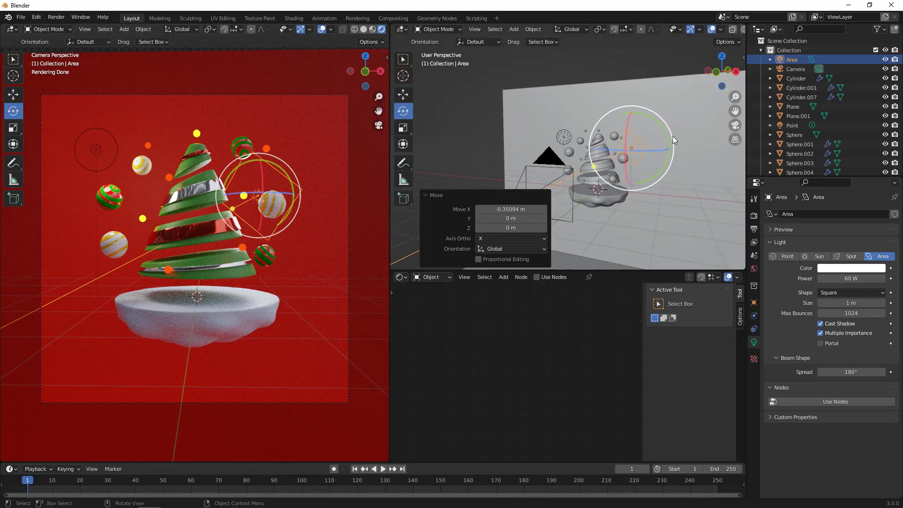
drag(670, 136, 674, 165)
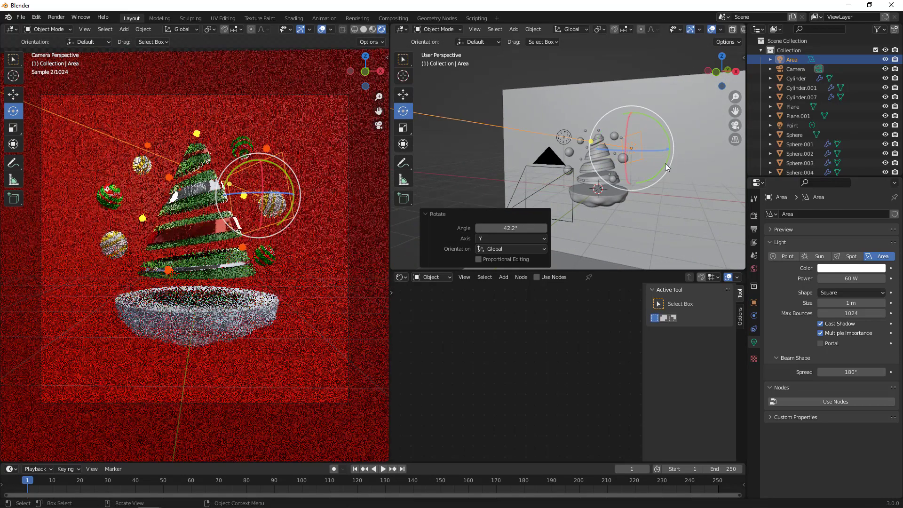
drag(622, 137, 629, 142)
middle_drag(559, 128, 562, 142)
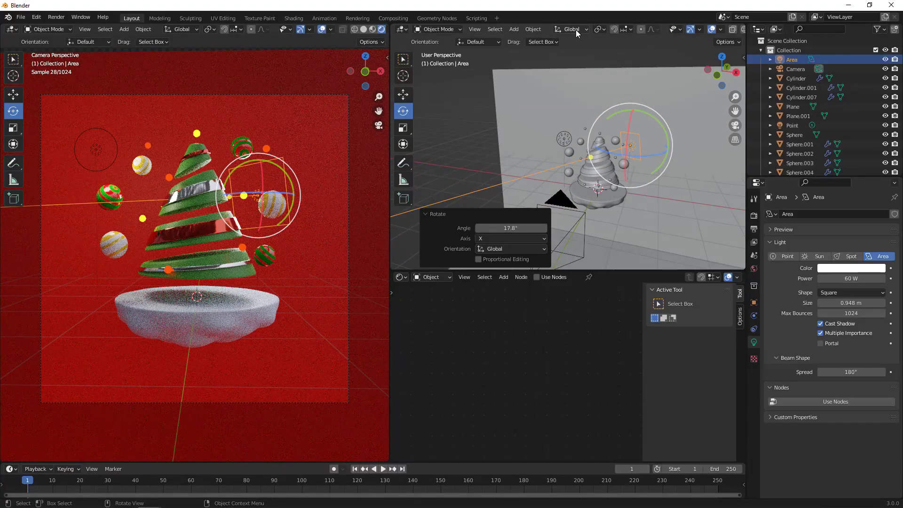
Rotate the area light about -4.5° around its local X axis and resize it to about 0.997 m.
click(575, 30)
click(562, 67)
middle_drag(634, 138, 652, 142)
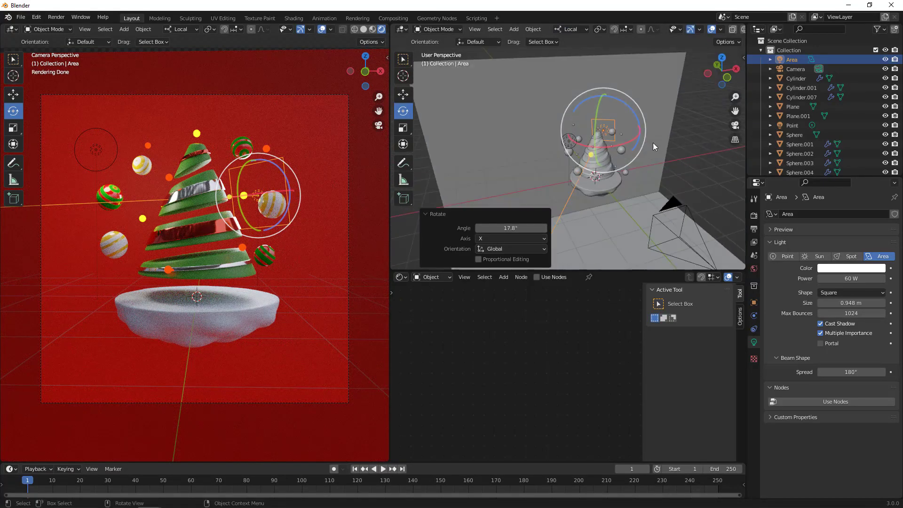
drag(613, 143, 619, 124)
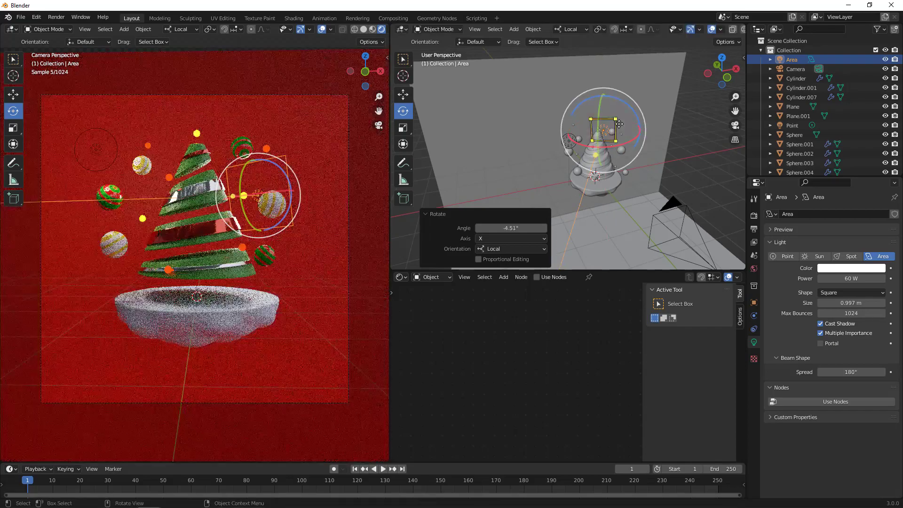
middle_drag(619, 124, 669, 159)
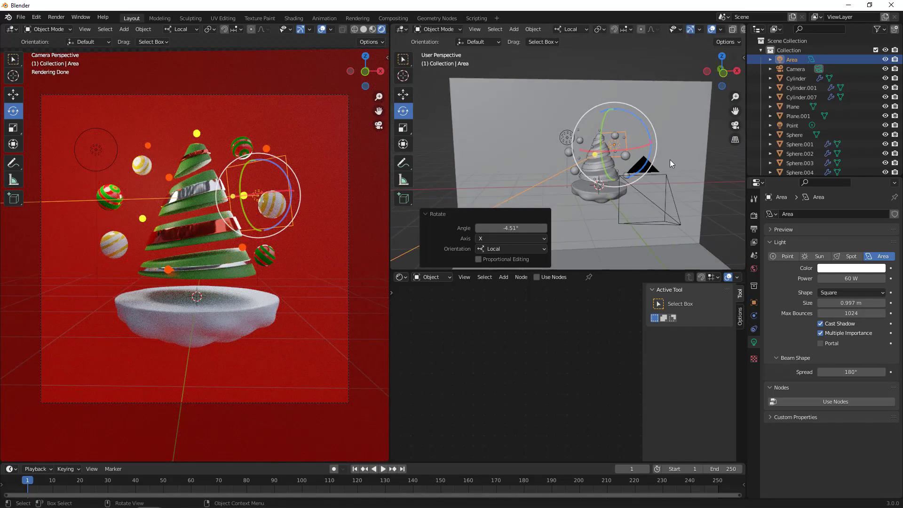
Scale the area light along its local Z axis by about 1.007.
key(s)
key(z)
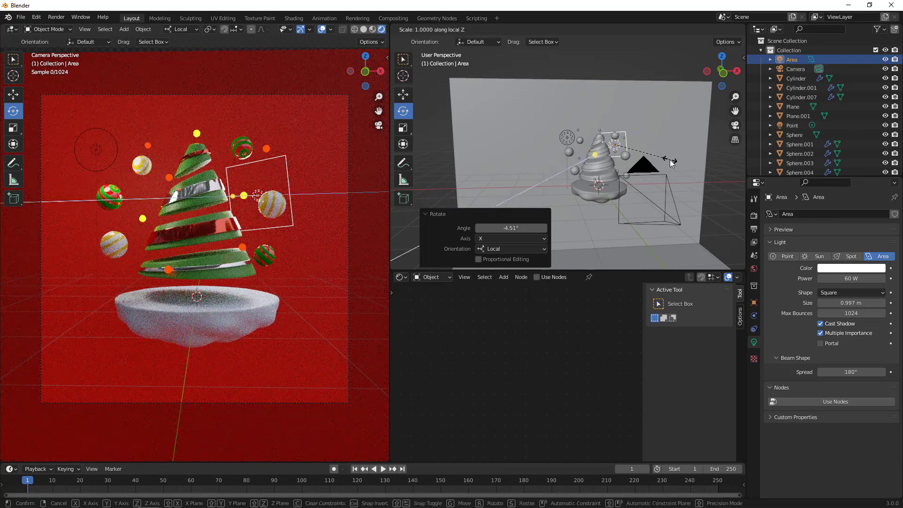
click(661, 109)
middle_drag(620, 159, 606, 165)
middle_drag(638, 229, 668, 236)
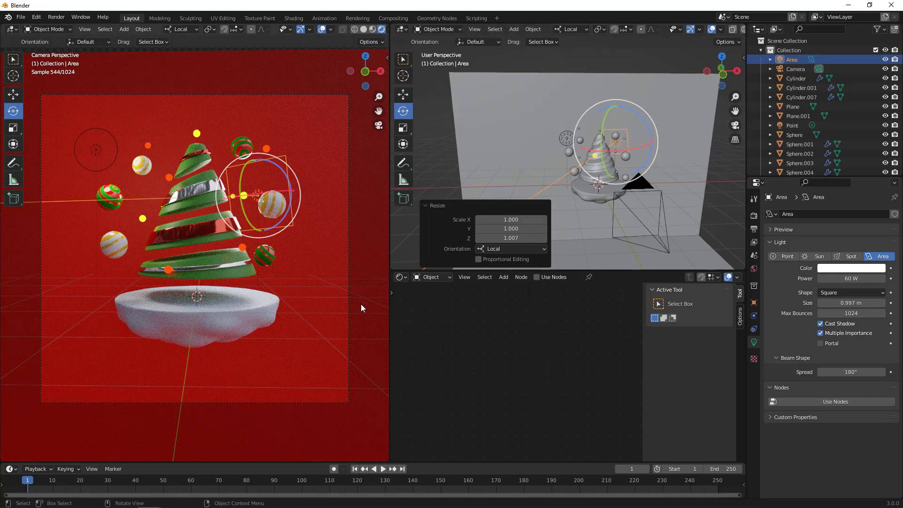
Change the area light's color to a pale light blue and leave the light deselected.
click(364, 305)
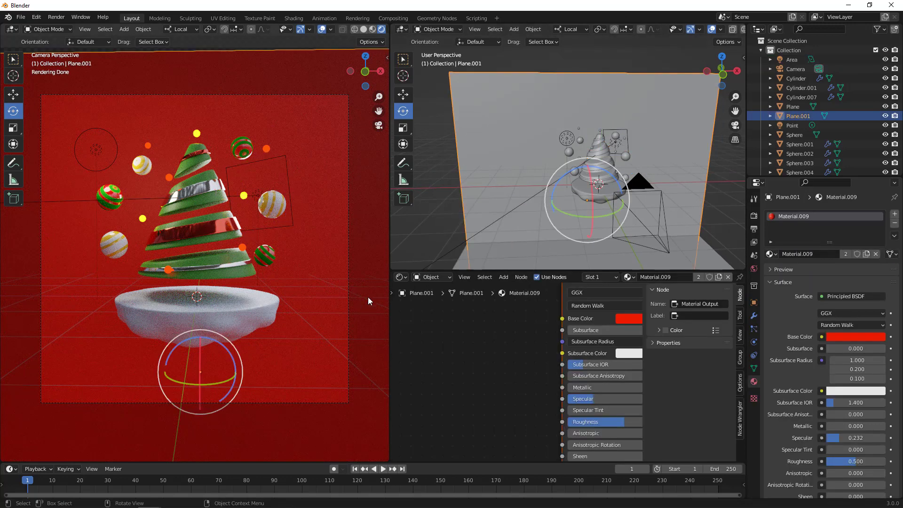
click(626, 129)
click(850, 268)
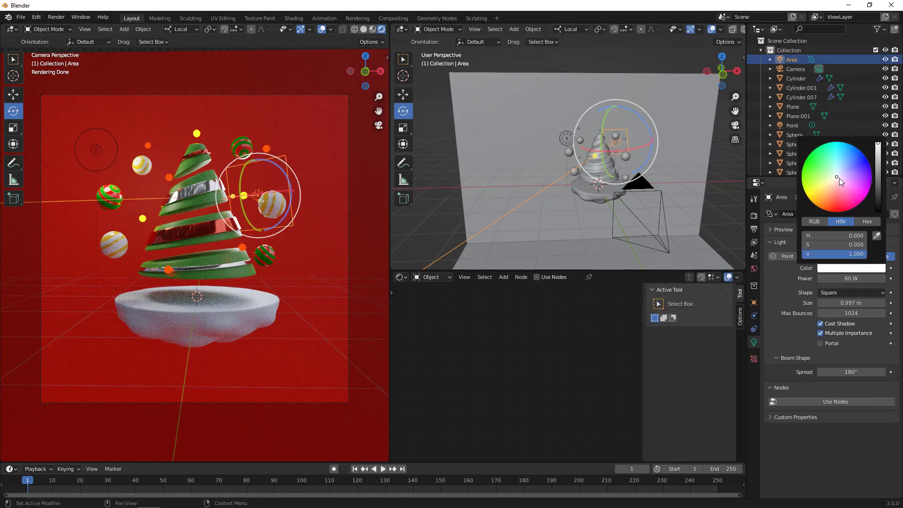
drag(840, 181, 839, 168)
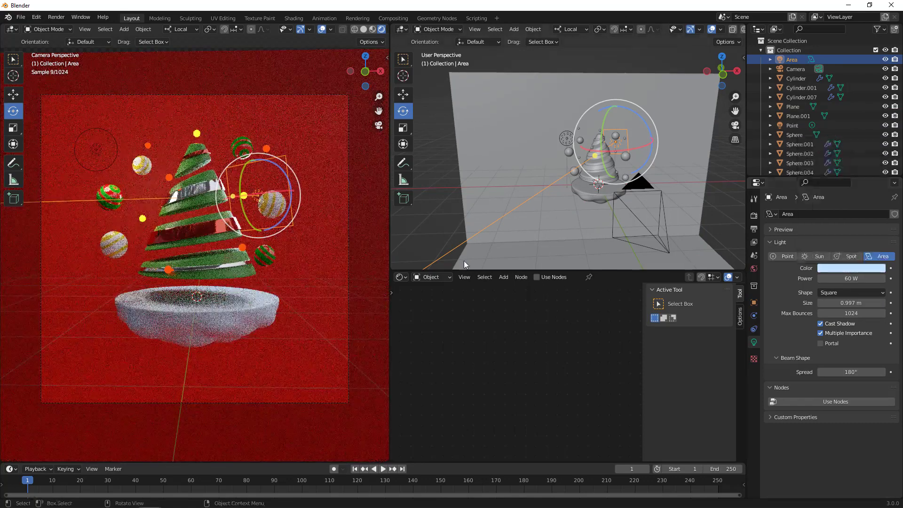
click(453, 203)
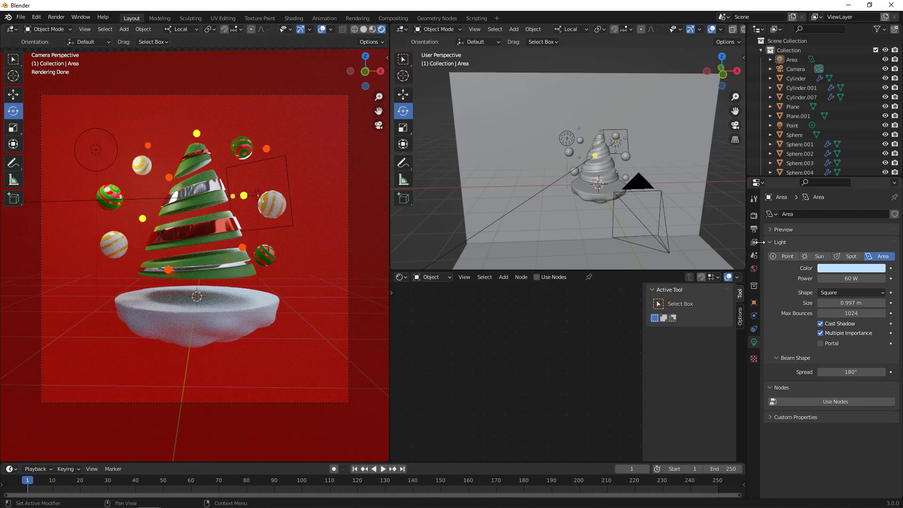
Enable denoising for the Cycles viewport sampling.
click(753, 215)
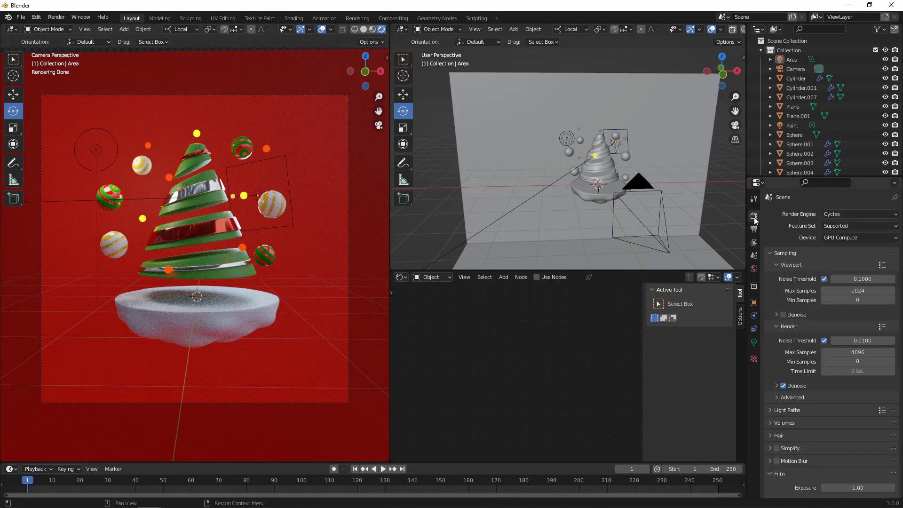
click(783, 314)
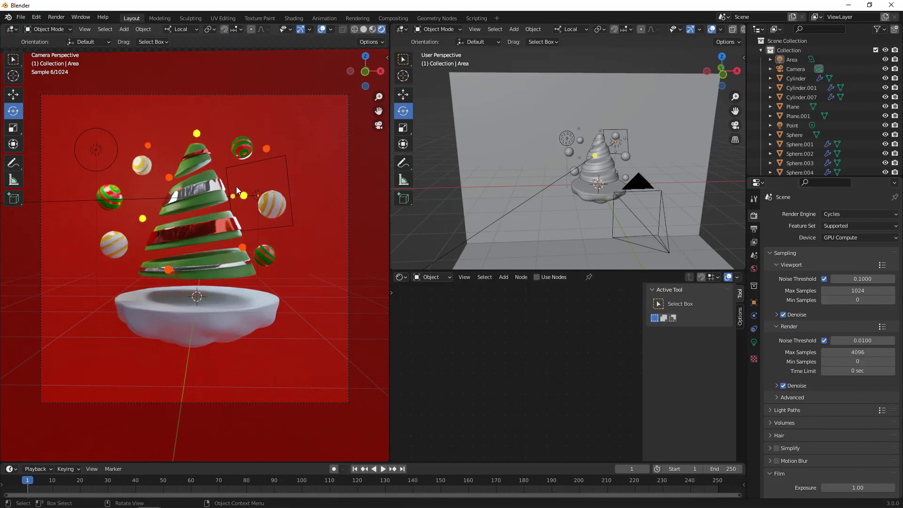
click(303, 146)
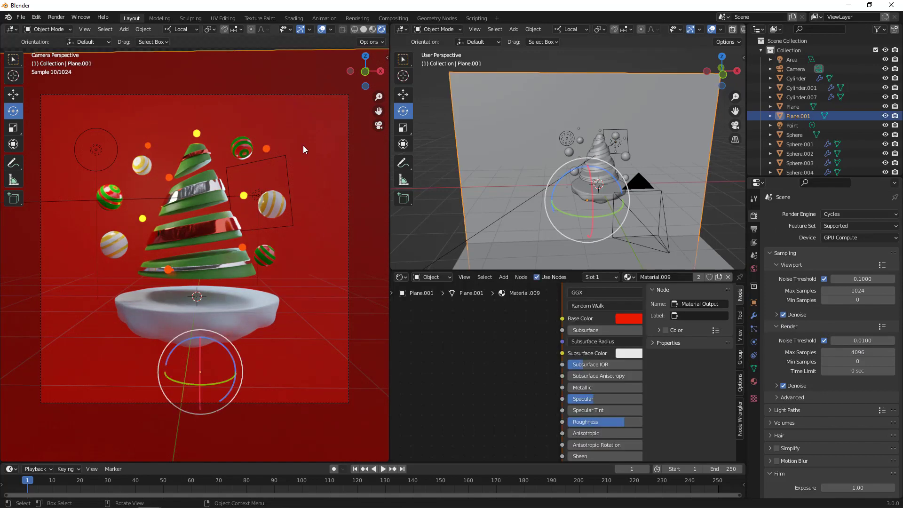
Render the current frame of the Christmas tree scene and fit the whole image in the render window.
key(F12)
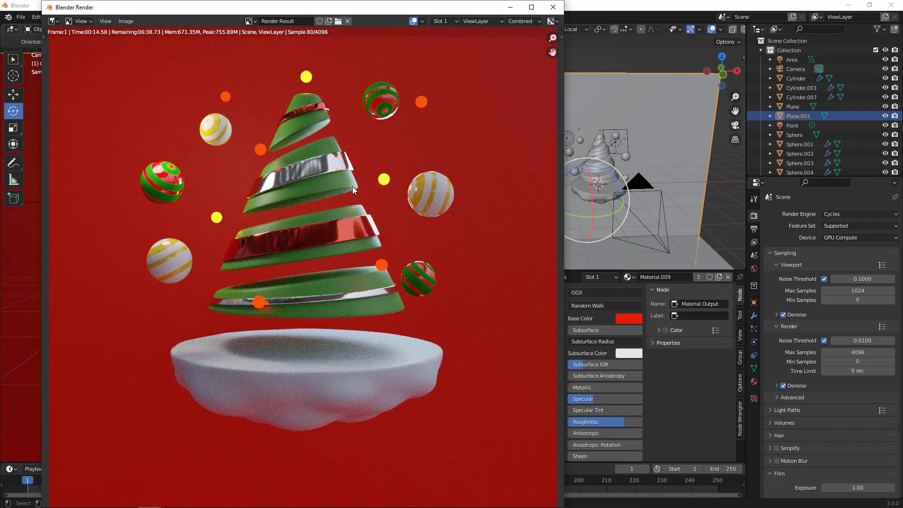
scroll(386, 222, down, 3)
scroll(386, 222, up, 2)
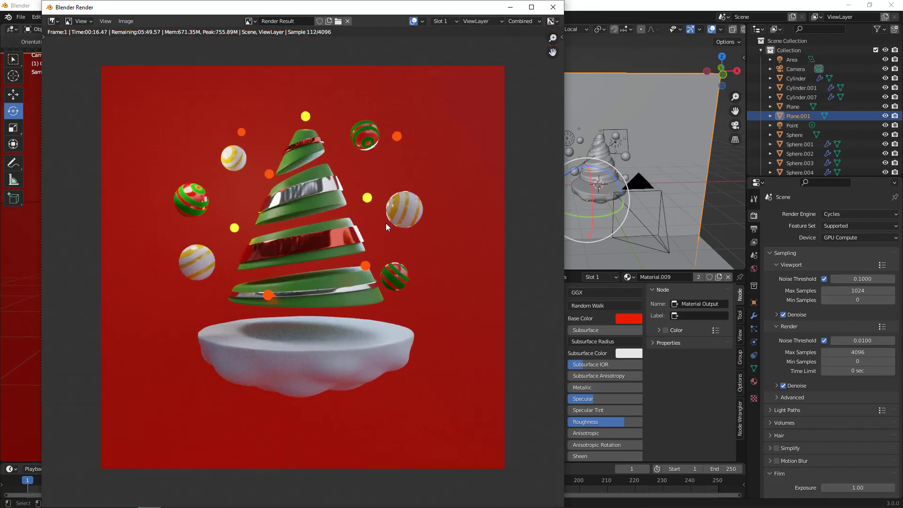